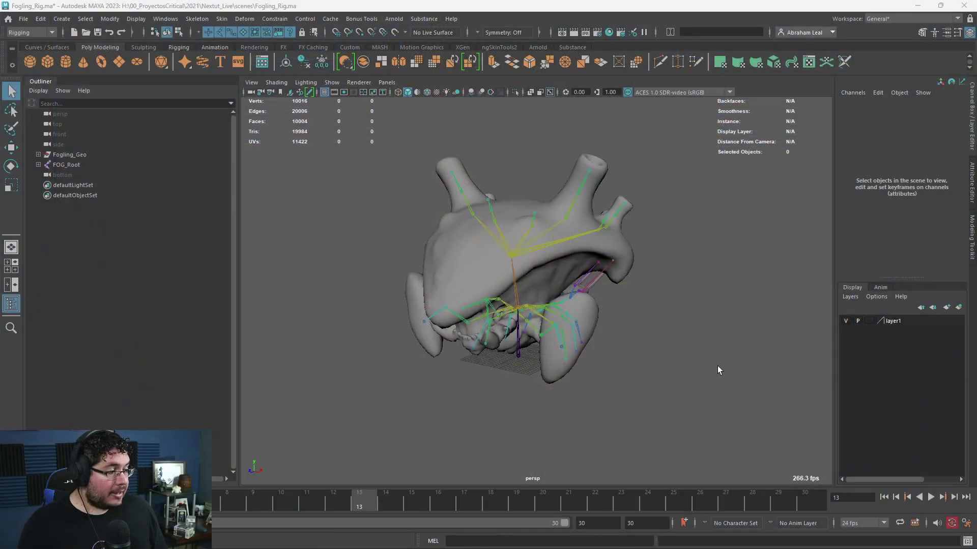
Examine the creature's leg joints up close, checking the FOG_L_LegA joint with its rotation handles.
alt+drag(628, 362, 521, 428)
alt+middle_drag(521, 428, 491, 389)
alt+right_drag(491, 390, 519, 414)
alt+drag(467, 344, 488, 281)
click(517, 316)
key(e)
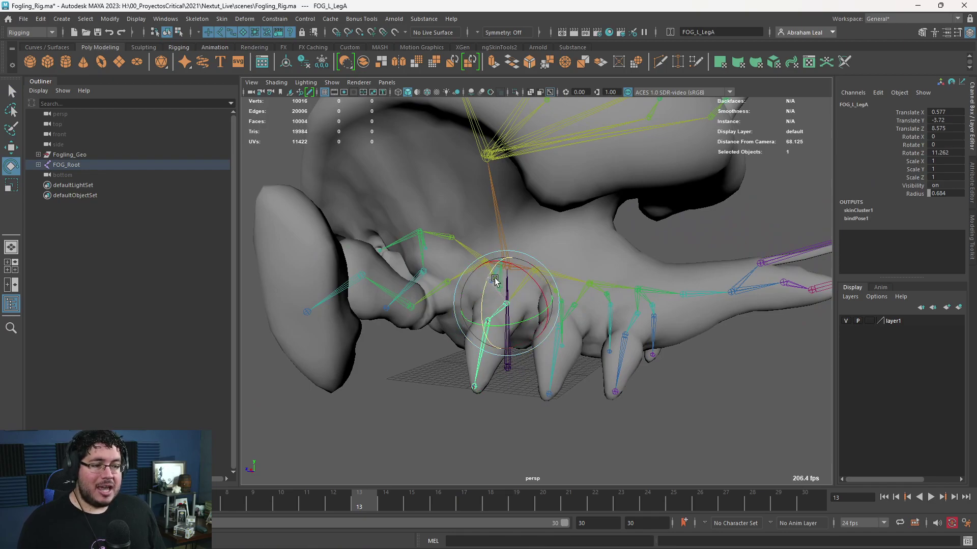
click(530, 355)
alt+drag(529, 355, 535, 384)
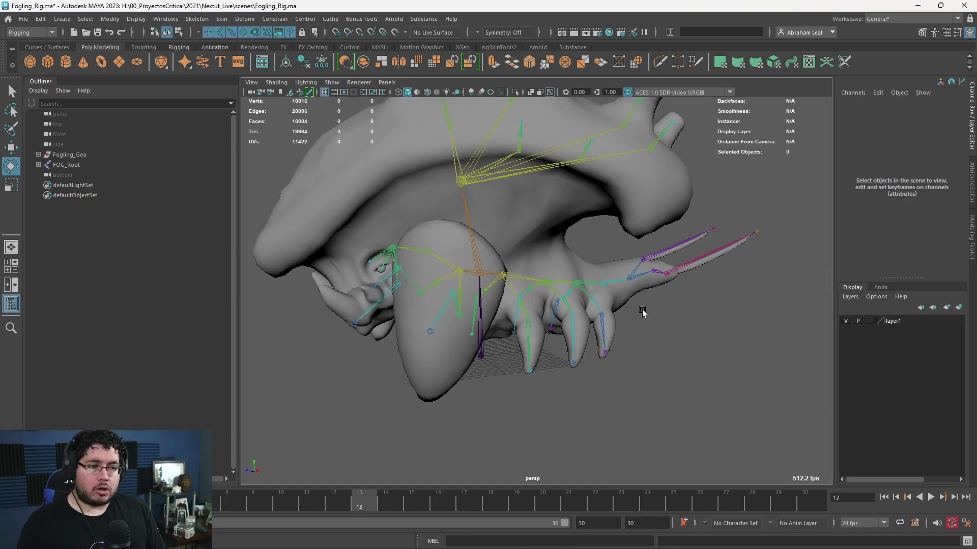
Create a polygon cylinder beside the creature at X about 62, scaled to about 19 in X and Z and 48 in Y.
alt+right_drag(642, 311, 497, 322)
alt+drag(497, 322, 490, 356)
alt+right_drag(490, 355, 432, 335)
alt+drag(433, 336, 473, 325)
alt+right_drag(473, 325, 325, 235)
click(30, 62)
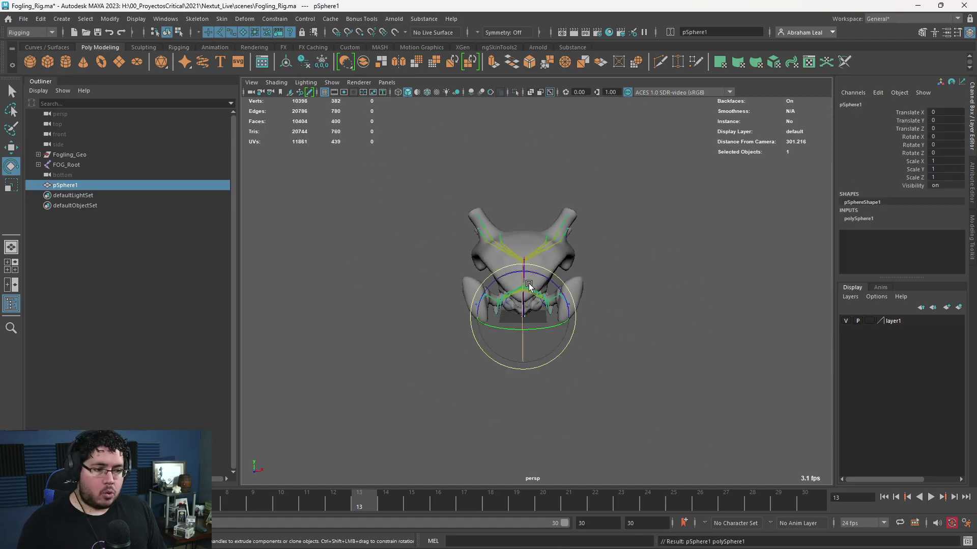
key(Delete)
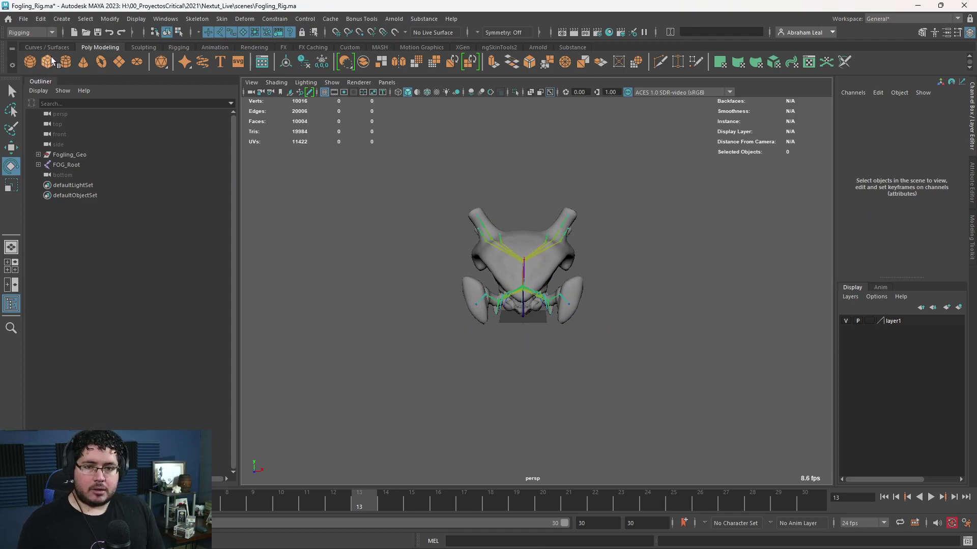
click(72, 58)
key(w)
drag(554, 316, 699, 305)
key(r)
drag(644, 272, 647, 203)
Set the cylinder's height subdivisions to 9.
click(857, 219)
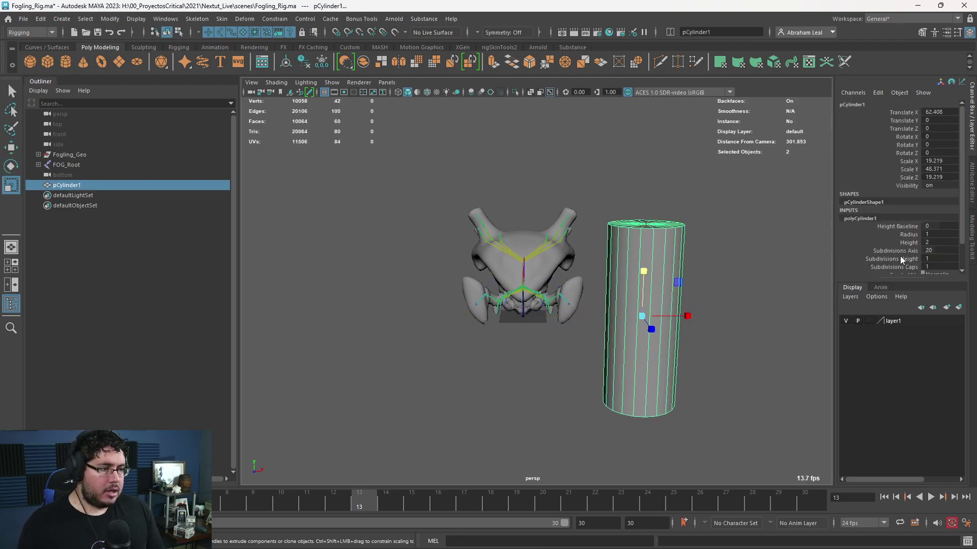
click(900, 260)
middle_drag(715, 265, 754, 264)
click(752, 272)
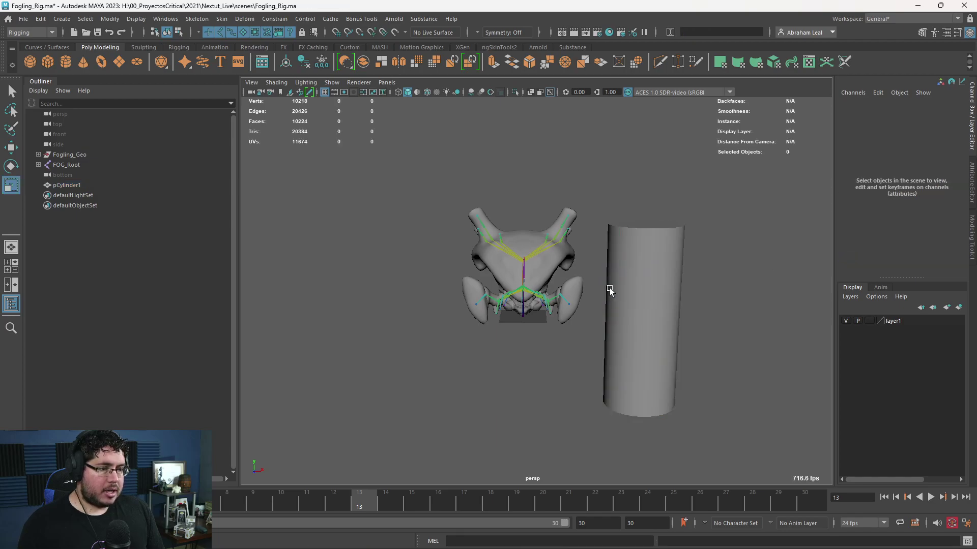
In the front view, draw a vertical chain of six joints through the cylinder from its base to its upper end.
click(625, 288)
key(space)
drag(628, 289, 664, 319)
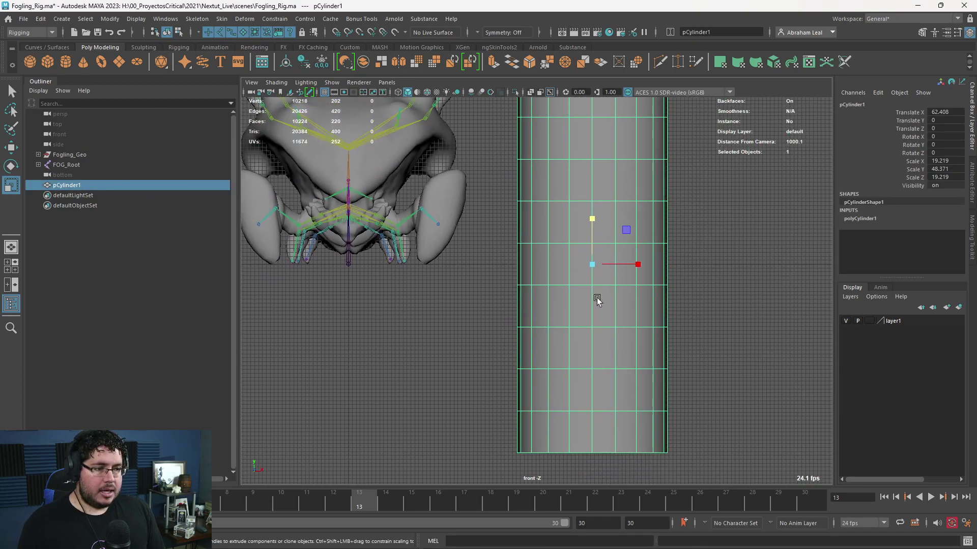
alt+right_drag(597, 300, 347, 179)
click(182, 46)
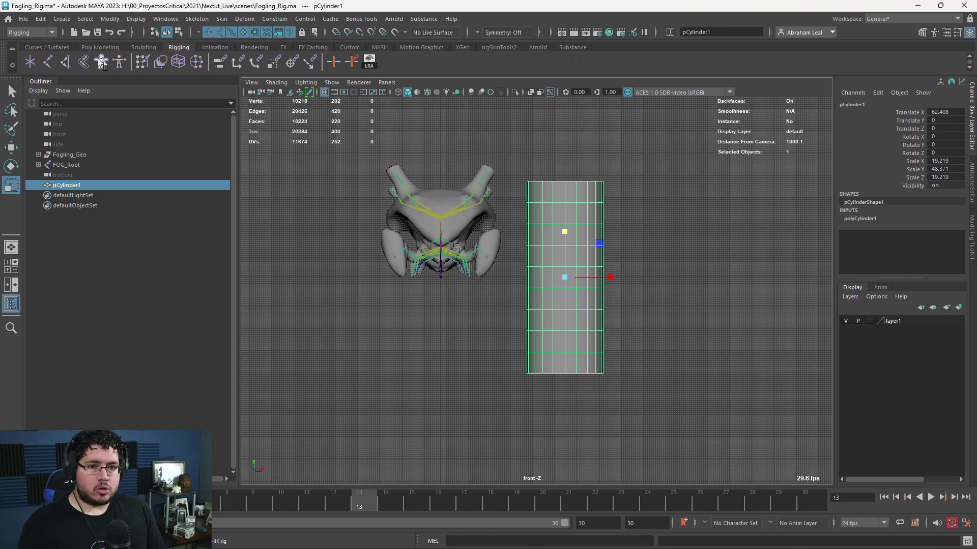
click(66, 63)
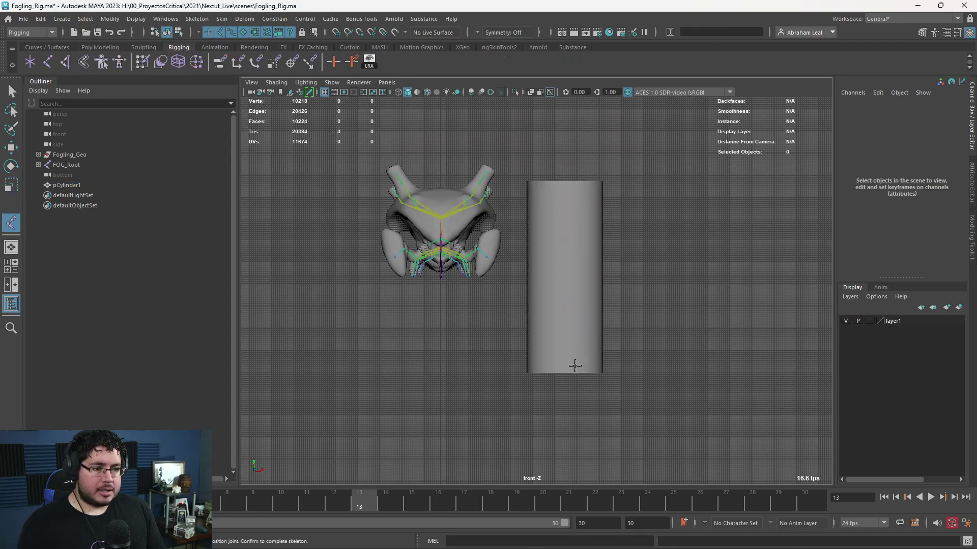
click(561, 373)
click(561, 335)
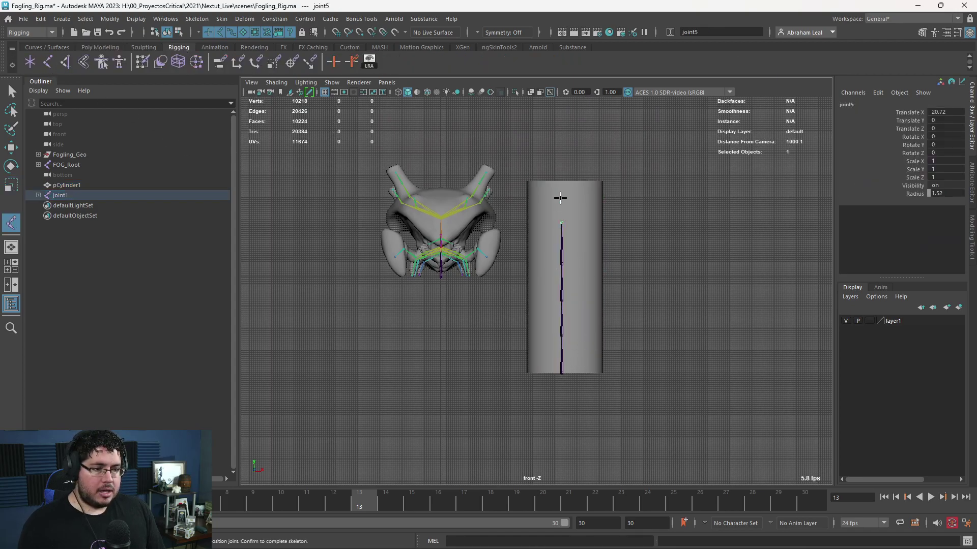
key(Return)
key(r)
click(653, 260)
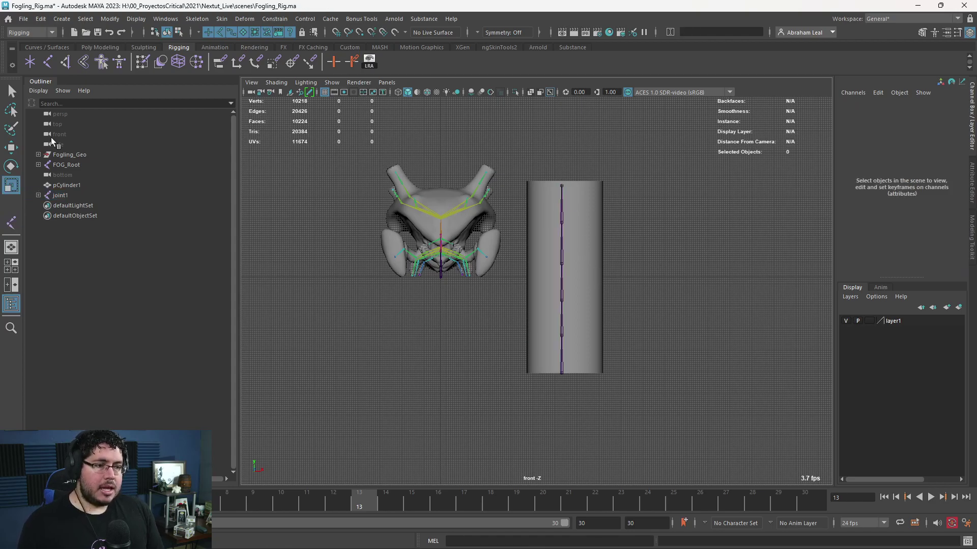
Bind the cylinder as skin to joint1 through joint5, leaving out the end joint6.
shift+click(38, 195)
click(66, 195)
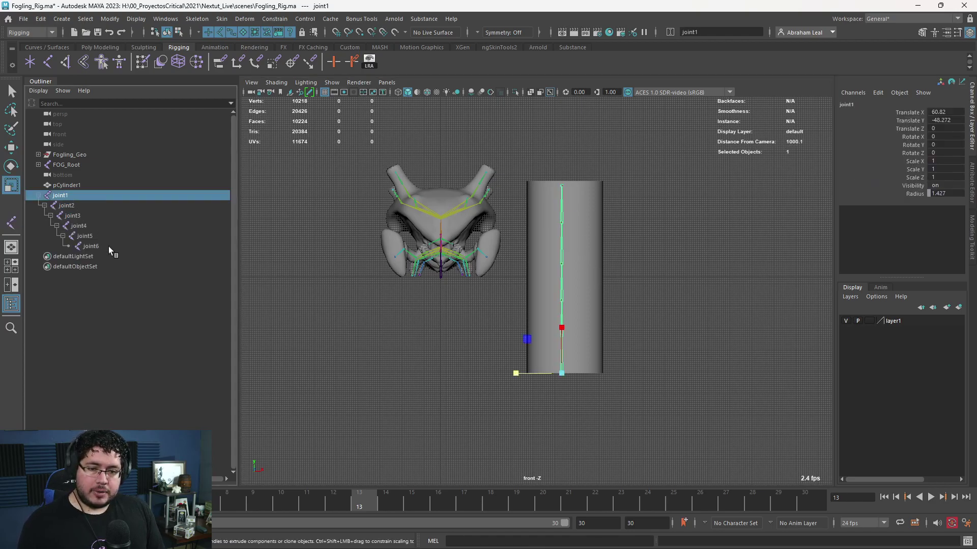
shift+click(108, 246)
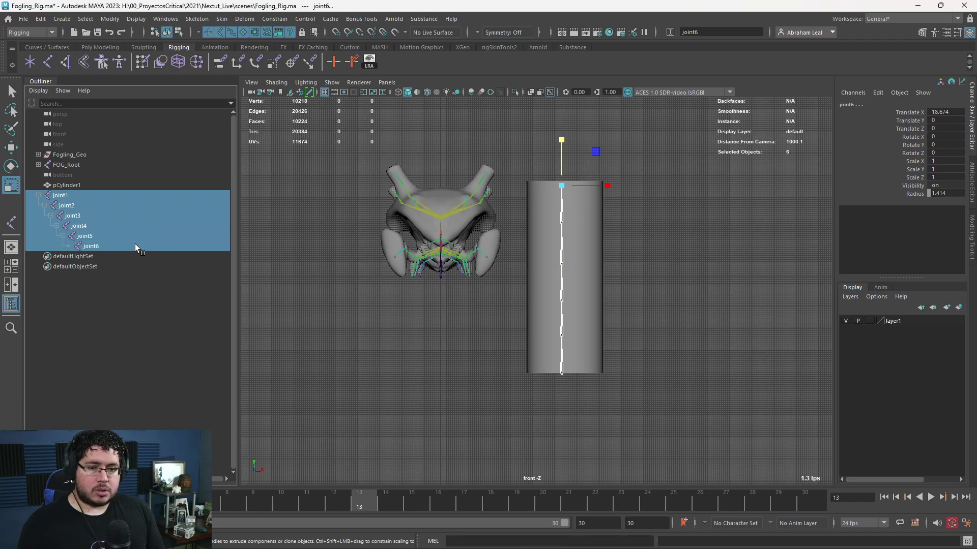
ctrl+click(136, 245)
shift+click(560, 242)
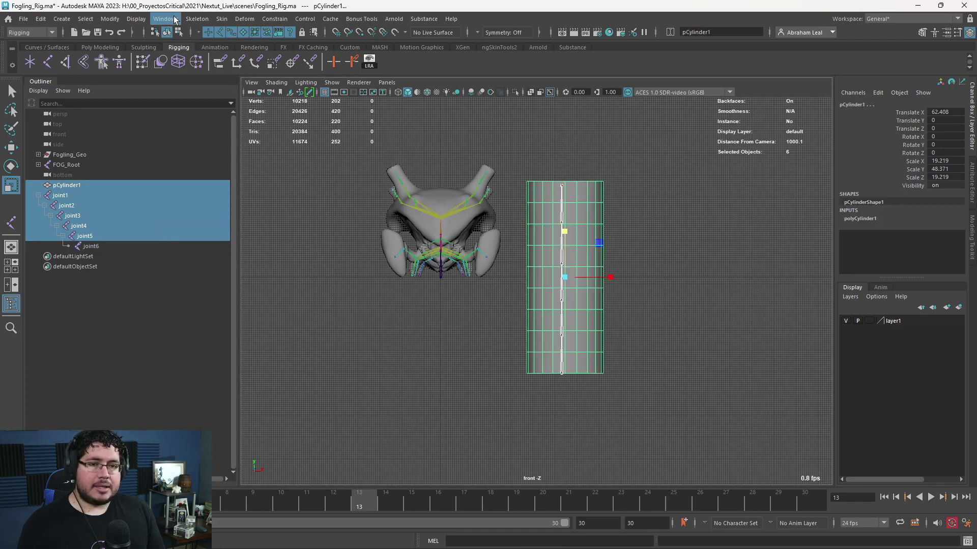
click(220, 19)
click(238, 45)
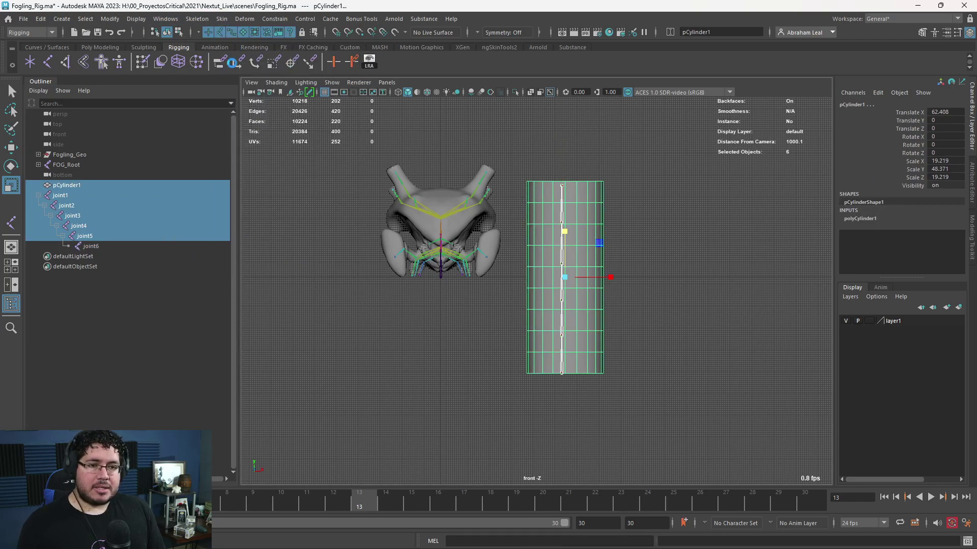
Test the cylinder's bend by rotating joint4 both ways, up to about 59 degrees in Z, undoing each rotation.
click(646, 210)
alt+middle_drag(646, 209, 582, 207)
alt+right_drag(583, 206, 545, 316)
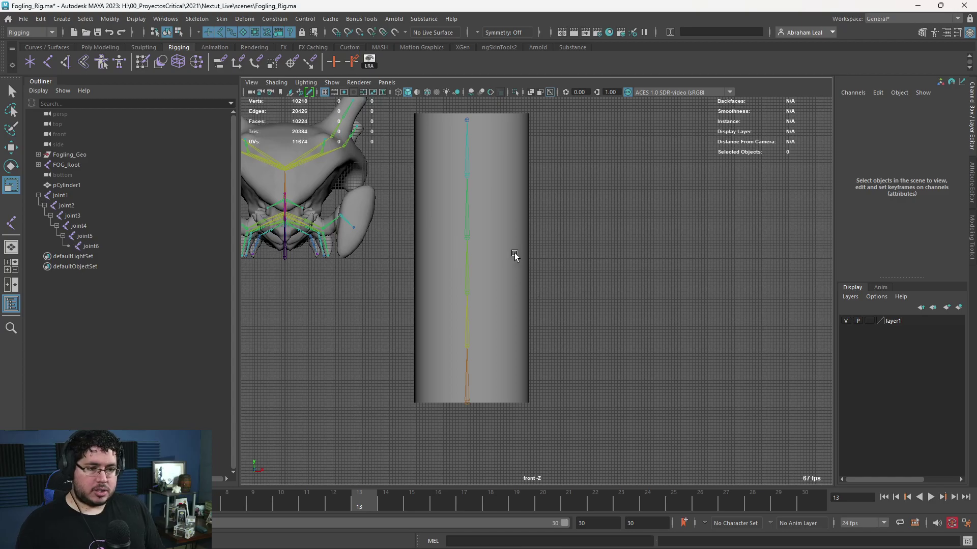
click(468, 238)
key(e)
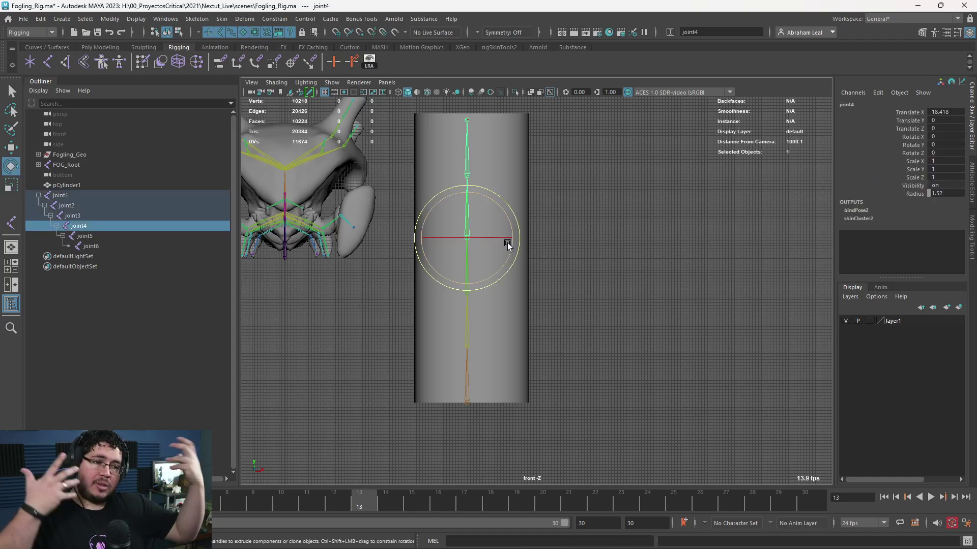
drag(465, 202, 505, 207)
key(ctrl+z)
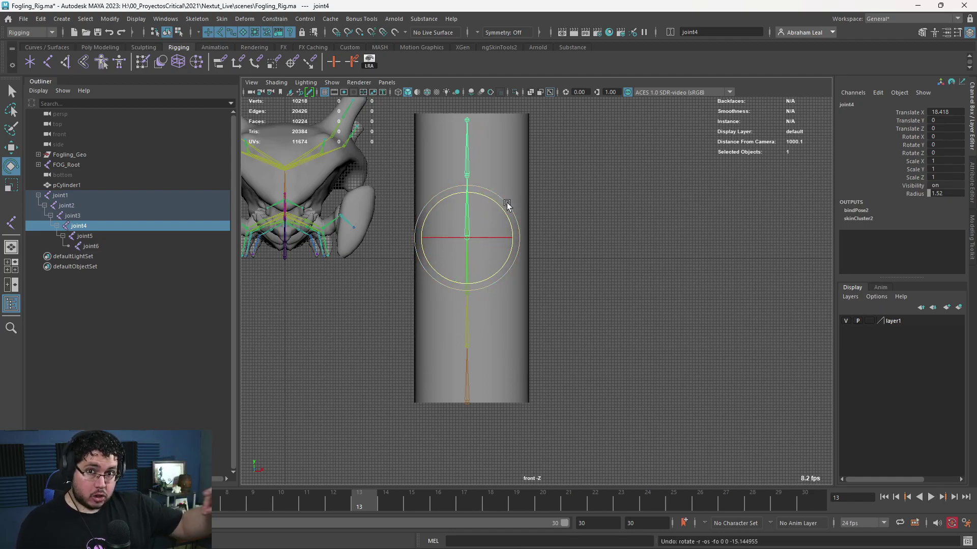
drag(503, 211, 464, 220)
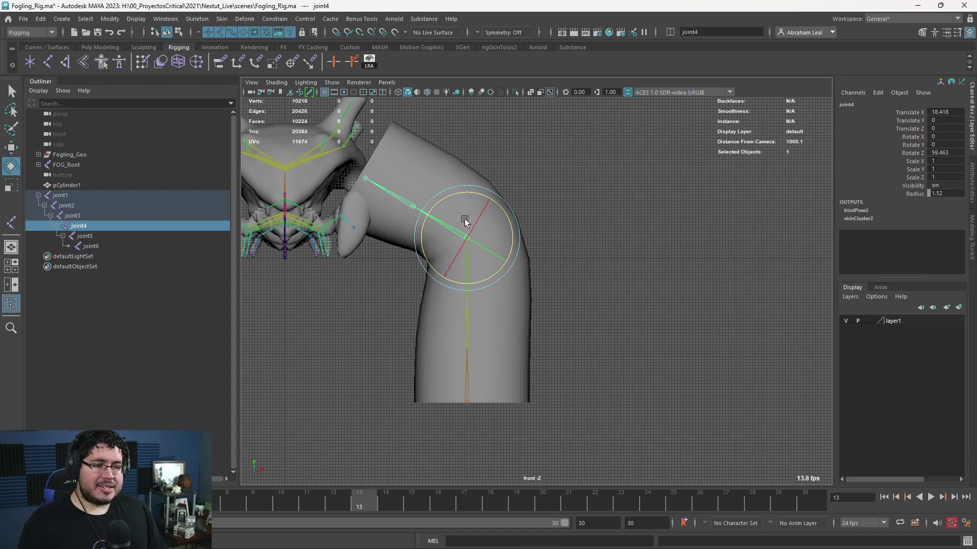
key(ctrl+z)
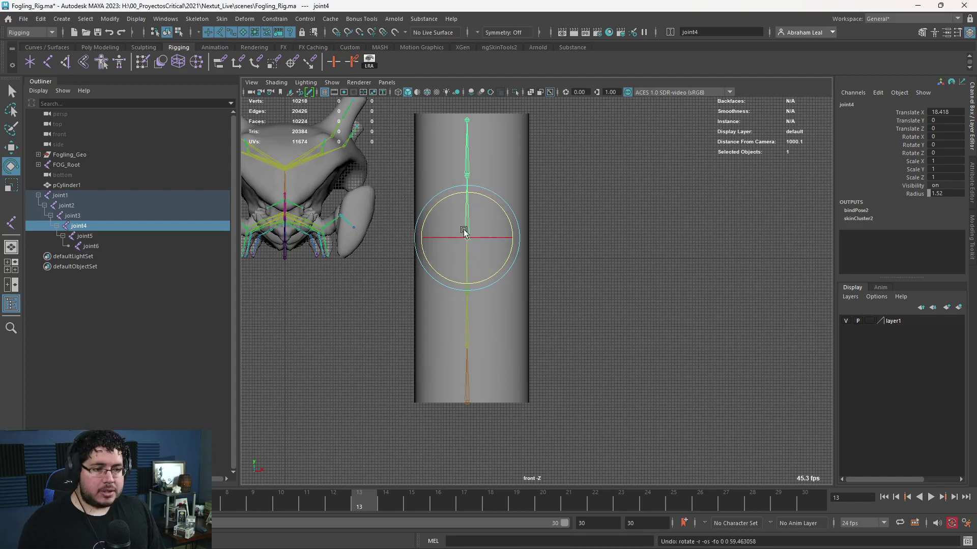
Try rotating joint1 through joint4 together by about 8 degrees in Z, undo the rotation and clear the selection.
key(q)
click(466, 377)
shift+click(468, 317)
shift+click(470, 278)
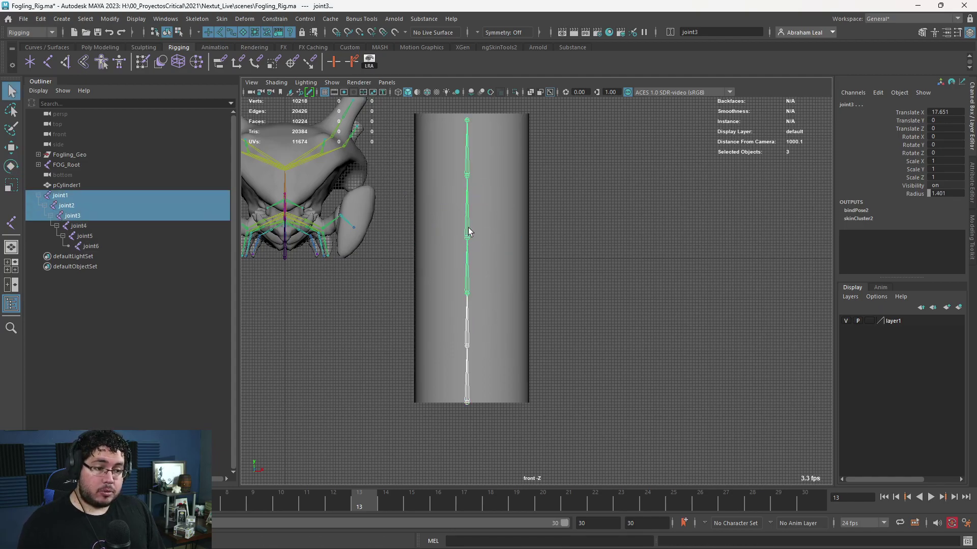
shift+click(468, 236)
key(e)
drag(499, 244, 481, 224)
key(ctrl+z)
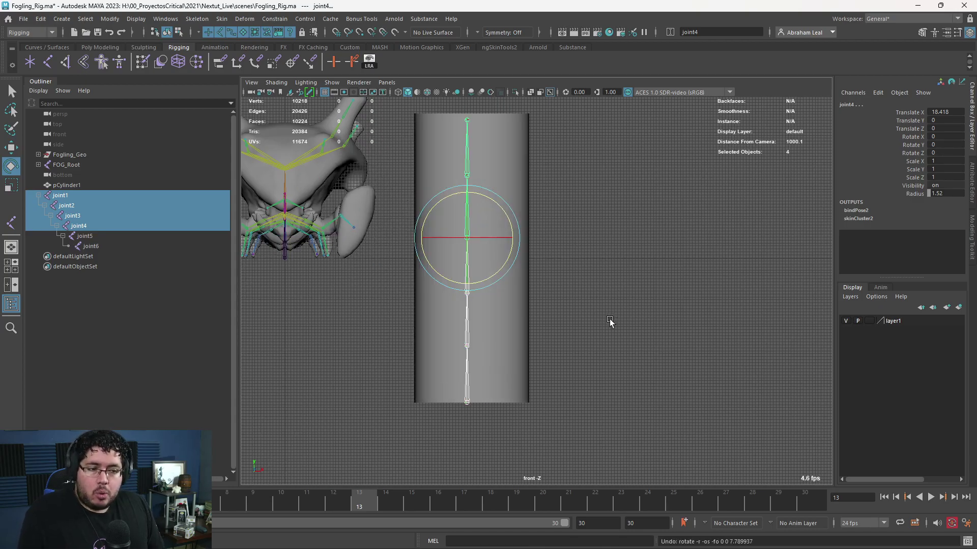
click(610, 321)
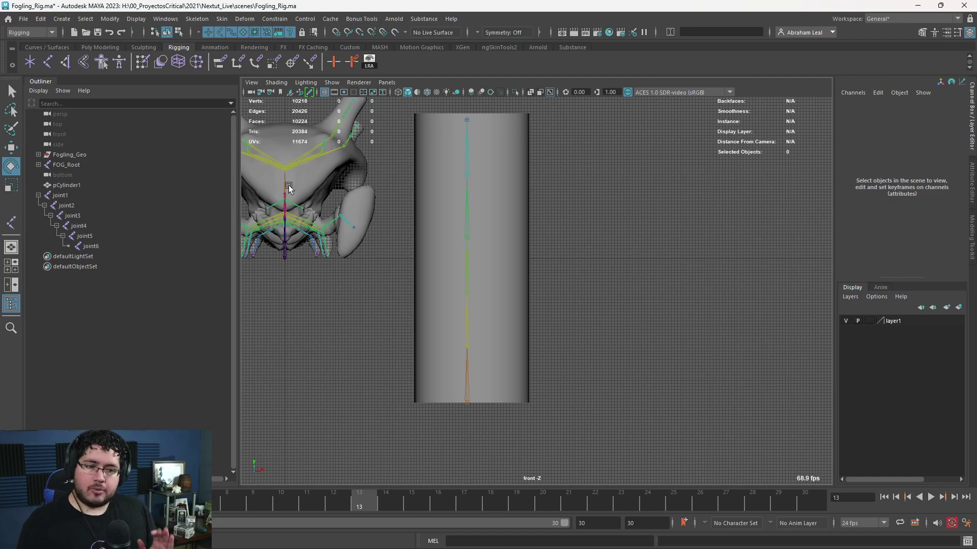
Delete the test joint chain starting at joint1 and the cylinder.
click(56, 197)
key(Delete)
click(473, 265)
key(Delete)
Return to the perspective view and examine the creature's whole body with its skeleton.
key(space)
drag(473, 265, 476, 238)
alt+drag(480, 275, 519, 344)
alt+right_drag(519, 344, 686, 443)
mouse_move(686, 443)
alt+mouse_down()
mouse_move(682, 408)
mouse_move(687, 440)
alt+mouse_up()
alt+middle_drag(686, 441, 720, 464)
alt+right_drag(720, 463, 654, 432)
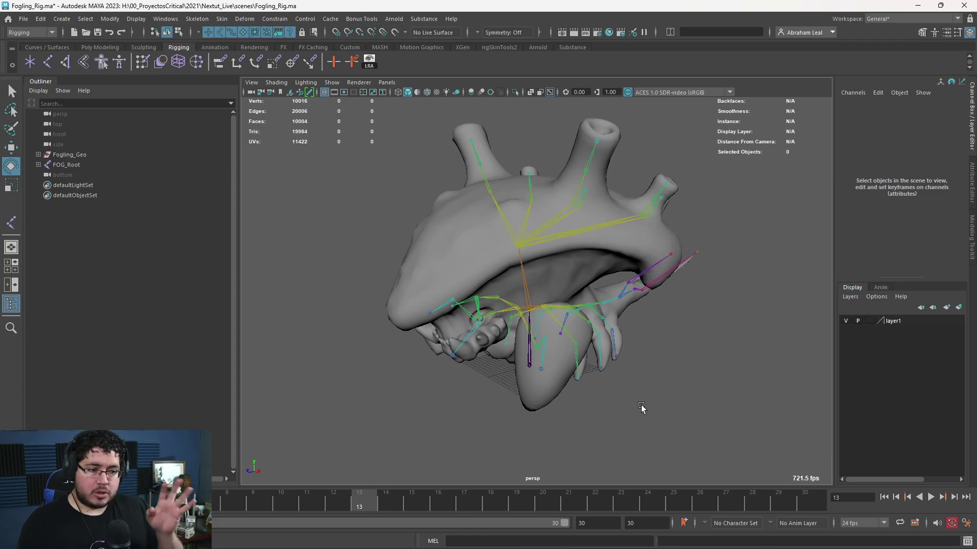
alt+right_drag(648, 403, 626, 395)
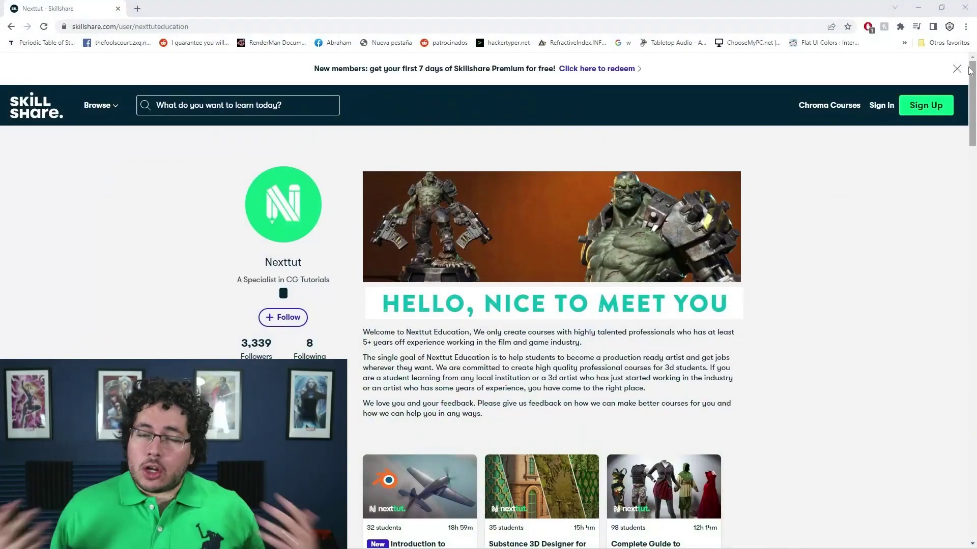
Switch to the browser and look through the courses on Nexttut's Skillshare profile page.
click(967, 73)
scroll(957, 152, down, 2)
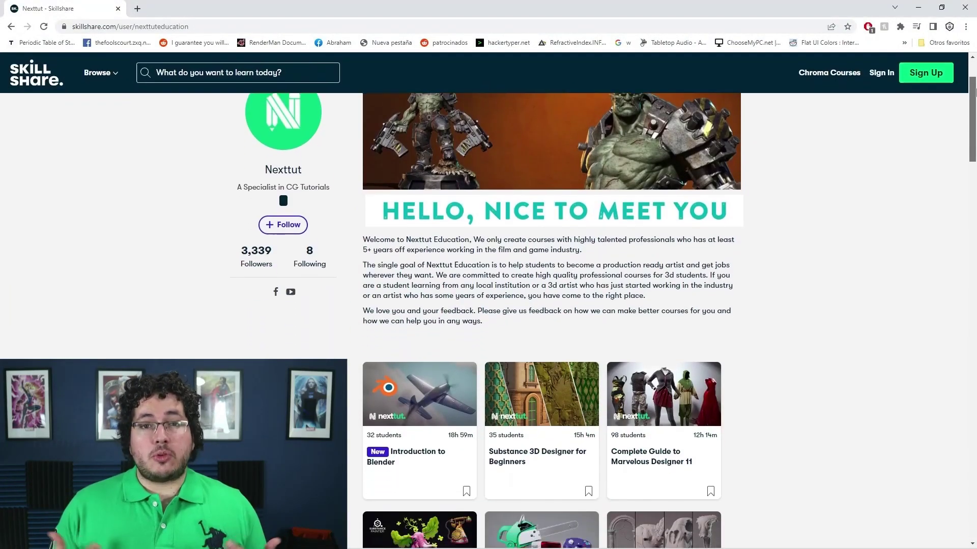
scroll(488, 305, down, 3)
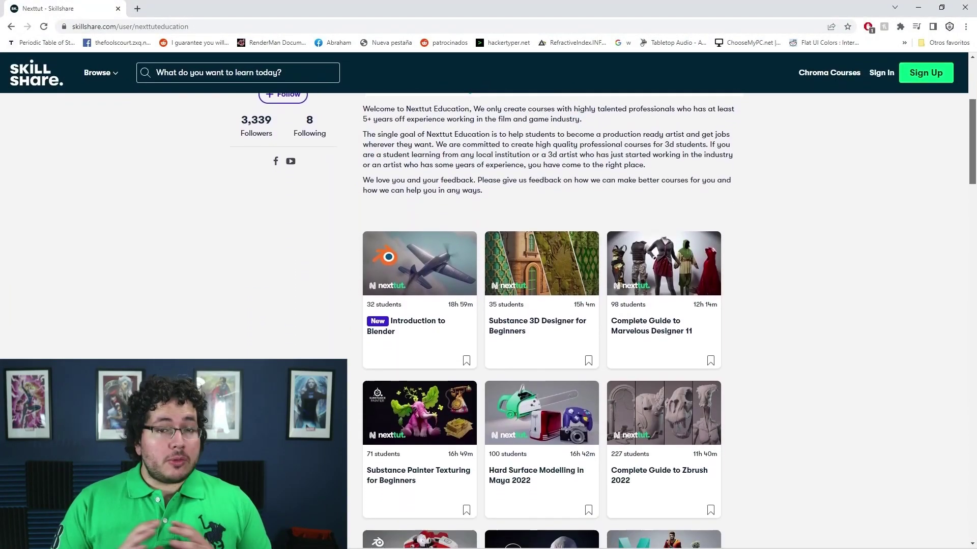
scroll(488, 305, down, 1)
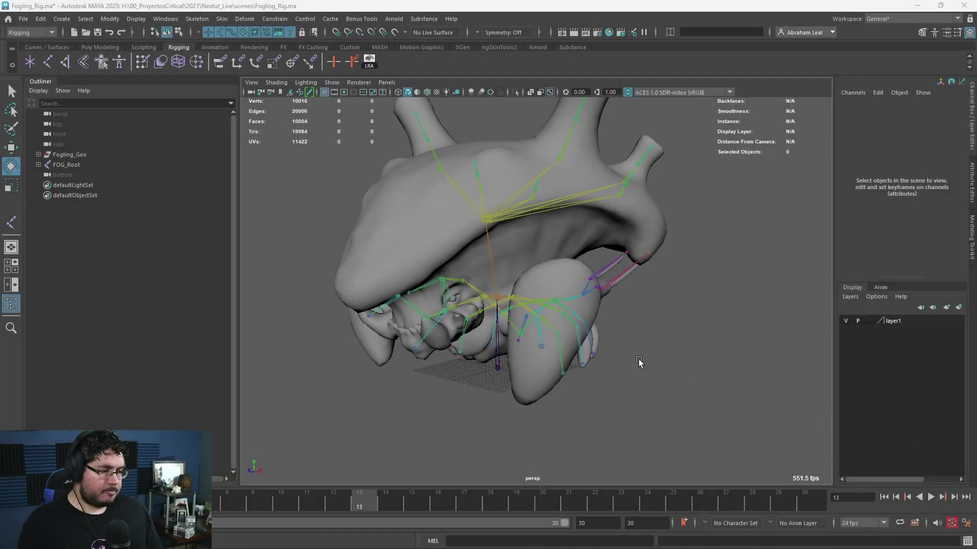
In Maya, expand the full FOG_Root joint hierarchy and examine the joints at the end of the creature's tail.
alt+drag(643, 357, 489, 357)
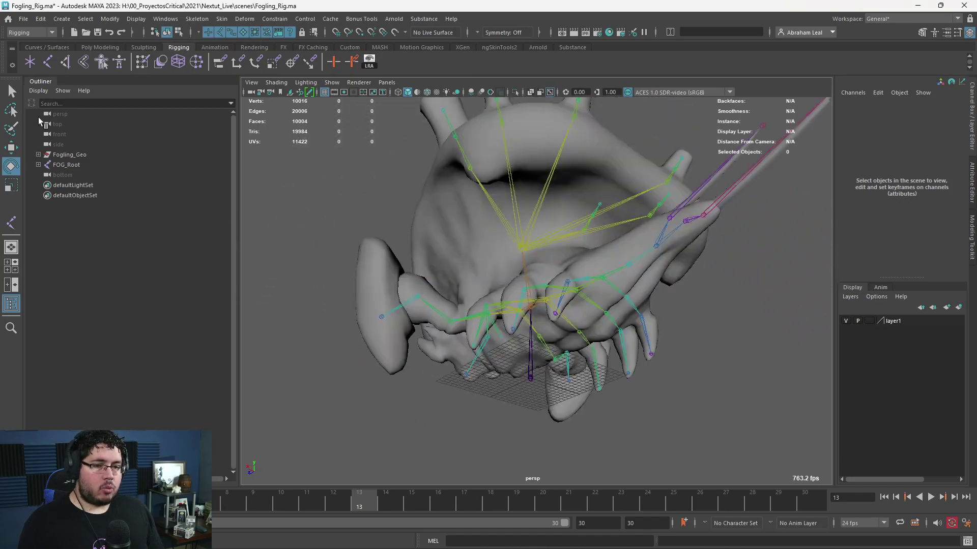
shift+click(38, 165)
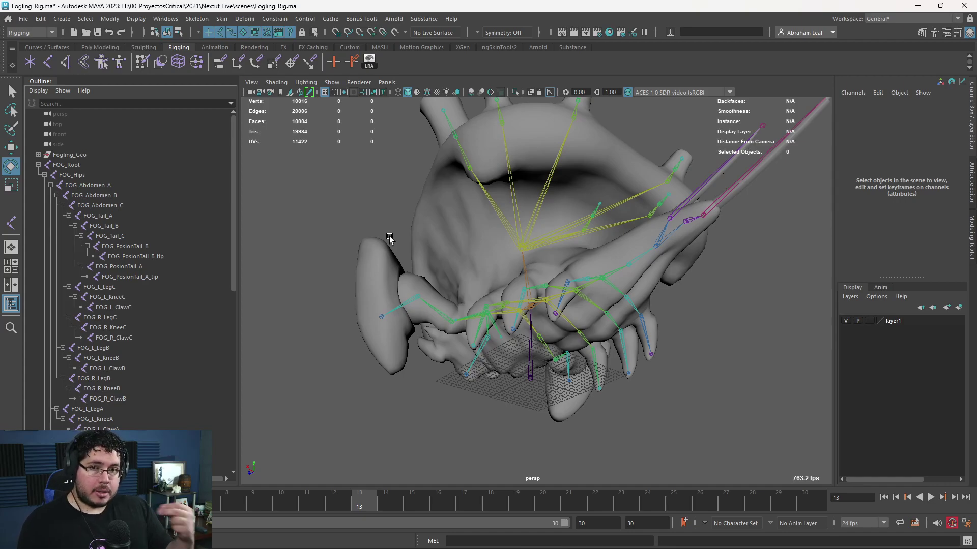
alt+drag(389, 239, 489, 283)
alt+drag(547, 294, 505, 285)
alt+right_drag(505, 285, 547, 308)
alt+middle_drag(547, 307, 469, 295)
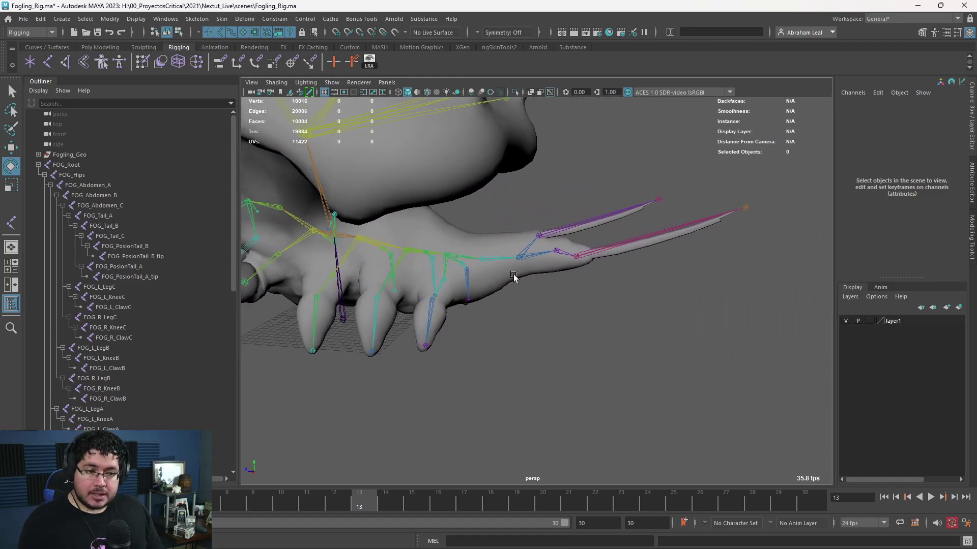
alt+drag(513, 275, 542, 256)
alt+middle_drag(542, 256, 521, 285)
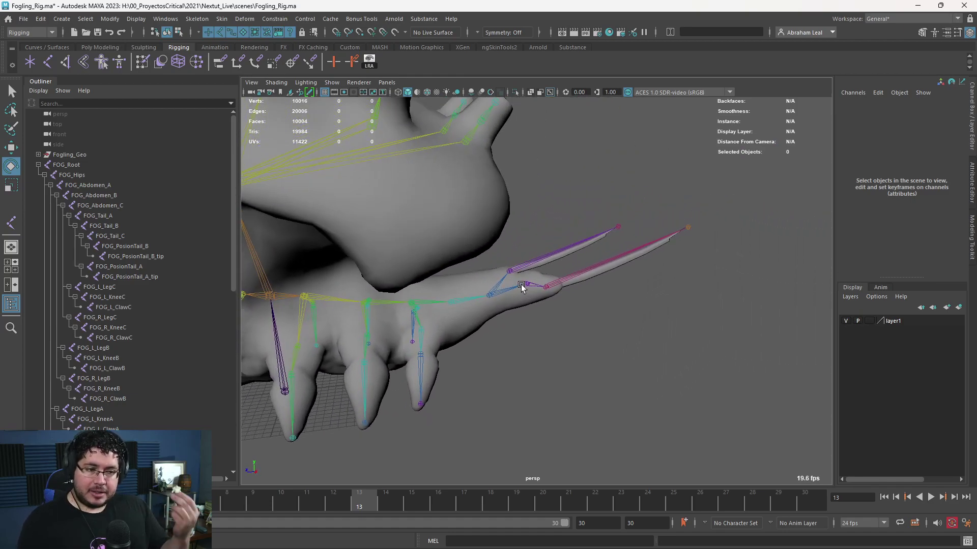
alt+right_drag(524, 284, 593, 322)
alt+drag(593, 322, 640, 214)
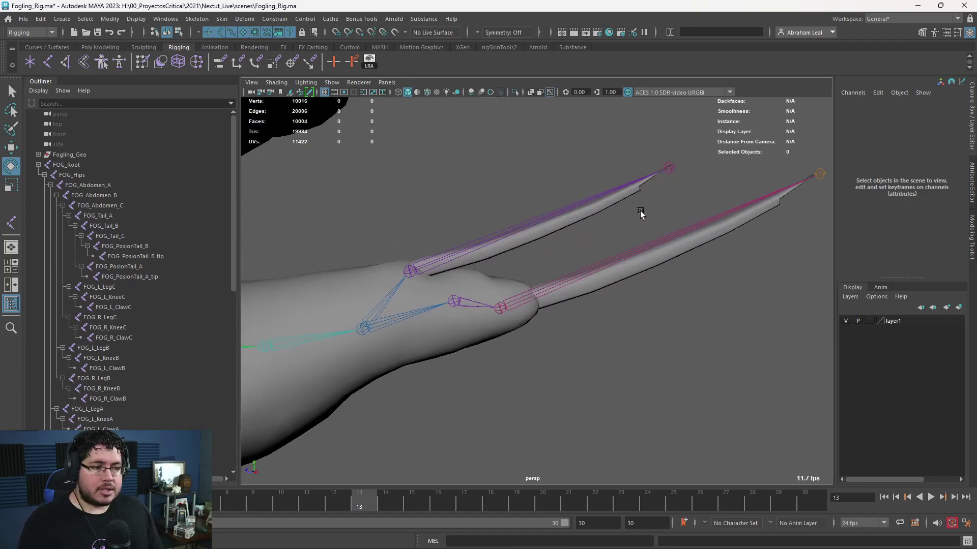
Try rotating the FOG_PosionTail_A_tip joint at the end of the tail spike and undo the rotation.
click(669, 167)
alt+middle_drag(669, 167, 588, 215)
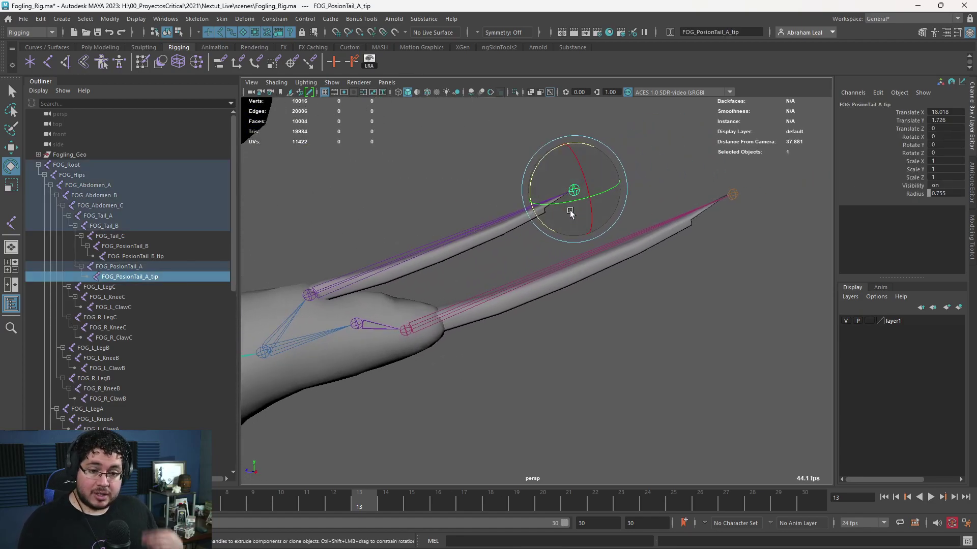
drag(560, 176, 565, 204)
key(ctrl+z)
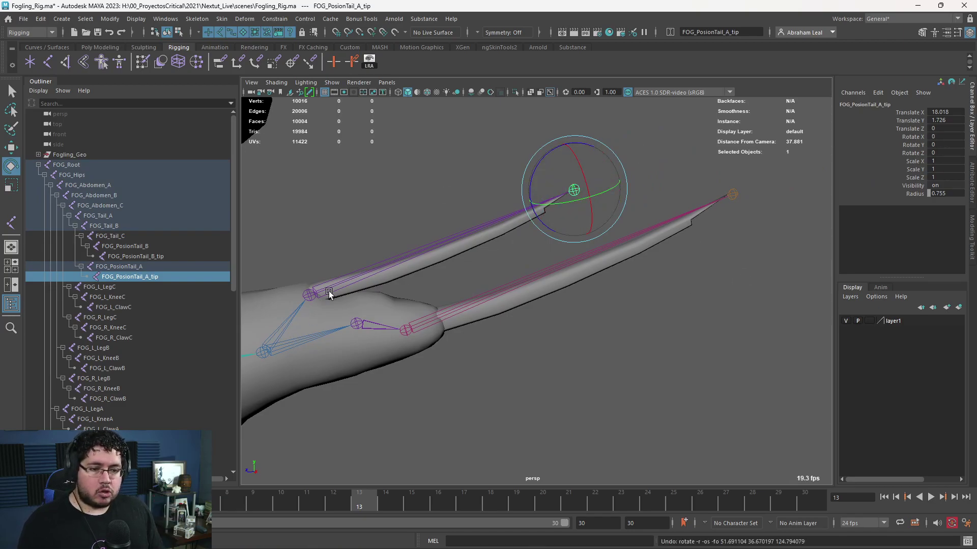
Try rotating the FOG_PosionTail_A joint at the base of the tail spike and undo the rotation.
click(309, 293)
mouse_move(300, 263)
mouse_down()
mouse_move(293, 239)
mouse_move(301, 261)
mouse_up()
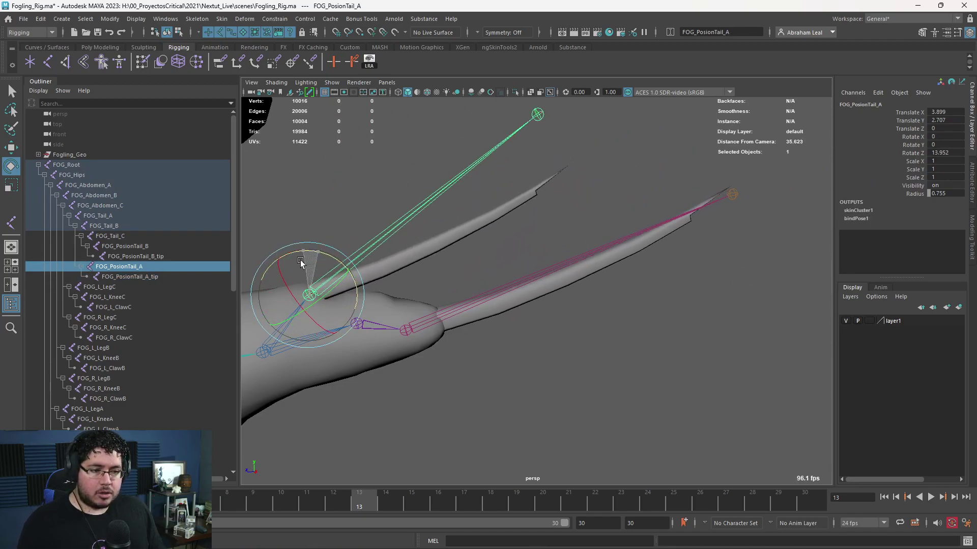
key(ctrl+z)
Unbind the skin from the creature's body mesh.
alt+drag(468, 260, 323, 276)
click(299, 268)
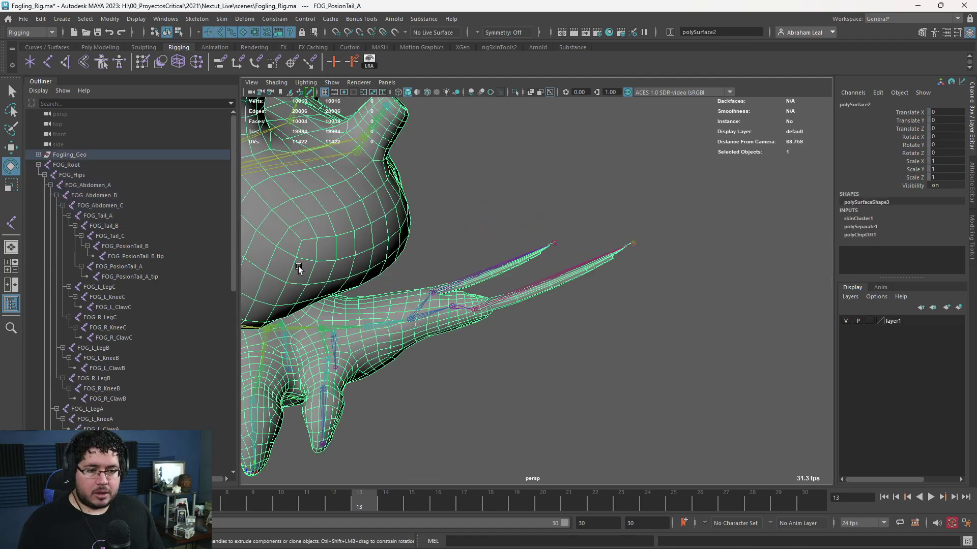
click(219, 19)
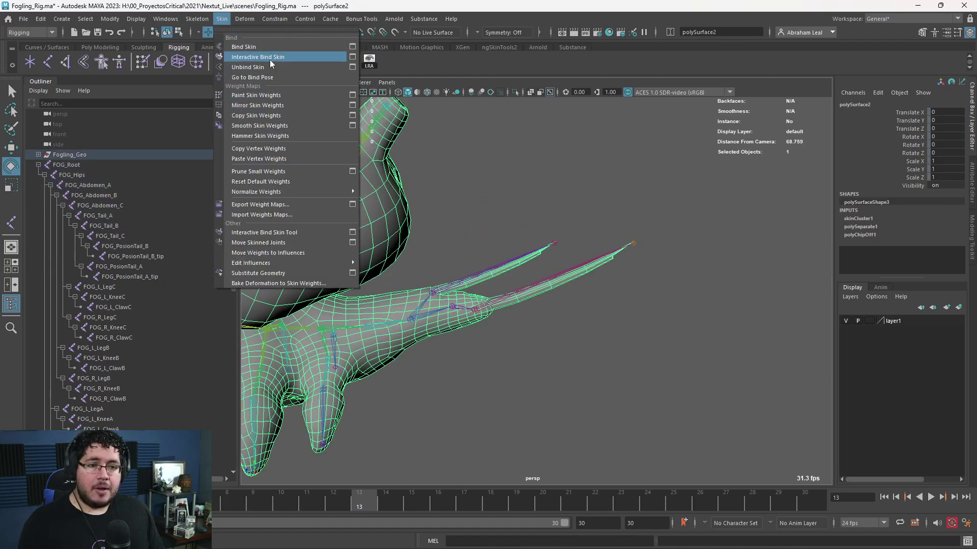
click(239, 66)
click(457, 178)
Delete the construction history of the unbound creature mesh.
alt+middle_drag(403, 234, 501, 221)
alt+right_drag(500, 221, 432, 223)
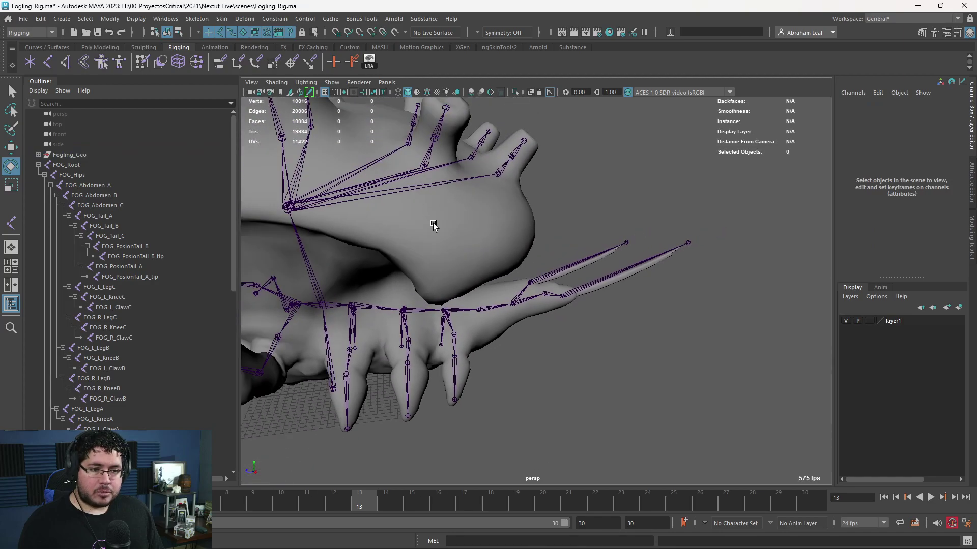
click(432, 222)
click(99, 47)
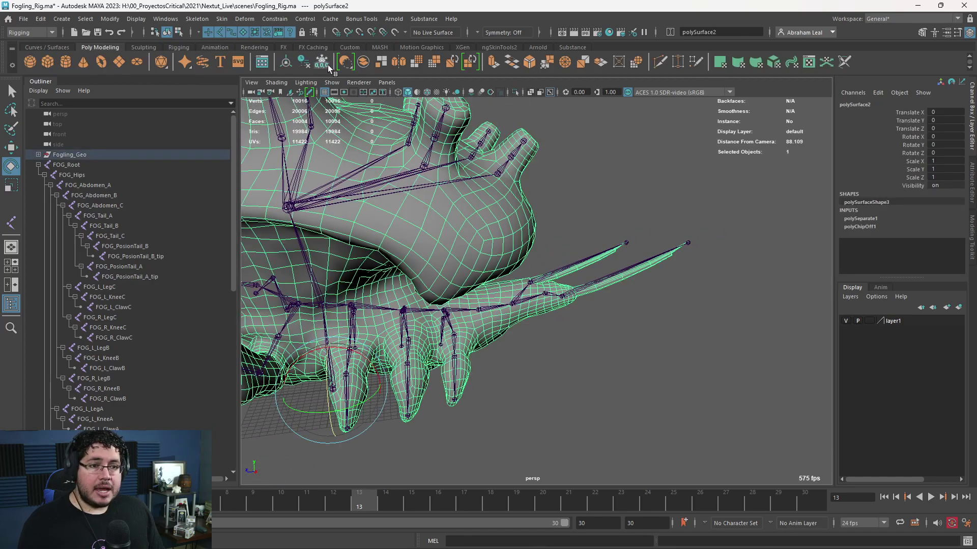
click(304, 62)
alt+drag(484, 207, 509, 270)
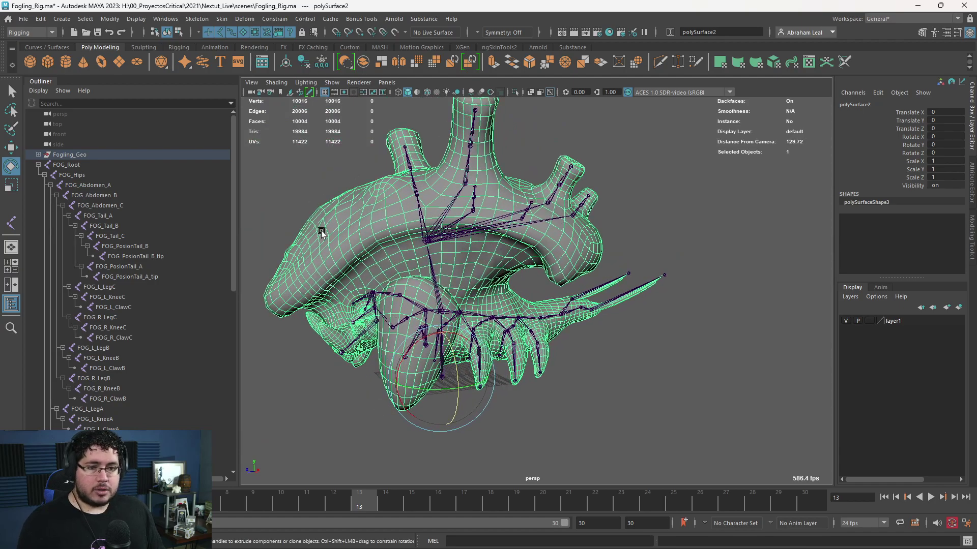
Rename the creature mesh inside the Fogling_Geo group as Fogling_geo and clear the selection.
click(38, 154)
double_click(76, 164)
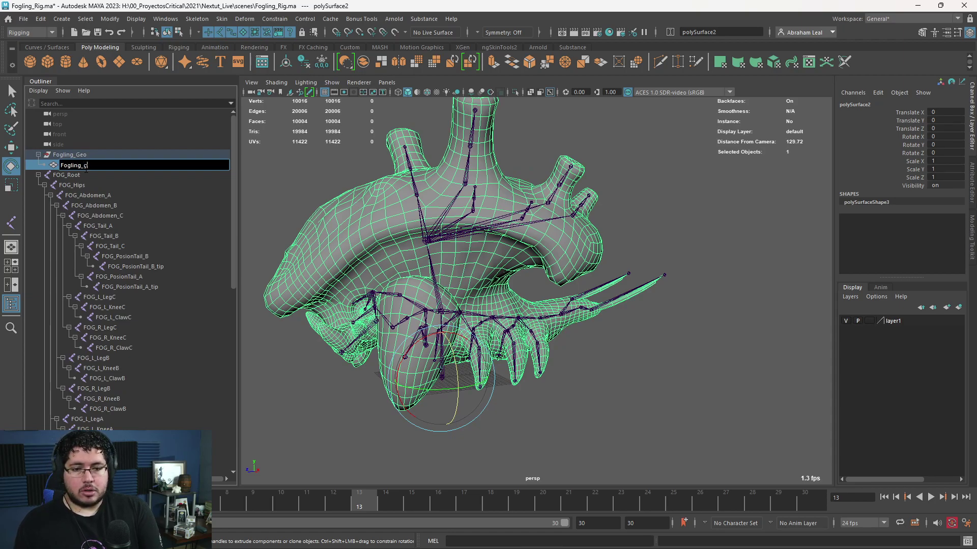
text(Fogling_geo)
key(Return)
click(330, 155)
click(407, 215)
alt+drag(407, 215, 646, 301)
click(646, 303)
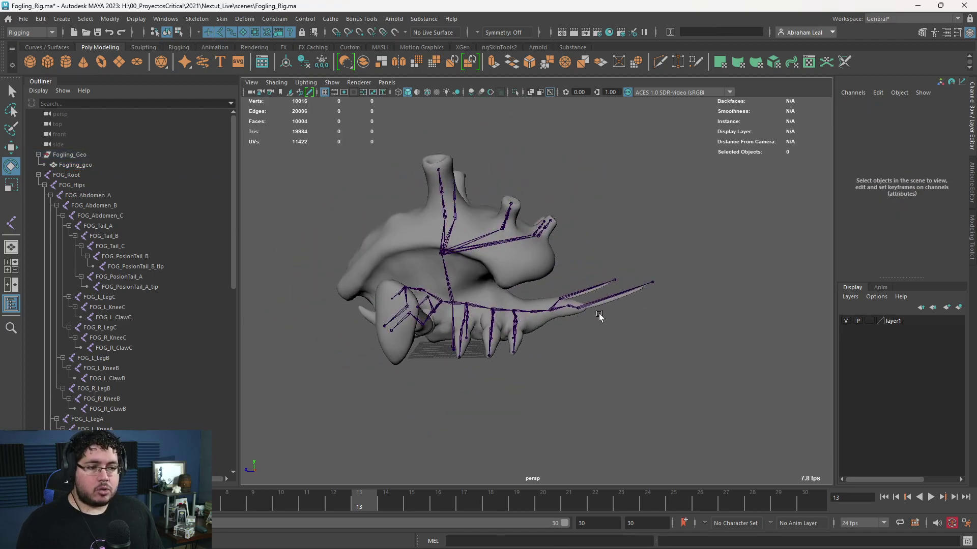
Delete the FOG_PosionTail_A_tip and FOG_PosionTail_B_tip joints at the ends of the two tail spikes.
scroll(599, 316, up, 5)
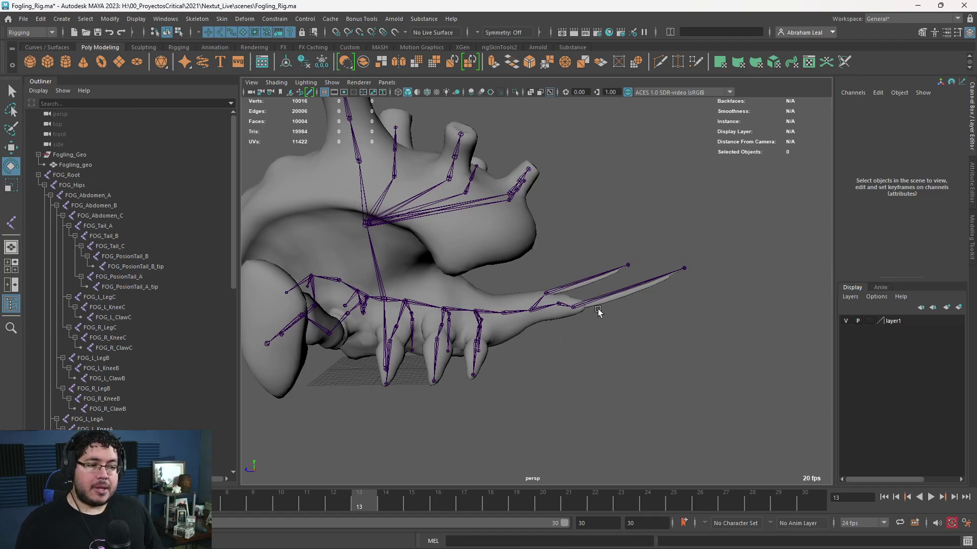
click(687, 267)
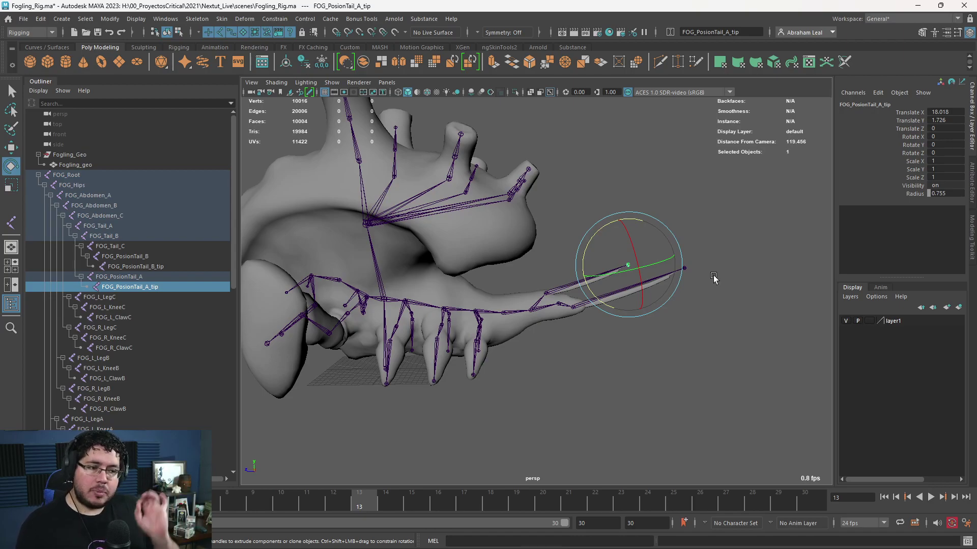
key(Delete)
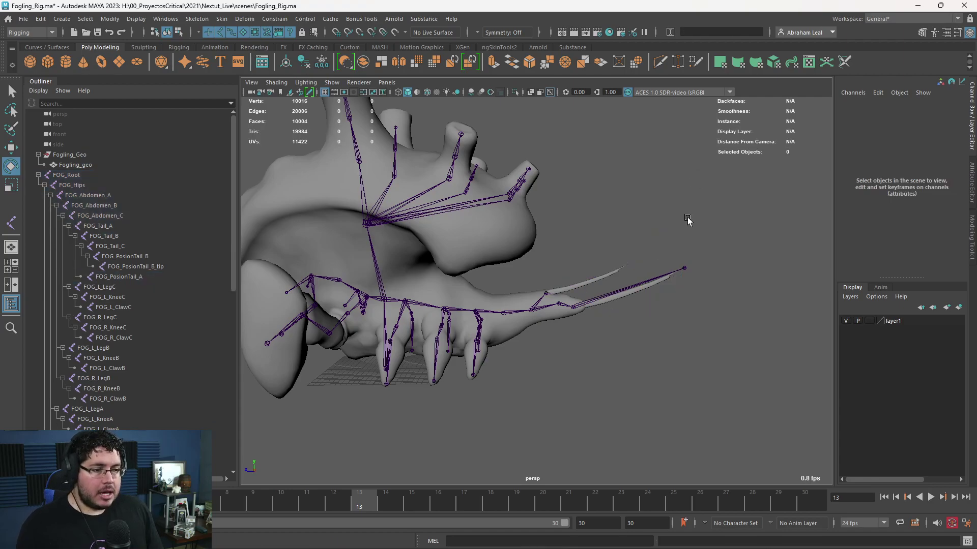
click(680, 269)
key(Delete)
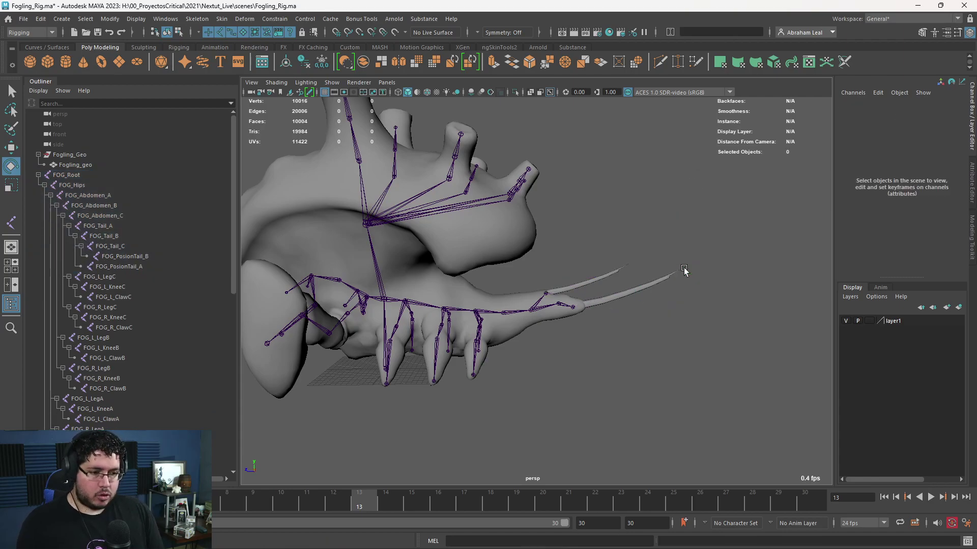
Check the rest of the skeleton for surplus end joints and delete the remaining unneeded one.
scroll(526, 329, up, 5)
scroll(525, 330, up, 3)
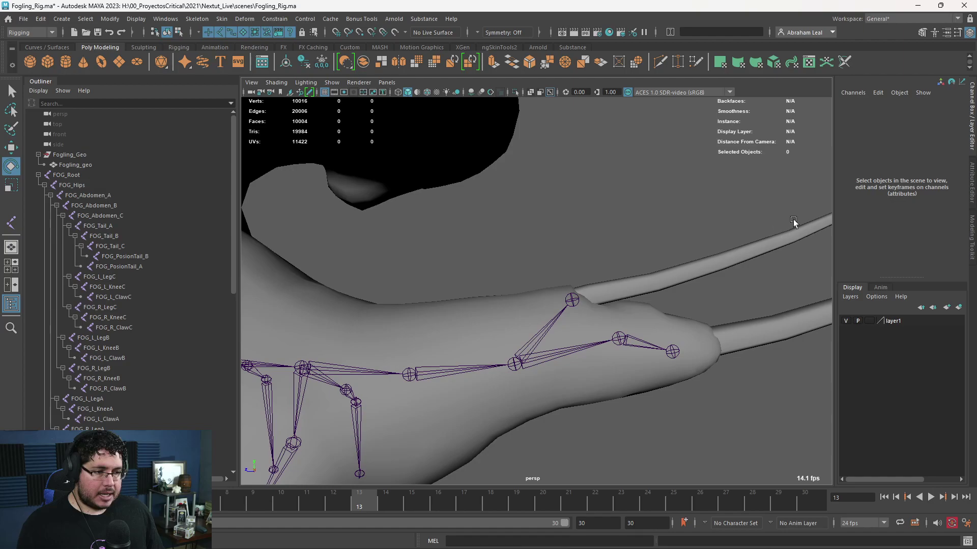
alt+middle_drag(792, 218, 597, 240)
scroll(511, 280, down, 4)
alt+drag(512, 280, 562, 304)
scroll(498, 263, down, 5)
alt+drag(656, 231, 585, 229)
scroll(525, 304, up, 4)
alt+middle_drag(440, 354, 613, 302)
scroll(613, 302, up, 4)
alt+drag(613, 302, 545, 335)
alt+middle_drag(545, 334, 539, 249)
scroll(534, 260, down, 2)
click(492, 327)
key(Delete)
alt+drag(493, 327, 720, 264)
click(715, 259)
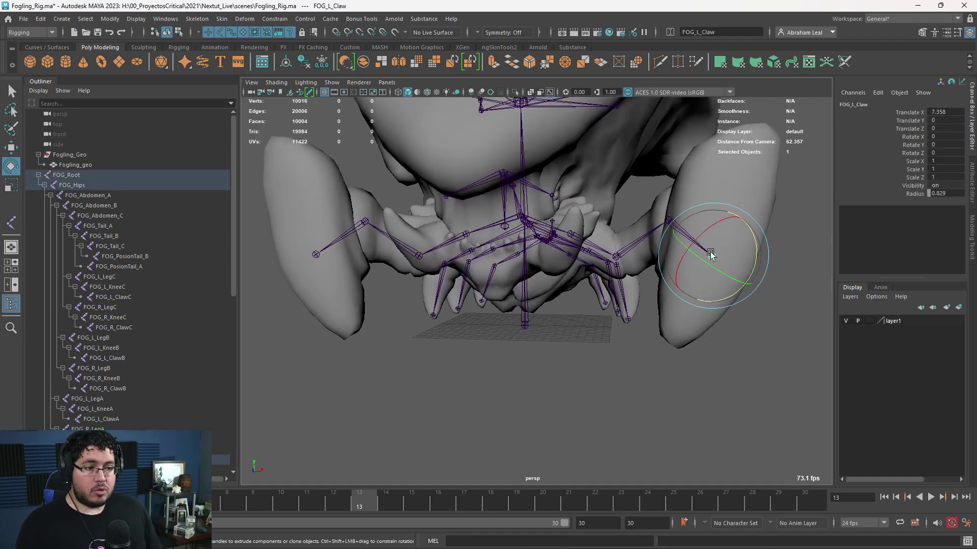
click(136, 186)
scroll(146, 221, down, 10)
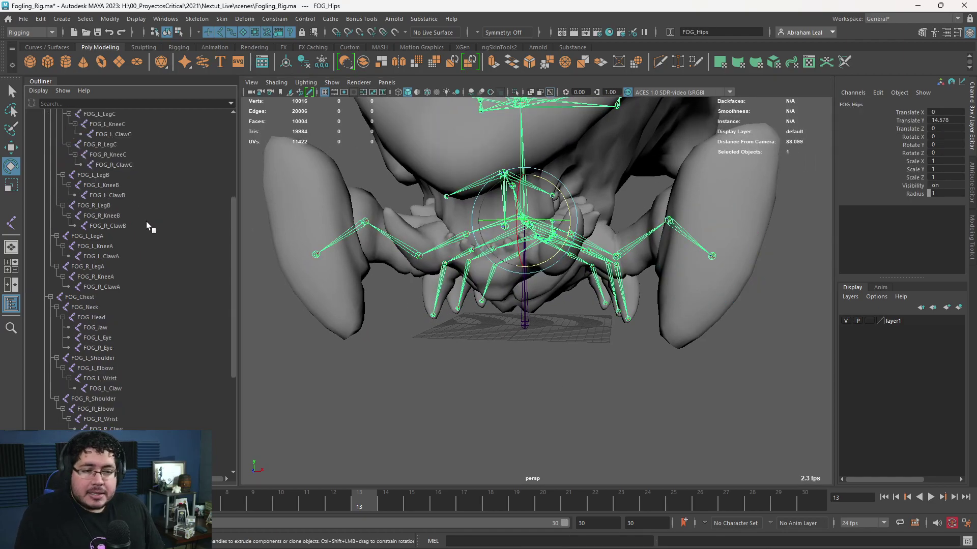
shift+click(110, 440)
alt+drag(536, 403, 410, 391)
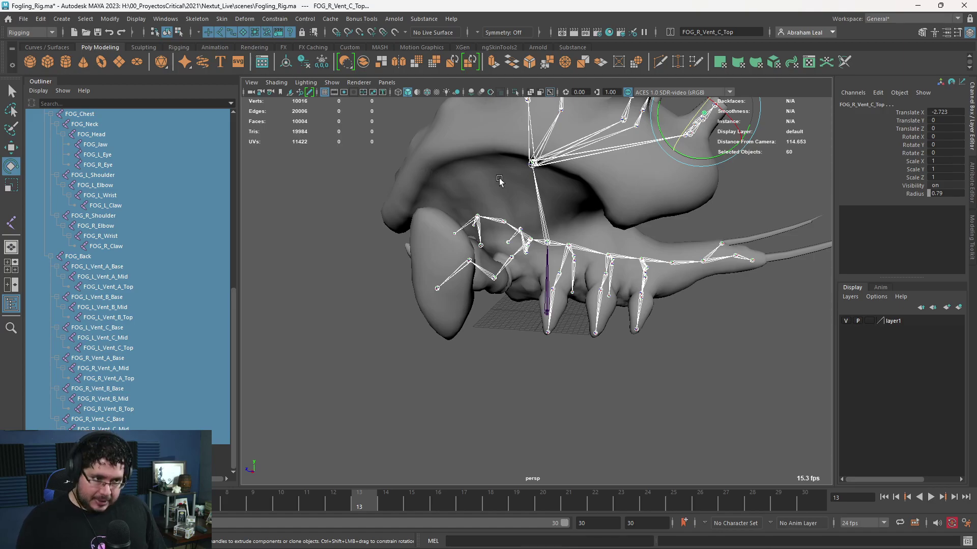
scroll(127, 229, up, 5)
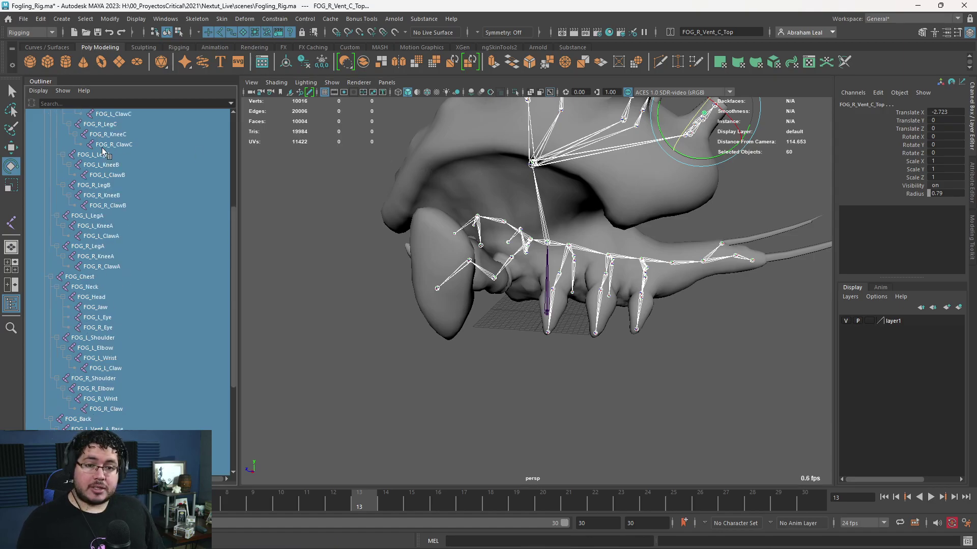
Select every joint from FOG_Hips through FOG_R_Vent_C_Top, leaving out FOG_Root, and add the Fogling_geo mesh to the selection.
click(96, 256)
scroll(117, 214, up, 6)
click(79, 186)
scroll(105, 286, down, 11)
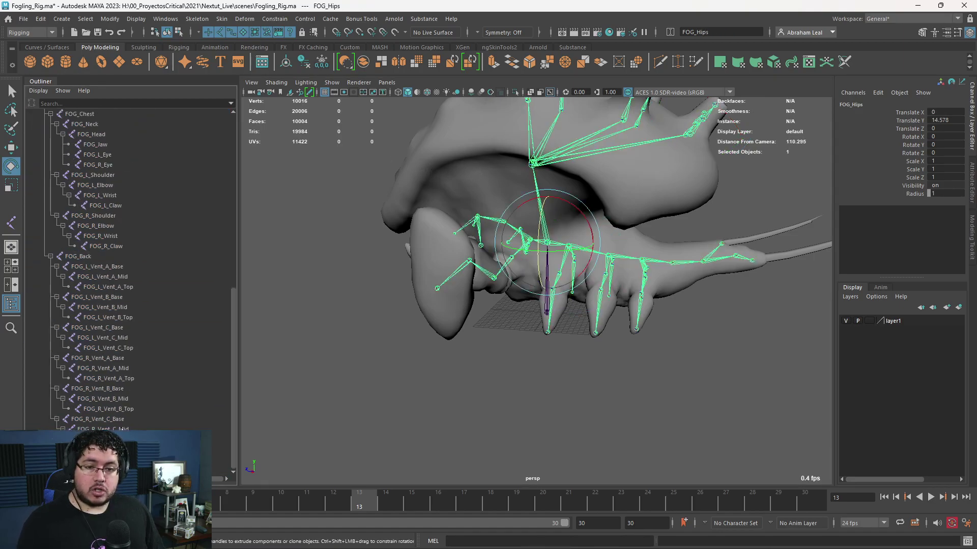
shift+click(109, 439)
alt+drag(554, 327, 664, 464)
scroll(664, 464, up, 4)
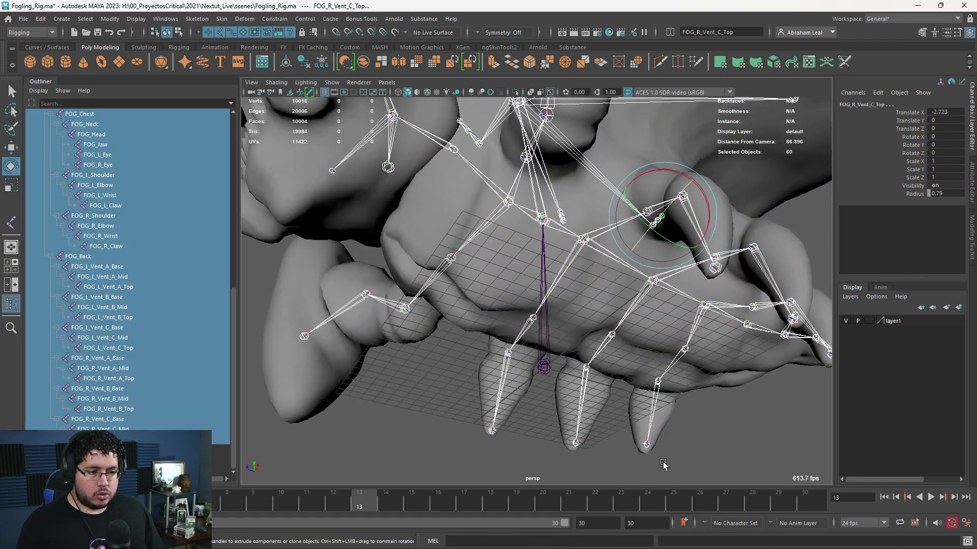
alt+drag(537, 365, 562, 374)
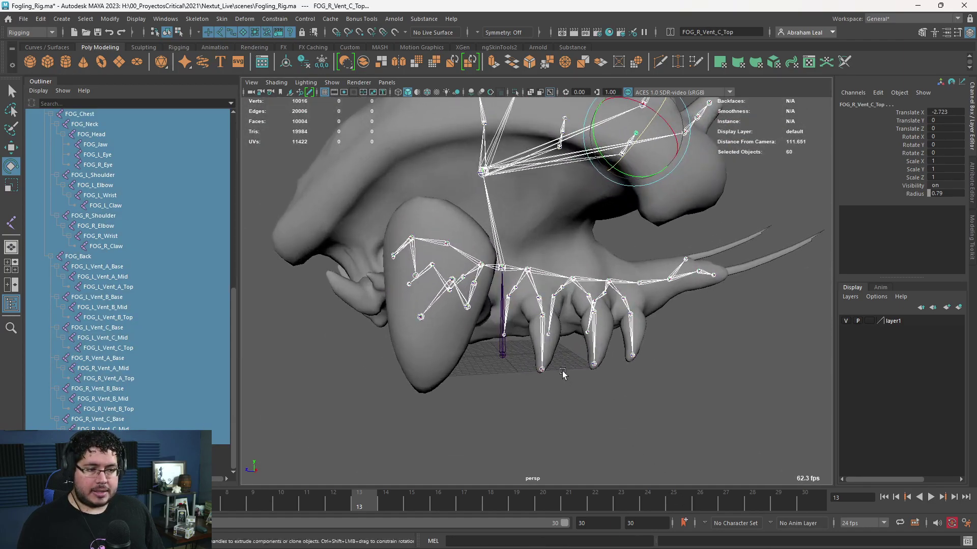
shift+click(536, 205)
alt+drag(536, 205, 577, 244)
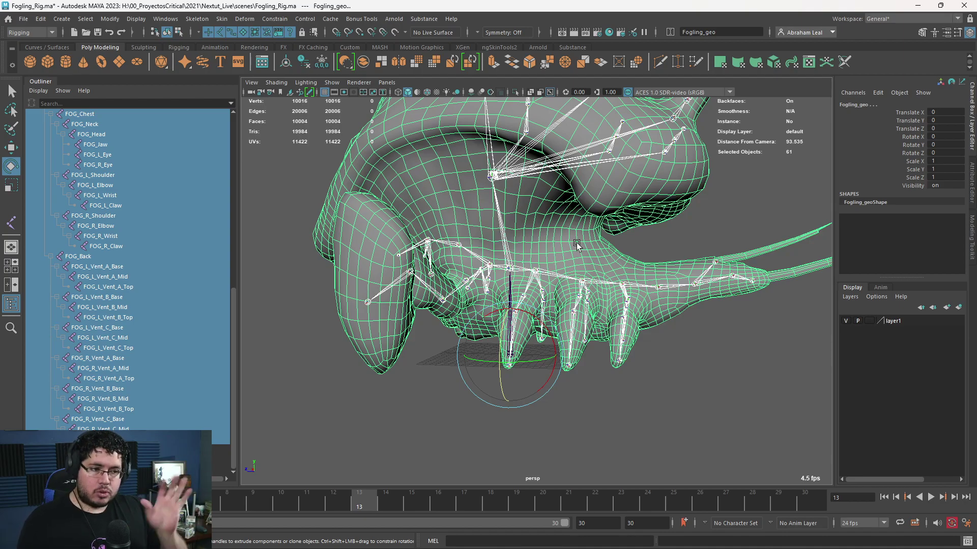
alt+drag(580, 245, 631, 285)
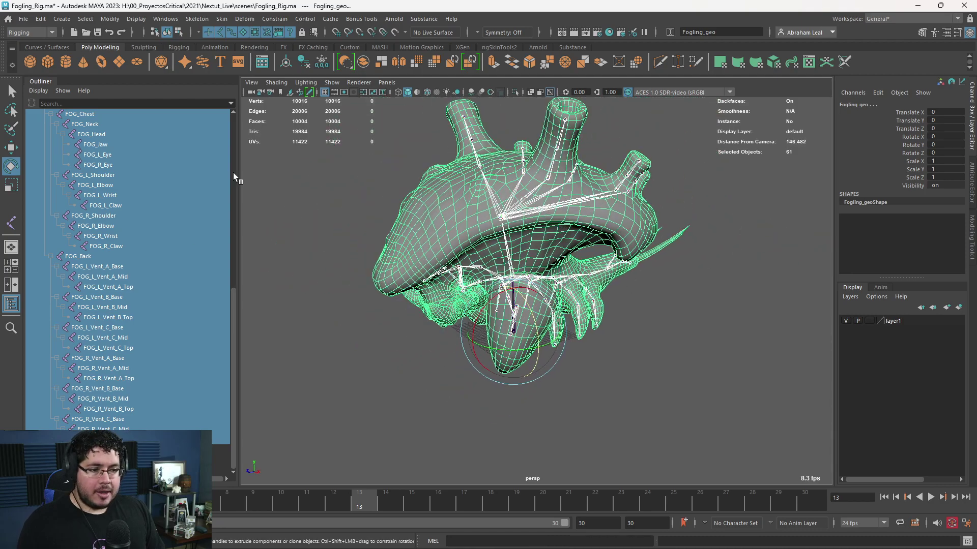
Open the Bind Skin options, enlarge the dialog to show every setting, and choose Geodesic Voxel as the bind method.
click(222, 20)
click(352, 47)
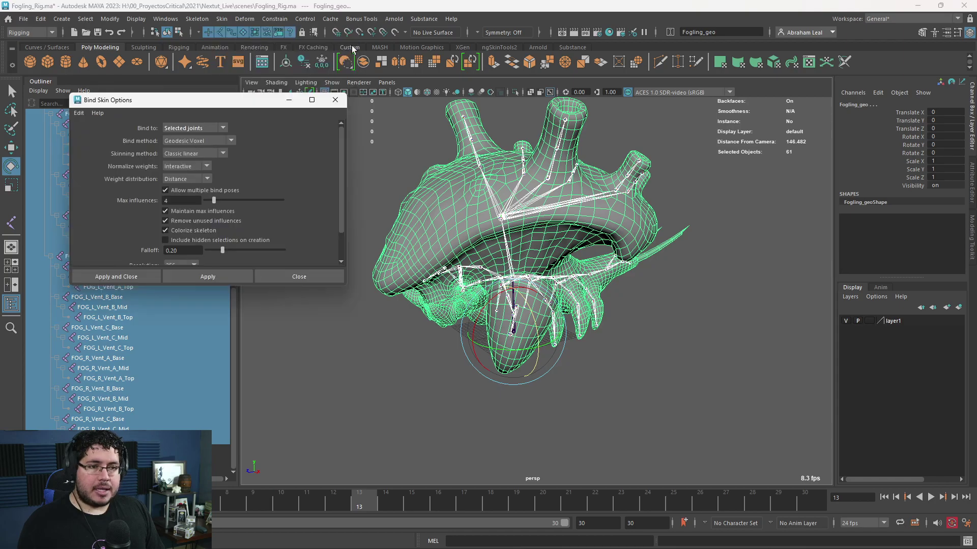
drag(269, 286, 278, 356)
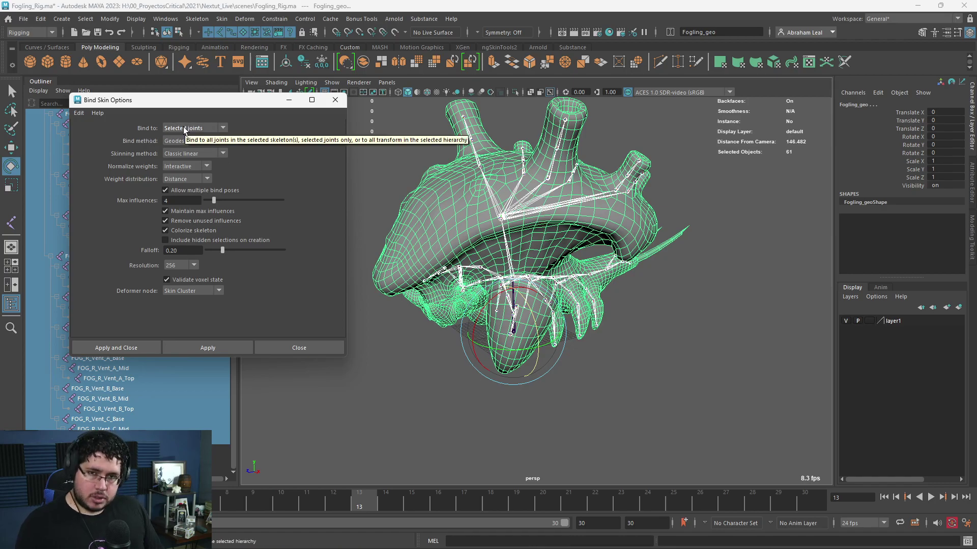
click(196, 141)
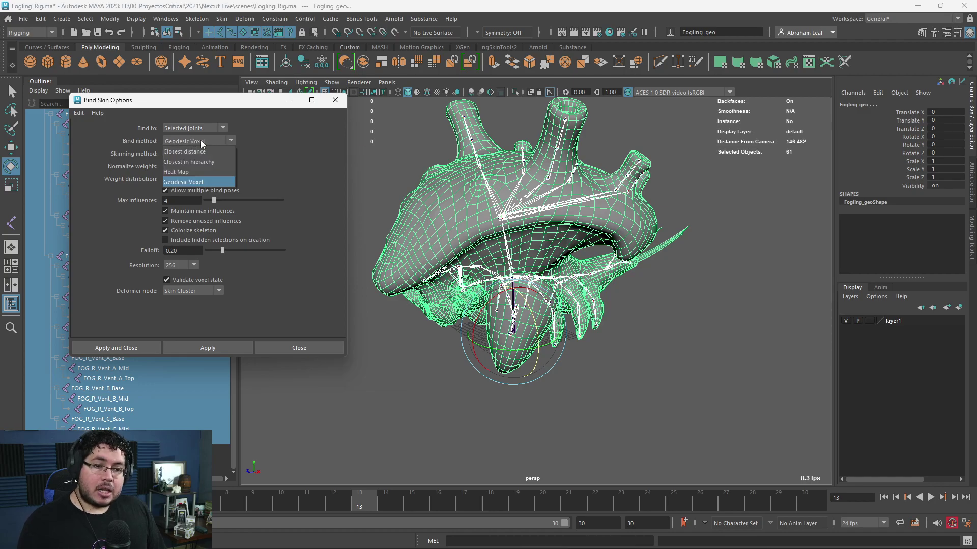
click(203, 179)
Switch to the browser, search images for "geodesic voxel" and examine the Geodesic Voxel Binding for Production Character Meshes picture.
key(super)
click(488, 538)
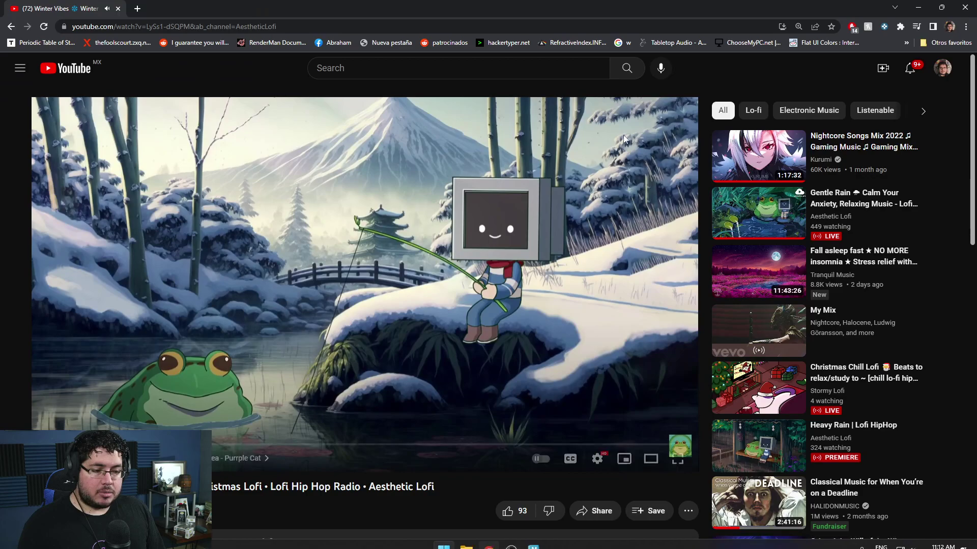
click(138, 9)
text(g)
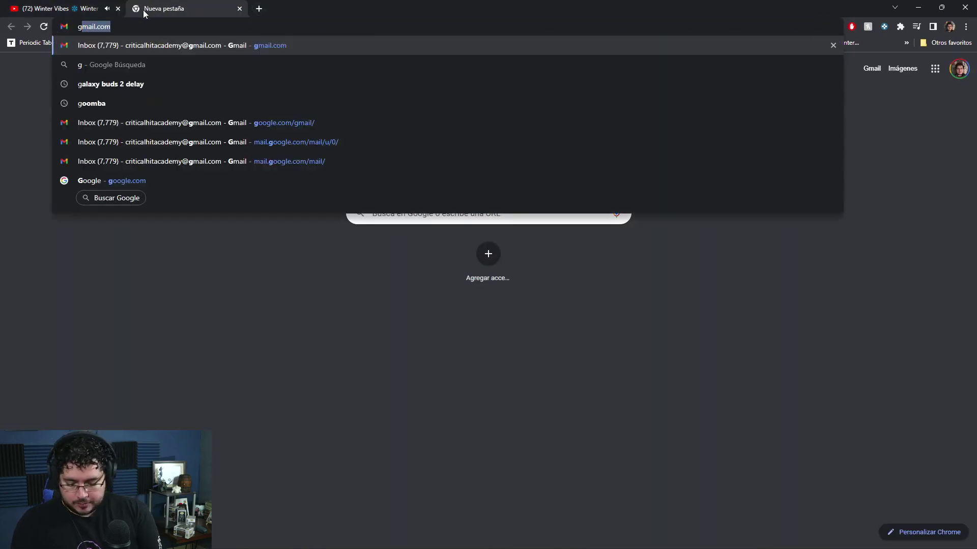
text(eo)
key(Return)
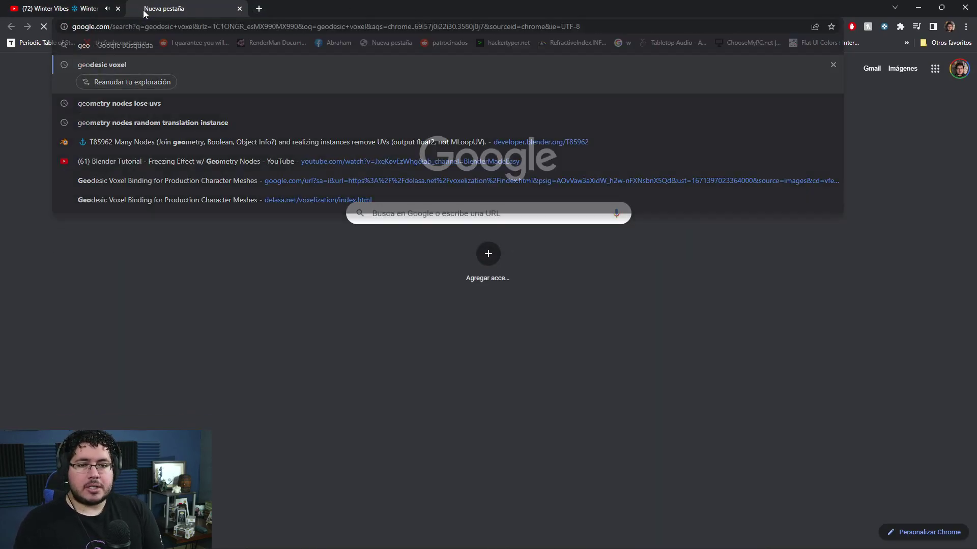
click(170, 105)
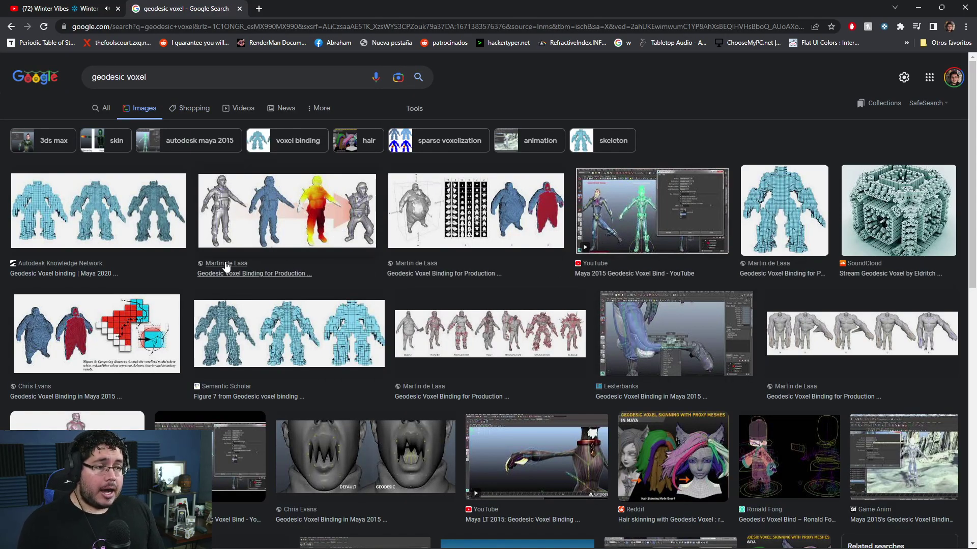
click(320, 228)
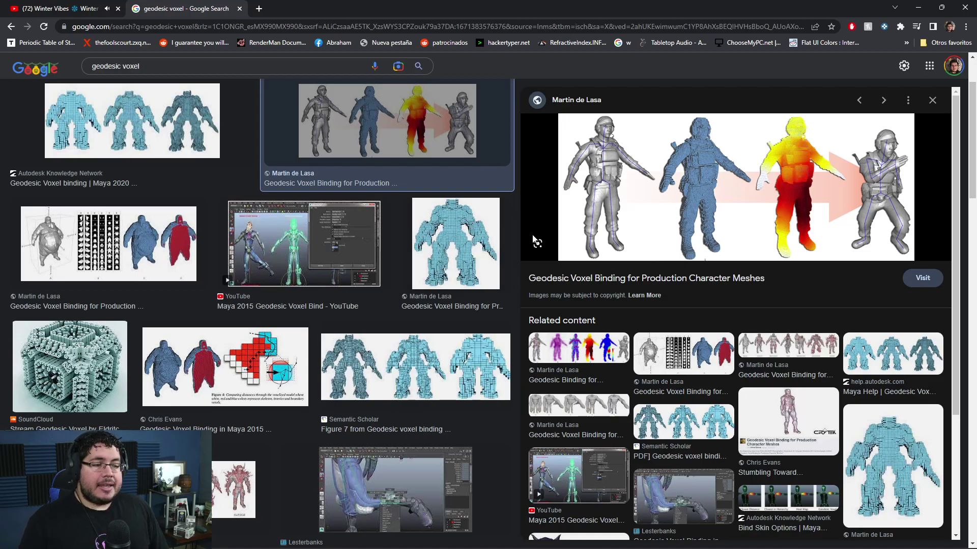
Return to Maya, bind the Fogling_geo mesh to the selected joints with the Geodesic Voxel method, and close the bind options.
click(918, 7)
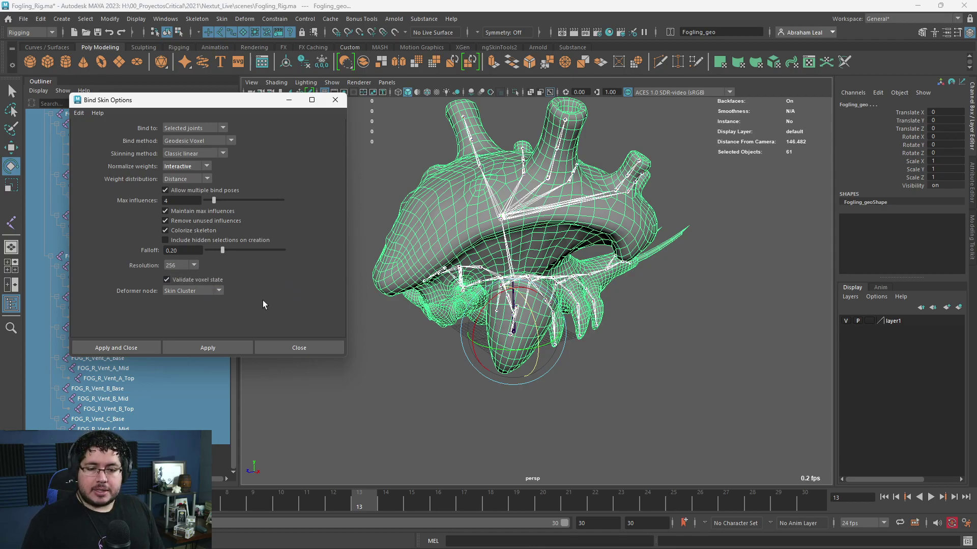
click(219, 349)
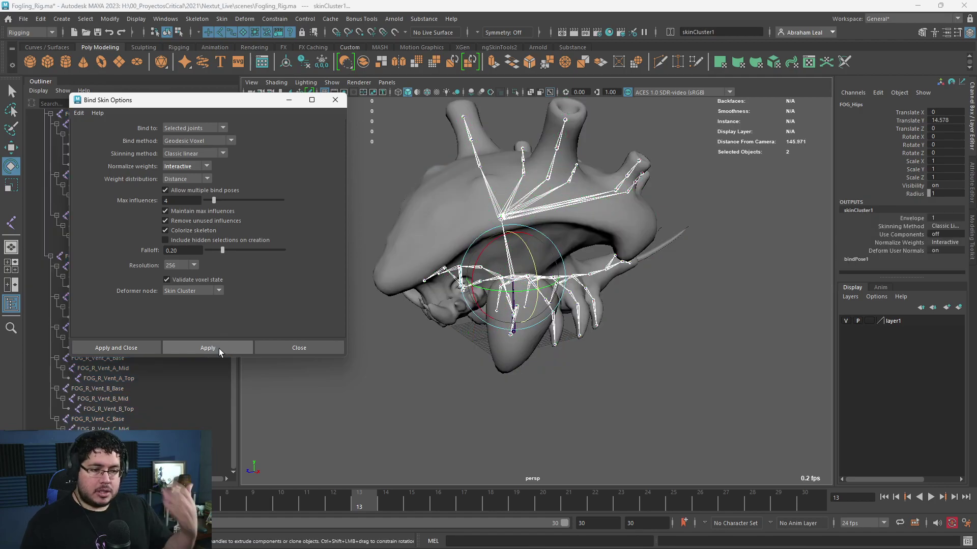
click(376, 411)
click(335, 100)
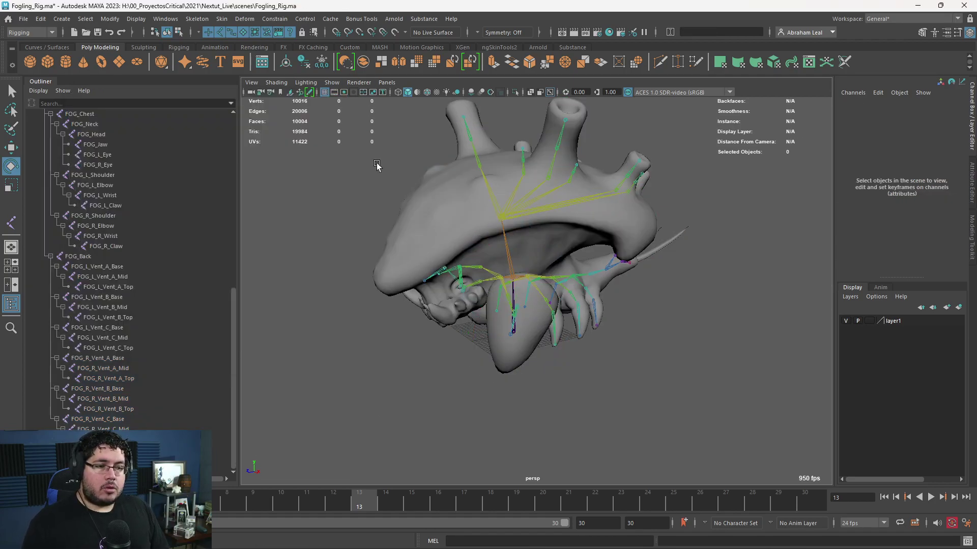
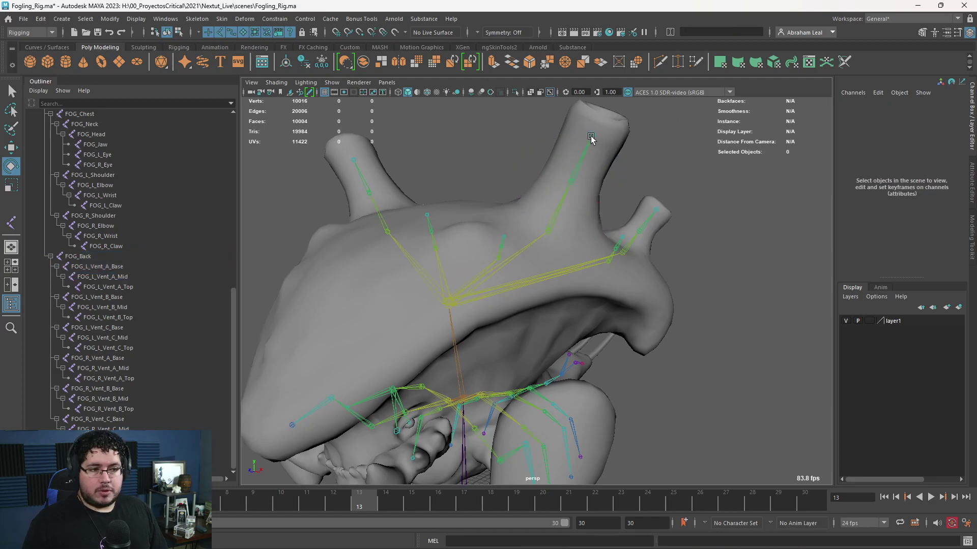
Try rotating and scaling the joint in the tall vent on the creature's back, undoing each change.
click(591, 137)
drag(586, 151, 728, 203)
key(ctrl+z)
key(r)
alt+drag(667, 247, 639, 252)
key(ctrl+z)
click(654, 224)
alt+middle_drag(640, 250, 660, 188)
alt+drag(661, 335, 599, 276)
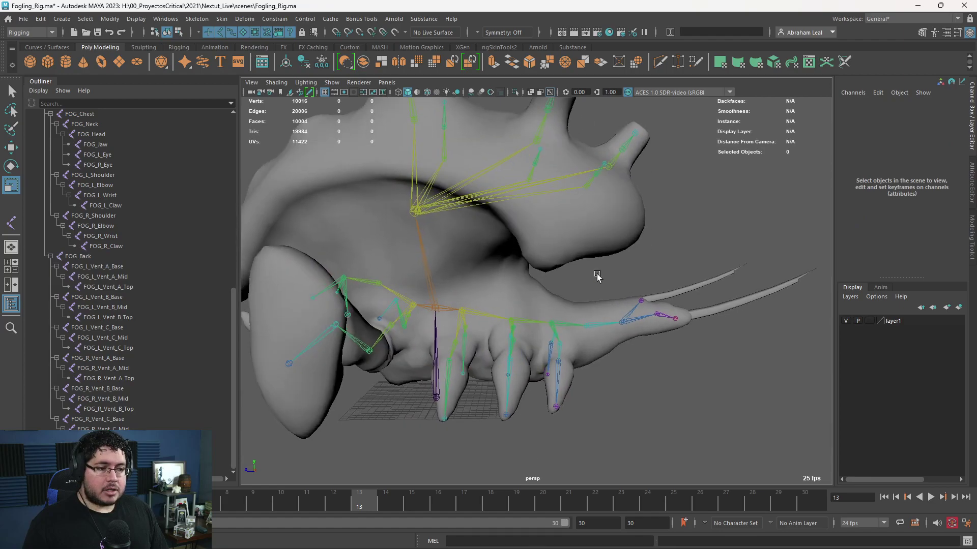
Try rotating the abdomen and tail joints together to test the rear body's bend, and undo the rotation.
alt+right_drag(599, 277, 493, 336)
alt+middle_drag(494, 336, 471, 269)
click(419, 253)
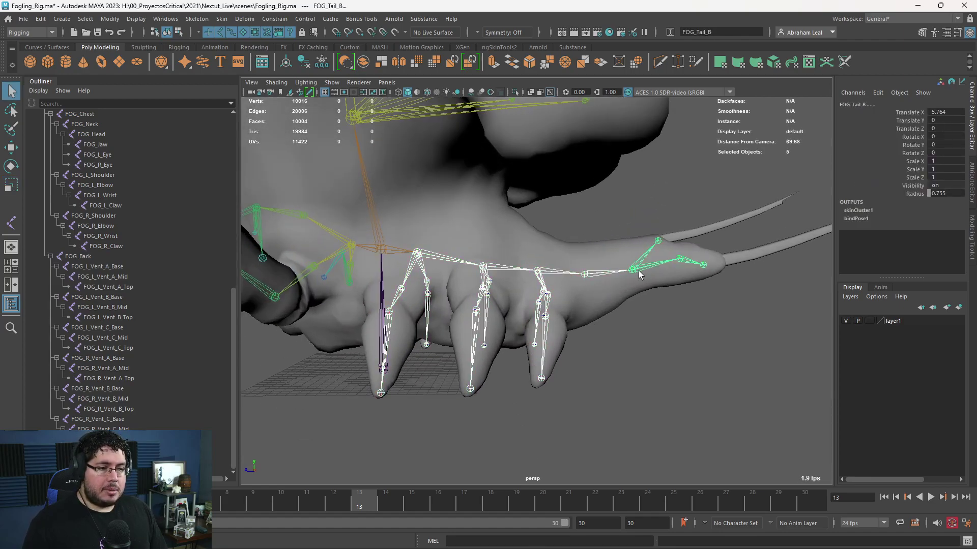
drag(600, 238, 621, 327)
key(ctrl+z)
alt+drag(667, 415, 529, 390)
click(566, 446)
Try rotating the rear pair's leg and knee joints on both sides together, and undo the rotation.
key(q)
click(530, 275)
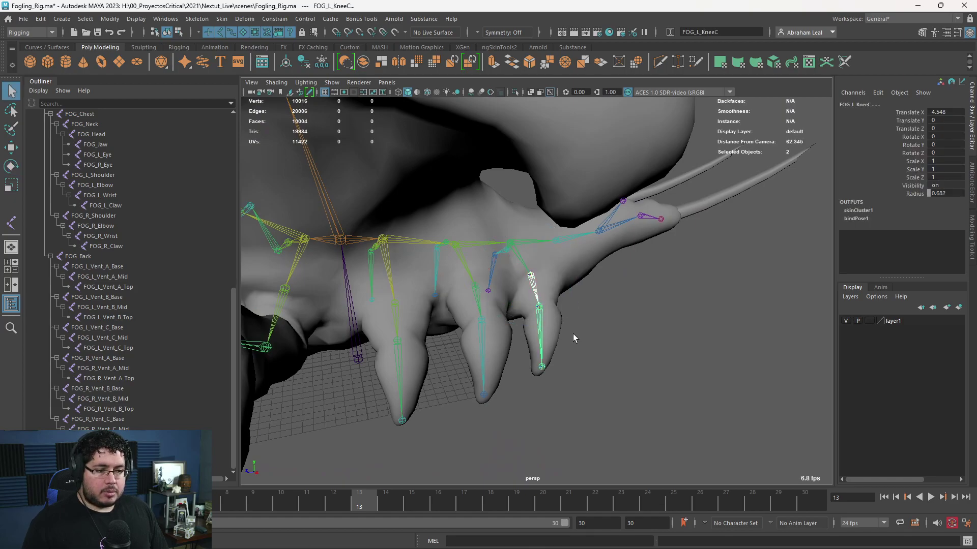
alt+drag(572, 334, 435, 292)
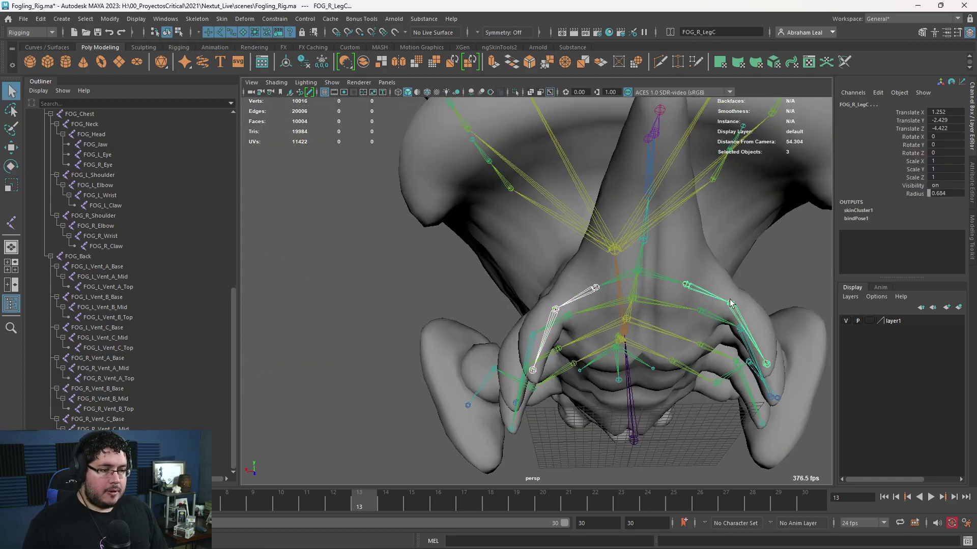
key(e)
drag(704, 316, 700, 407)
key(ctrl+z)
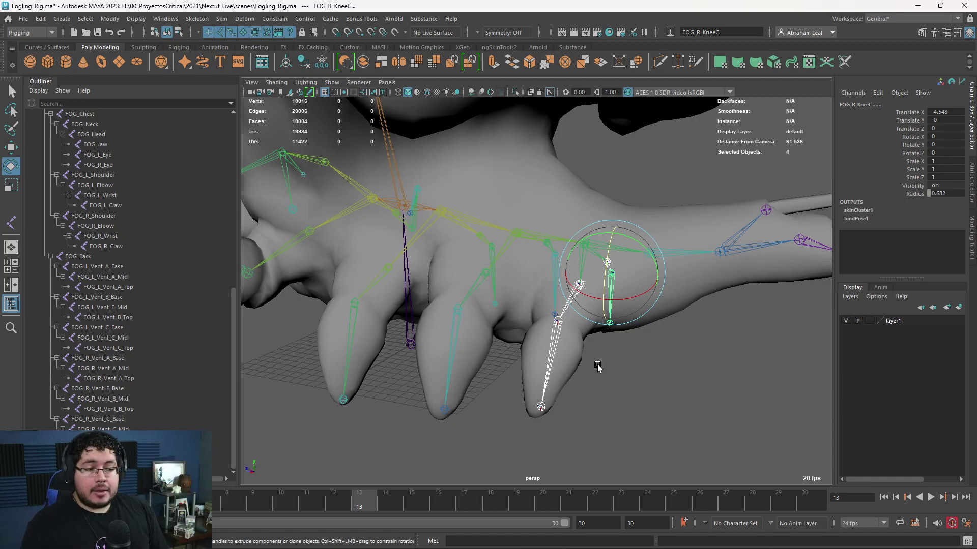
alt+drag(598, 367, 618, 384)
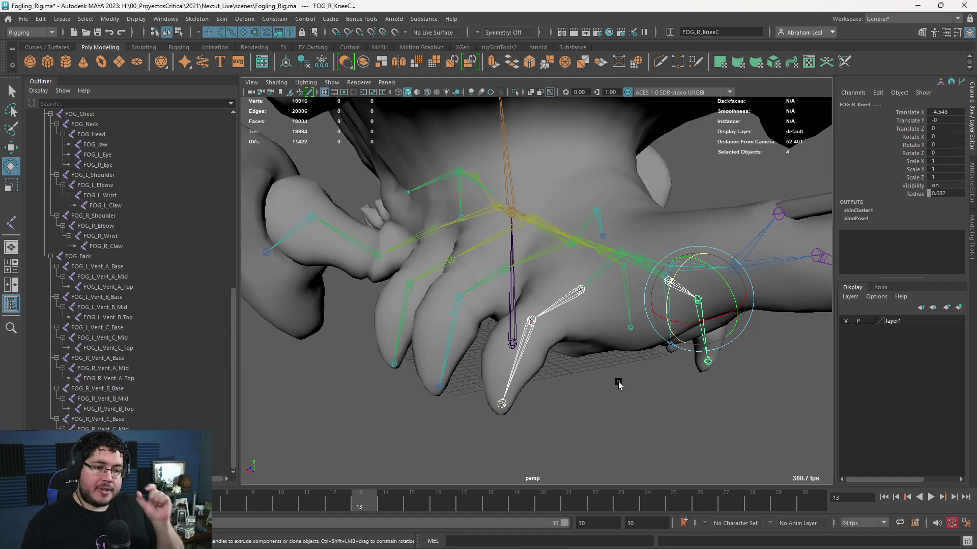
alt+drag(618, 383, 522, 267)
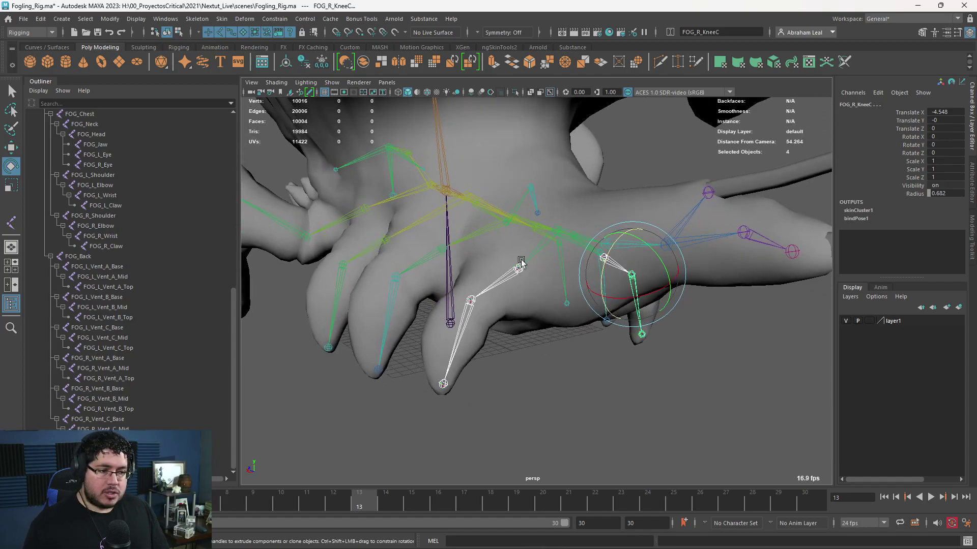
Try rotating the left rear leg from its FOG_L_LegC joint, and undo the rotation.
click(520, 270)
key(q)
click(520, 268)
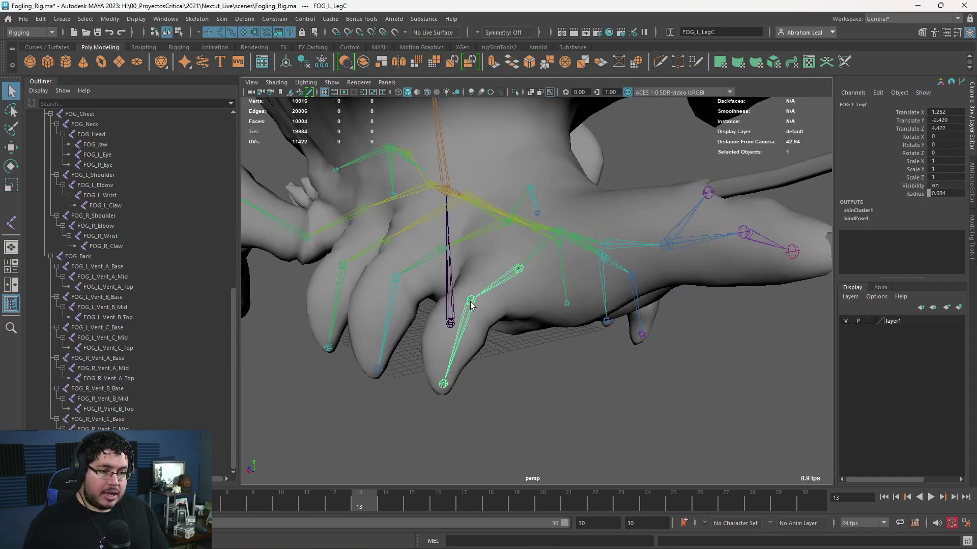
alt+drag(520, 268, 632, 234)
key(e)
key(ctrl+z)
Try rotating the middle pair's LegB and KneeB joints on both sides, undo the rotations and clear the selection.
alt+drag(605, 318, 566, 300)
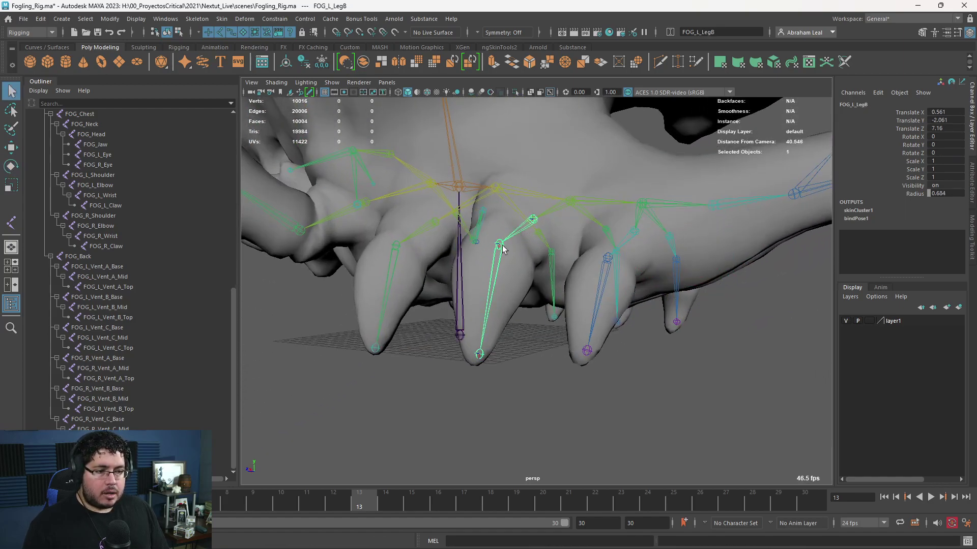
alt+drag(526, 251, 583, 251)
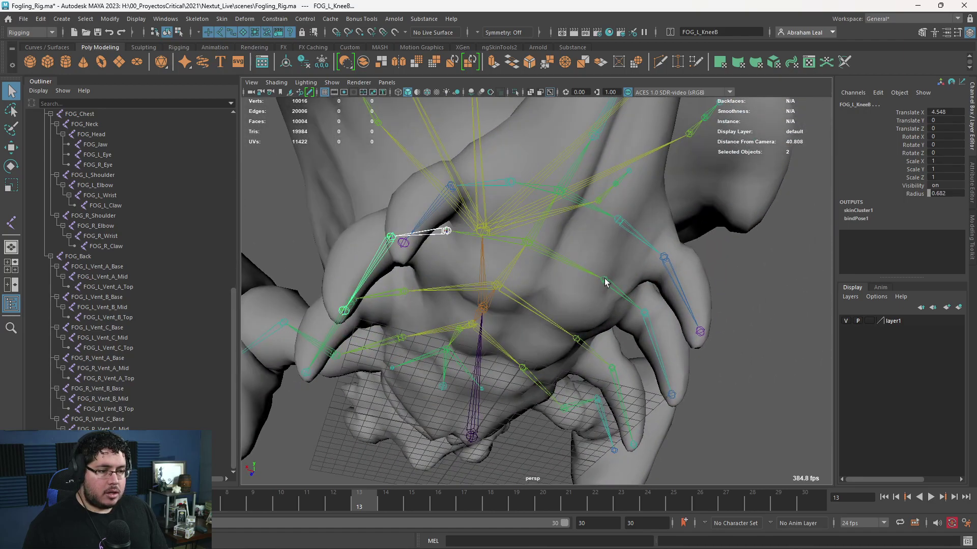
alt+drag(598, 335, 527, 305)
key(e)
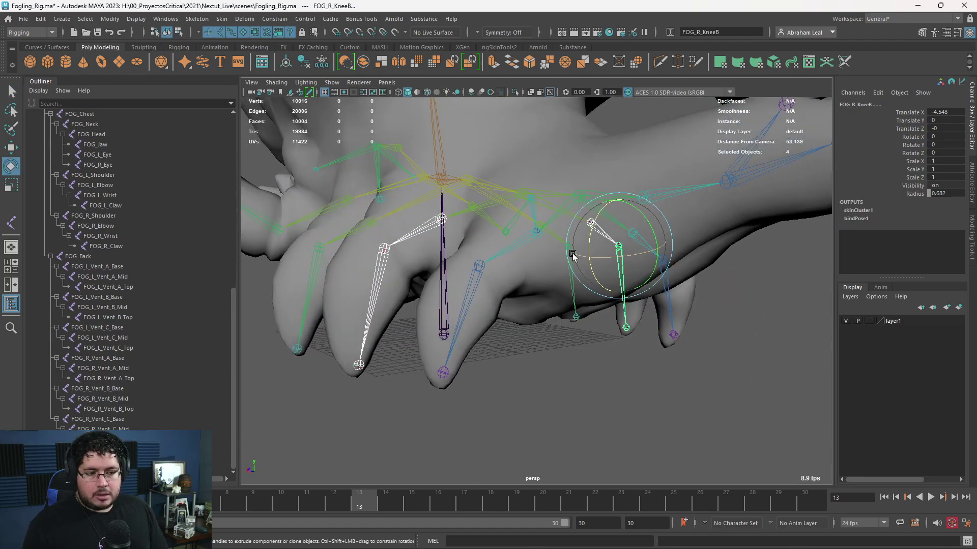
alt+drag(573, 255, 597, 275)
drag(575, 198, 580, 299)
alt+drag(580, 298, 542, 389)
key(ctrl+z)
key(ctrl+z)
click(529, 452)
Try rotating the front pair's leg and knee joints on both sides, undoing each rotation.
alt+drag(413, 318, 440, 334)
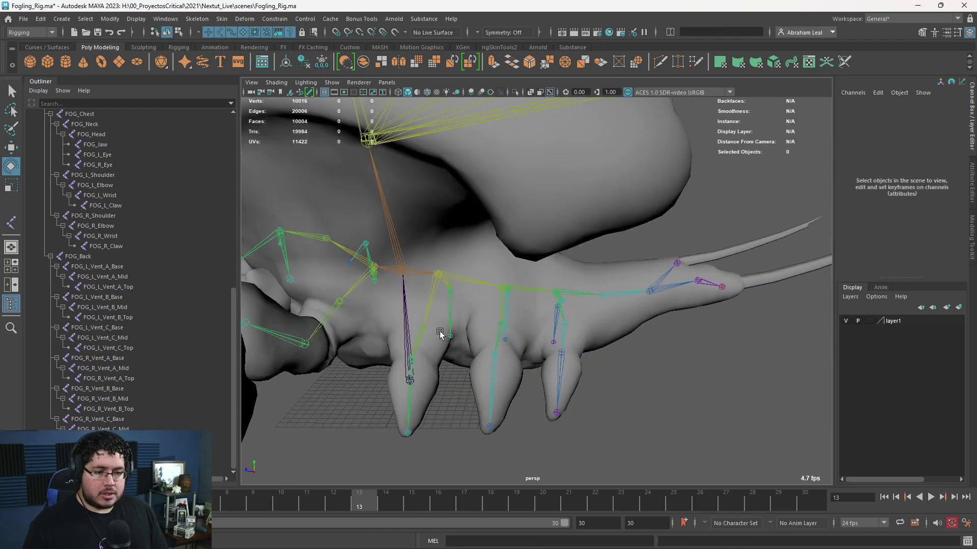
click(414, 371)
key(q)
alt+drag(608, 389, 510, 313)
shift+click(659, 400)
shift+click(665, 398)
key(e)
key(ctrl+z)
drag(444, 280, 455, 257)
key(ctrl+z)
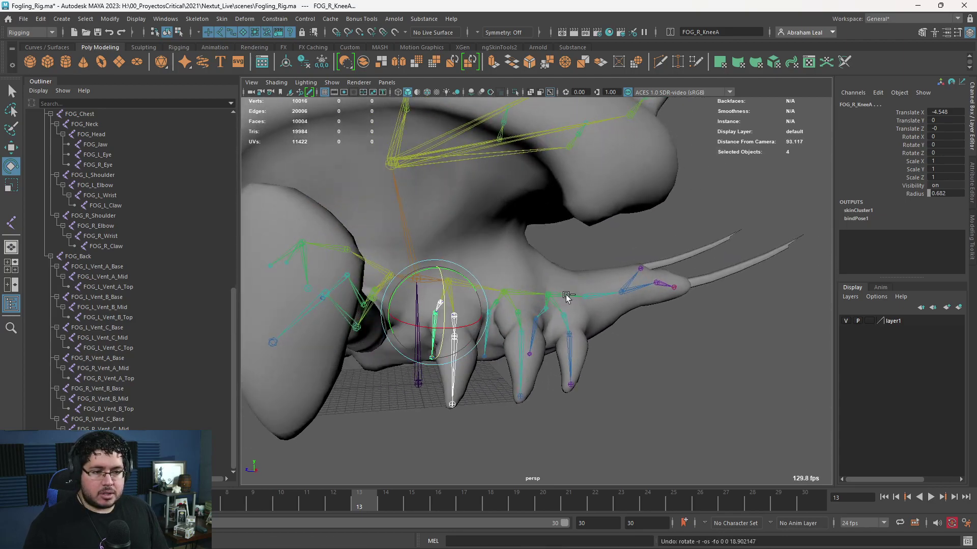
Try rotating the left arm's shoulder, elbow and wrist joints together, and undo the pose changes.
alt+drag(665, 390, 582, 399)
alt+drag(467, 239, 485, 448)
alt+middle_drag(485, 448, 513, 444)
scroll(514, 444, up, 2)
key(q)
click(470, 297)
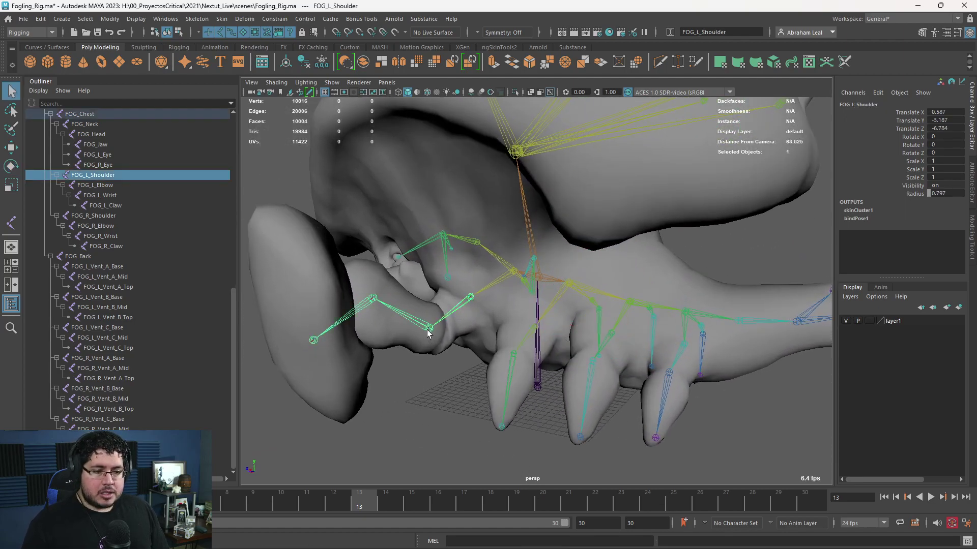
shift+click(428, 330)
shift+click(374, 298)
key(e)
drag(374, 257, 533, 202)
key(ctrl+z)
key(ctrl+z)
key(ctrl+z)
key(ctrl+z)
key(ctrl+z)
key(ctrl+z)
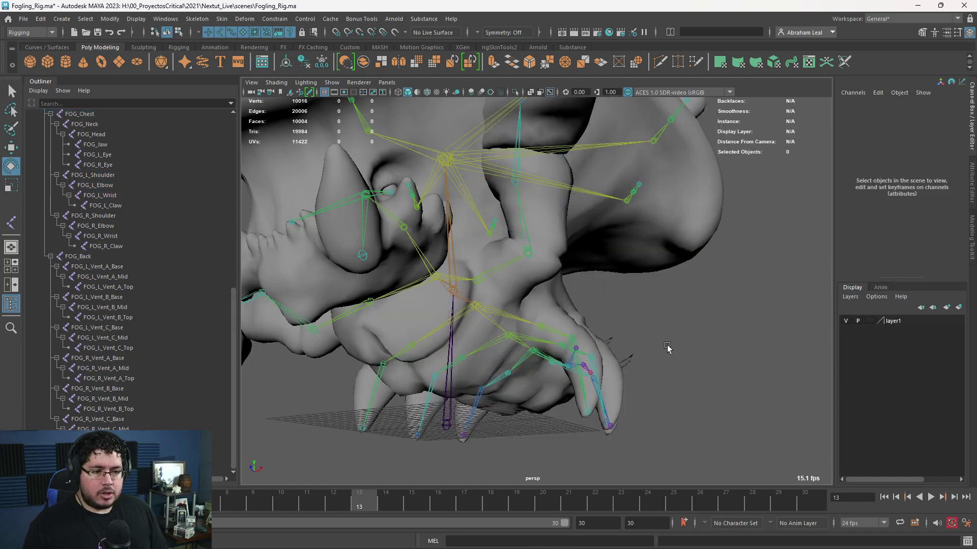
Try rotating the FOG_Jaw joint to test the mouth's deformation, and undo the rotation.
click(649, 373)
alt+drag(637, 381, 398, 249)
click(413, 290)
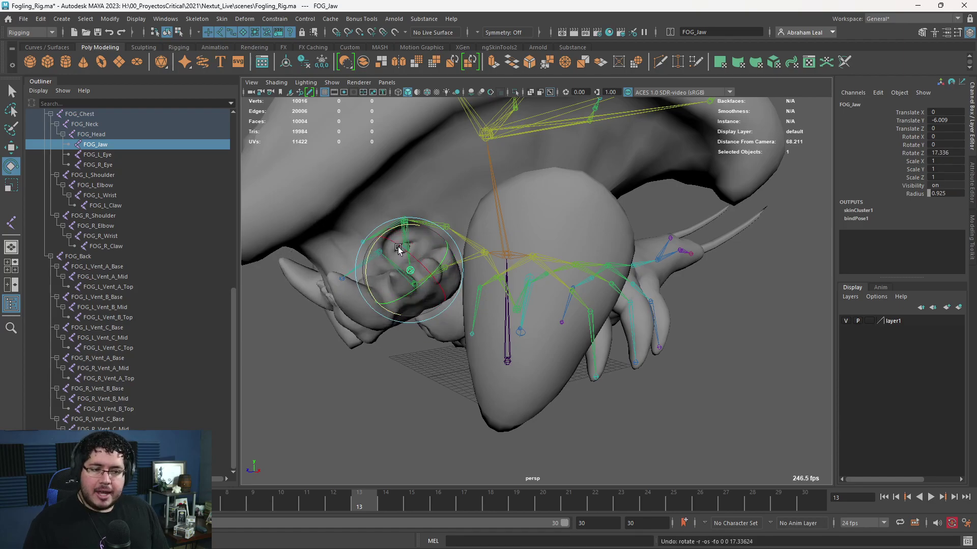
click(368, 407)
alt+drag(369, 407, 489, 336)
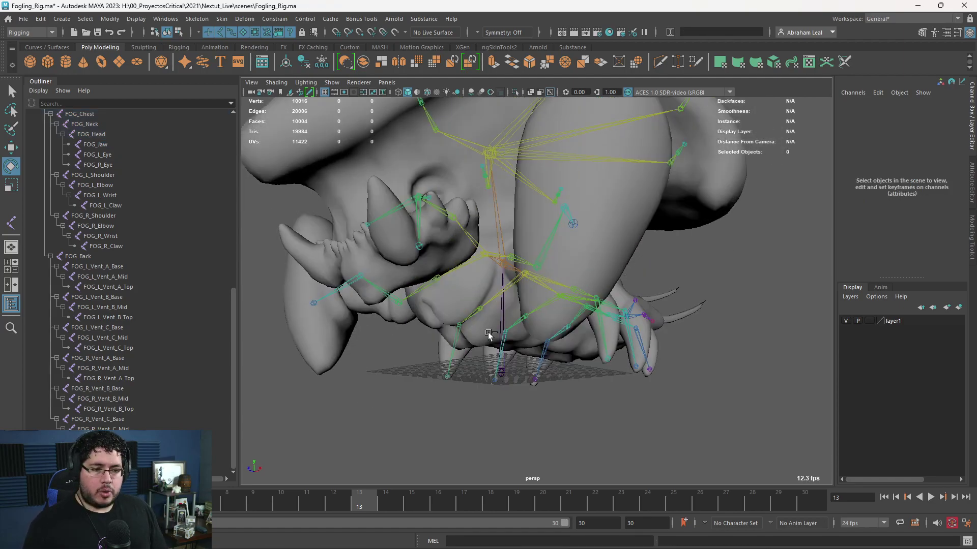
key(ctrl+z)
Examine the bound mesh from the front, underside and side, checking the area around the left shoulder joint.
click(568, 414)
alt+drag(567, 414, 652, 433)
scroll(651, 433, down, 3)
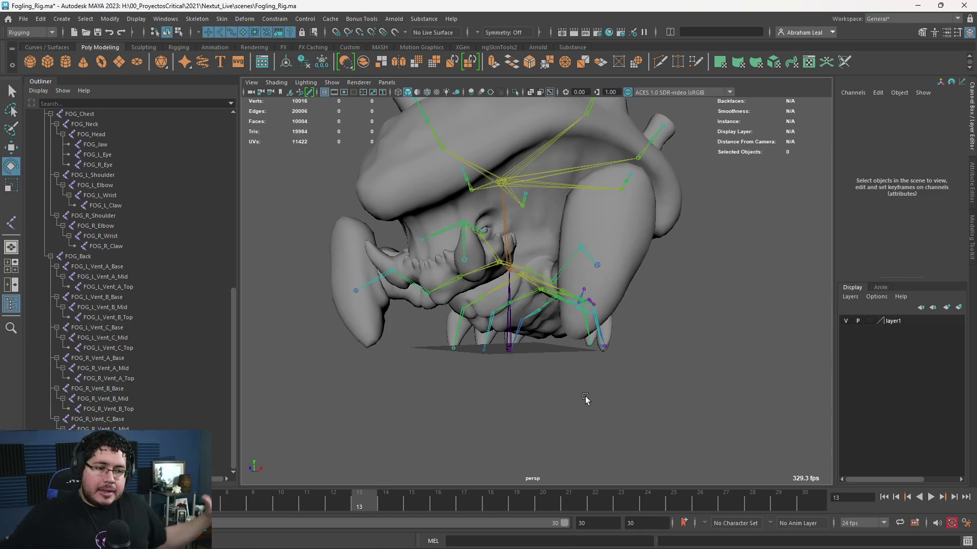
scroll(538, 314, up, 3)
alt+drag(538, 314, 559, 278)
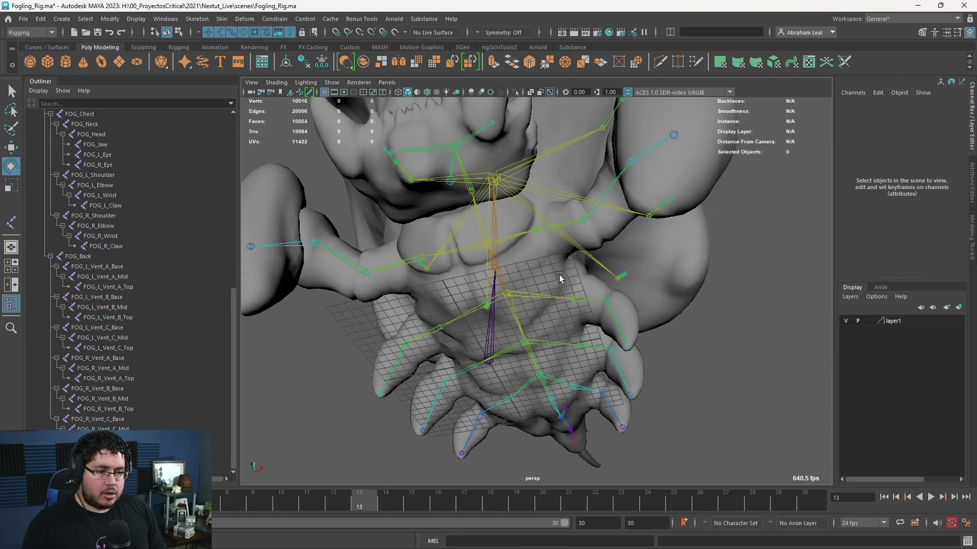
click(536, 236)
alt+drag(537, 236, 462, 265)
alt+drag(529, 285, 493, 305)
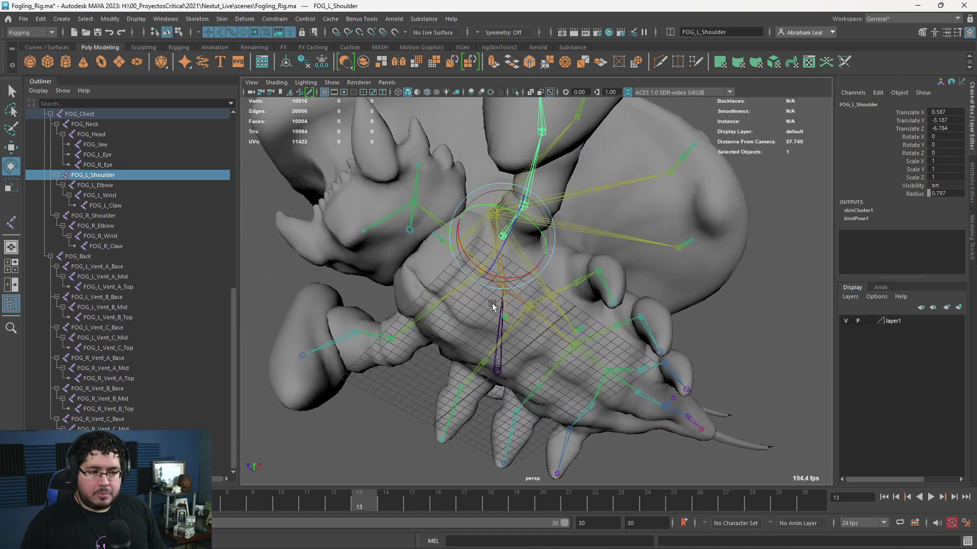
click(536, 308)
click(492, 376)
scroll(492, 376, down, 3)
alt+drag(492, 376, 534, 346)
click(728, 338)
alt+drag(728, 338, 549, 355)
scroll(549, 355, up, 3)
mouse_move(506, 212)
alt+mouse_down()
mouse_move(515, 255)
mouse_move(497, 220)
mouse_move(536, 219)
mouse_move(508, 224)
mouse_move(519, 222)
alt+mouse_up()
click(501, 231)
key(ctrl+z)
alt+middle_drag(614, 318, 605, 223)
scroll(605, 224, down, 4)
alt+drag(605, 224, 639, 364)
click(767, 288)
scroll(639, 364, up, 2)
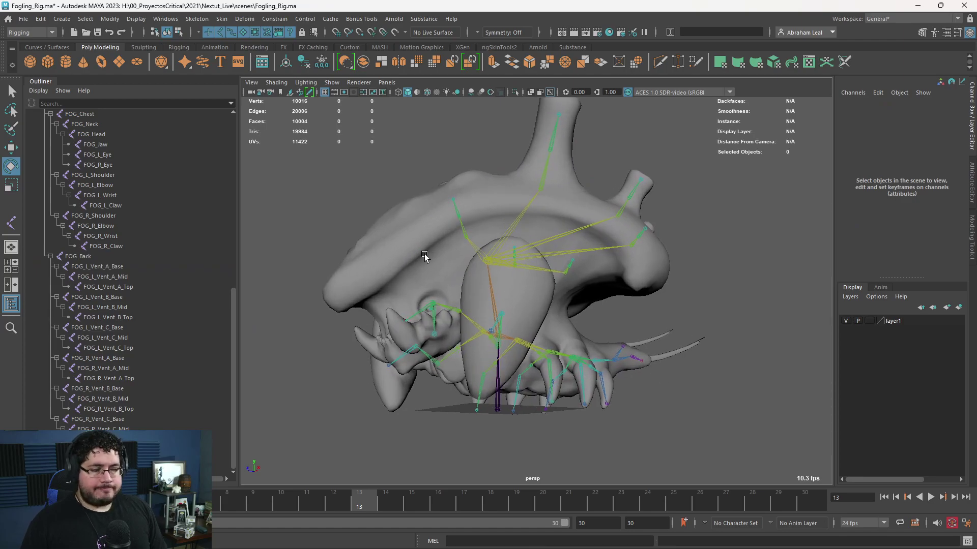
Select the Fogling_geo mesh, open the Paint Skin Weights tool settings and move the window clear of the creature.
click(436, 258)
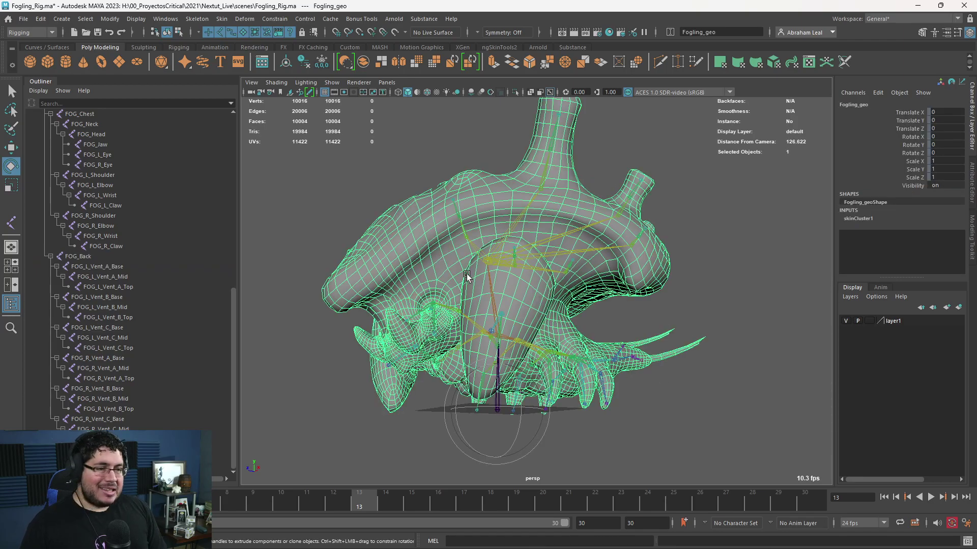
alt+drag(466, 274, 473, 367)
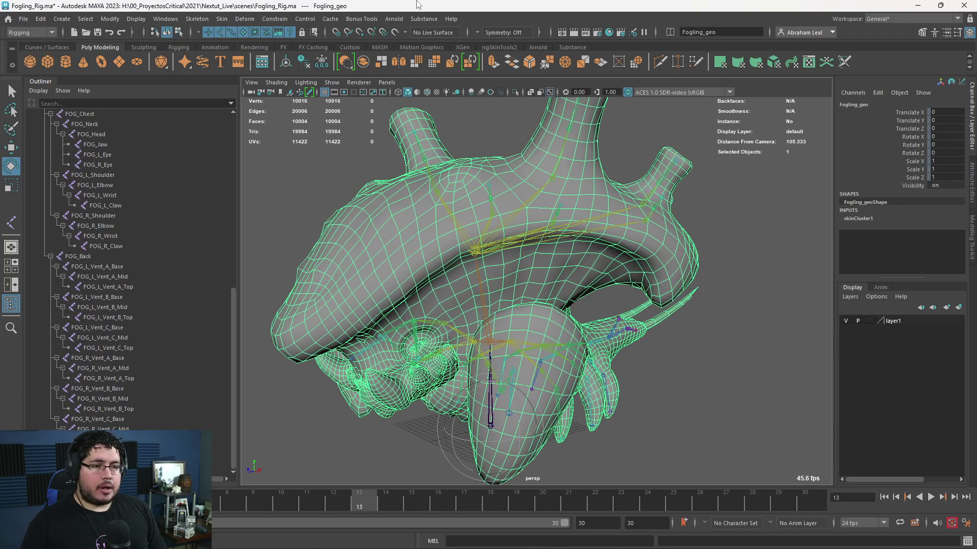
click(220, 19)
click(351, 94)
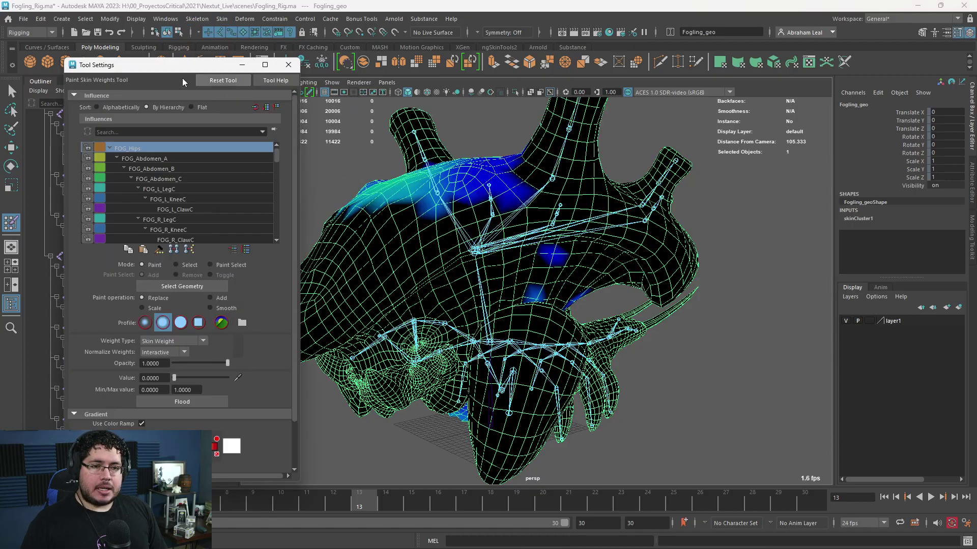
drag(141, 66, 108, 46)
alt+drag(432, 273, 505, 403)
Try moving the FOG_Hips joint to see which parts of the mesh follow it, and undo the move.
key(q)
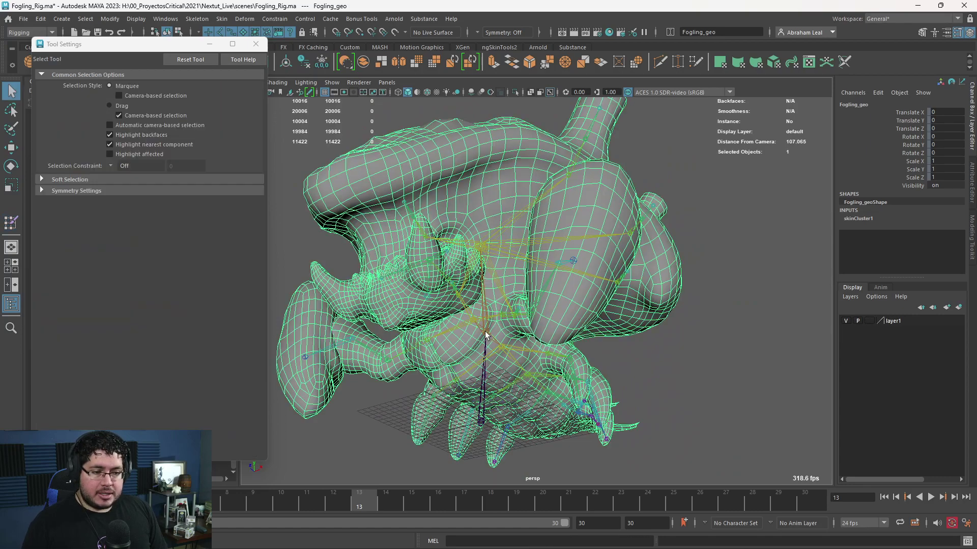
click(463, 349)
key(w)
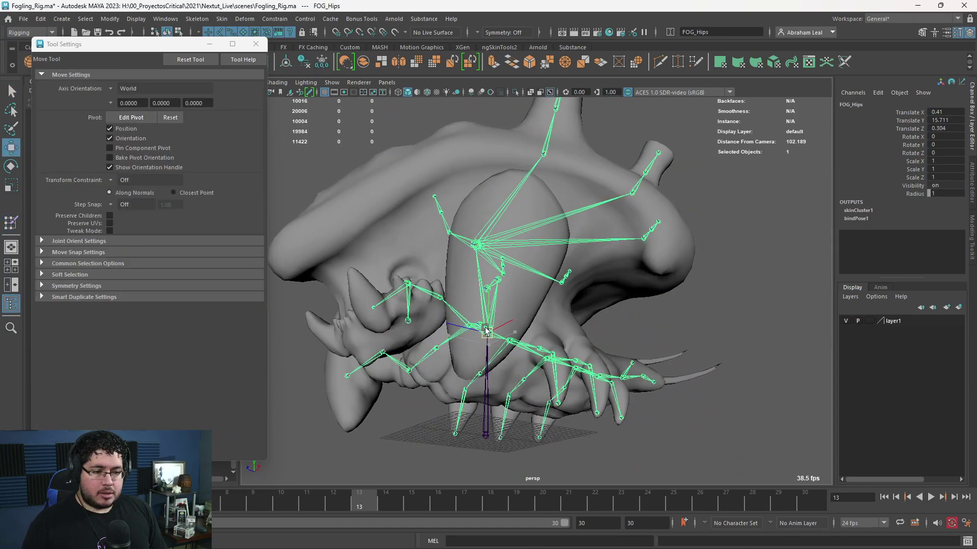
alt+drag(500, 364, 484, 365)
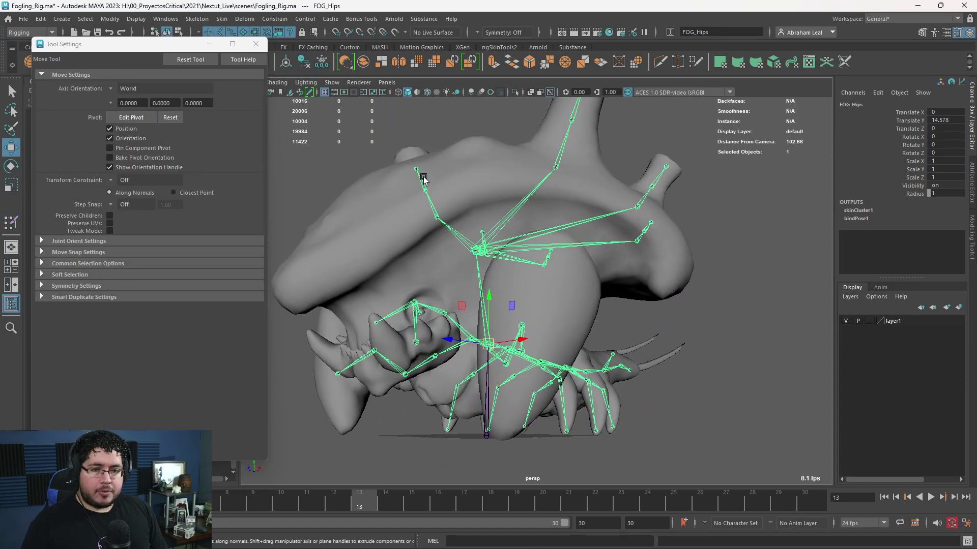
Reselect Fogling_geo, resume painting skin weights, and replace FOG_Hips influence with value 0 on part of the upper shell.
click(320, 254)
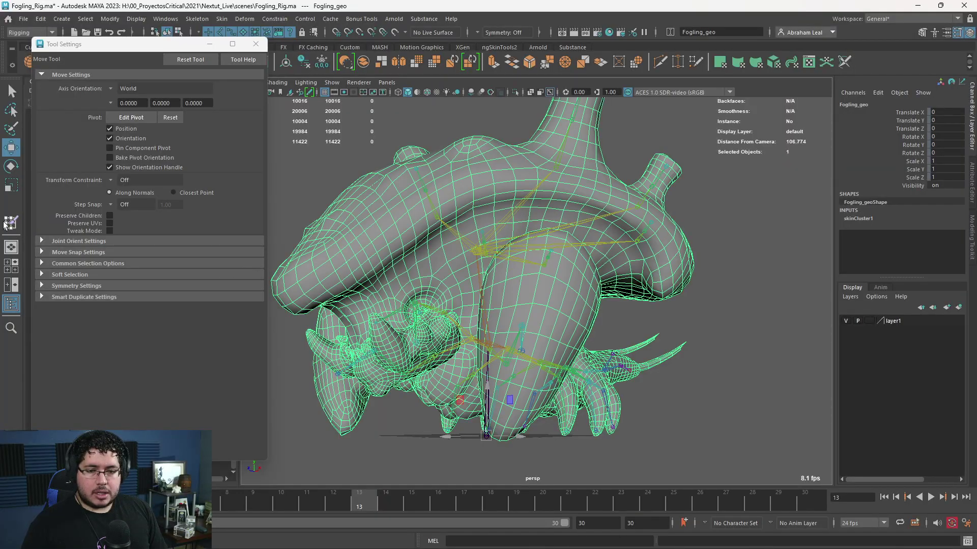
click(10, 223)
mouse_move(273, 181)
alt+mouse_down()
mouse_move(559, 268)
mouse_move(707, 356)
mouse_move(632, 185)
mouse_move(619, 200)
mouse_move(655, 251)
mouse_move(391, 197)
alt+mouse_up()
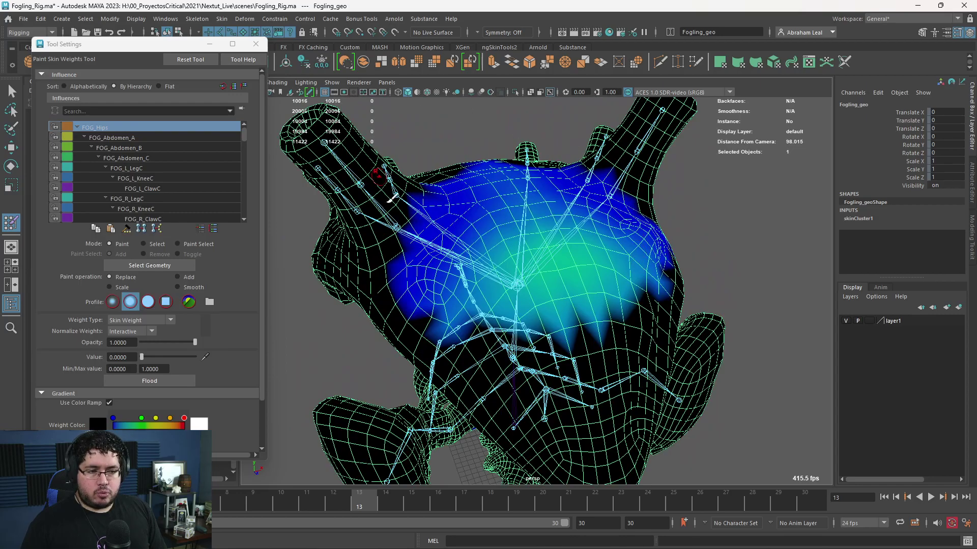
mouse_move(490, 288)
alt+mouse_down()
mouse_move(464, 305)
mouse_move(443, 257)
mouse_move(431, 264)
alt+mouse_up()
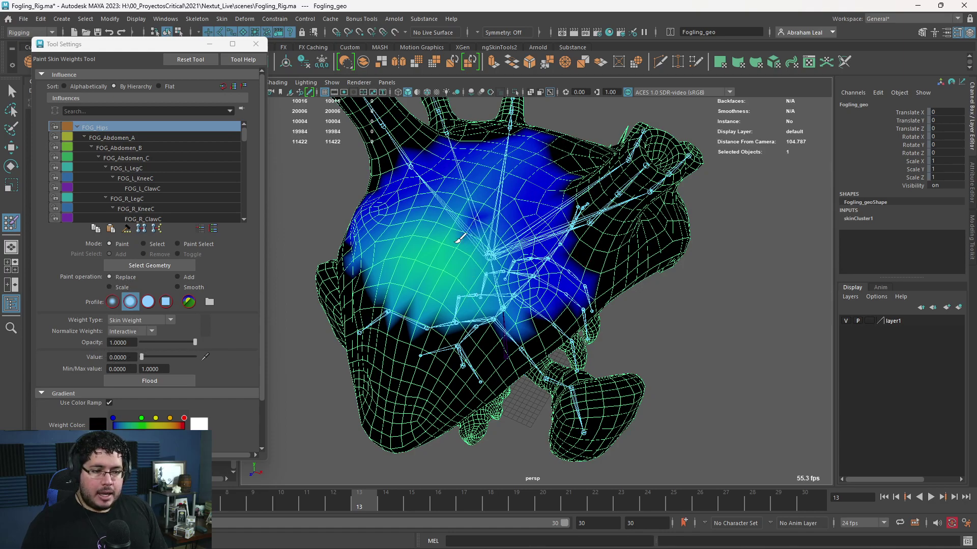
drag(459, 239, 484, 212)
drag(438, 297, 451, 338)
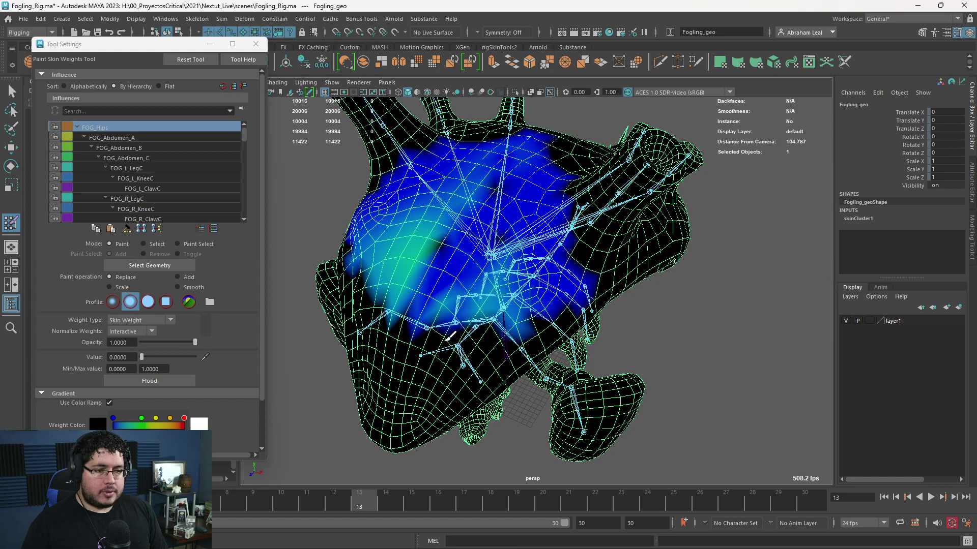
Expand the brush's Stroke settings and enlarge its upper radius to about 7.57.
scroll(150, 255, down, 3)
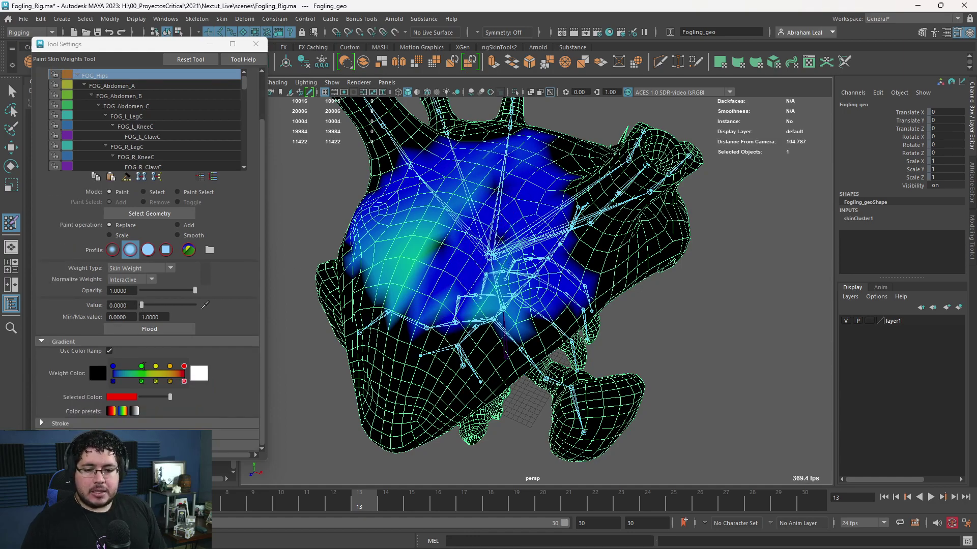
click(40, 424)
scroll(67, 417, down, 2)
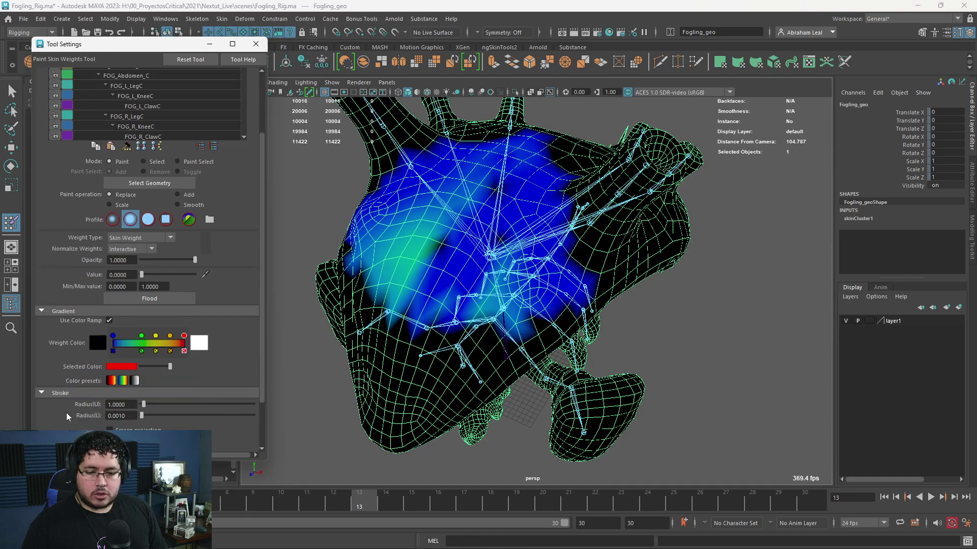
drag(501, 225, 519, 200)
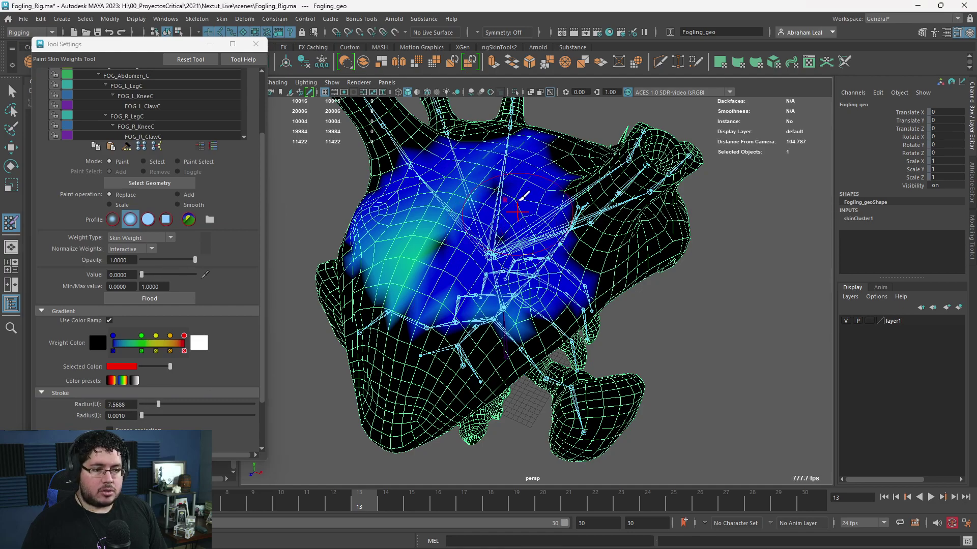
Replace FOG_Hips influence with value 0 across the upper shell, painting over both sides of the back.
mouse_move(522, 151)
mouse_down()
mouse_move(417, 265)
mouse_move(516, 316)
mouse_up()
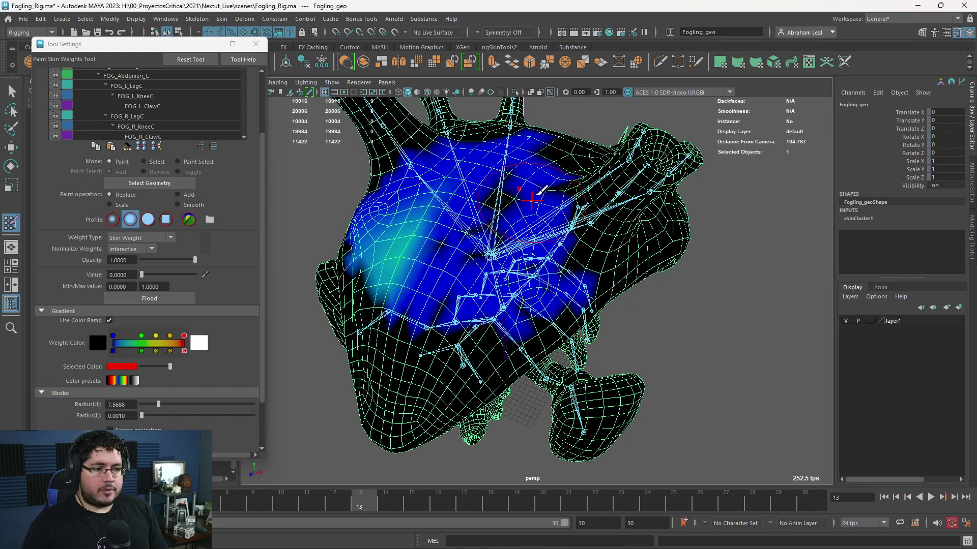
alt+drag(542, 190, 548, 172)
mouse_move(529, 264)
mouse_down()
mouse_move(384, 288)
mouse_move(424, 204)
mouse_up()
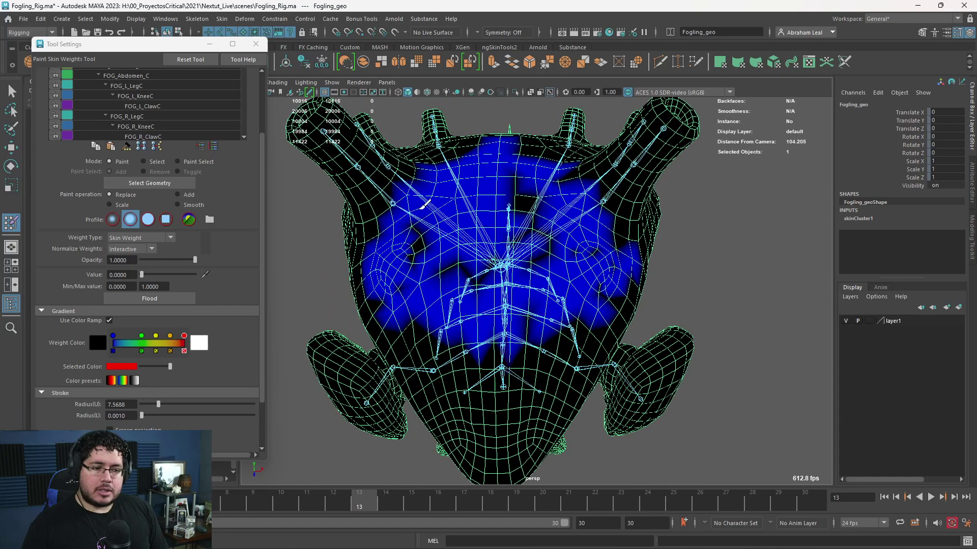
alt+drag(425, 248, 470, 220)
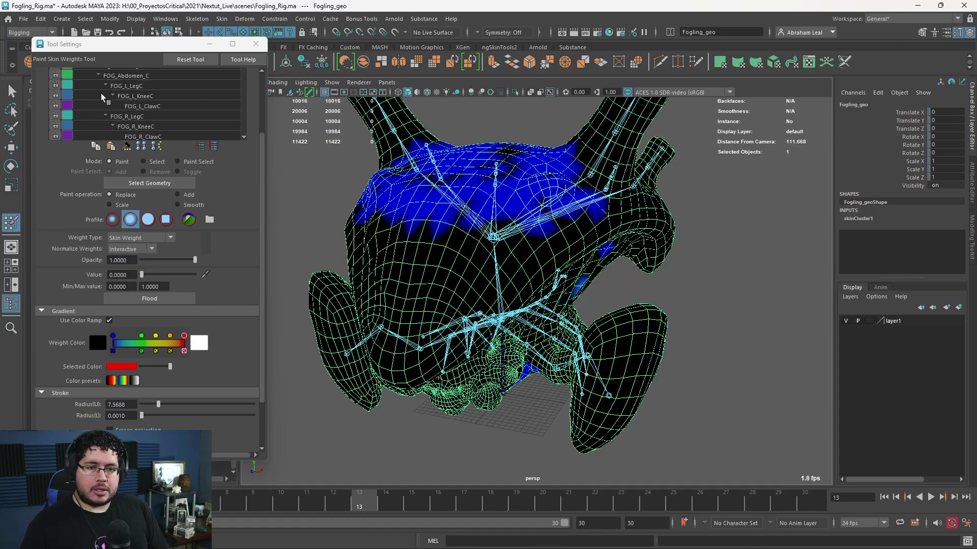
Choose the FOG_Jaw influence in the joint list and look closely at its weights around the mouth.
scroll(112, 95, down, 5)
scroll(138, 100, down, 10)
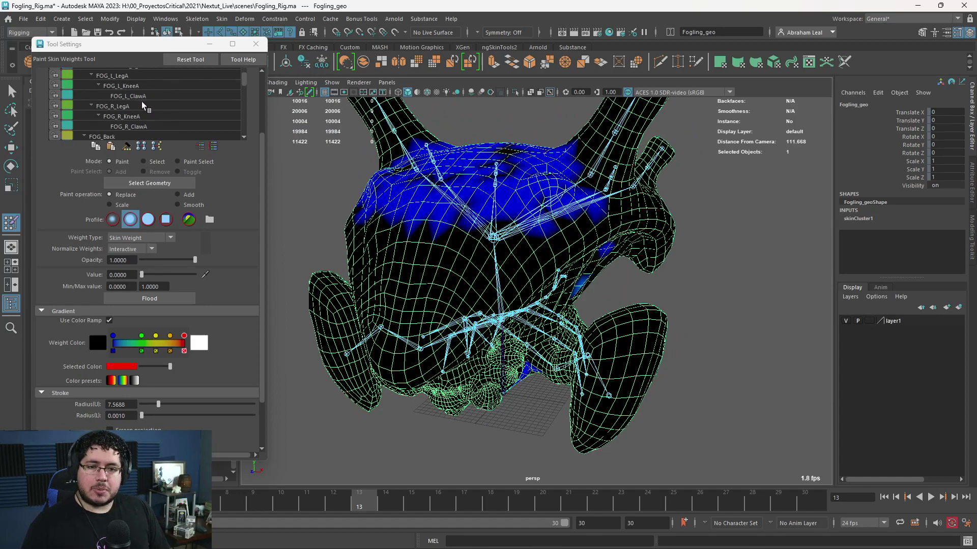
scroll(143, 102, down, 6)
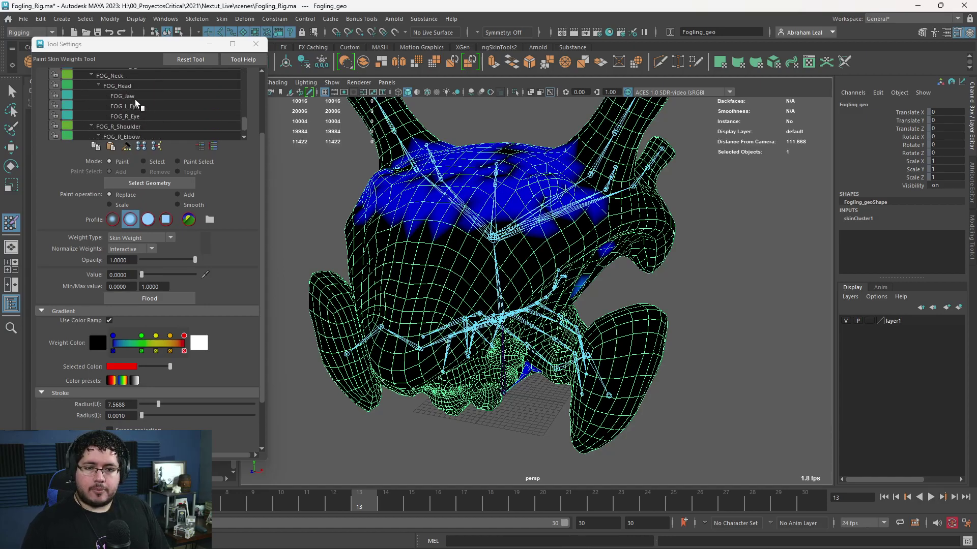
click(135, 98)
alt+drag(549, 304, 538, 266)
scroll(509, 265, up, 5)
alt+drag(421, 264, 486, 321)
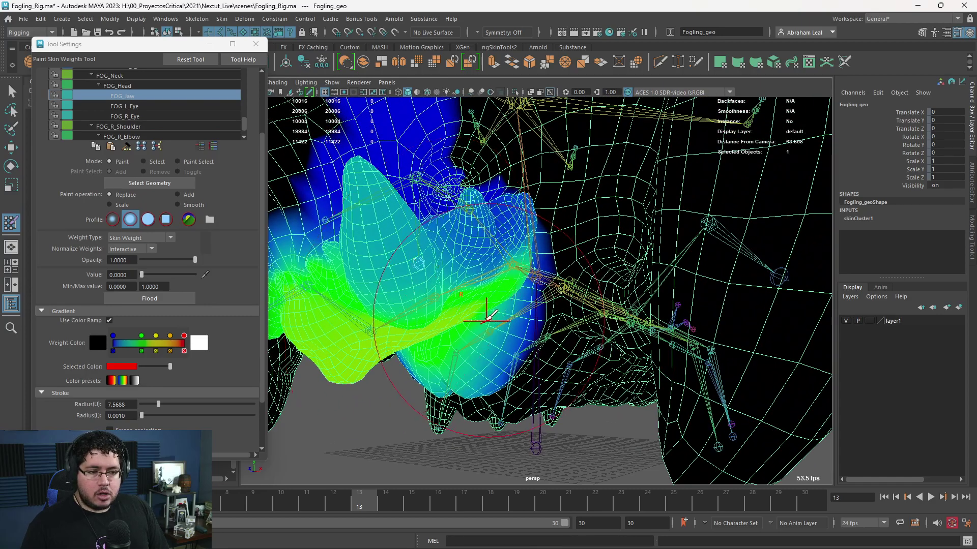
Check the FOG_Jaw joint in the viewport, reselect Fogling_geo, and flood its FOG_Jaw weights with value 0.
key(w)
click(419, 264)
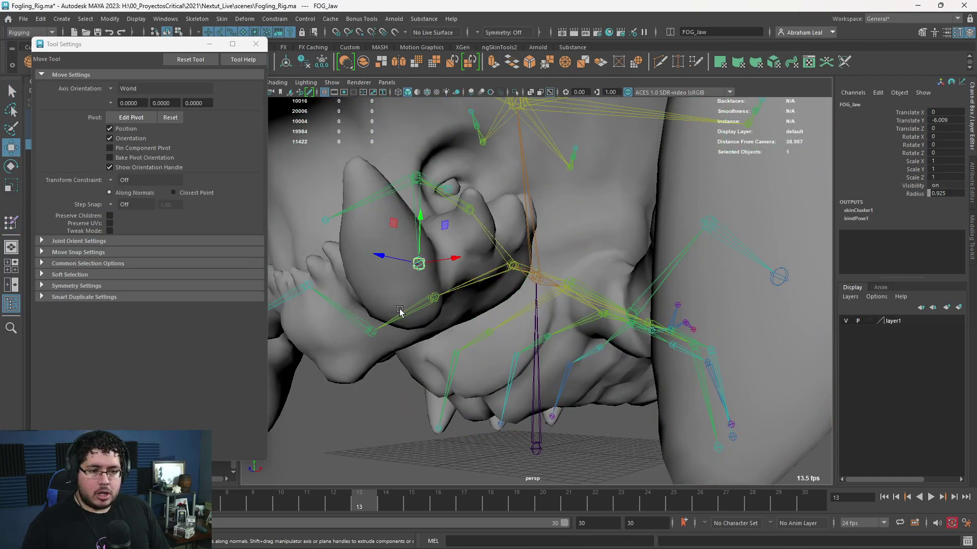
alt+drag(400, 310, 418, 309)
alt+middle_drag(438, 326, 534, 290)
click(454, 349)
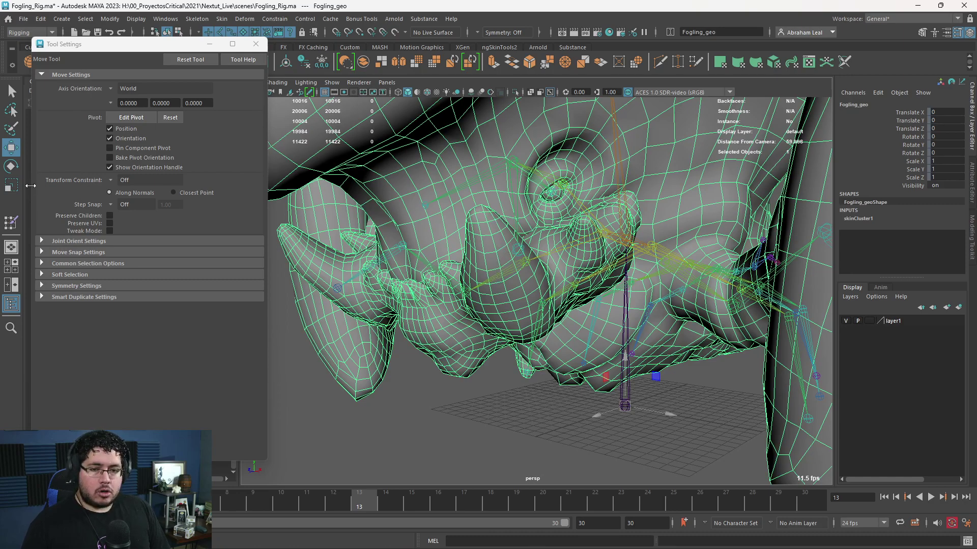
click(18, 220)
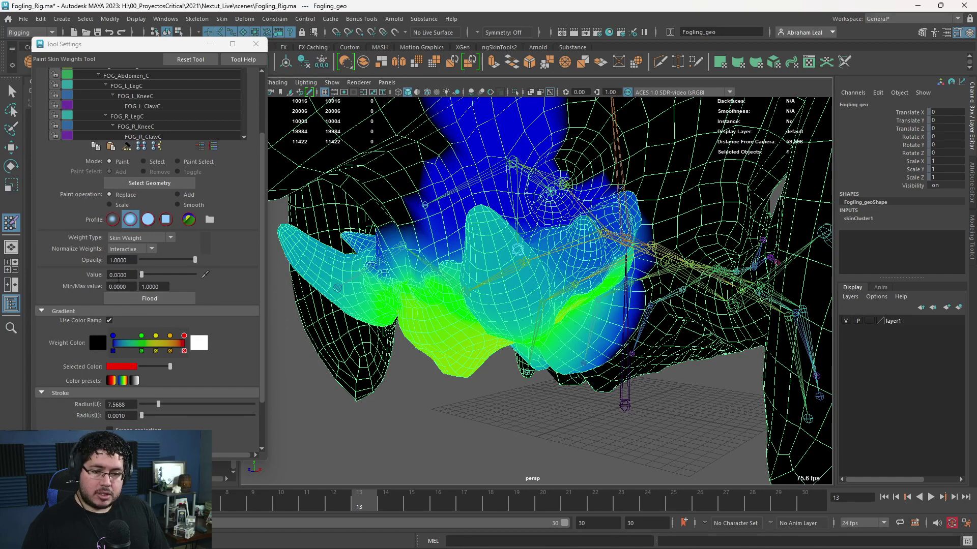
click(151, 300)
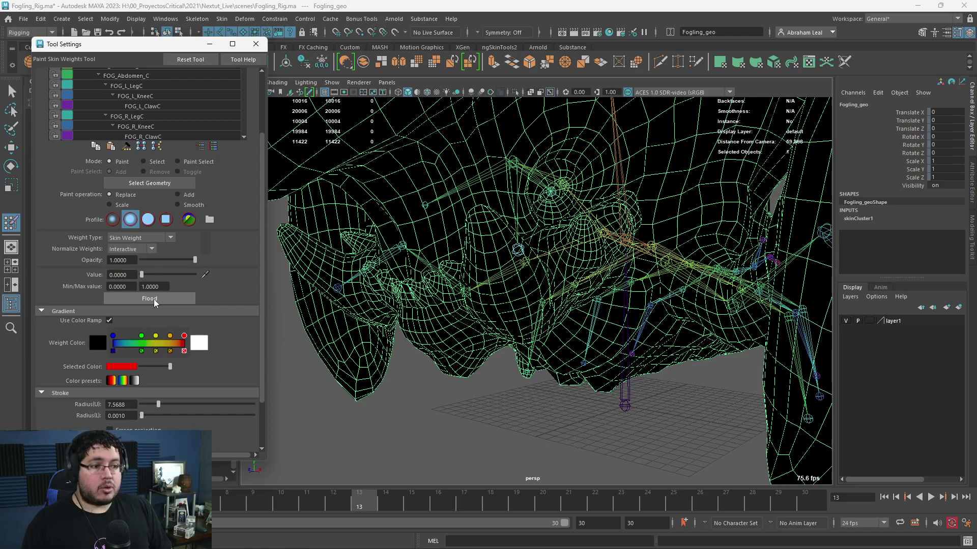
Select all vertices of the separate lower jaw shell and flood them with FOG_Jaw weight 1.
click(144, 161)
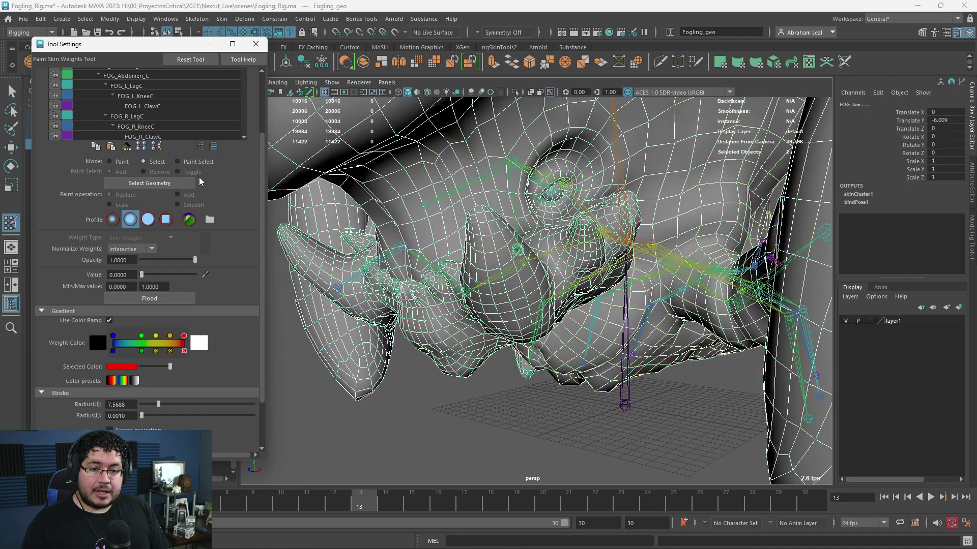
double_click(486, 227)
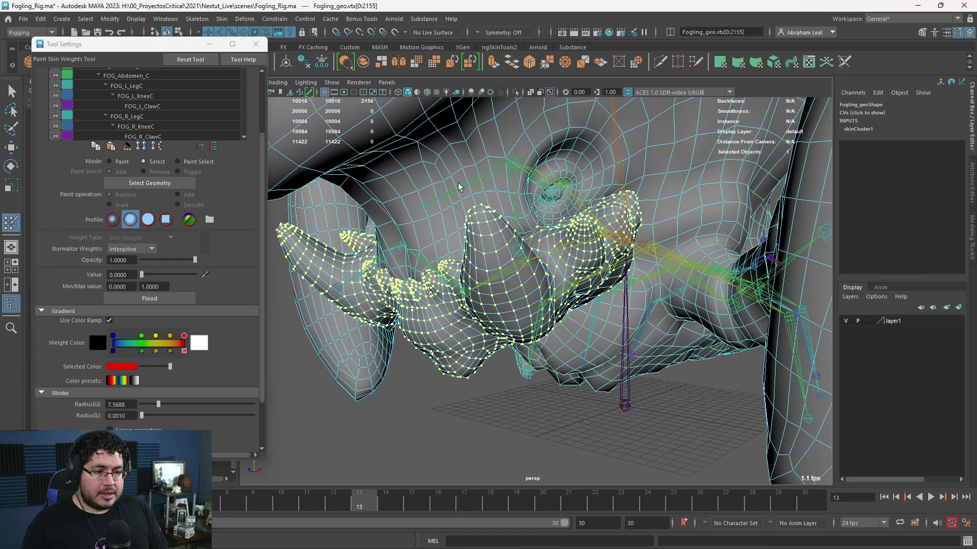
click(109, 161)
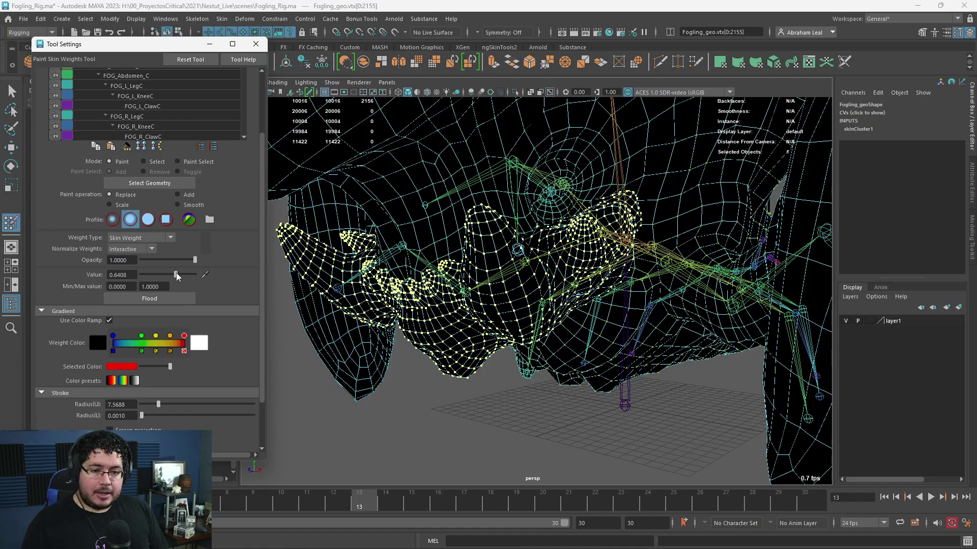
click(178, 298)
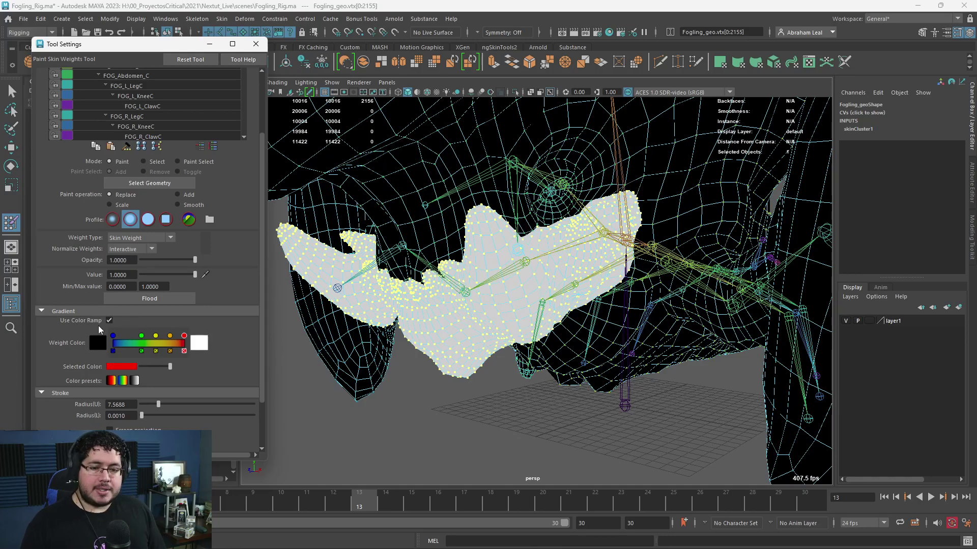
Leave weight painting, try rotating the FOG_Jaw joint to test how the jaw follows, and undo the rotation.
scroll(524, 336, down, 5)
scroll(541, 335, up, 2)
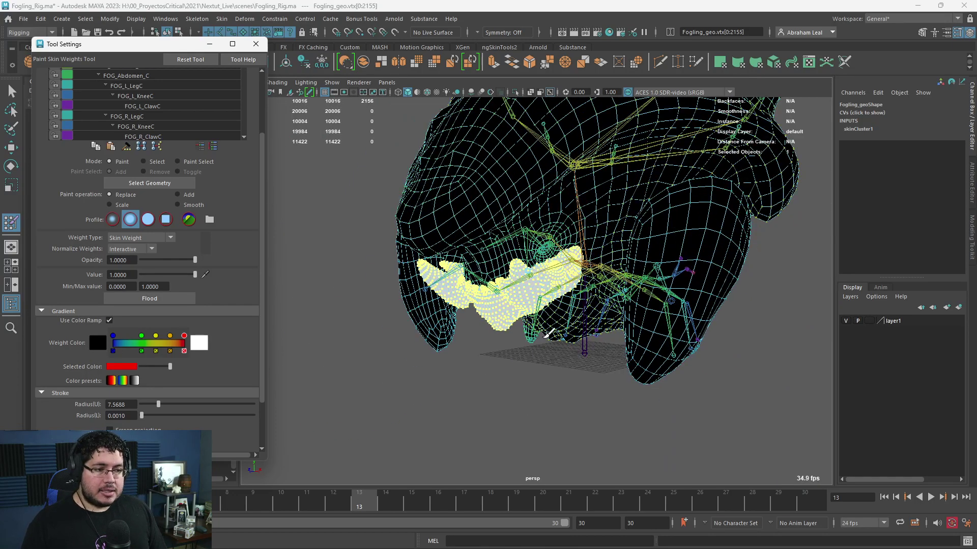
scroll(545, 334, down, 2)
scroll(545, 334, up, 2)
scroll(546, 334, down, 2)
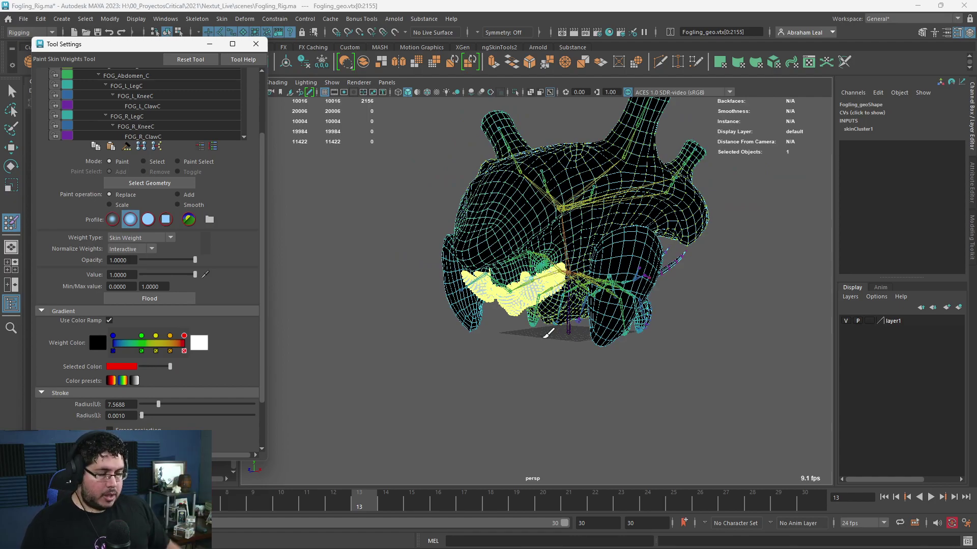
alt+right_drag(548, 333, 579, 379)
key(q)
click(466, 193)
click(524, 323)
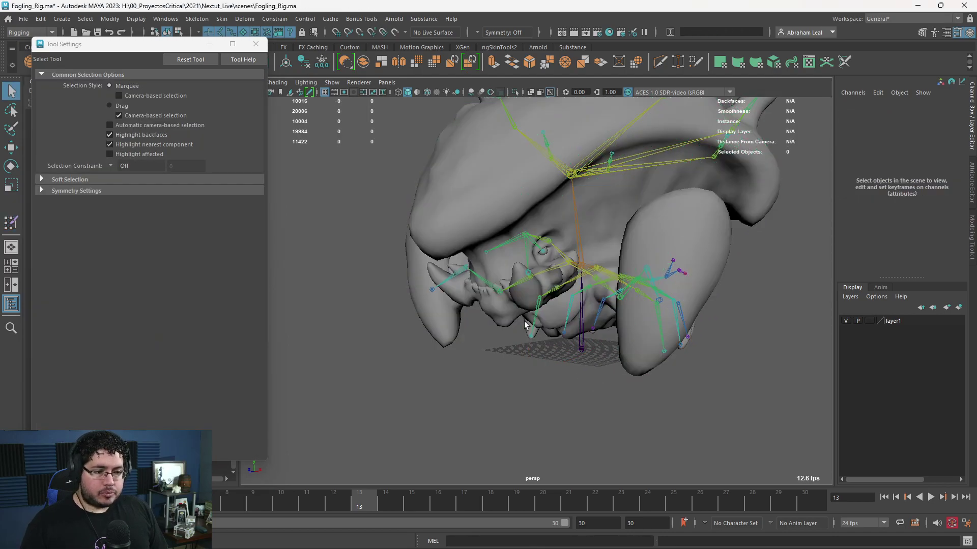
alt+right_drag(525, 323, 554, 348)
click(516, 242)
key(e)
alt+drag(523, 244, 461, 268)
key(ctrl+z)
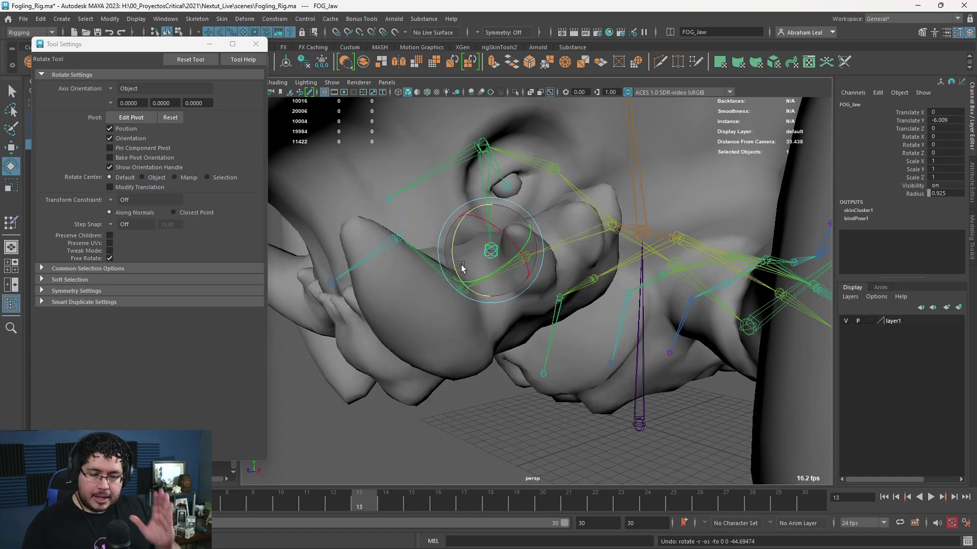
Reselect Fogling_geo, resume painting skin weights, and lock the FOG_Jaw influence's weights.
click(357, 260)
click(11, 222)
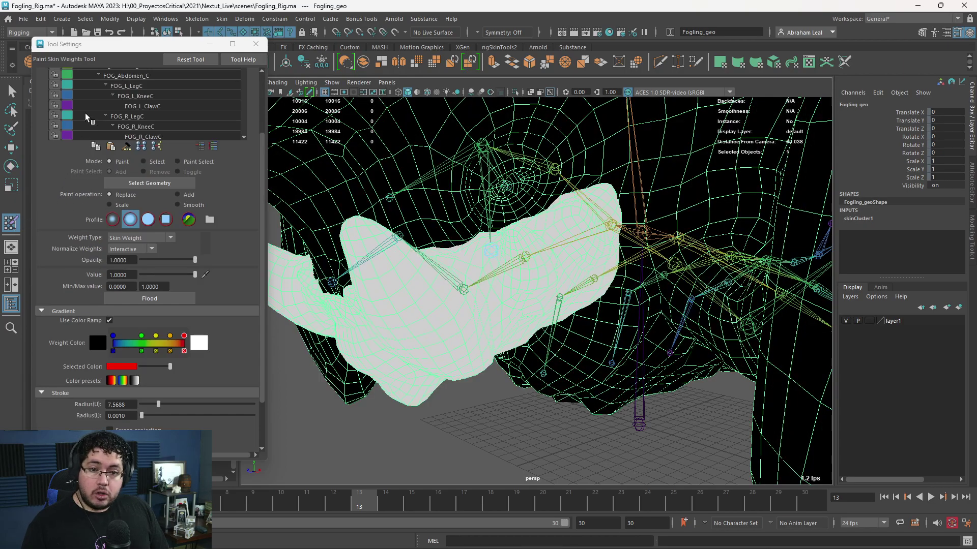
scroll(85, 113, up, 4)
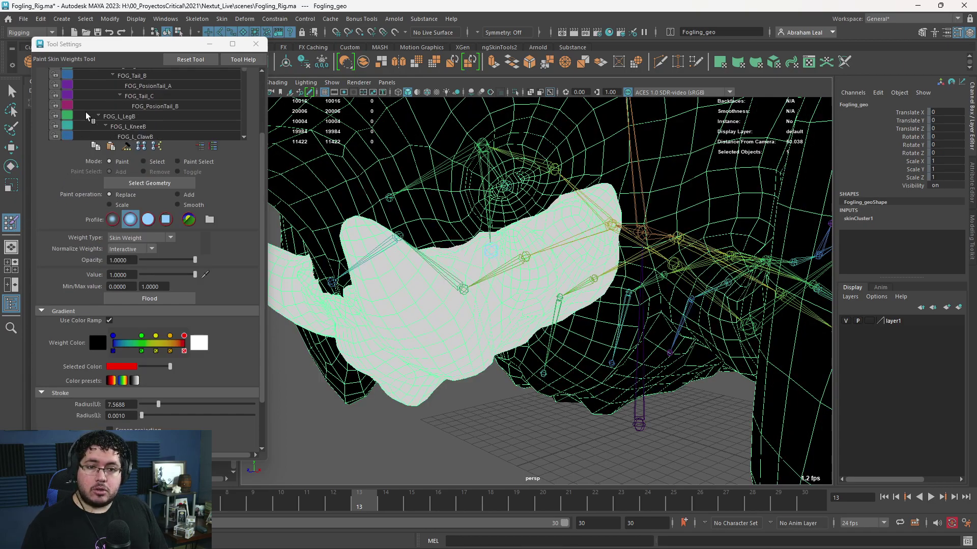
scroll(85, 112, down, 5)
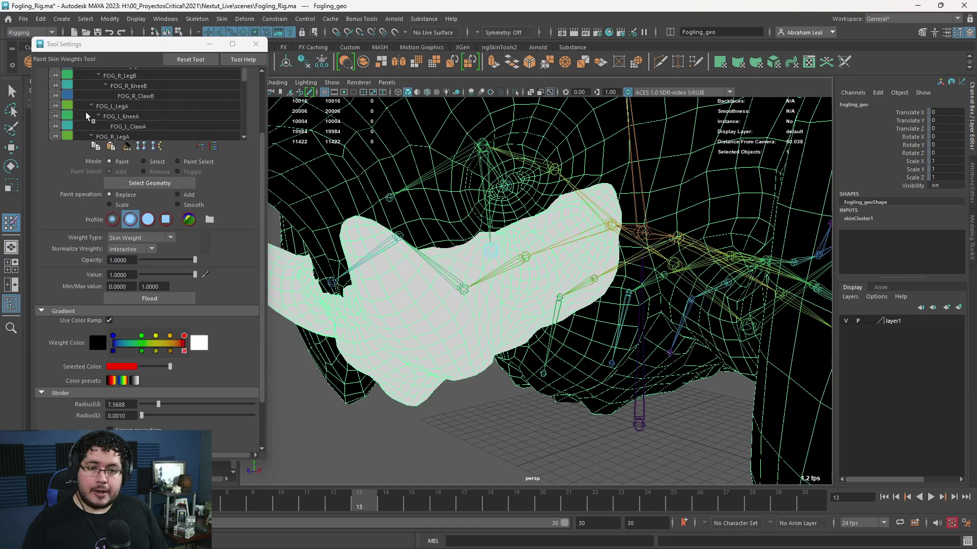
scroll(85, 112, down, 5)
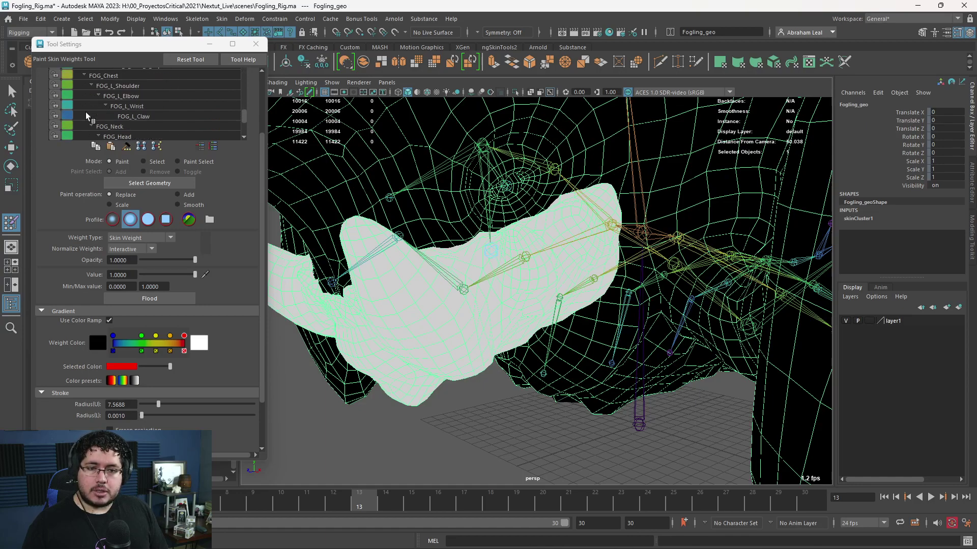
click(86, 111)
click(54, 105)
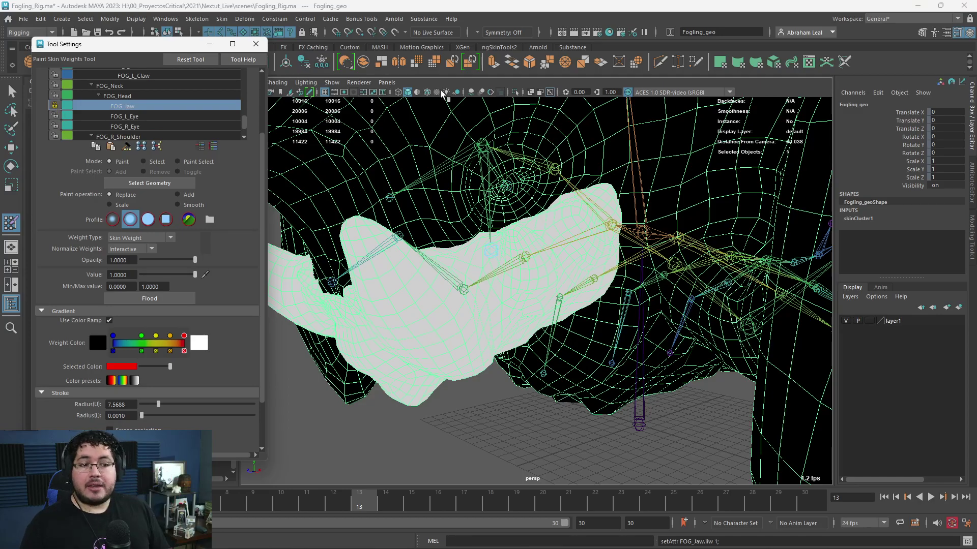
Try painting over the body with the locked FOG_Jaw influence at value 1, and undo the strokes.
alt+middle_drag(330, 224, 280, 300)
alt+right_drag(526, 253, 405, 178)
mouse_move(468, 214)
mouse_down()
mouse_move(482, 198)
mouse_move(513, 232)
mouse_move(522, 203)
mouse_up()
alt+right_drag(522, 217, 570, 255)
key(ctrl+z)
mouse_move(546, 179)
mouse_down()
mouse_move(501, 197)
mouse_move(532, 218)
mouse_up()
key(ctrl+z)
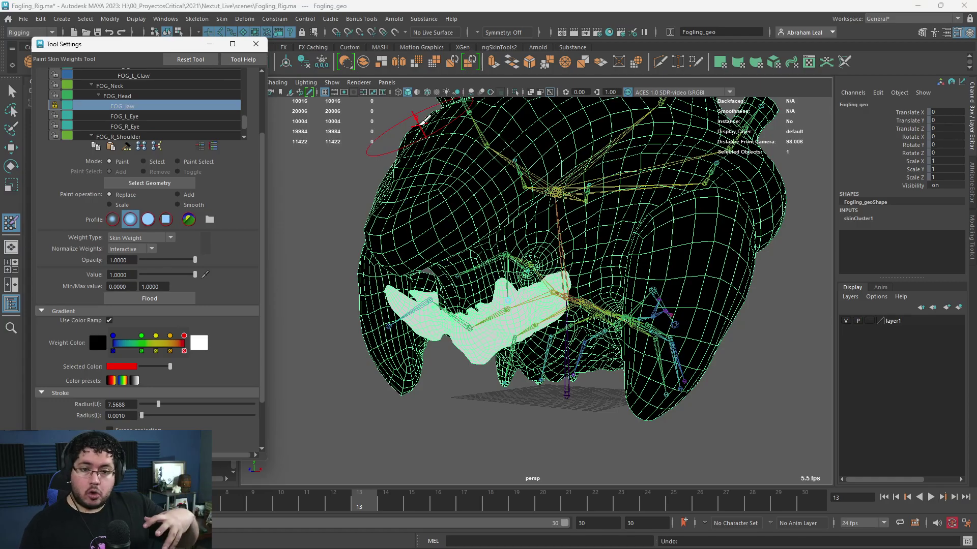
Choose the FOG_Head influence, leave weight painting, and select the FOG_Head joint in the viewport.
click(141, 95)
mouse_move(503, 285)
alt+mouse_down()
mouse_move(516, 284)
mouse_move(534, 255)
mouse_move(610, 258)
mouse_move(618, 235)
mouse_move(565, 264)
alt+mouse_up()
alt+right_drag(565, 264, 615, 316)
mouse_move(615, 316)
alt+mouse_down()
mouse_move(528, 270)
mouse_move(549, 216)
mouse_move(517, 268)
alt+mouse_up()
key(q)
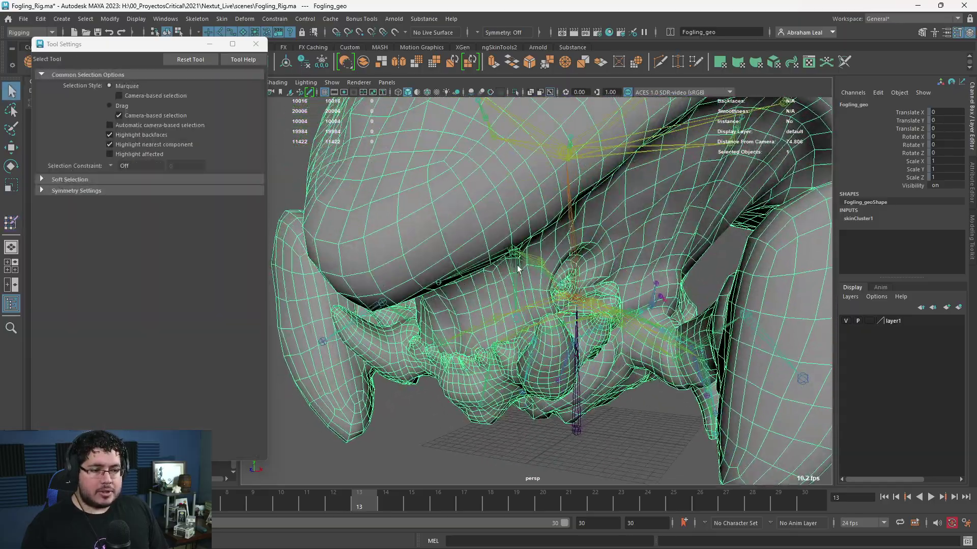
click(514, 254)
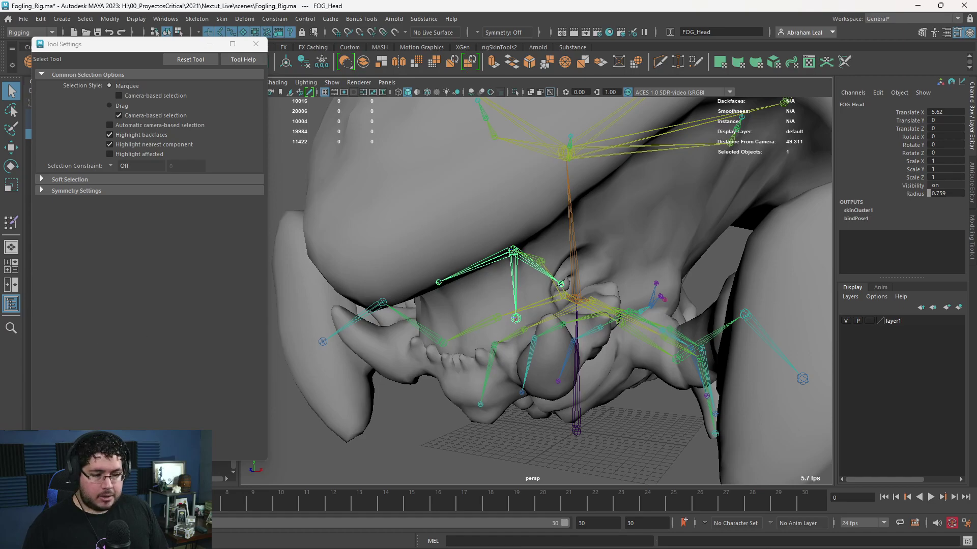
Key FOG_Head's translate, rotate, scale and visibility channels at frame 0.
alt+drag(507, 335, 521, 318)
alt+right_drag(521, 319, 542, 342)
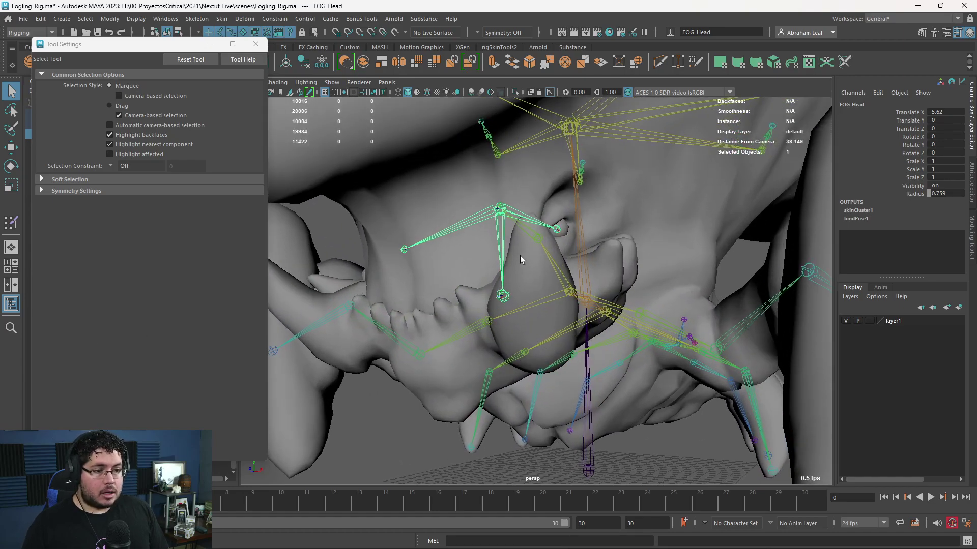
alt+drag(544, 221, 609, 404)
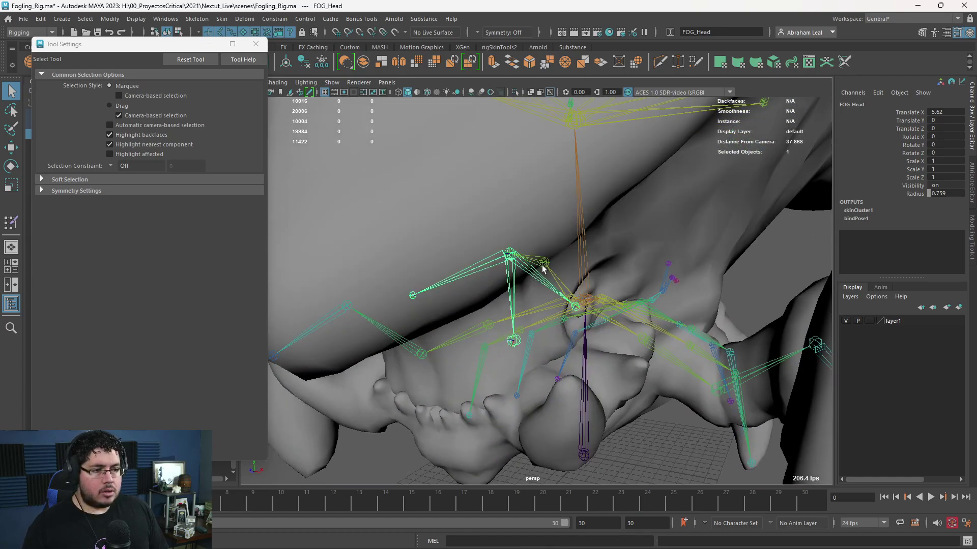
click(610, 407)
click(511, 254)
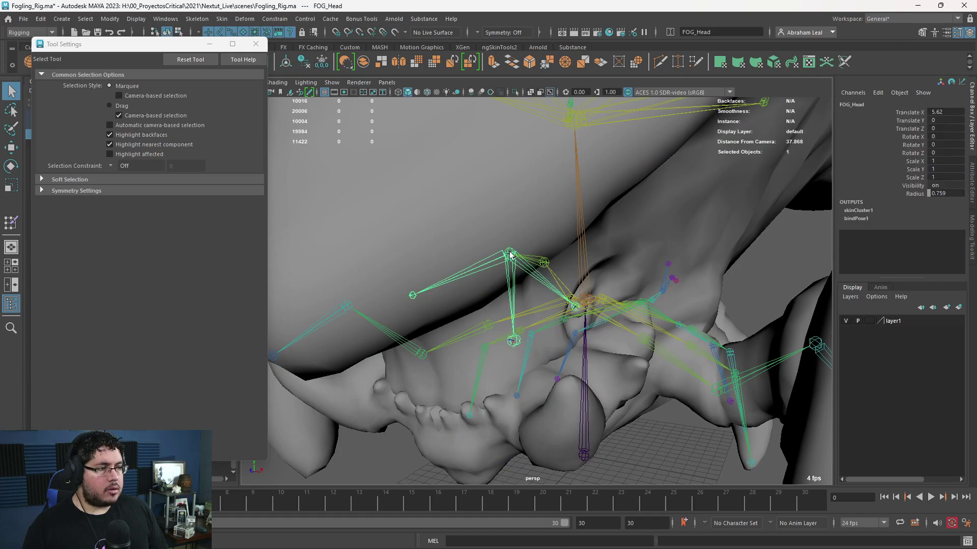
alt+drag(756, 442, 651, 400)
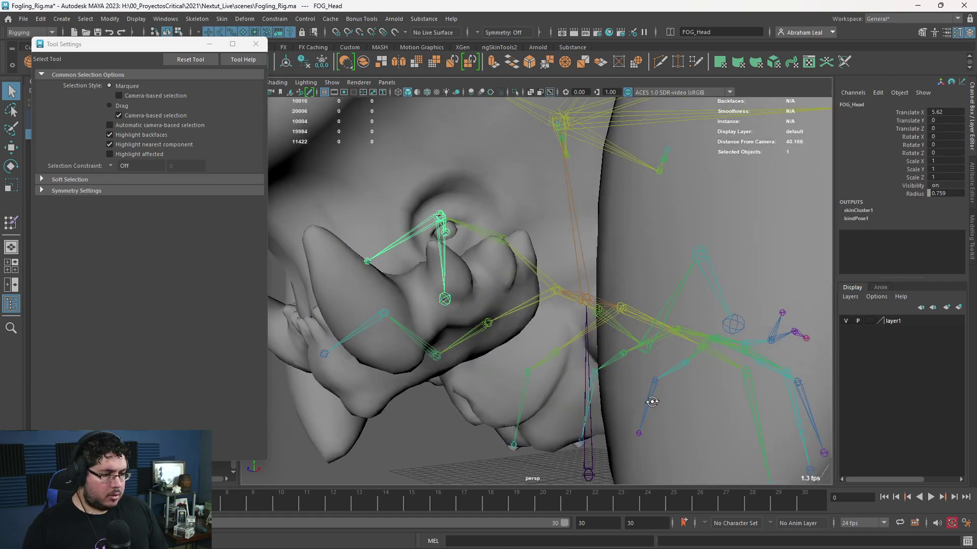
alt+right_drag(651, 401, 608, 361)
drag(915, 112, 918, 188)
right_click(919, 191)
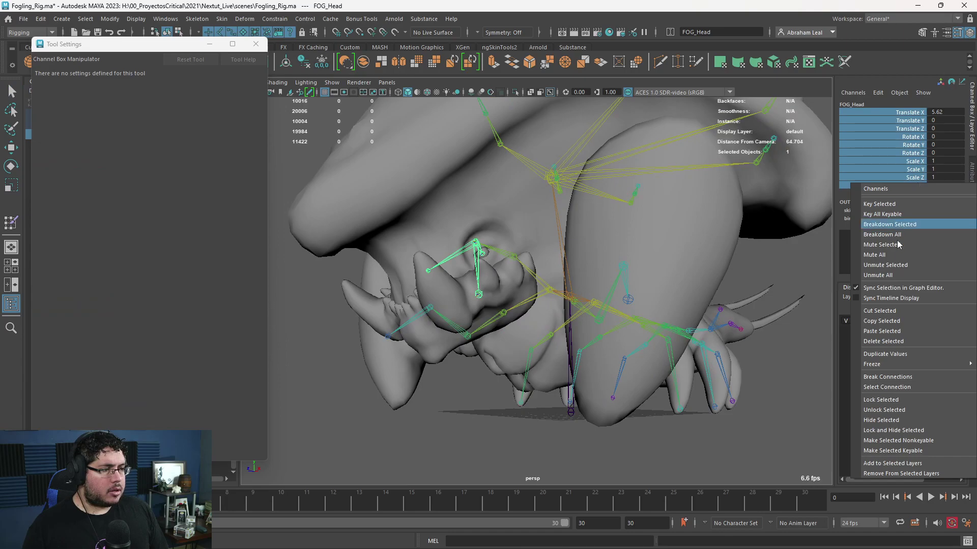
click(871, 204)
At frame 10, rotate FOG_Head to about X 29, Y -9, Z 13 to test the head deformation, undoing the last adjustment.
alt+drag(585, 305, 529, 321)
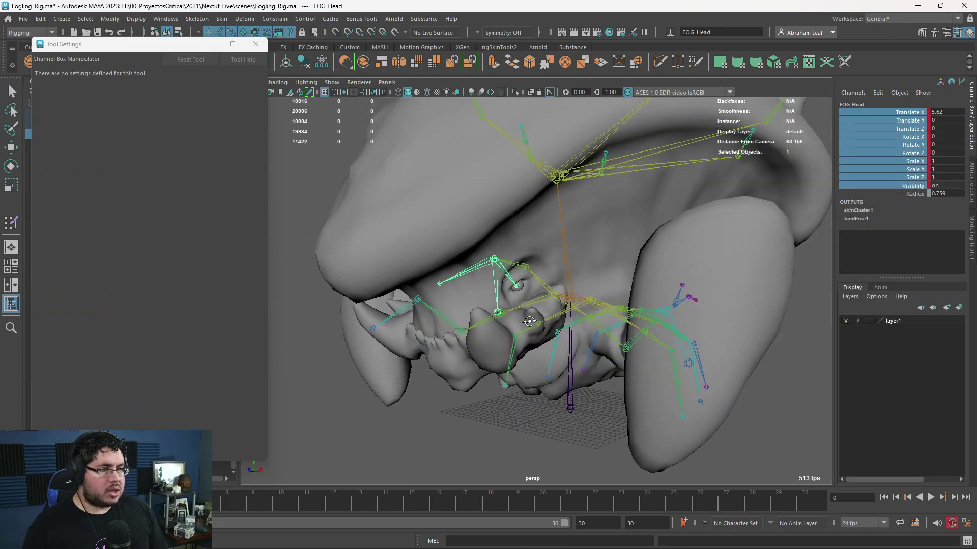
drag(627, 501, 285, 499)
alt+drag(717, 128, 631, 259)
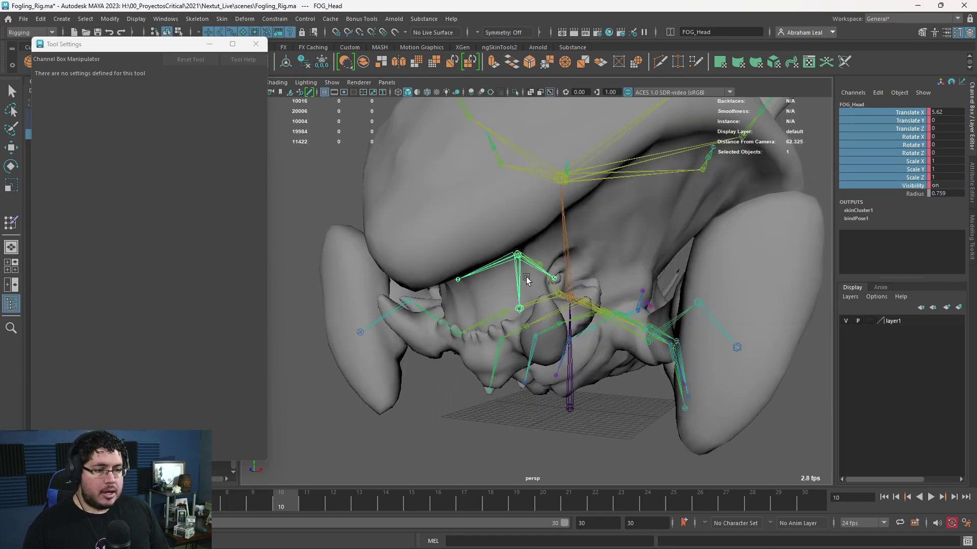
key(e)
drag(540, 277, 478, 283)
mouse_move(478, 282)
alt+mouse_down()
mouse_move(588, 277)
mouse_move(470, 271)
alt+mouse_up()
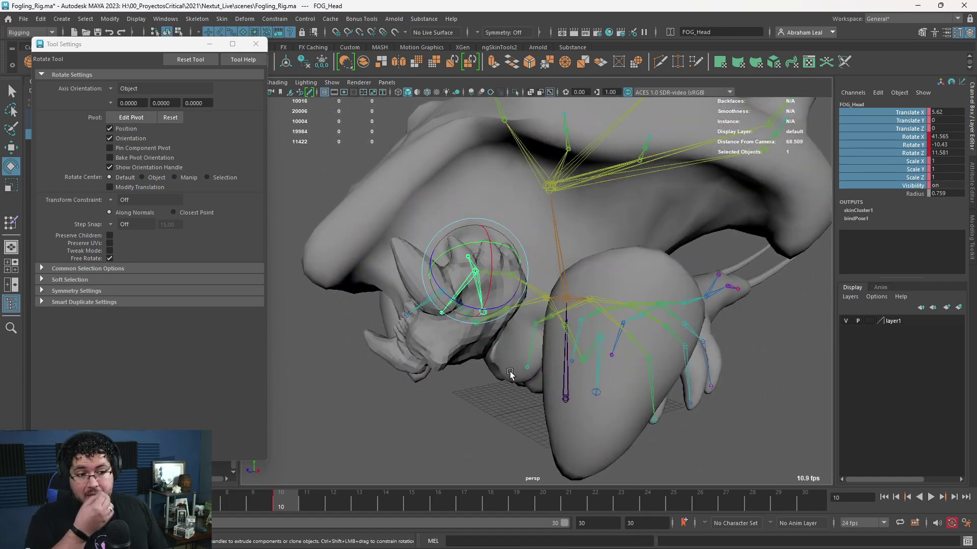
alt+drag(478, 364, 518, 339)
key(ctrl+z)
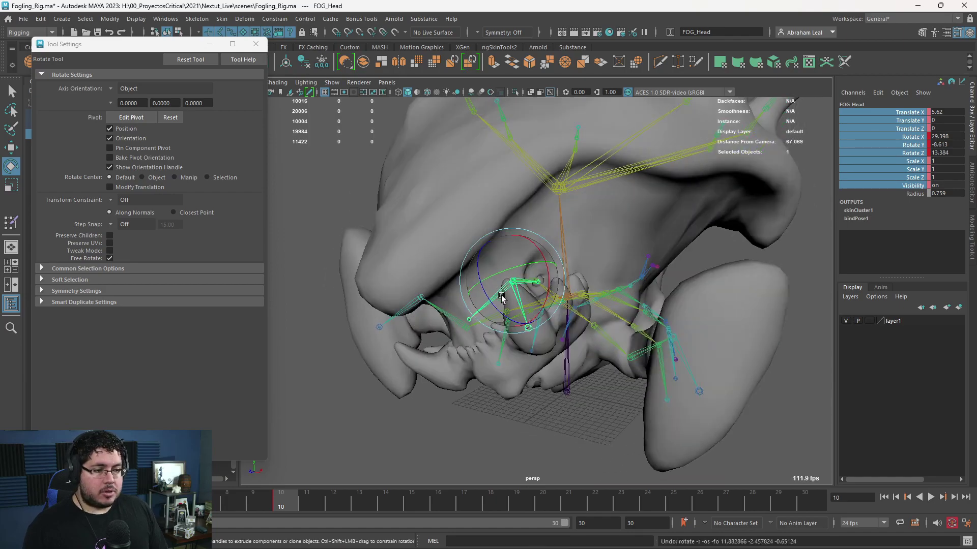
Adjust FOG_Head's rotation at frame 10 to about X 30, Y -9, Z 13, and scrub the animation to check the head.
drag(548, 275, 555, 332)
key(alt+v)
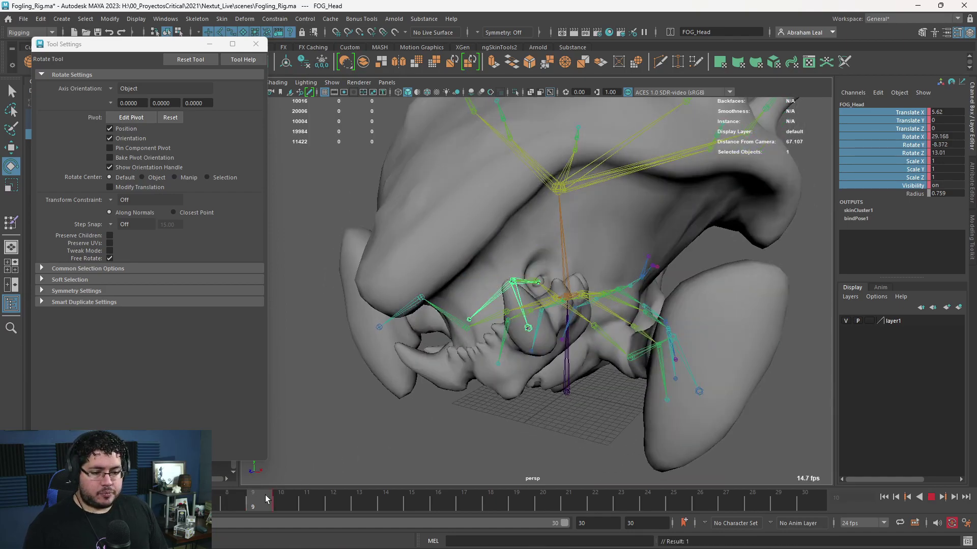
drag(219, 498, 286, 466)
alt+drag(392, 339, 505, 273)
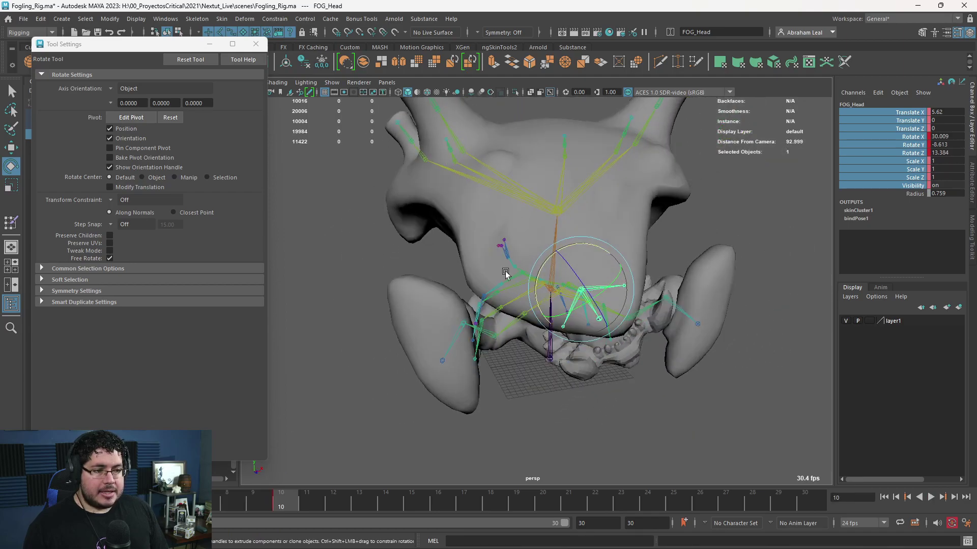
Start painting skin weights on Fogling_geo with the Smooth operation and a brush radius of about 10.55.
click(509, 219)
alt+drag(509, 219, 465, 255)
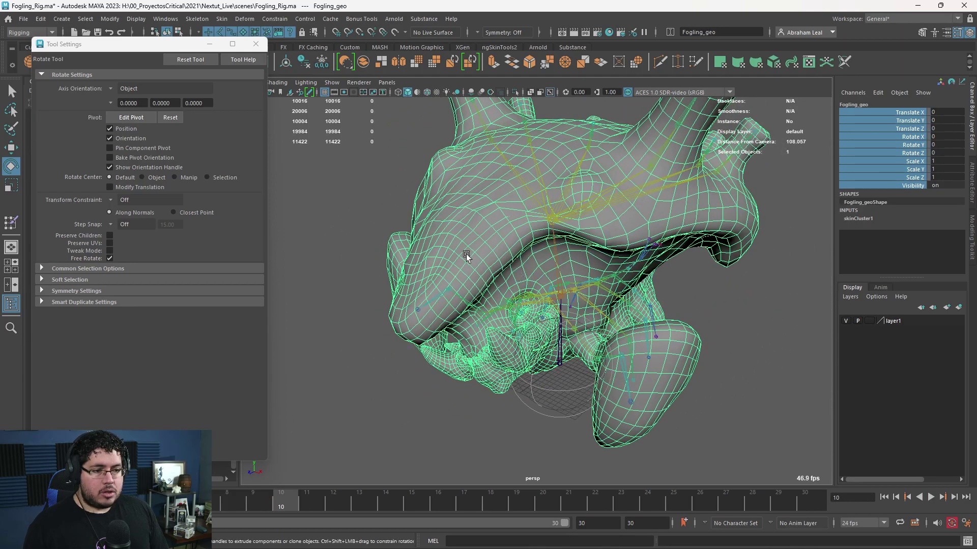
click(11, 222)
mouse_move(513, 229)
alt+mouse_down()
mouse_move(550, 221)
mouse_move(448, 229)
alt+mouse_up()
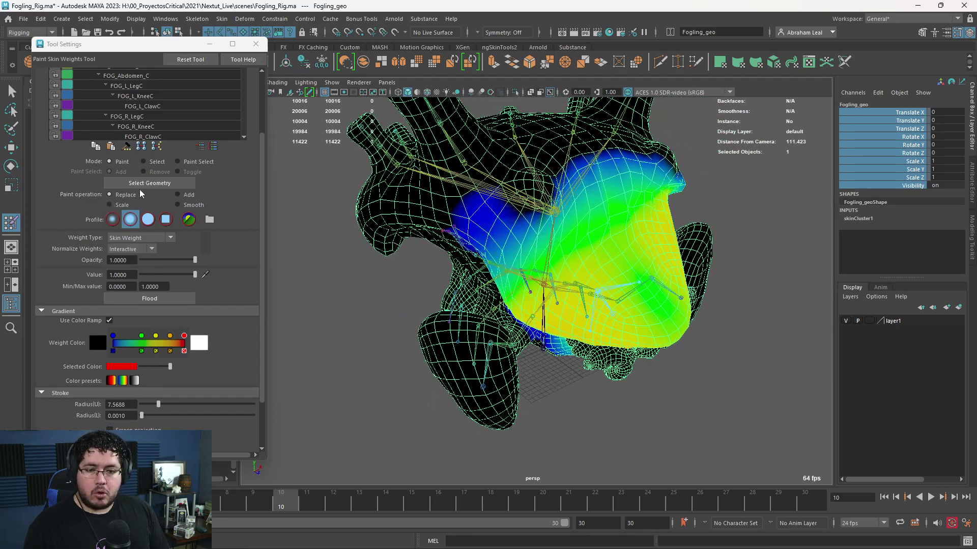
click(178, 205)
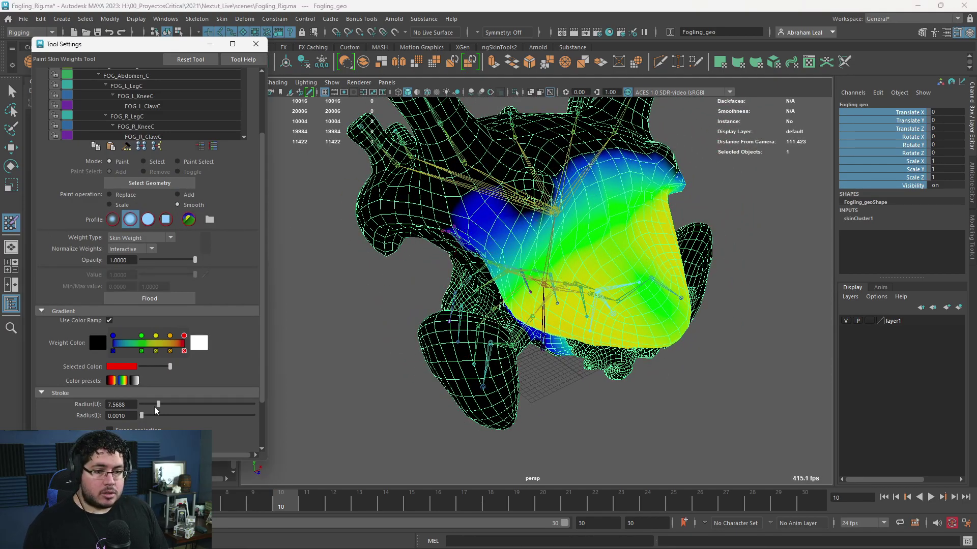
drag(158, 405, 165, 404)
Smooth the FOG_Head weights across the forehead, the top of the shell and both sides of the head.
mouse_move(551, 226)
mouse_down()
mouse_move(514, 236)
mouse_move(507, 273)
mouse_move(484, 214)
mouse_move(516, 292)
mouse_move(551, 287)
mouse_move(585, 254)
mouse_up()
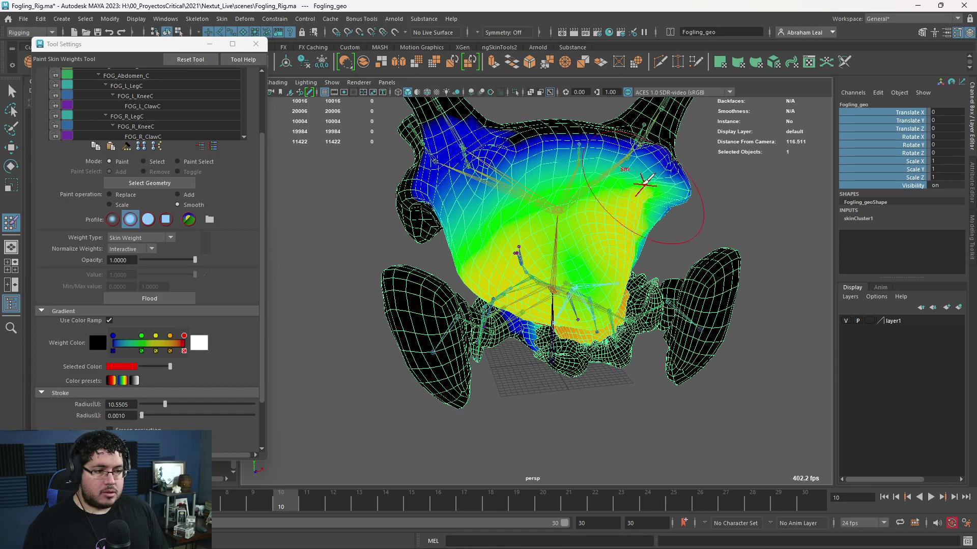
mouse_move(597, 201)
alt+mouse_down()
mouse_move(529, 194)
mouse_move(542, 233)
alt+mouse_up()
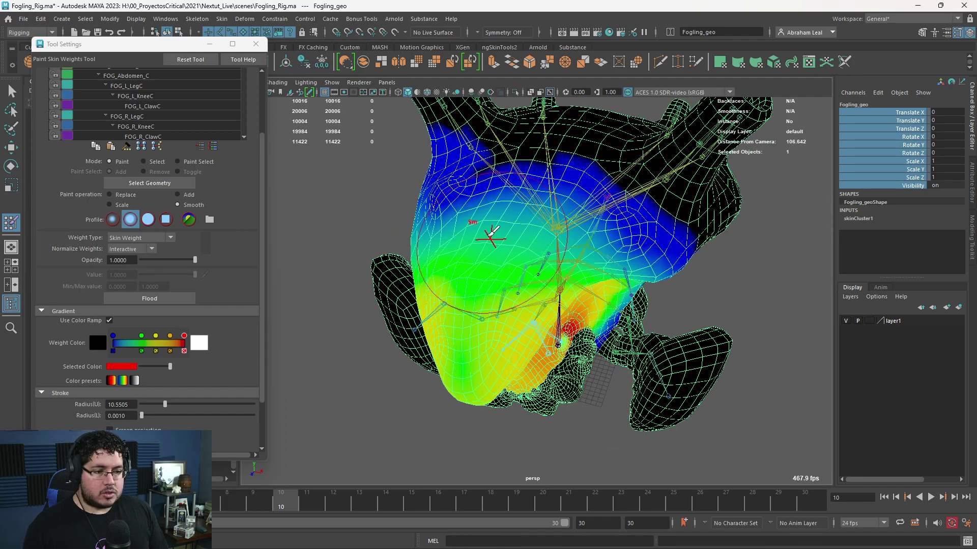
alt+drag(523, 280, 549, 218)
alt+drag(572, 260, 518, 192)
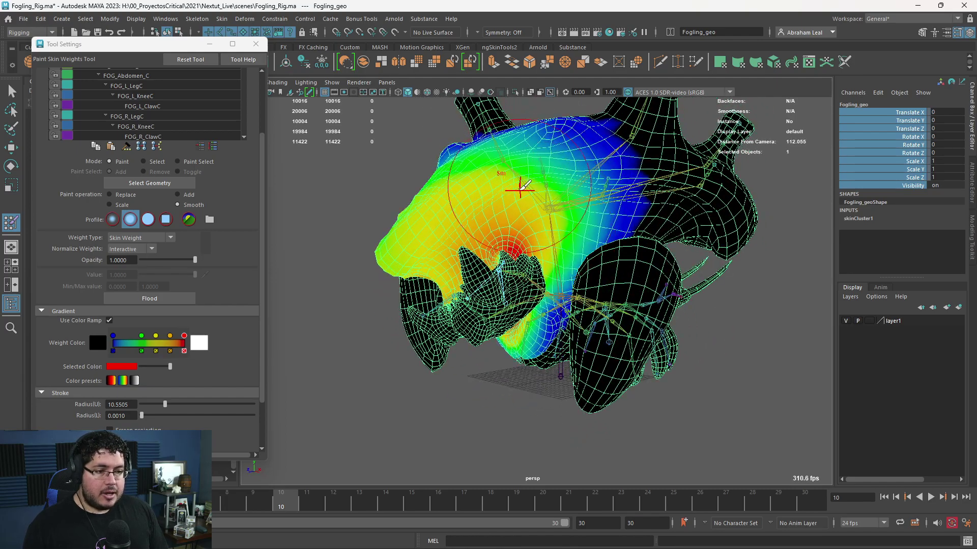
alt+drag(448, 234, 537, 230)
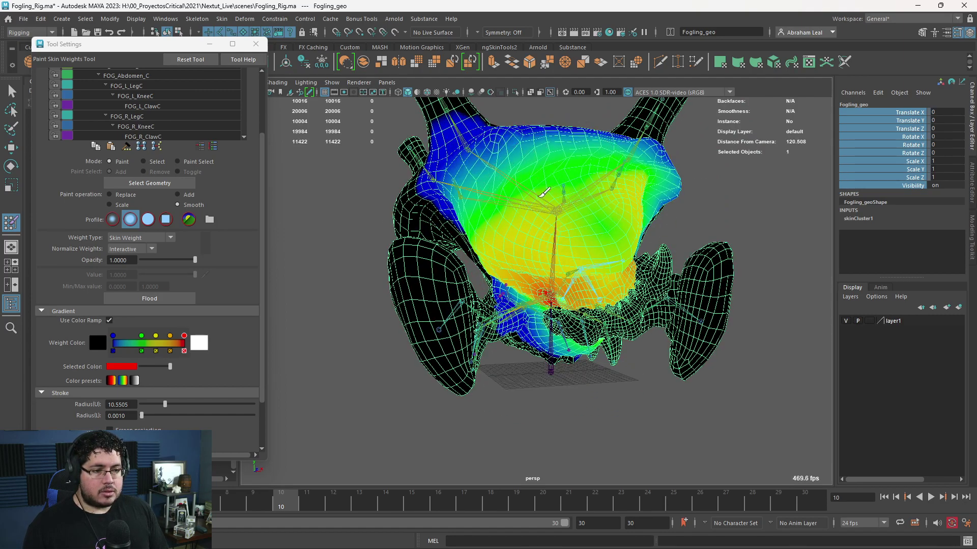
alt+drag(543, 193, 556, 237)
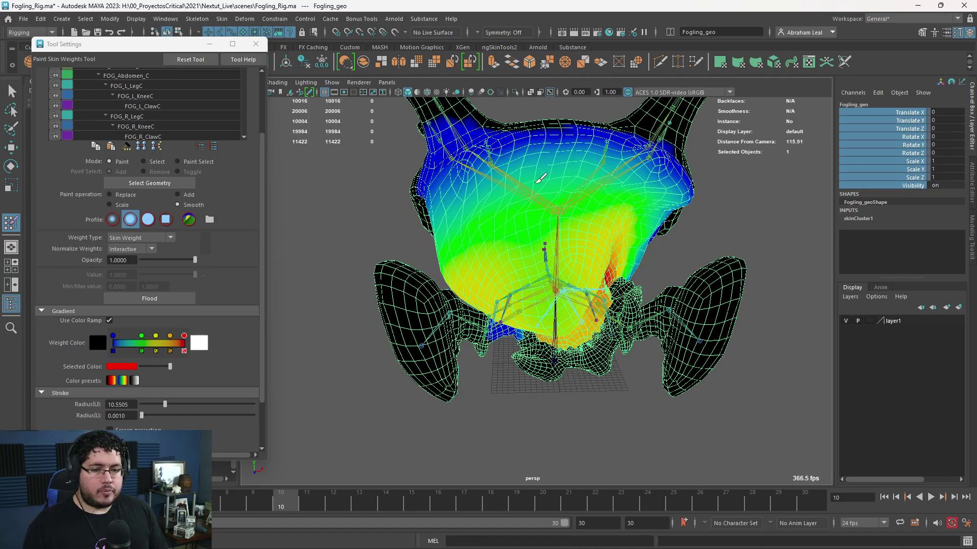
alt+drag(604, 224, 584, 229)
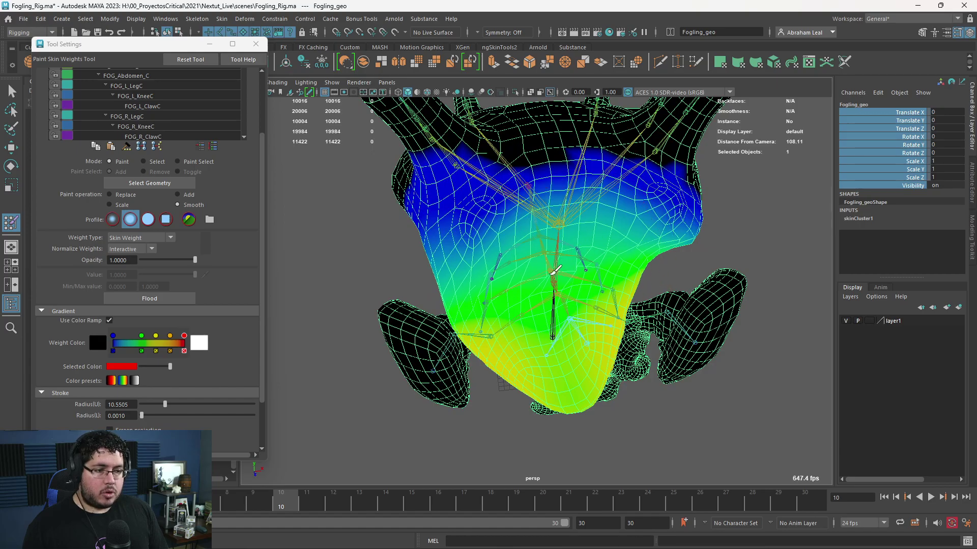
alt+drag(556, 273, 558, 271)
alt+right_drag(557, 271, 585, 275)
alt+drag(585, 275, 534, 255)
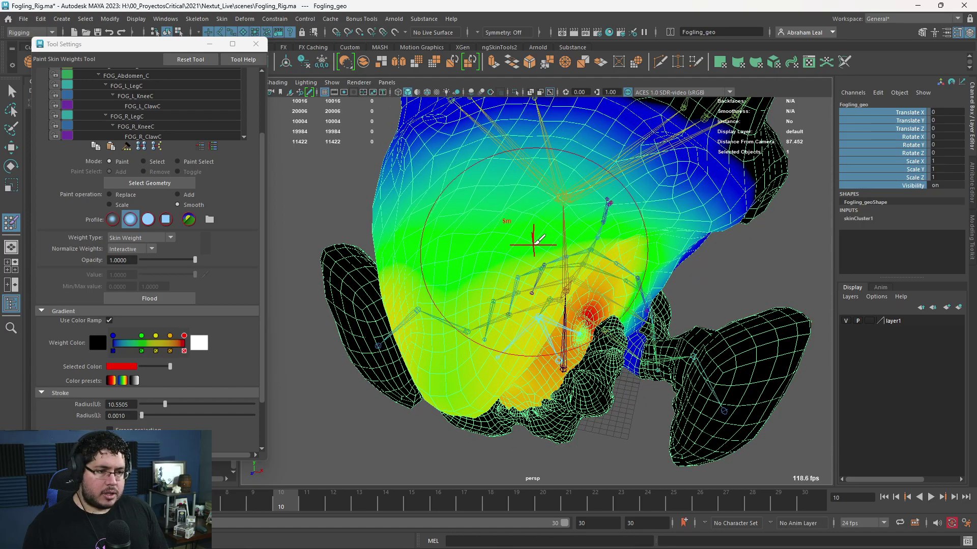
mouse_move(505, 236)
alt+mouse_down()
mouse_move(584, 305)
mouse_move(605, 302)
alt+mouse_up()
Leave weight painting, deselect the mesh, and play the animation to examine the smoothed head deformation.
key(q)
alt+right_drag(605, 302, 587, 298)
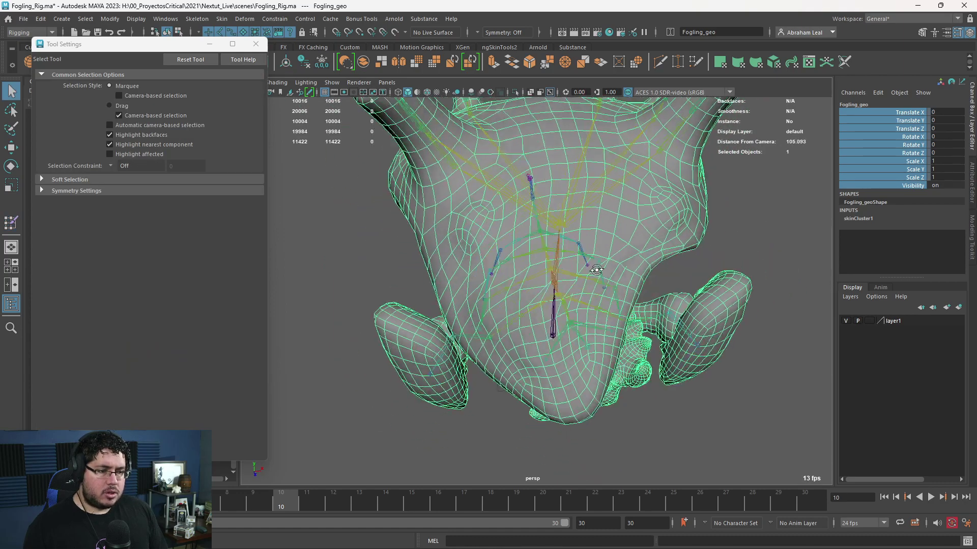
alt+drag(588, 298, 591, 267)
click(727, 258)
alt+drag(567, 326, 571, 304)
alt+right_drag(571, 303, 591, 304)
alt+drag(591, 308, 558, 298)
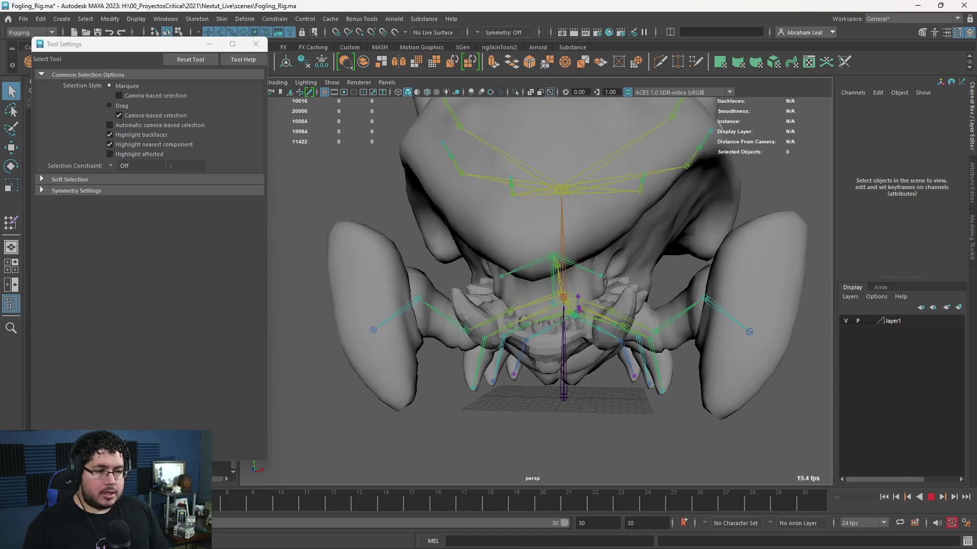
Soften the edges of the Fogling_geo mesh using the Modeling tools, and clear the selection.
click(554, 346)
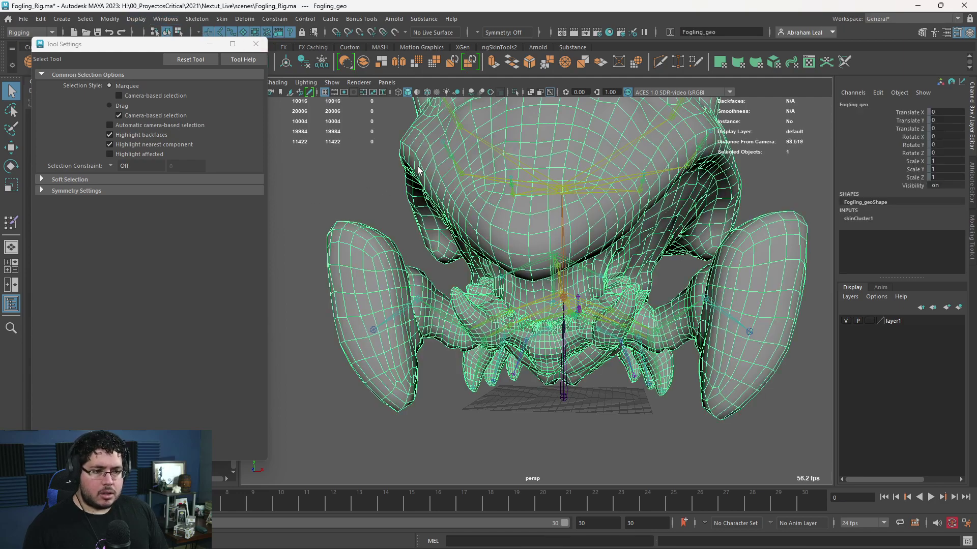
click(28, 32)
click(21, 41)
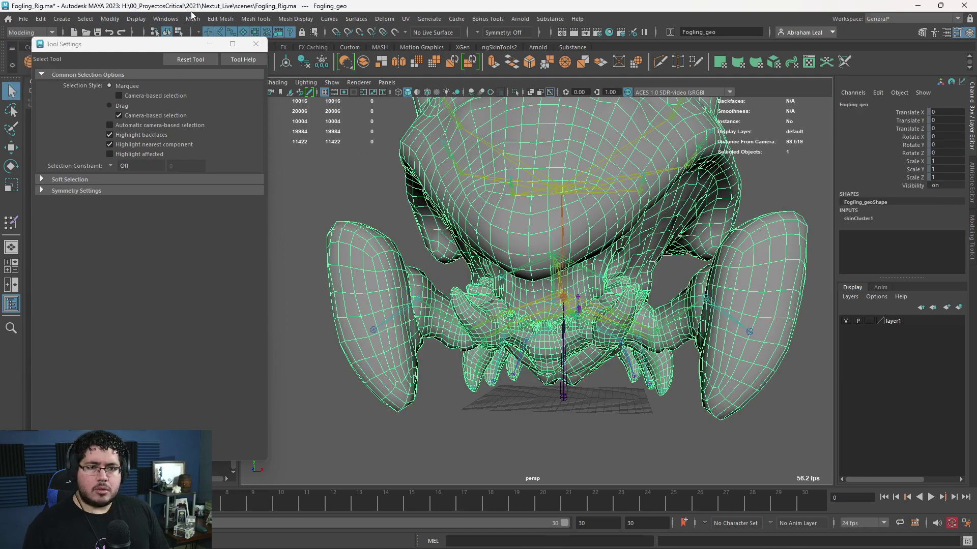
click(280, 22)
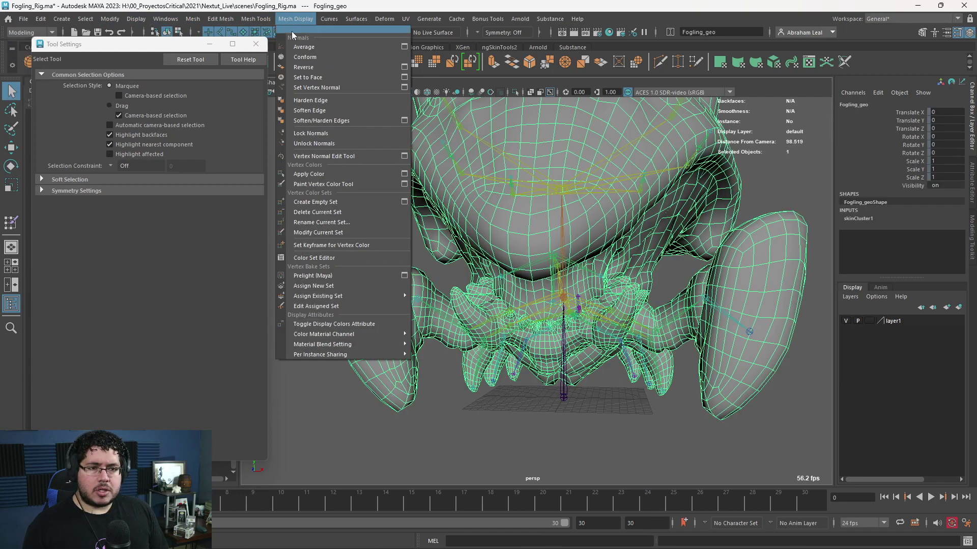
click(338, 112)
click(377, 209)
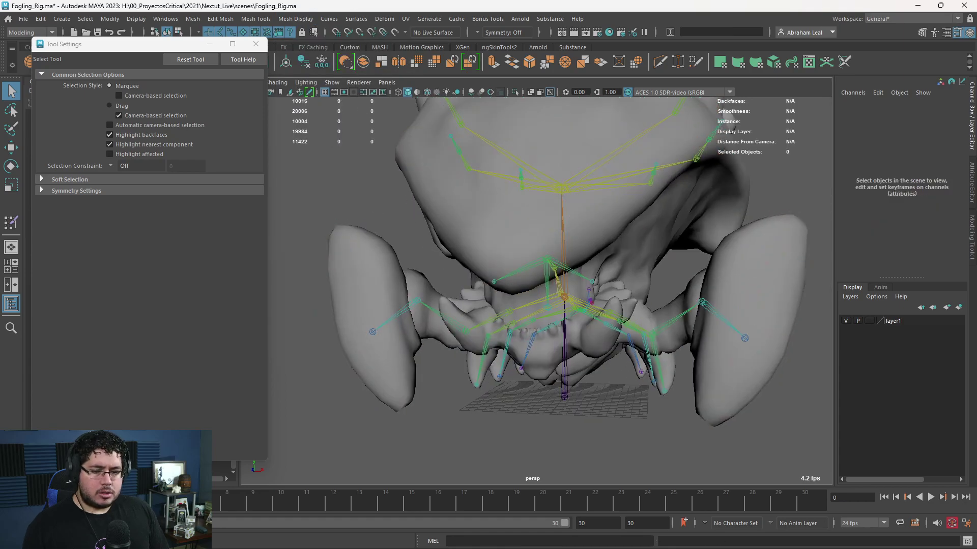
Play the head animation and examine the deformation at frame 13 from the side, front and above.
key(alt+v)
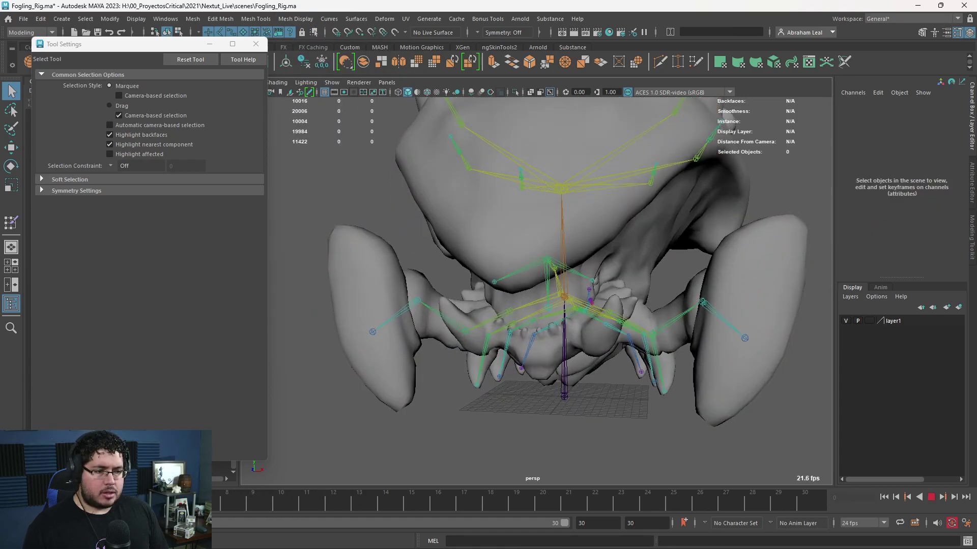
key(alt+v)
alt+right_drag(402, 280, 338, 270)
alt+drag(427, 300, 508, 371)
alt+right_drag(509, 371, 635, 403)
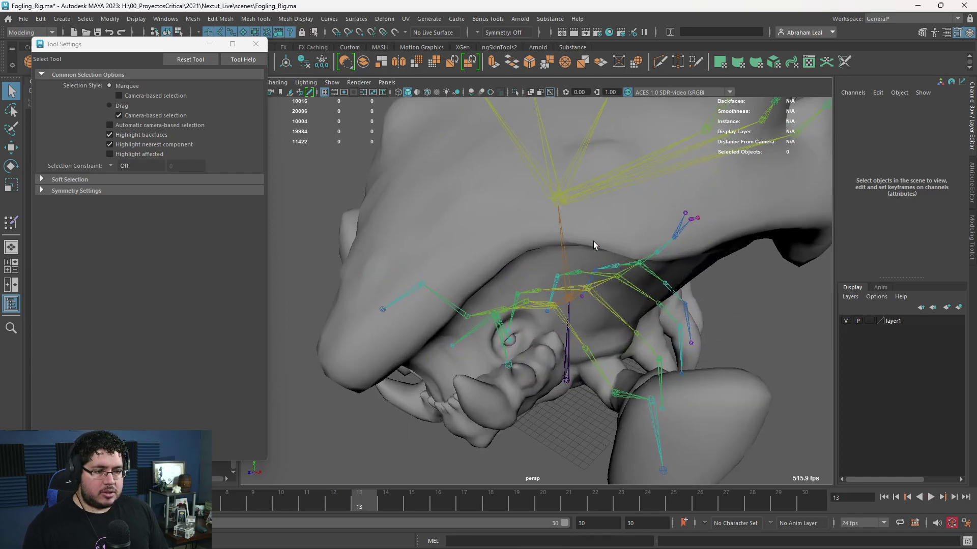
alt+drag(593, 241, 572, 293)
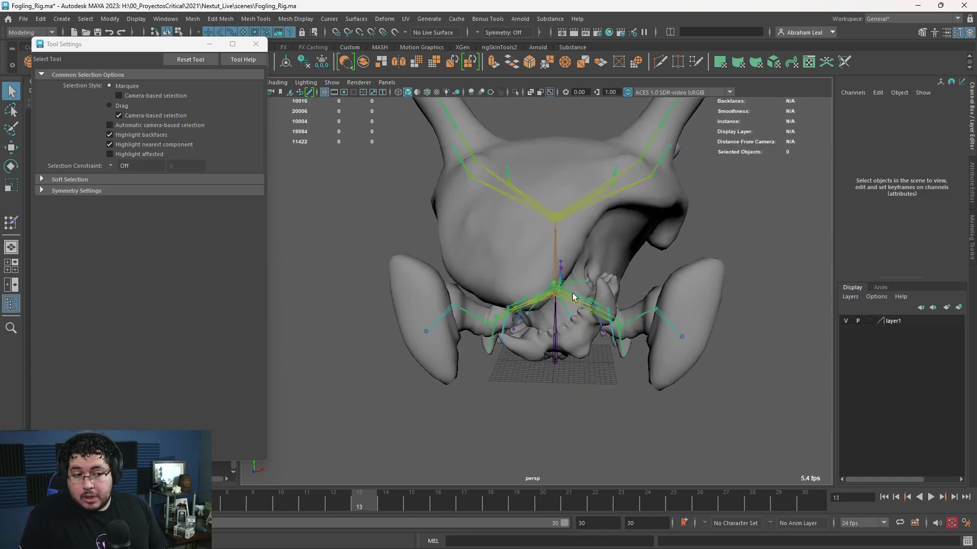
alt+drag(606, 208, 550, 245)
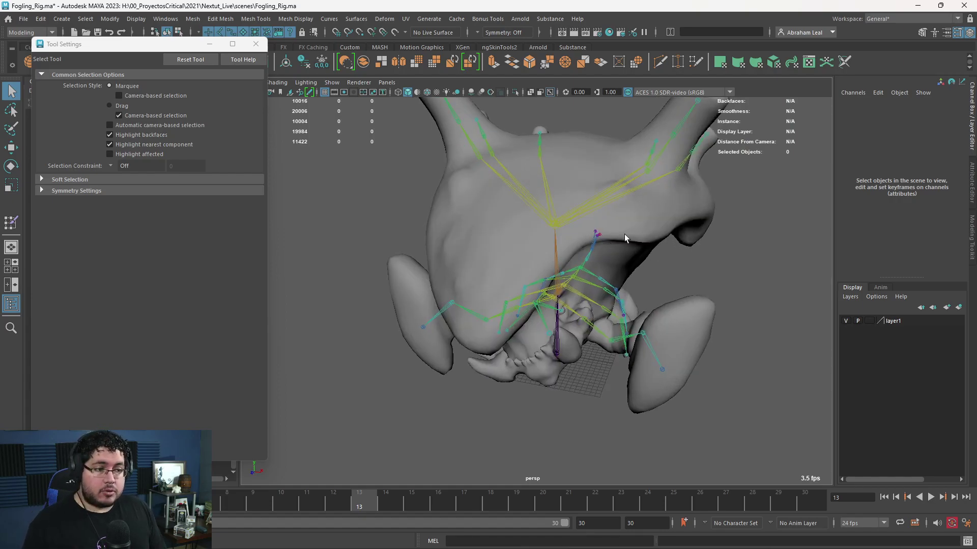
Replay the head rotation, return to frame 0, and inspect the face and jaw at rest.
key(alt+v)
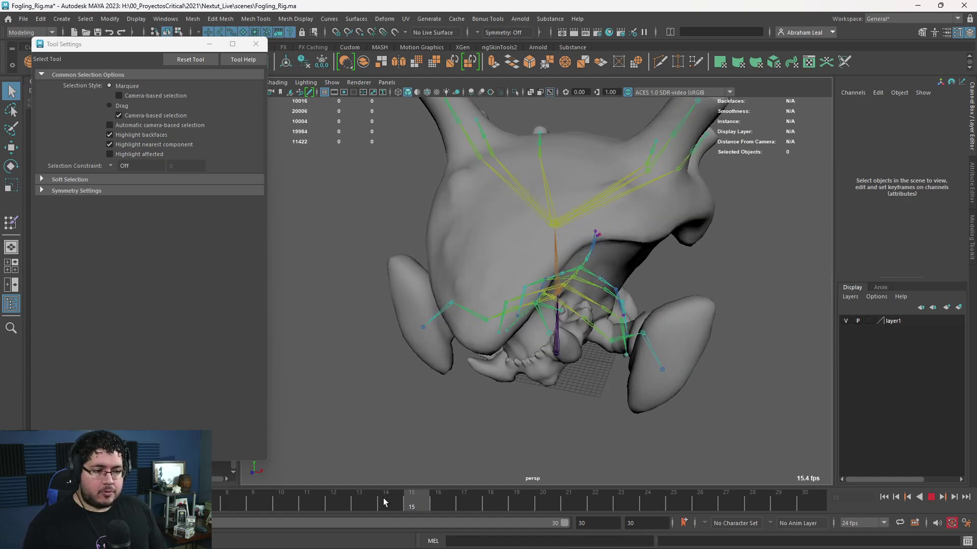
key(alt+shift+v)
alt+drag(488, 448, 537, 399)
scroll(537, 399, up, 3)
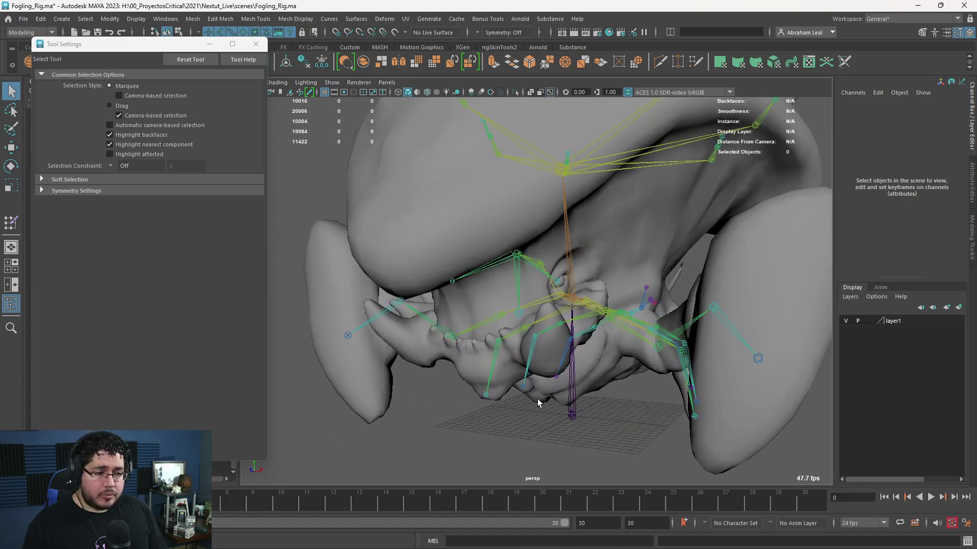
scroll(537, 399, down, 3)
alt+drag(509, 351, 471, 341)
alt+right_drag(598, 177, 565, 178)
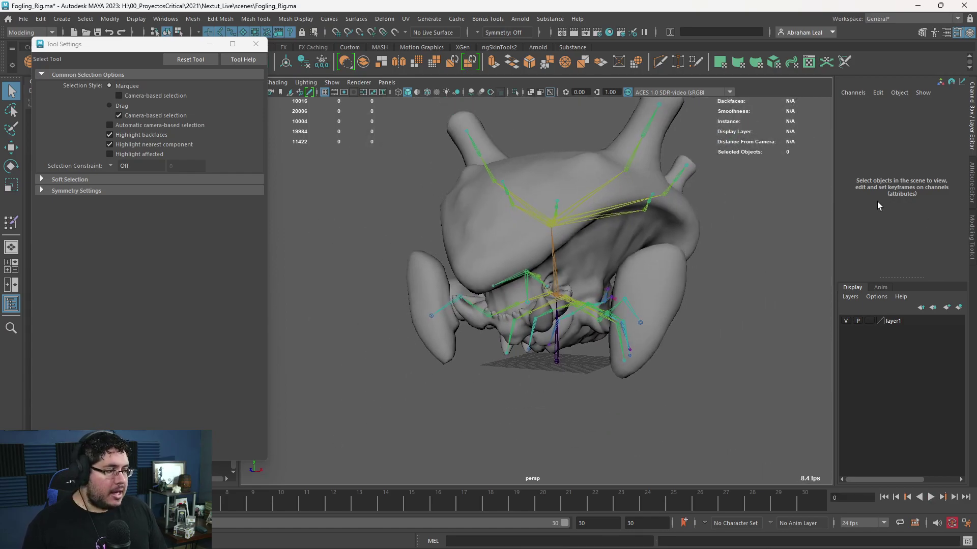
Show the creature's textures in the viewport and set the view transform to Un-tone-mapped (sRGB).
alt+middle_drag(771, 151, 775, 202)
scroll(498, 168, down, 2)
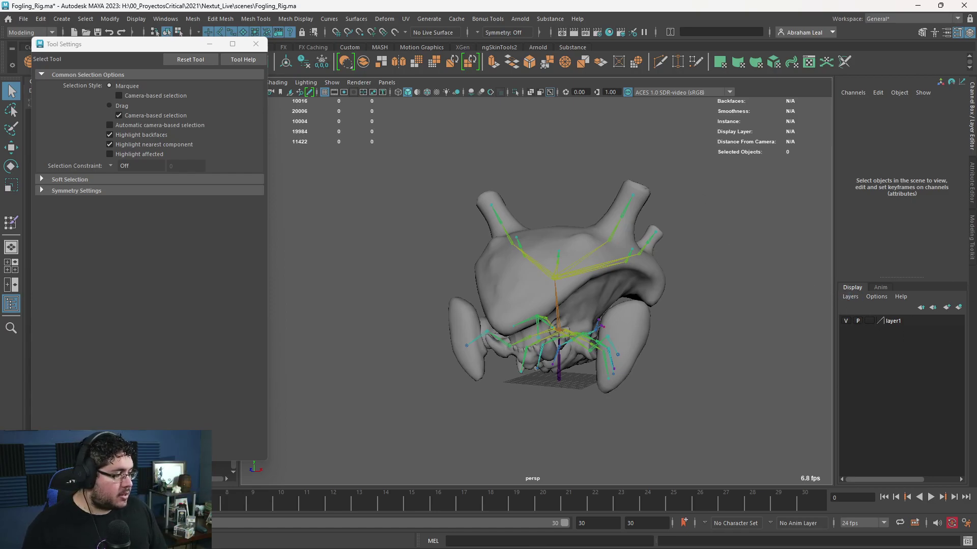
key(6)
scroll(334, 219, up, 5)
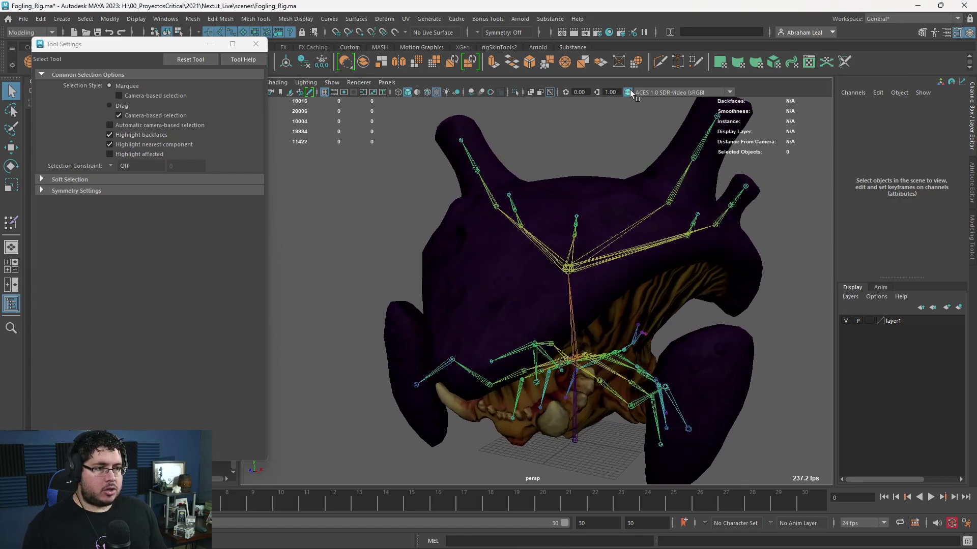
click(628, 92)
click(629, 92)
click(645, 93)
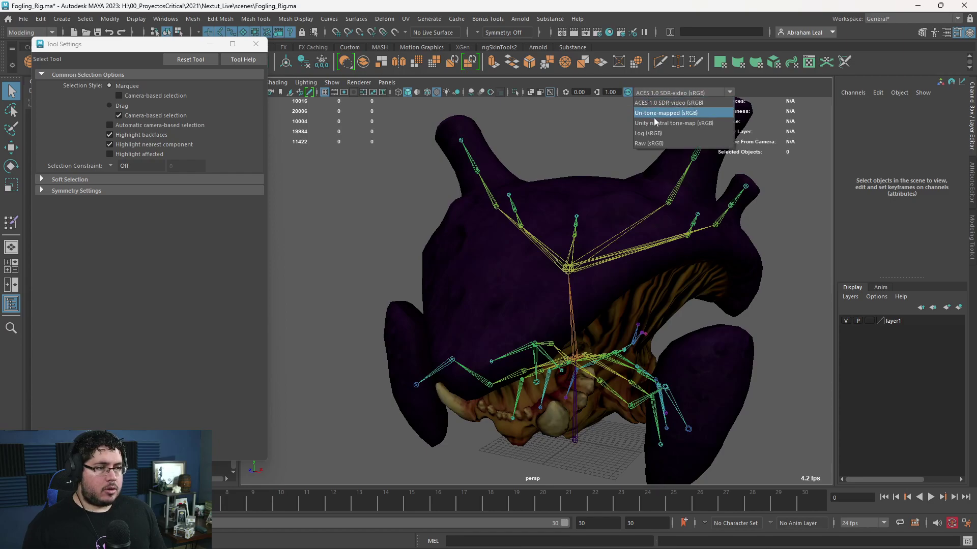
click(654, 113)
alt+drag(586, 116, 587, 326)
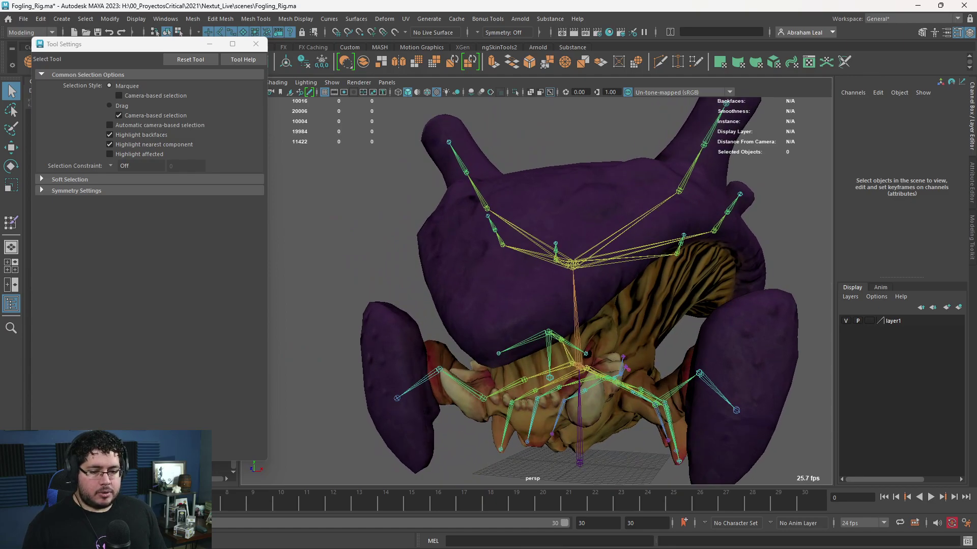
Scrub the timeline to frame 13 and back to frame 0 to examine the textured head's deformation.
drag(51, 501, 363, 493)
alt+drag(564, 402, 654, 238)
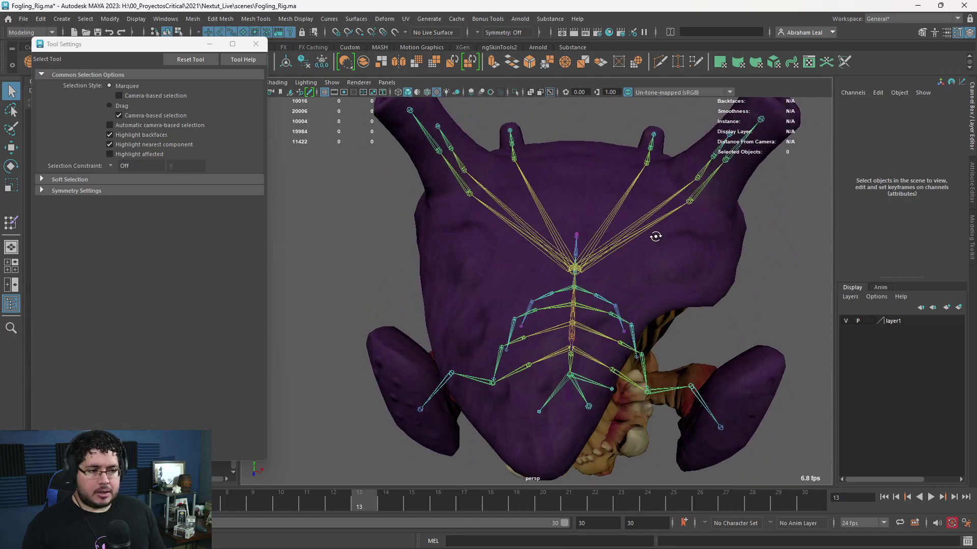
alt+right_drag(655, 237, 514, 265)
drag(298, 501, 173, 501)
Select the FOG_L_Eye joint, try rotating it to test the eye's deformation, and undo the rotation.
alt+drag(443, 412, 336, 326)
alt+right_drag(335, 326, 603, 414)
click(527, 336)
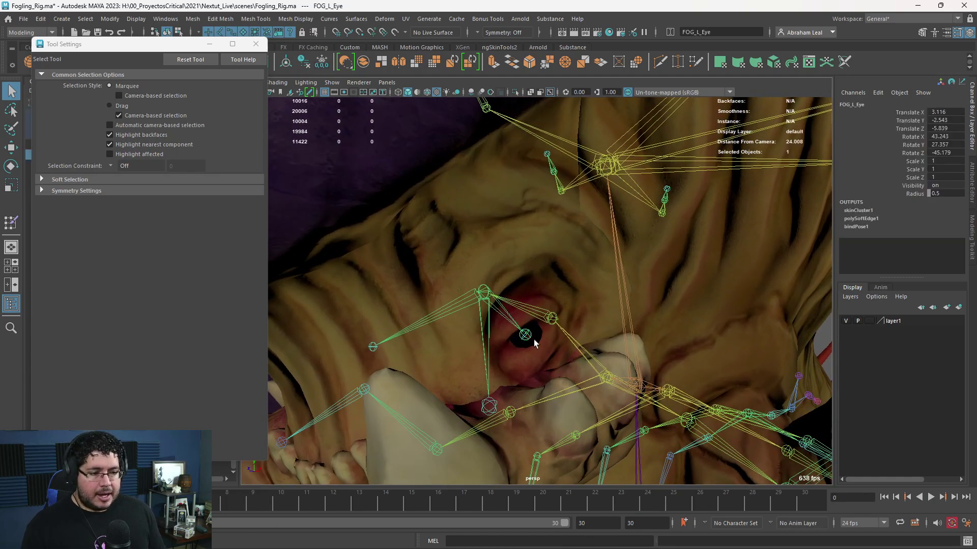
alt+middle_drag(533, 340, 575, 339)
alt+right_drag(575, 338, 654, 398)
alt+middle_drag(653, 399, 605, 331)
alt+right_drag(605, 330, 552, 317)
key(e)
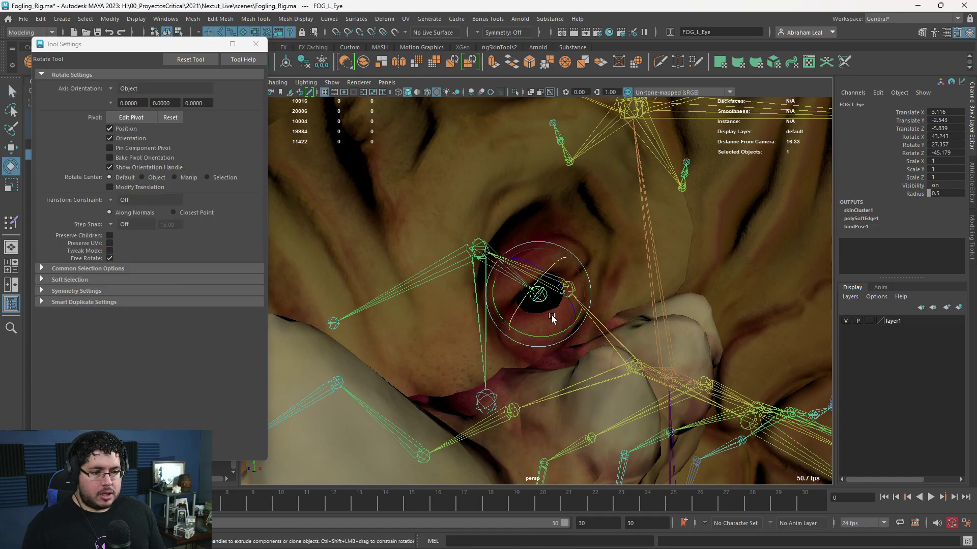
drag(551, 317, 578, 295)
key(ctrl+z)
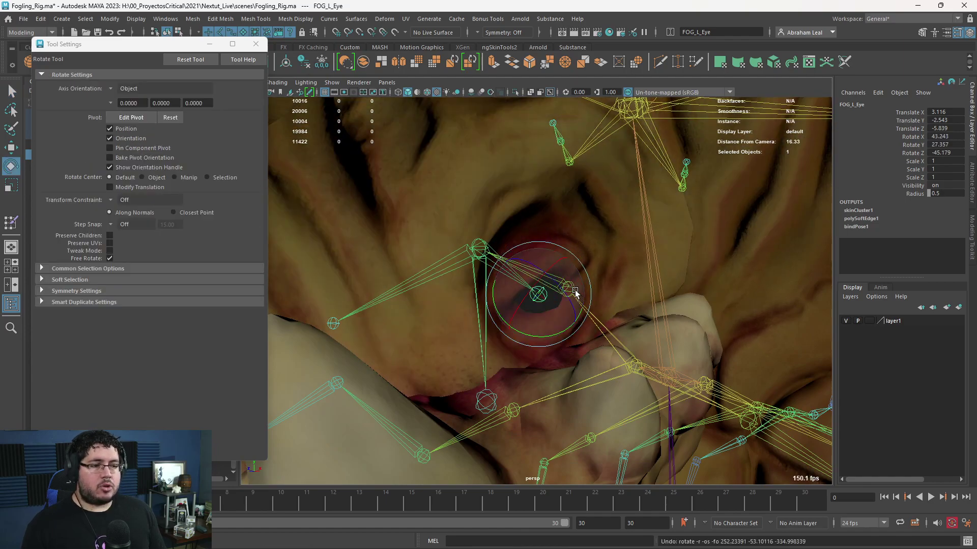
Select Fogling_geo, activate the Paint Skin Weights tool, and open its tool settings.
click(256, 44)
click(336, 171)
click(10, 223)
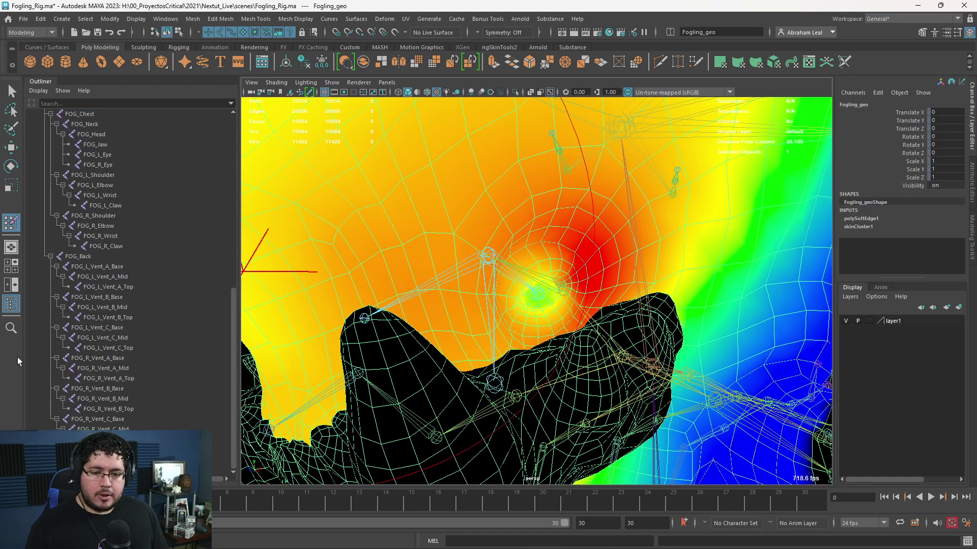
double_click(10, 223)
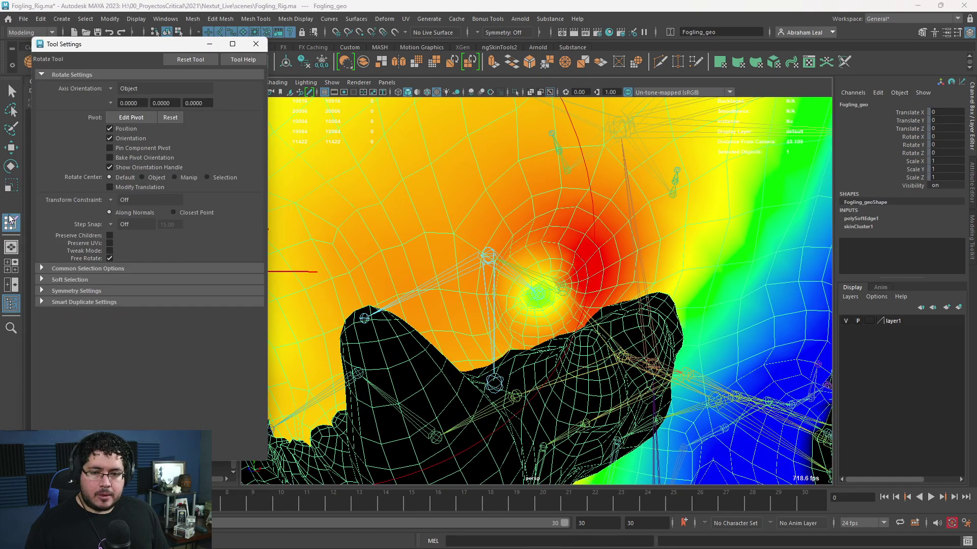
Remove the FOG_L_Eye joint's influence from the whole mesh by flooding it with Replace at value 0.
scroll(127, 150, down, 5)
scroll(127, 150, down, 6)
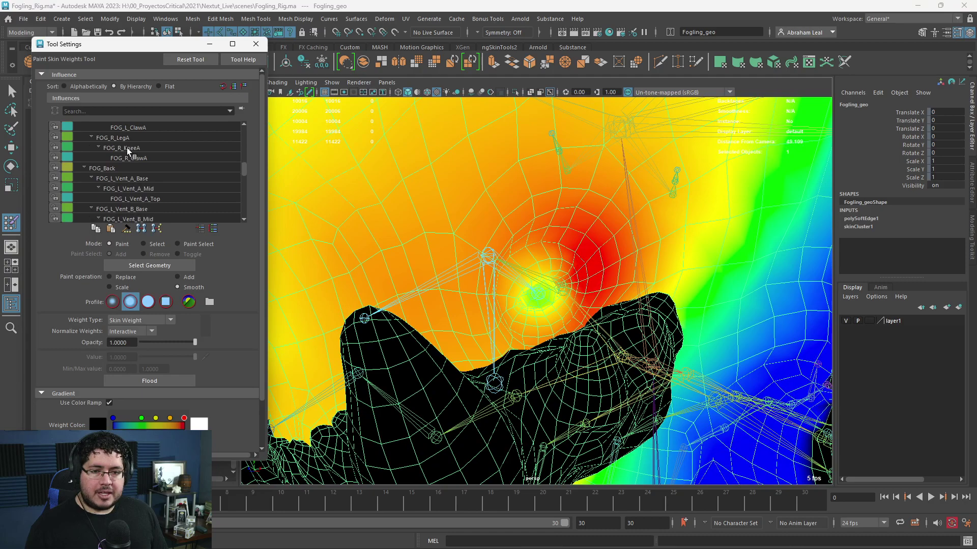
click(135, 168)
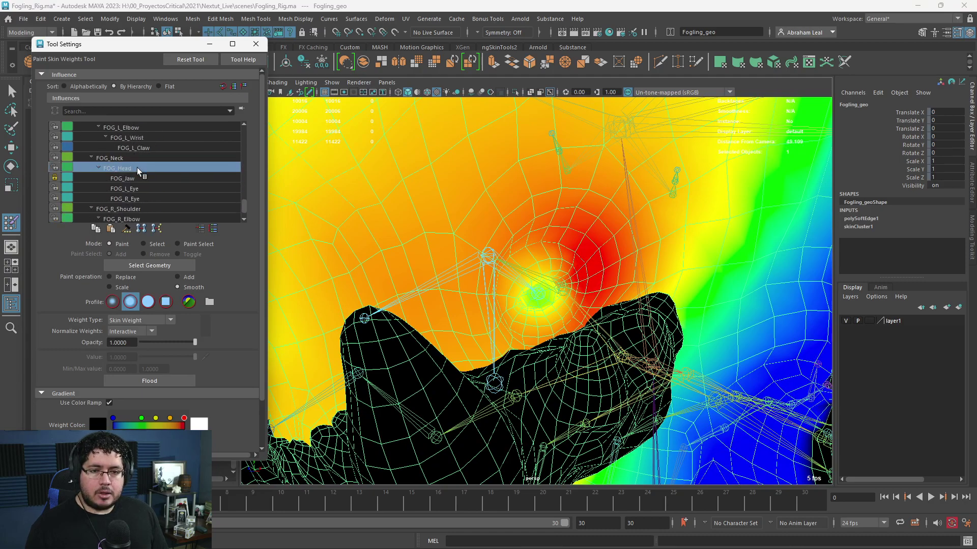
click(143, 199)
click(141, 189)
scroll(501, 258, down, 10)
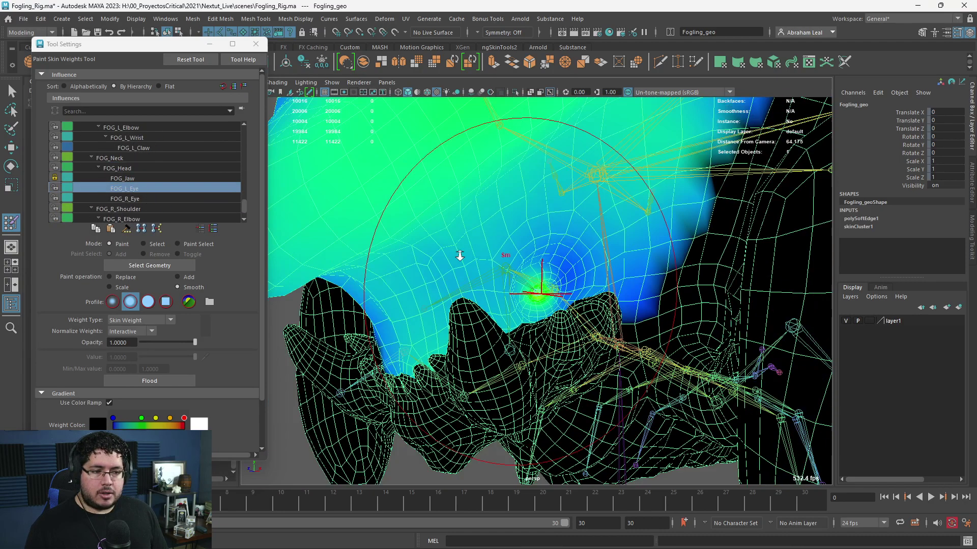
alt+drag(575, 357, 624, 336)
scroll(611, 341, up, 3)
alt+drag(582, 290, 544, 270)
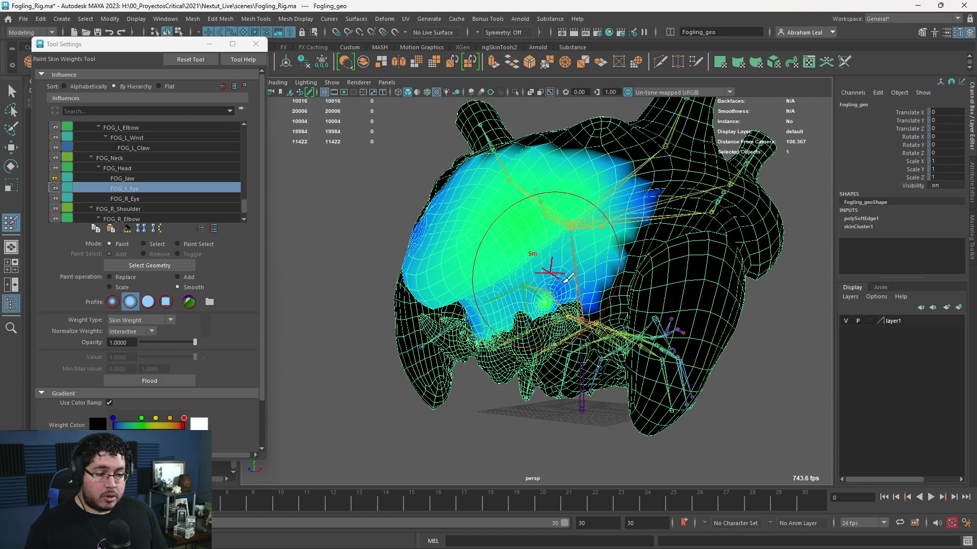
scroll(565, 255, up, 2)
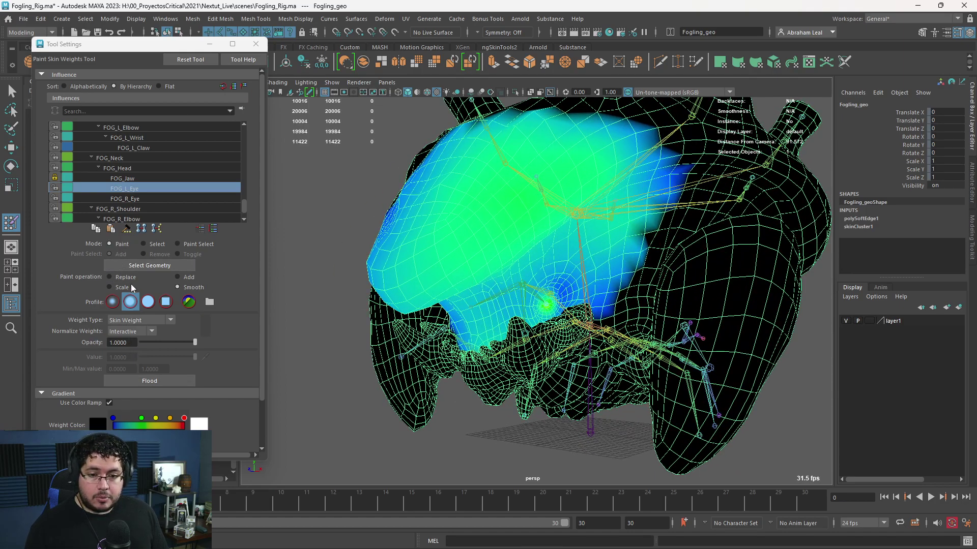
click(110, 277)
drag(195, 358, 141, 357)
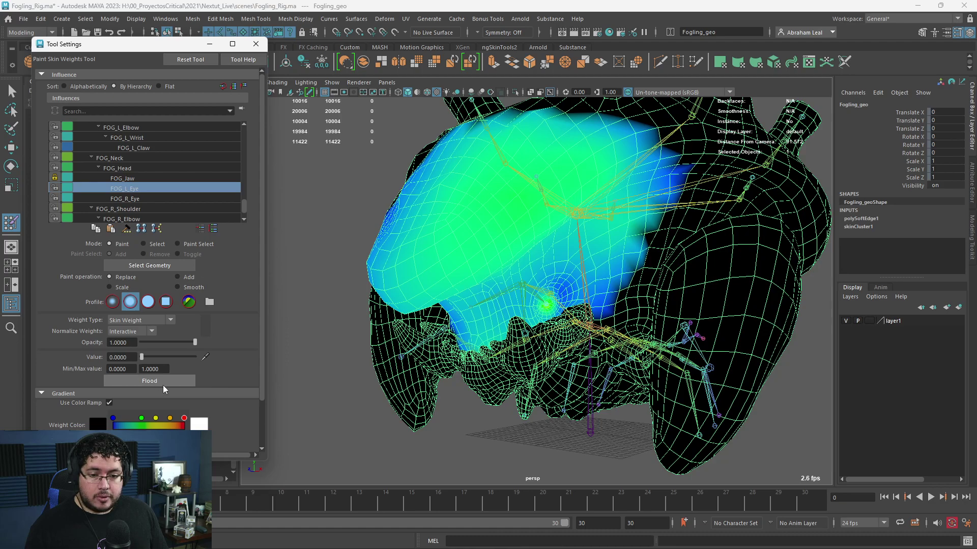
click(149, 381)
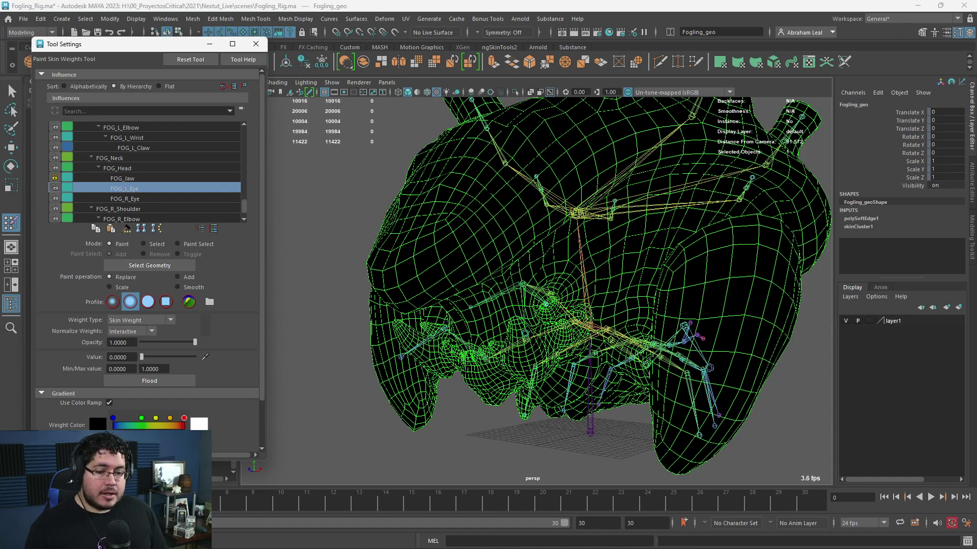
Play back the keyed animation to examine the creature's deformation, and stop the playback.
click(931, 497)
click(930, 497)
mouse_move(642, 301)
alt+mouse_down()
mouse_move(698, 322)
mouse_move(719, 229)
mouse_move(649, 355)
alt+mouse_up()
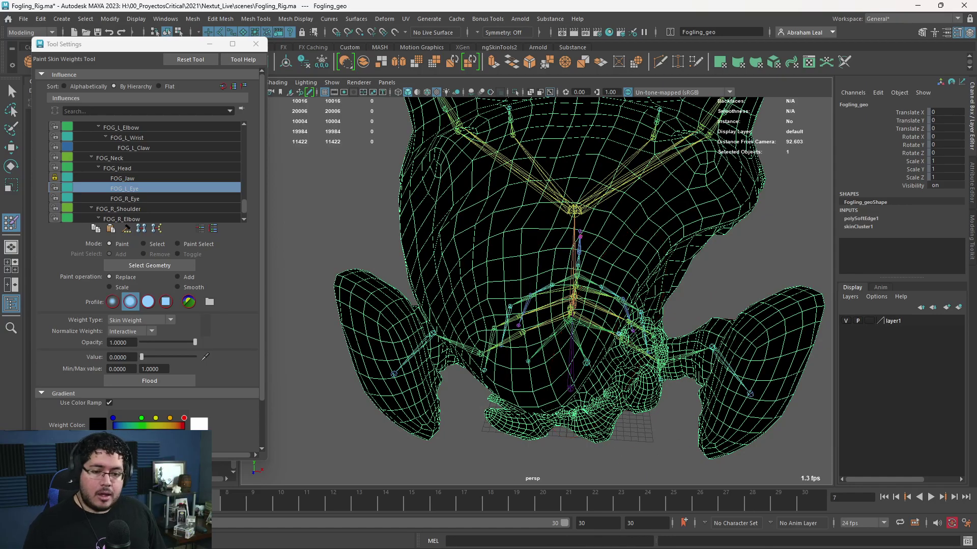
key(alt+v)
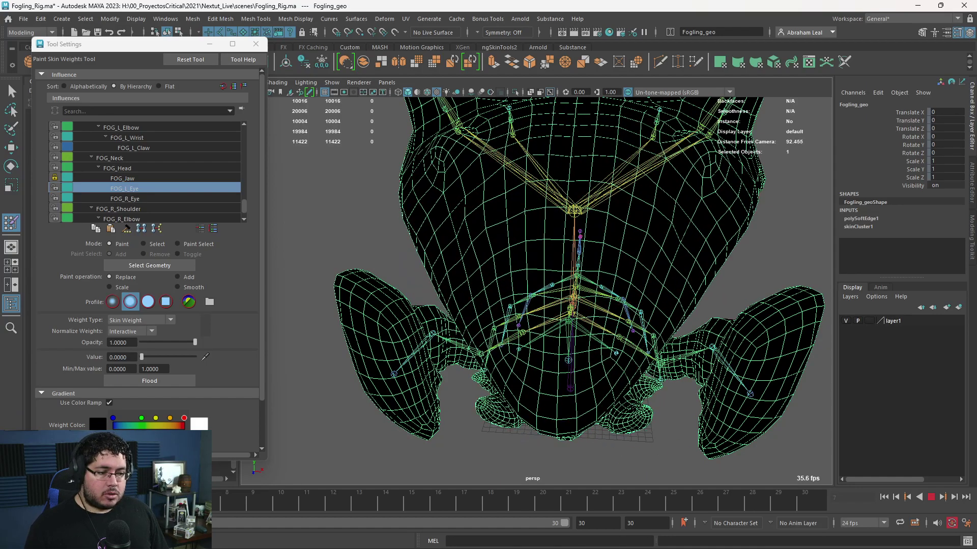
key(Escape)
Select the vertices of the left eyeball and flood them with a FOG_L_Eye weight of 1.
mouse_move(410, 406)
alt+mouse_down()
mouse_move(482, 390)
mouse_move(404, 334)
alt+mouse_up()
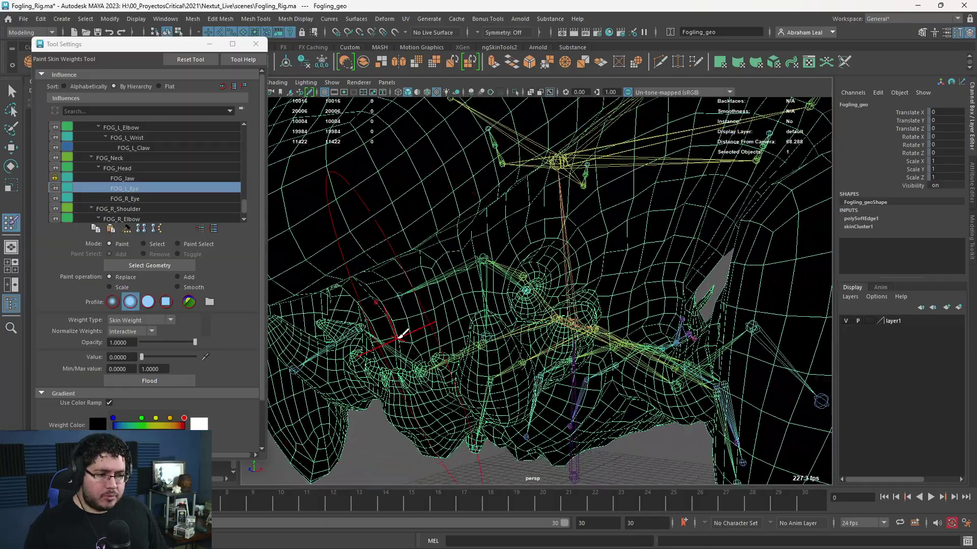
mouse_move(404, 333)
alt+right_down()
mouse_move(510, 417)
mouse_move(585, 447)
alt+right_up()
alt+drag(585, 447, 549, 422)
alt+drag(358, 274, 389, 281)
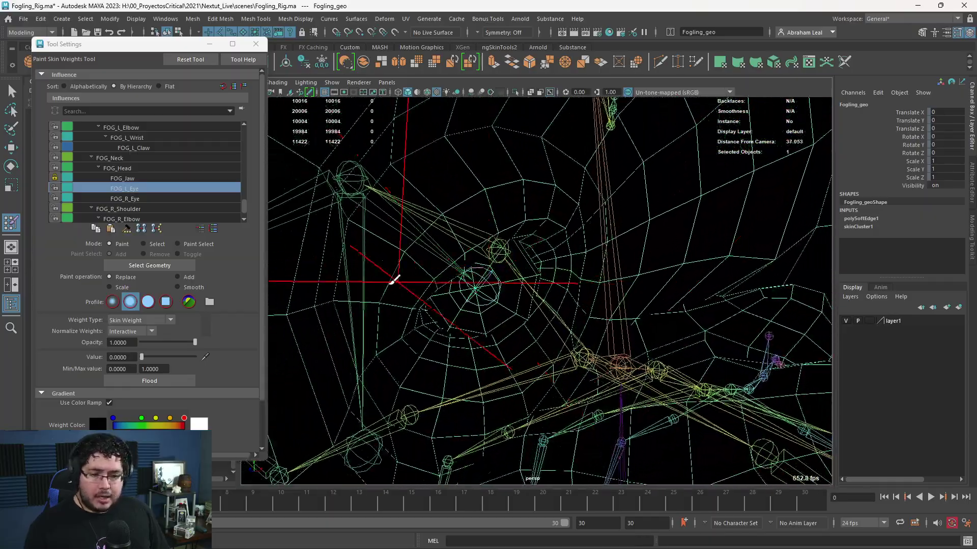
click(145, 244)
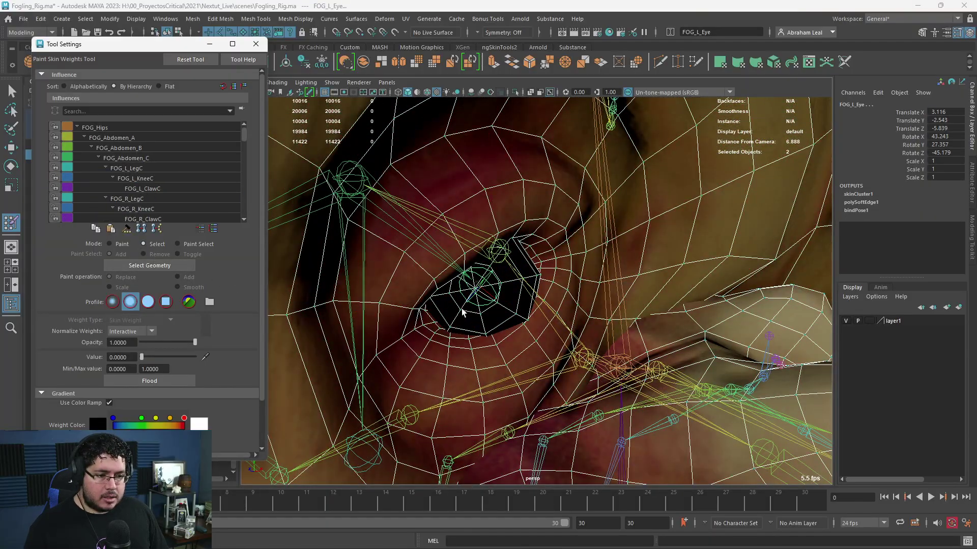
double_click(461, 308)
click(117, 246)
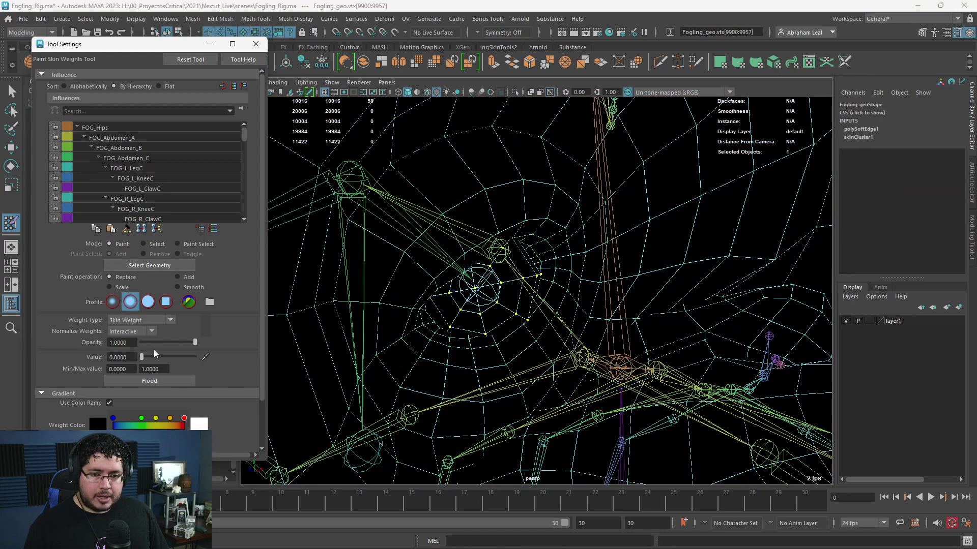
drag(141, 356, 195, 357)
click(173, 380)
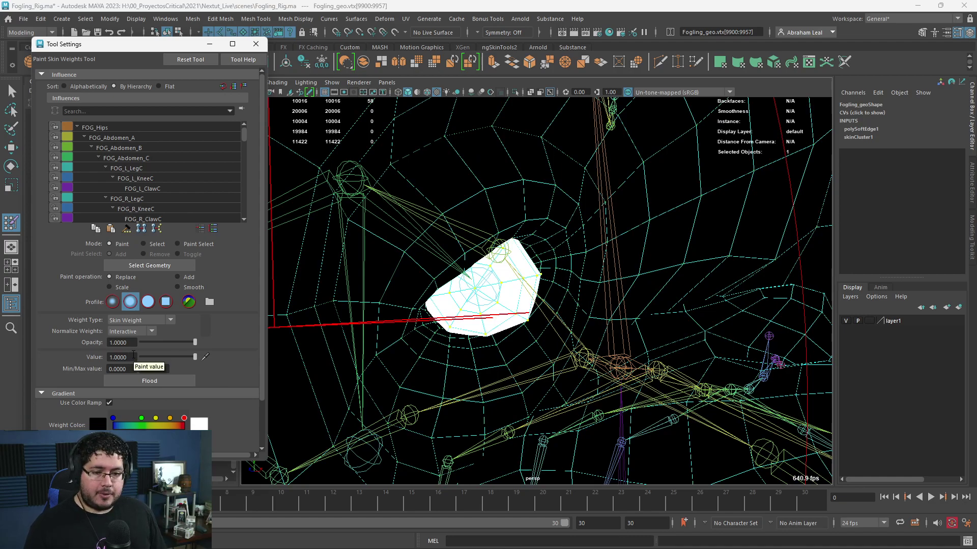
Set the paint value to 0.1, clear the eyeball vertex selection, and return to Paint mode.
drag(134, 356, 95, 359)
text(0.1)
key(Return)
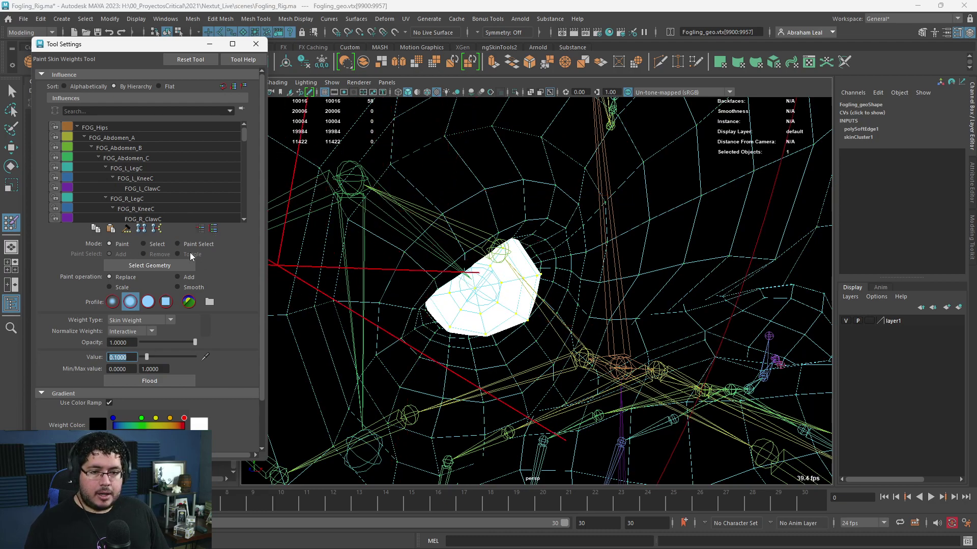
click(151, 245)
click(396, 165)
click(120, 243)
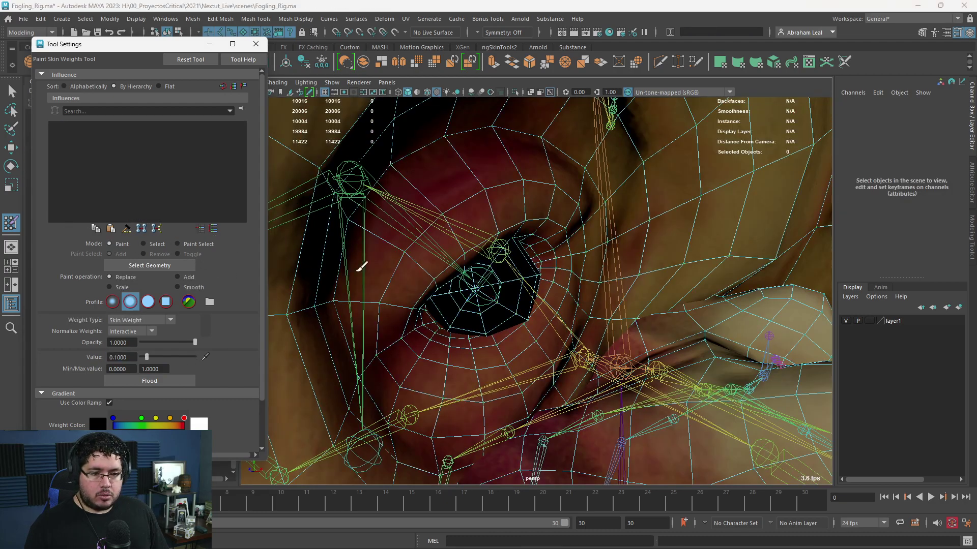
Reselect Fogling_geo with Paint Skin Weights and paint FOG_L_Eye weights of 0.1 onto the skin around the left eye.
mouse_move(361, 266)
alt+mouse_down()
mouse_move(478, 237)
mouse_move(316, 229)
alt+mouse_up()
key(q)
click(409, 156)
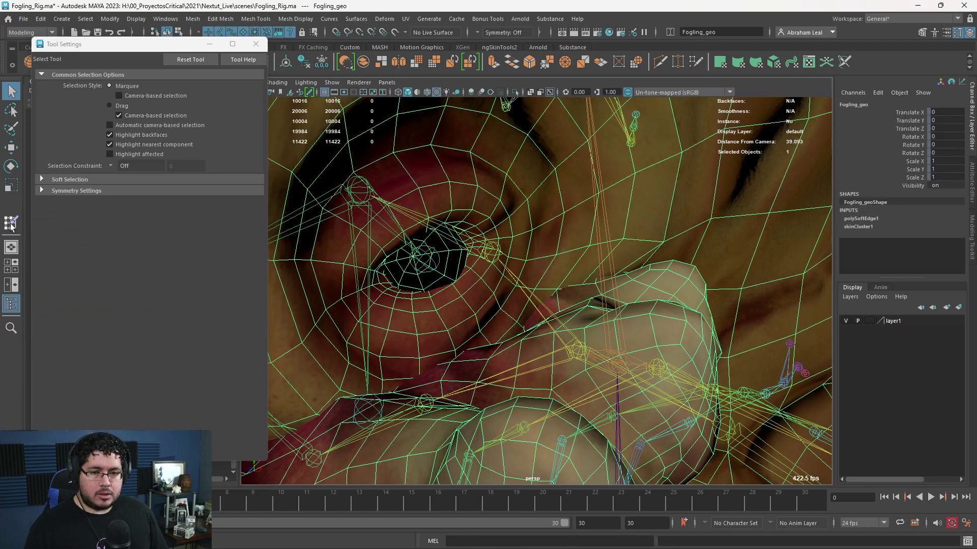
click(11, 222)
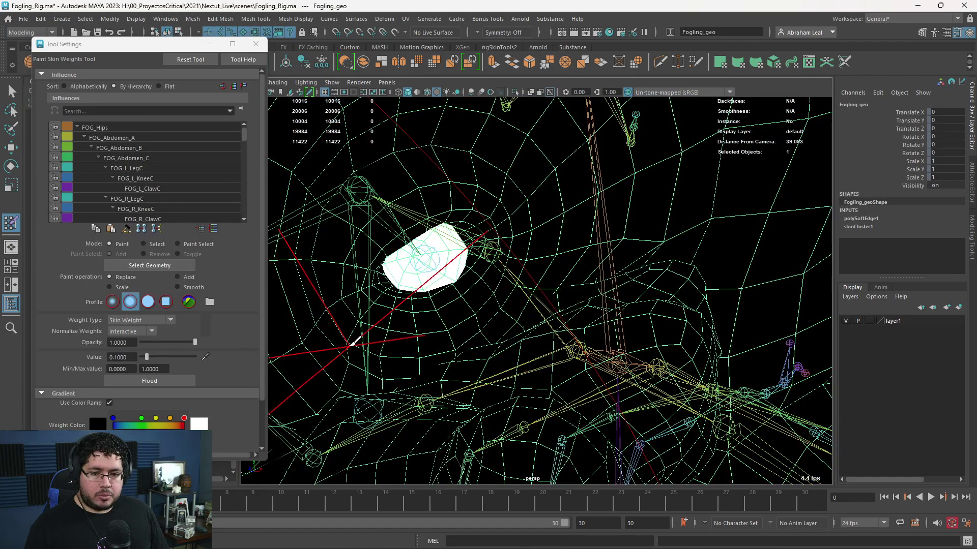
scroll(117, 429, down, 3)
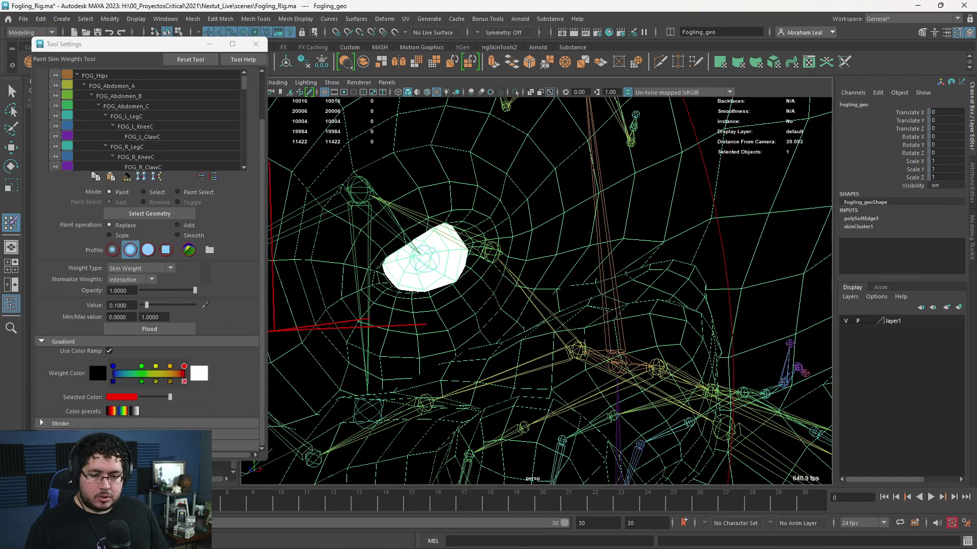
click(43, 424)
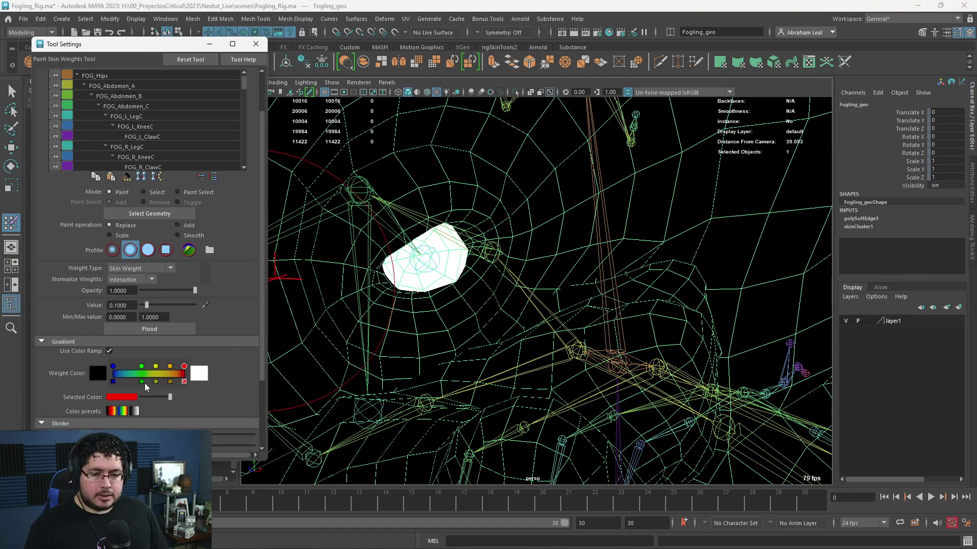
mouse_move(443, 191)
mouse_down()
mouse_move(430, 211)
mouse_move(489, 224)
mouse_move(436, 273)
mouse_move(364, 290)
mouse_move(438, 322)
mouse_move(407, 275)
mouse_move(348, 227)
mouse_up()
Rotate the FOG_L_Eye joint in several directions to test how the surrounding eyelid skin follows.
key(q)
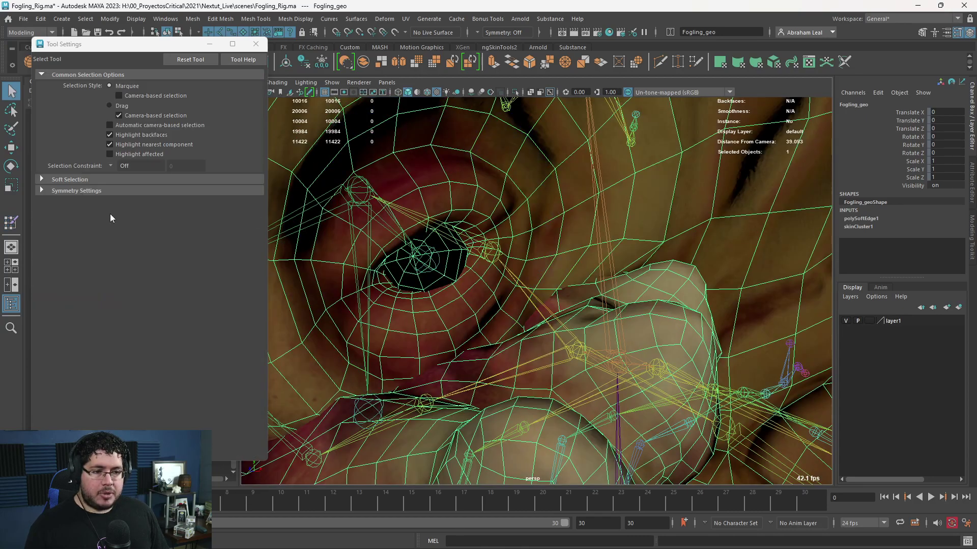
click(429, 258)
key(e)
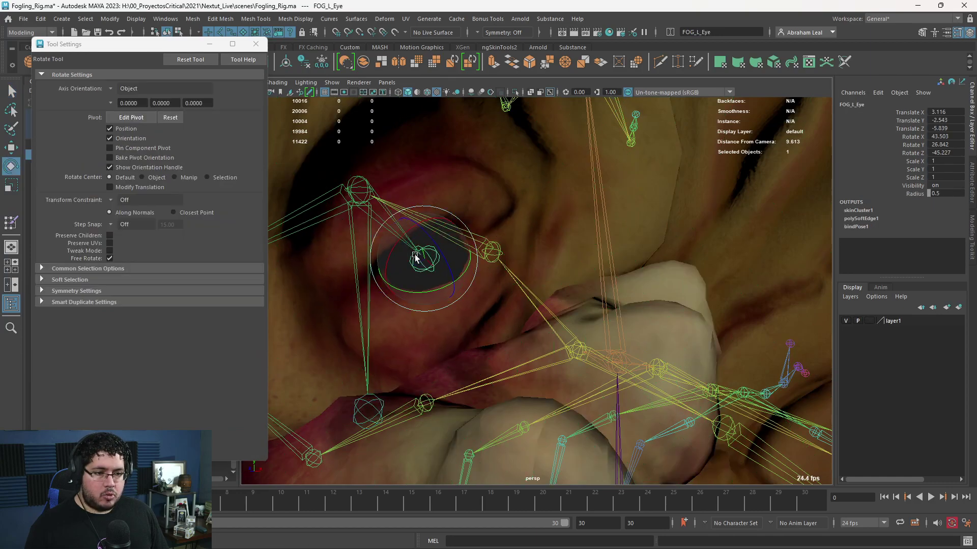
drag(445, 276, 489, 305)
scroll(436, 284, down, 5)
scroll(492, 316, up, 3)
drag(484, 237, 483, 213)
alt+drag(483, 213, 517, 340)
scroll(456, 285, up, 3)
Undo the last test changes and smooth the FOG_L_Eye weights around the eye on Fogling_geo.
click(379, 166)
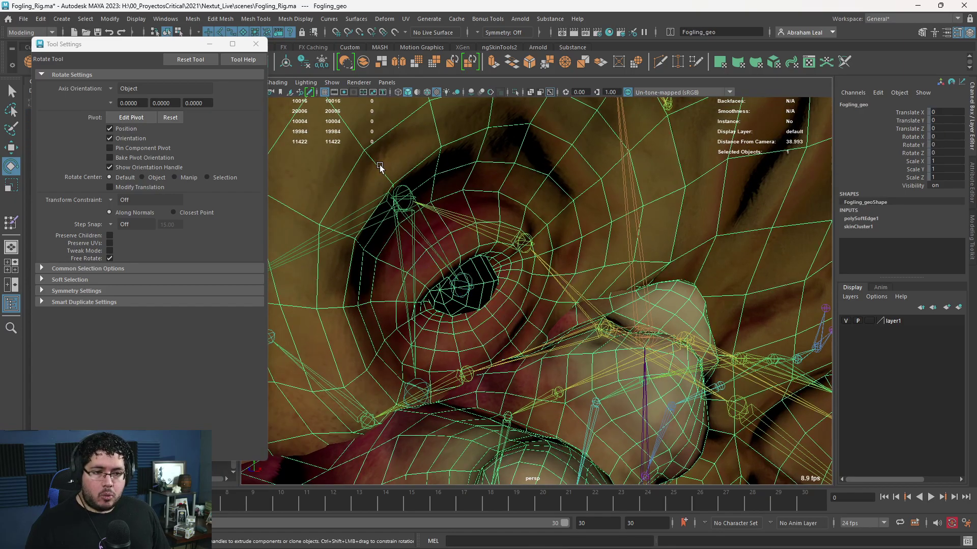
click(12, 223)
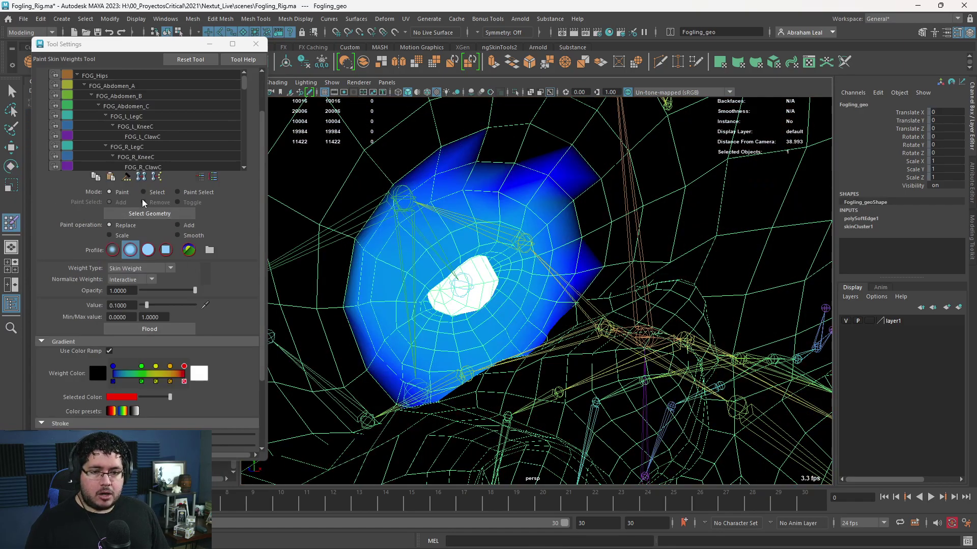
key(ctrl+z)
key(ctrl+z)
key(ctrl+z)
key(ctrl+z)
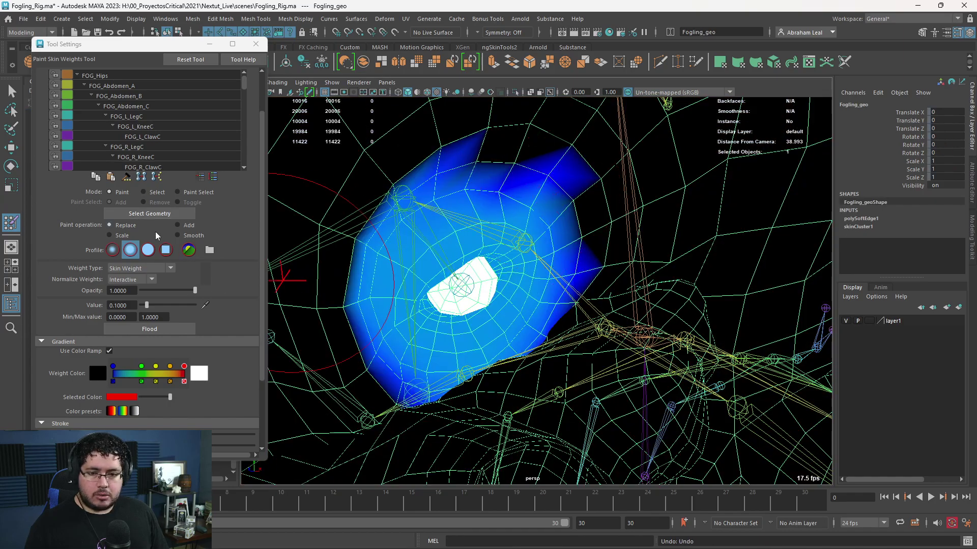
click(178, 236)
mouse_move(448, 242)
mouse_down()
mouse_move(477, 196)
mouse_move(444, 265)
mouse_up()
mouse_move(412, 294)
mouse_down()
mouse_move(371, 219)
mouse_move(349, 344)
mouse_move(588, 239)
mouse_move(626, 152)
mouse_up()
Rotate the FOG_L_Eye joint to test the smoothed weights, and undo the last rotation.
key(q)
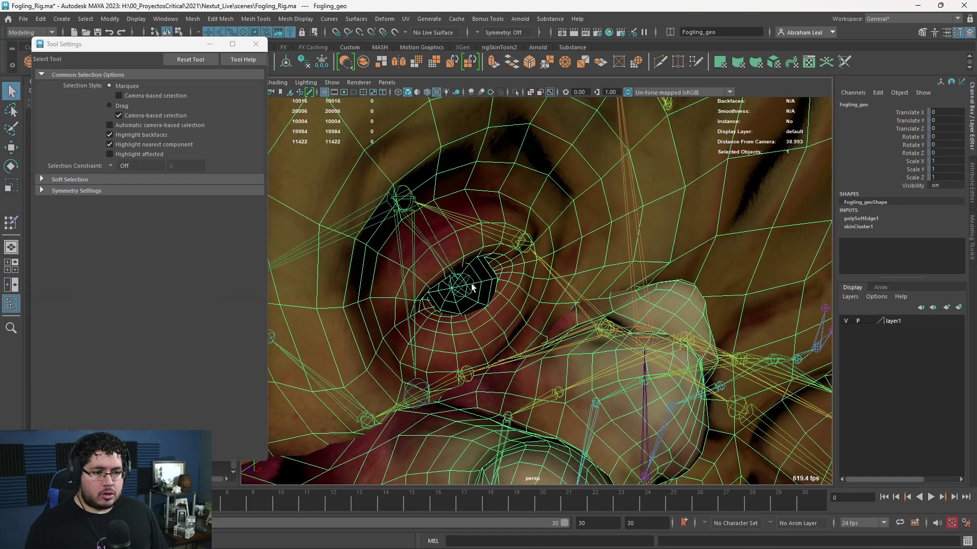
click(473, 279)
key(e)
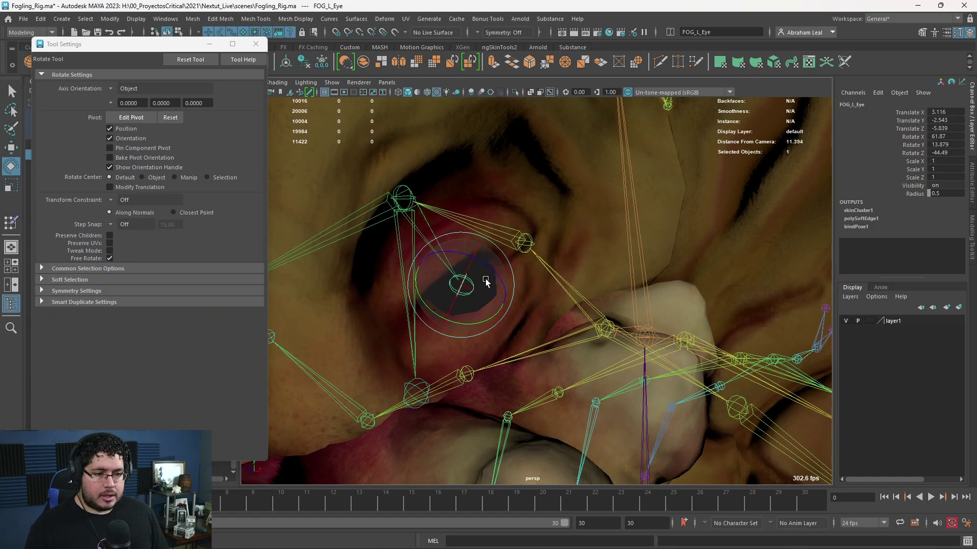
drag(421, 293, 484, 270)
drag(426, 289, 554, 263)
key(ctrl+z)
Pick out the head's joints and select FOG_R_Eye to examine the opposite eye.
alt+right_drag(554, 263, 504, 234)
alt+drag(504, 234, 422, 295)
click(510, 331)
click(538, 271)
click(578, 320)
click(606, 269)
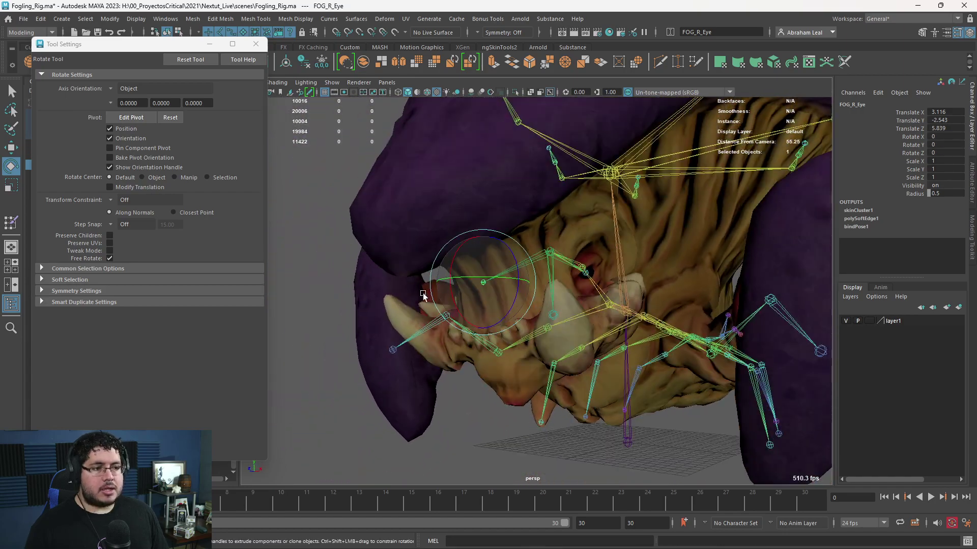
Mirror Fogling_geo's skin weights across YZ from positive to negative, using closest point on surface and closest joint.
click(510, 196)
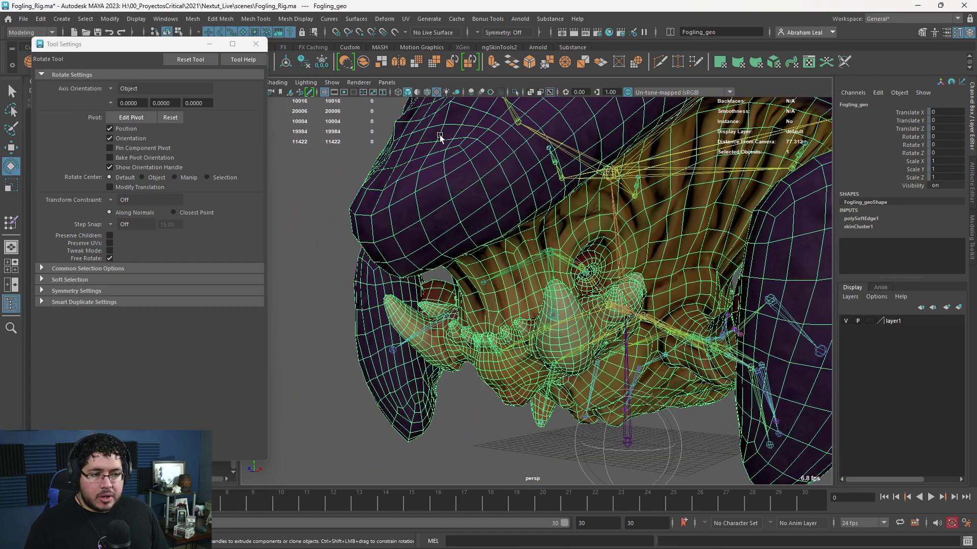
click(30, 33)
click(28, 56)
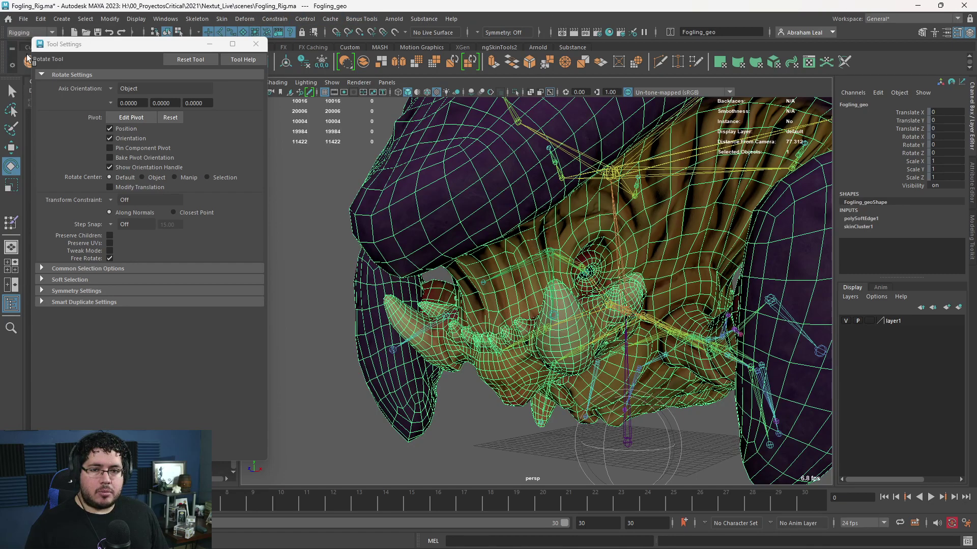
click(222, 19)
click(352, 104)
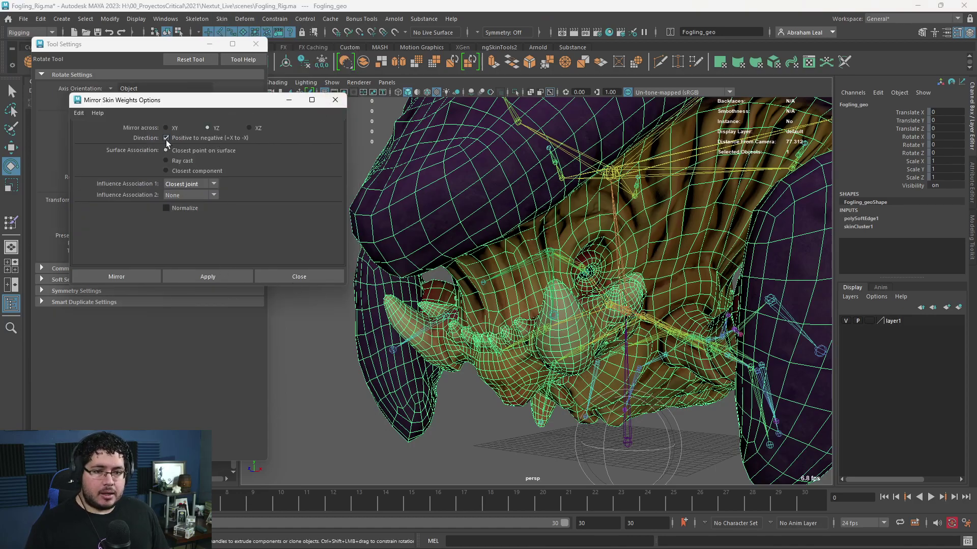
click(215, 275)
alt+drag(537, 378, 546, 383)
click(513, 454)
alt+drag(625, 332, 595, 337)
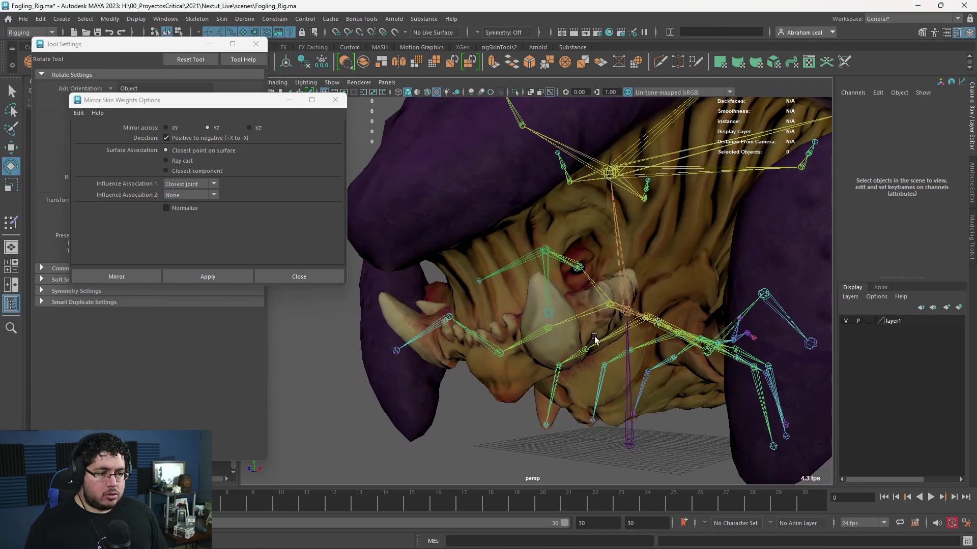
Test-rotate the jaw joint to check the deformation after mirroring, and undo the changes.
click(547, 313)
mouse_move(518, 305)
mouse_down()
mouse_move(521, 312)
mouse_move(510, 292)
mouse_move(518, 313)
mouse_up()
key(ctrl+z)
alt+drag(452, 420, 598, 288)
alt+drag(583, 267, 676, 301)
click(541, 262)
key(ctrl+z)
Test-rotate an eye joint to check the mirrored eye weights, and undo the rotation.
scroll(555, 285, up, 3)
key(q)
click(584, 285)
key(w)
key(e)
click(575, 278)
key(ctrl+z)
drag(530, 263, 572, 286)
key(ctrl+z)
scroll(571, 243, down, 3)
Undo the skin weight mirroring and the selection changes made before it.
key(ctrl+z)
key(ctrl+z)
key(ctrl+z)
click(636, 314)
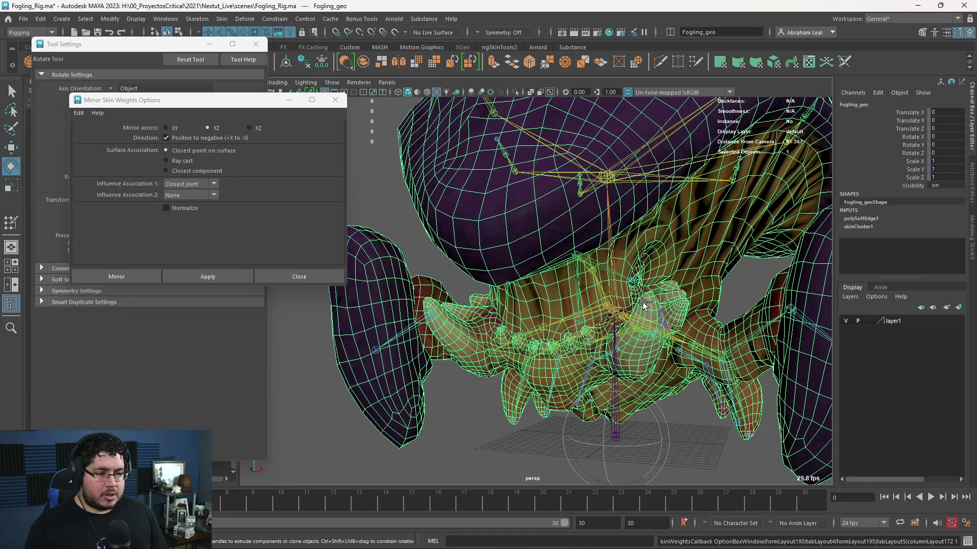
click(643, 306)
click(646, 302)
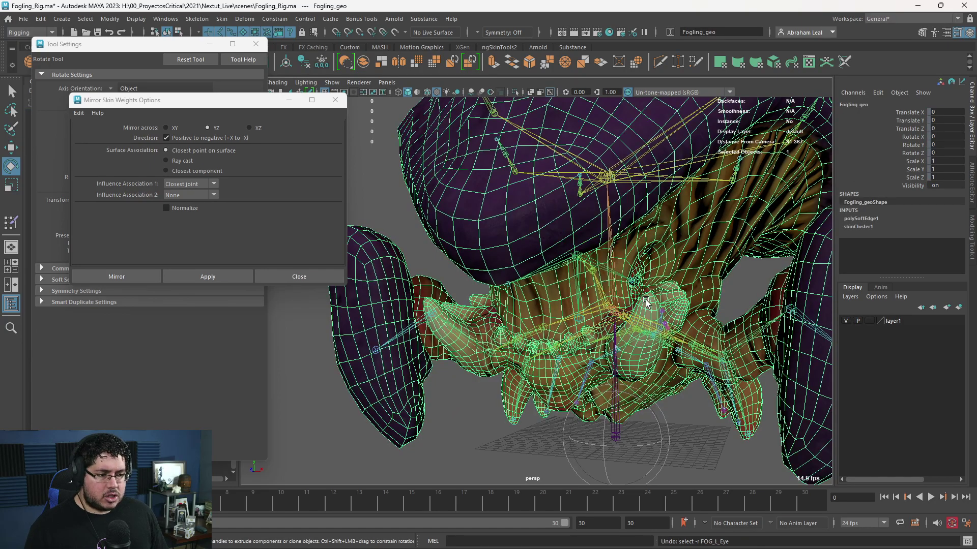
key(ctrl+z)
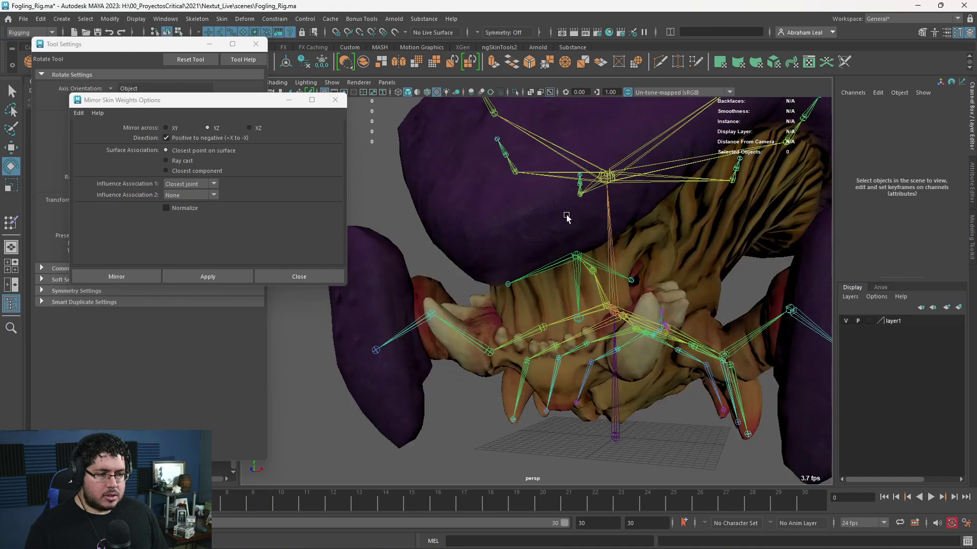
Test-rotate the FOG_L_Eye joint to check its deformation, and undo the rotation and selection.
click(562, 212)
click(629, 281)
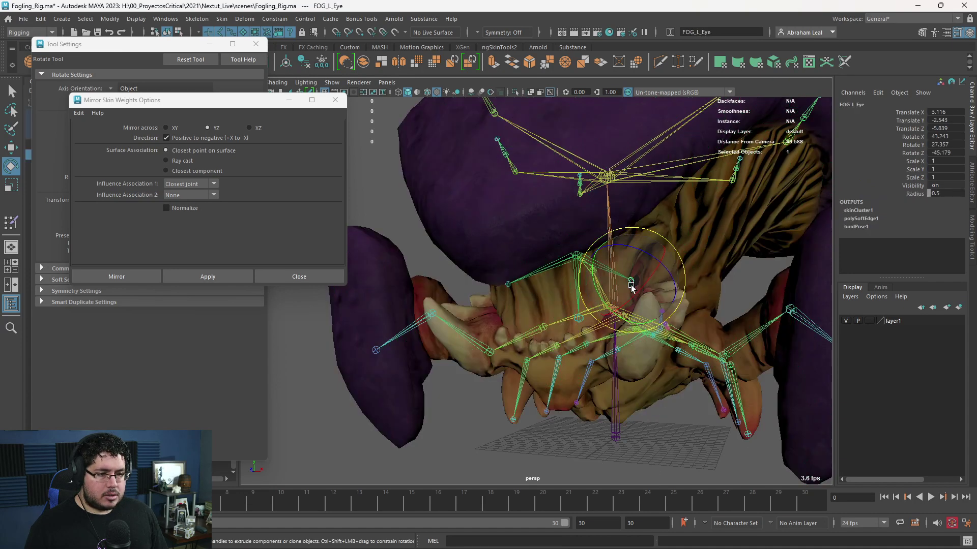
alt+right_drag(642, 270, 670, 295)
alt+drag(671, 295, 657, 310)
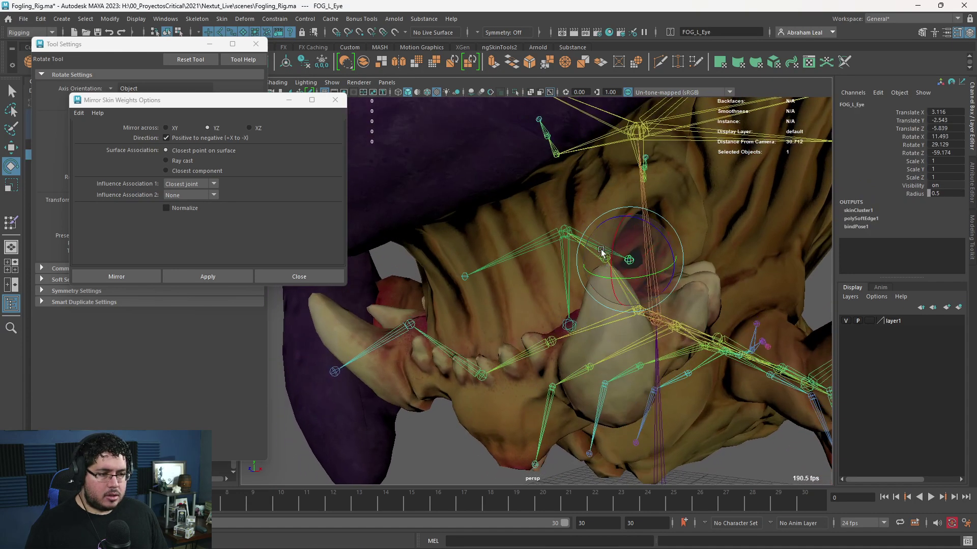
scroll(585, 320, down, 5)
key(ctrl+z)
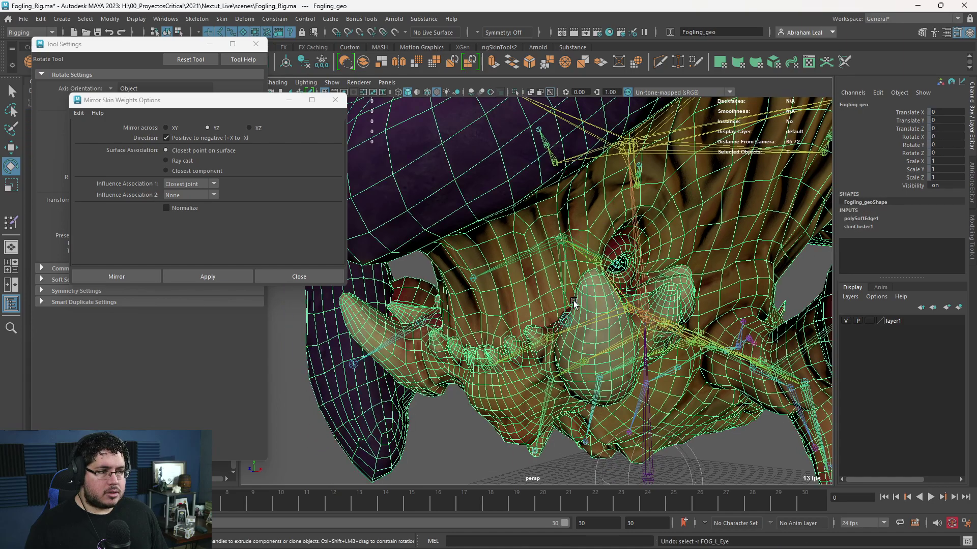
Mirror Fogling_geo's skin weights across YZ, with influence association 1 set to One to one and association 2 to Closest joint.
alt+drag(674, 269, 588, 277)
click(477, 442)
click(530, 299)
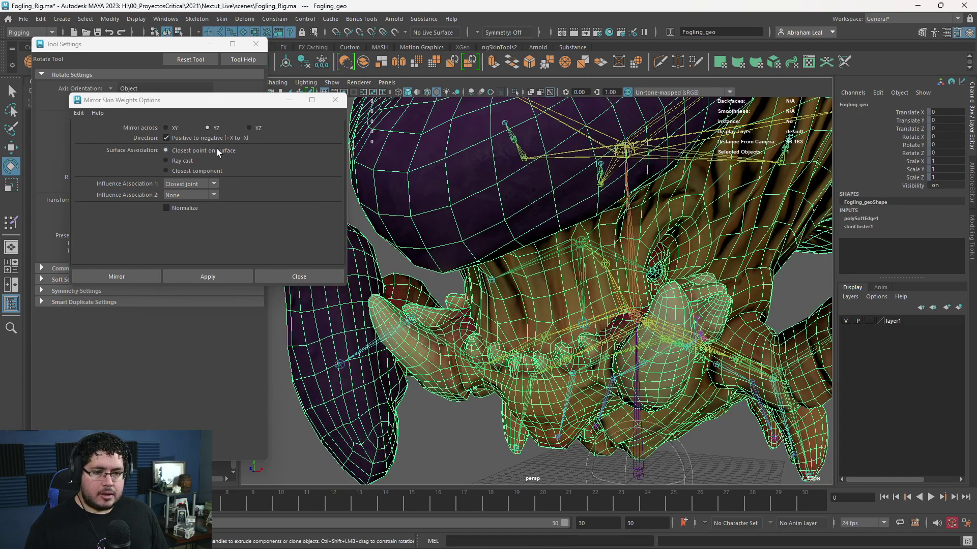
click(200, 196)
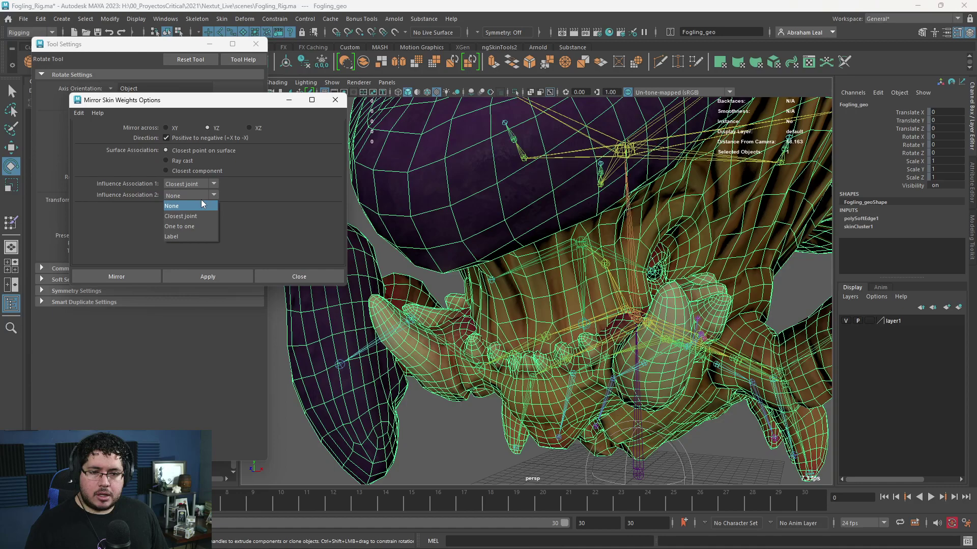
click(198, 185)
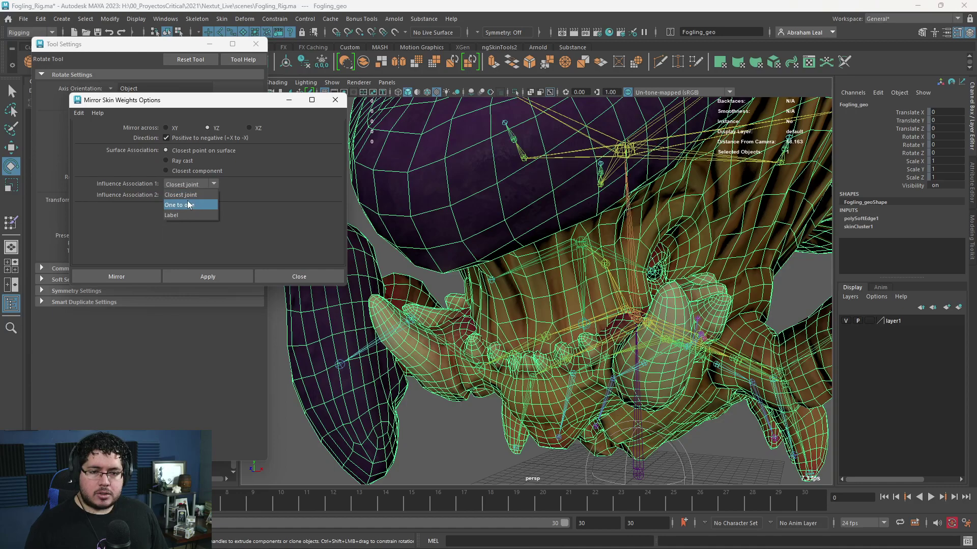
click(187, 200)
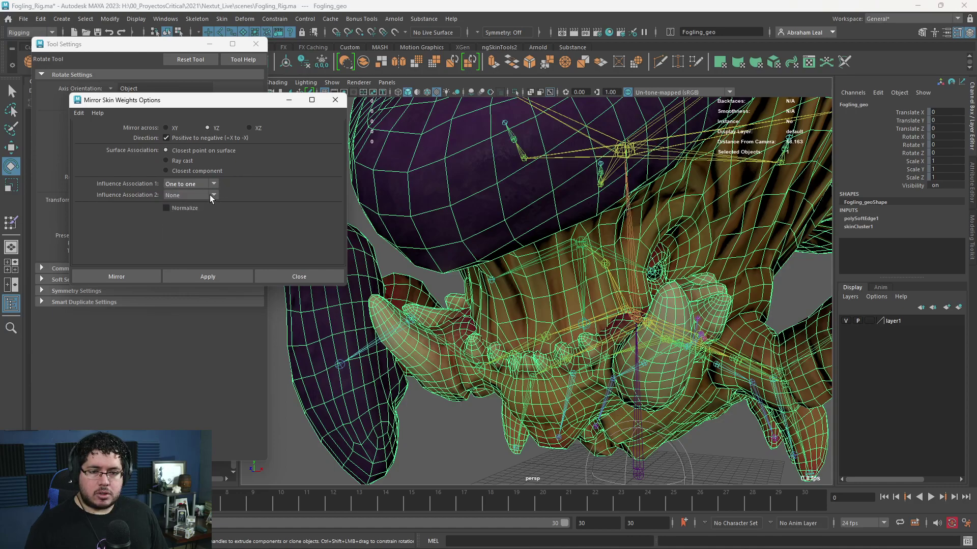
click(211, 197)
click(185, 209)
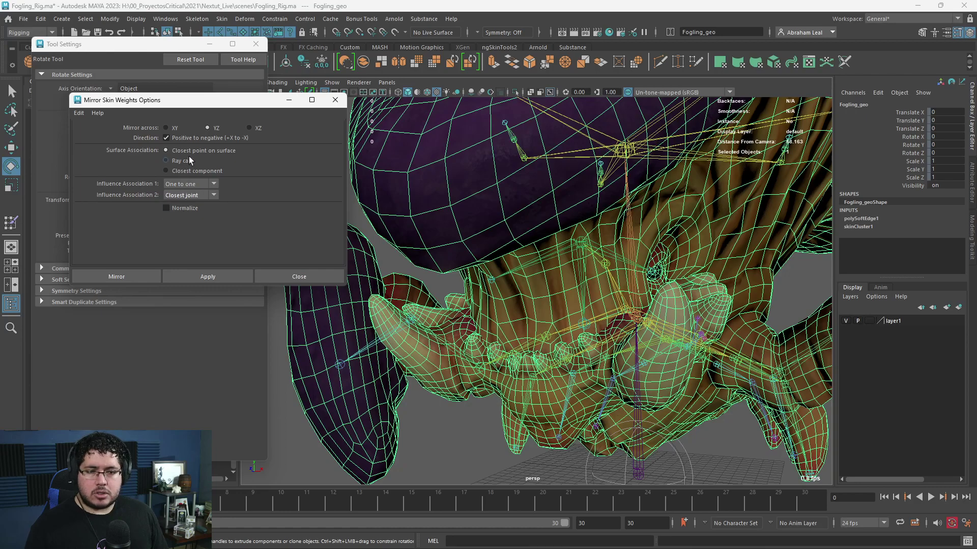
click(208, 277)
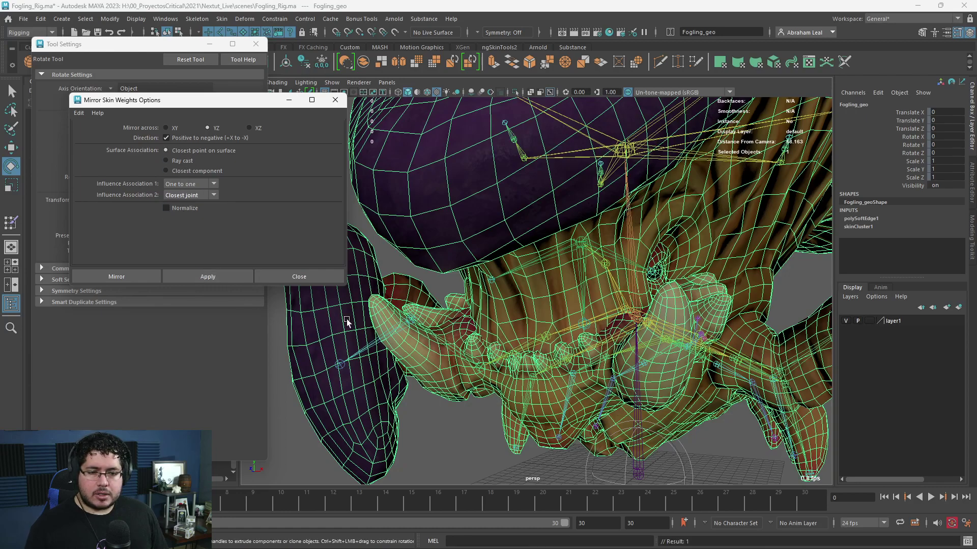
Test-rotate the FOG_R_Eye joint to check the mirrored weights, and undo the rotations.
click(443, 418)
alt+drag(450, 415, 610, 392)
click(570, 272)
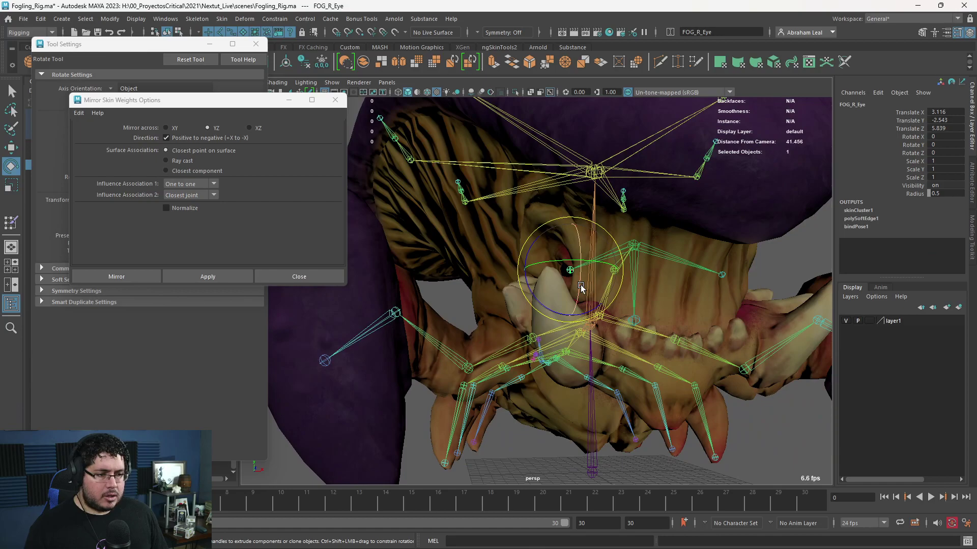
drag(580, 289, 563, 259)
alt+right_drag(563, 260, 563, 240)
alt+drag(563, 240, 514, 244)
drag(540, 300, 562, 253)
key(ctrl+z)
key(ctrl+z)
Close the mirror options and examine the eye's influence on Fogling_geo from the front with the Paint Skin Weights tool.
alt+drag(645, 288, 616, 255)
click(585, 162)
alt+drag(585, 162, 577, 239)
click(576, 238)
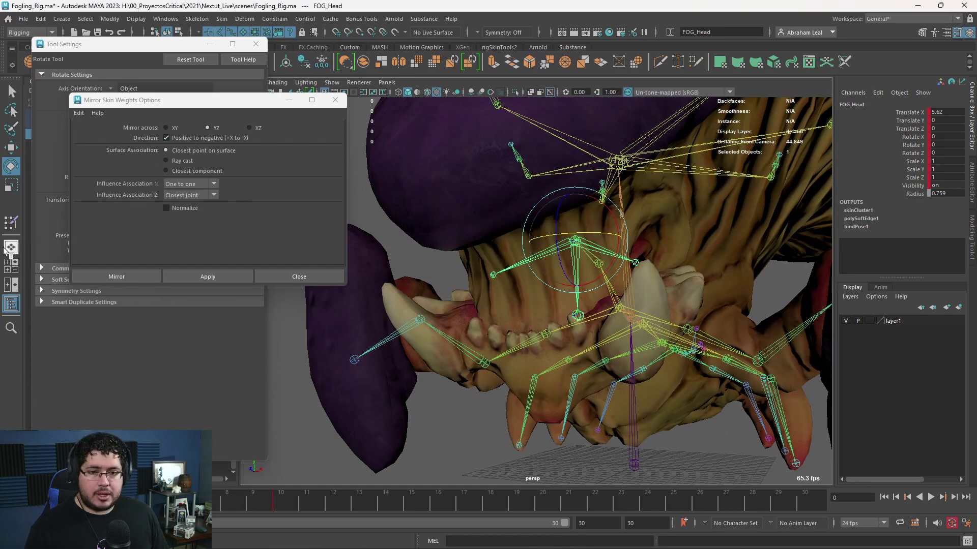
click(13, 224)
alt+drag(461, 275, 526, 259)
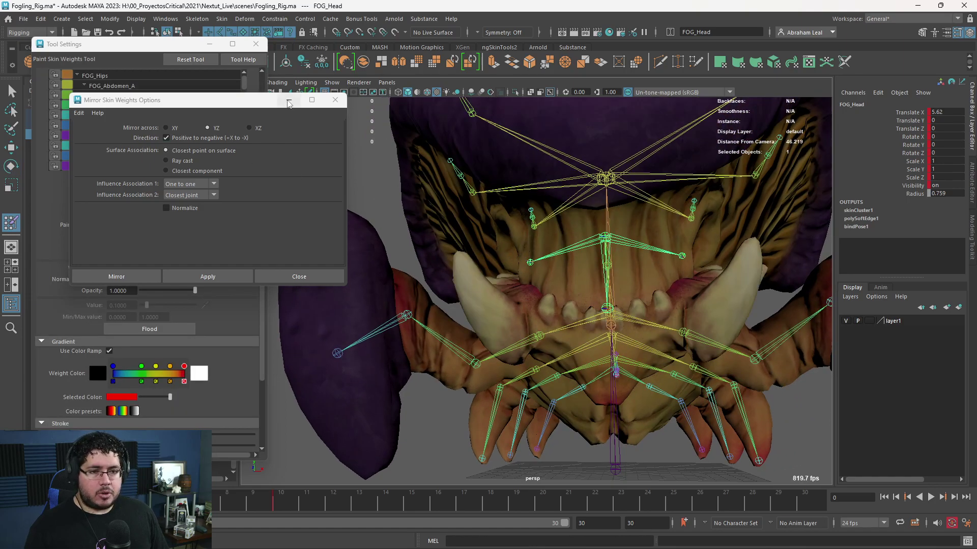
key(q)
click(473, 148)
click(13, 221)
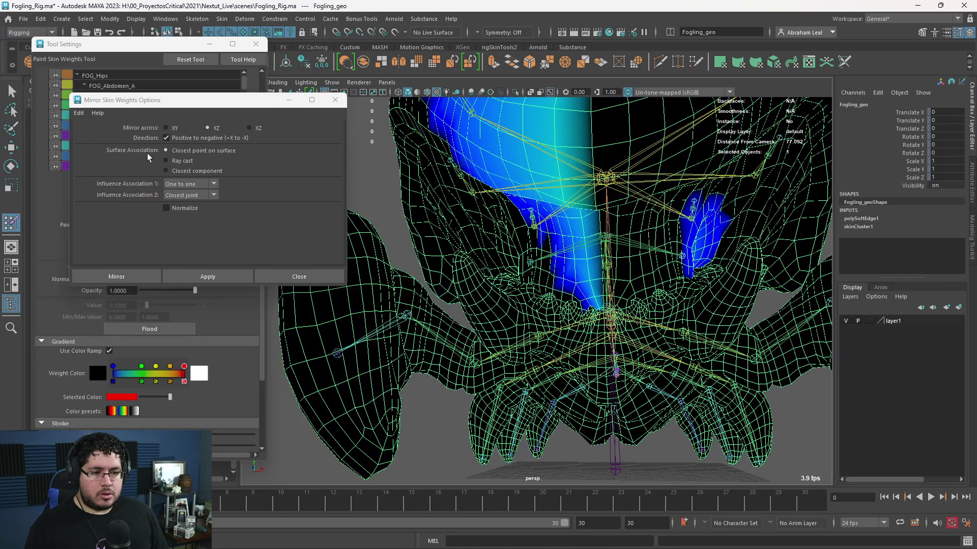
click(333, 101)
scroll(122, 100, down, 5)
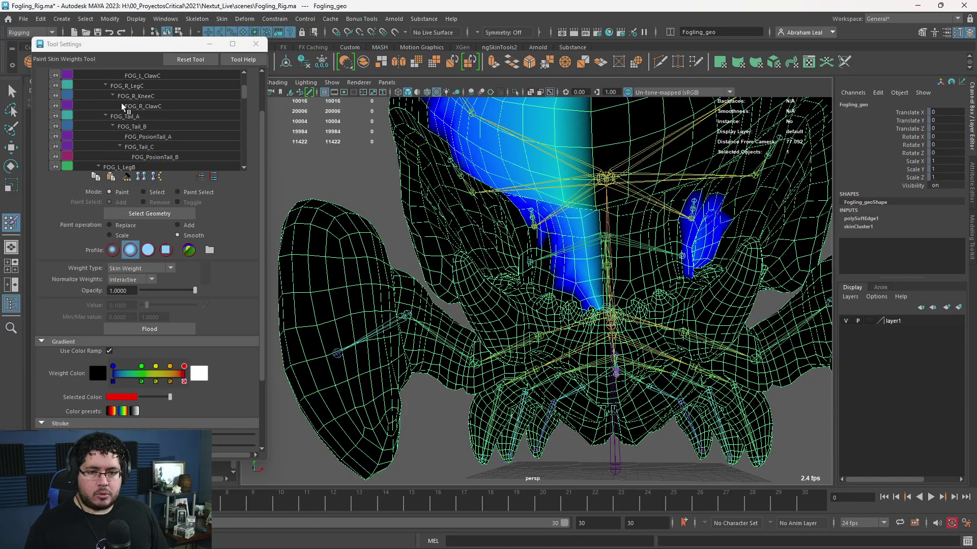
alt+right_drag(525, 249, 453, 236)
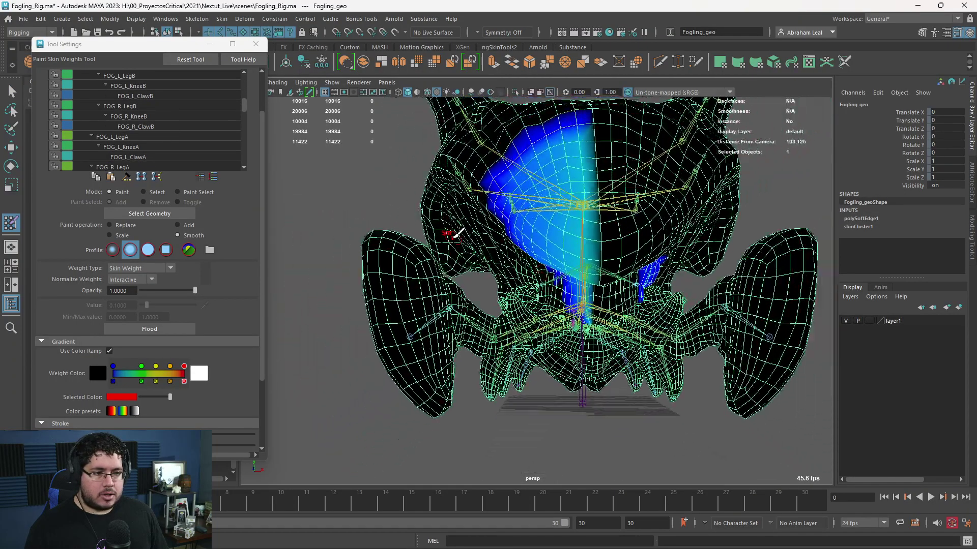
mouse_move(494, 265)
alt+mouse_down()
mouse_move(460, 264)
mouse_move(478, 272)
mouse_move(507, 253)
alt+mouse_up()
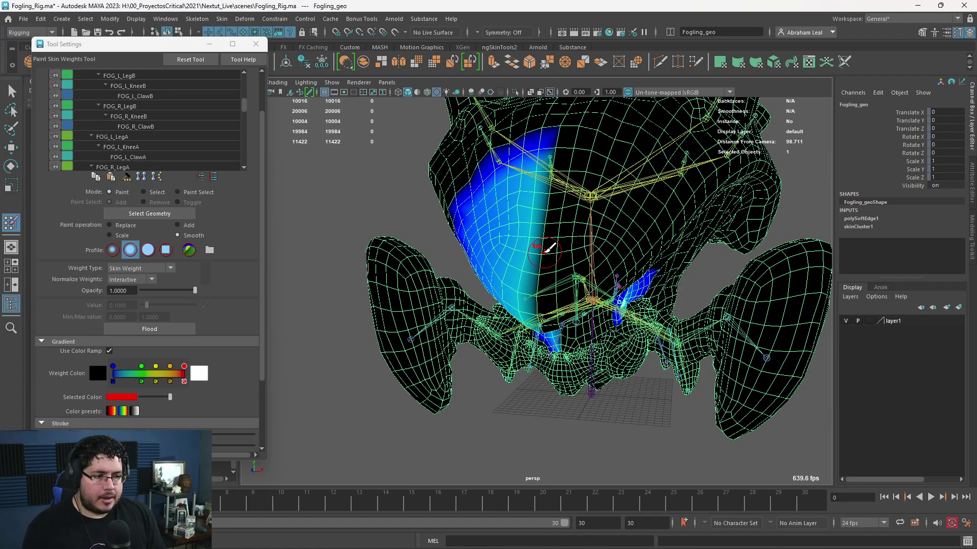
Undo the skin weight mirroring and the selection changes, leaving Fogling_geo selected.
key(ctrl+z)
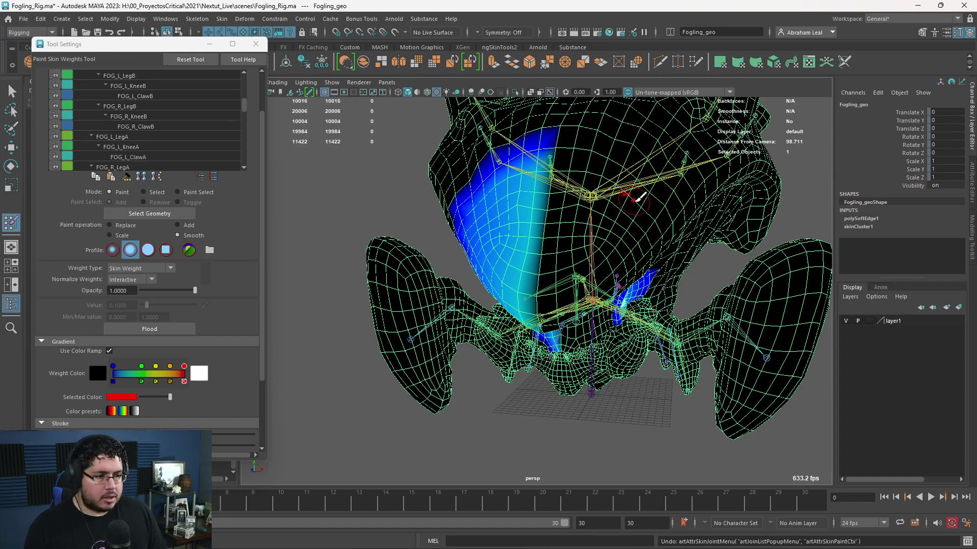
key(ctrl+z)
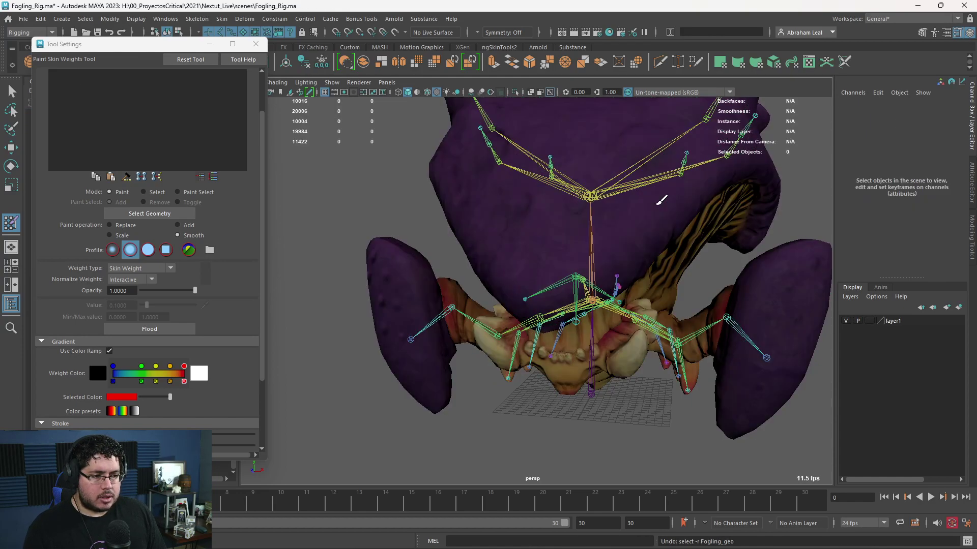
key(w)
click(639, 273)
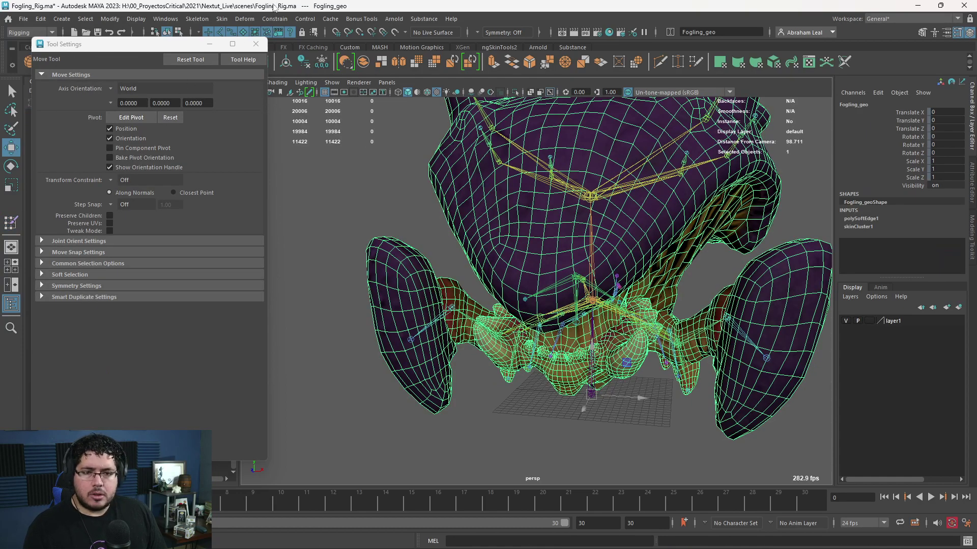
alt+drag(789, 414, 712, 356)
scroll(672, 312, up, 3)
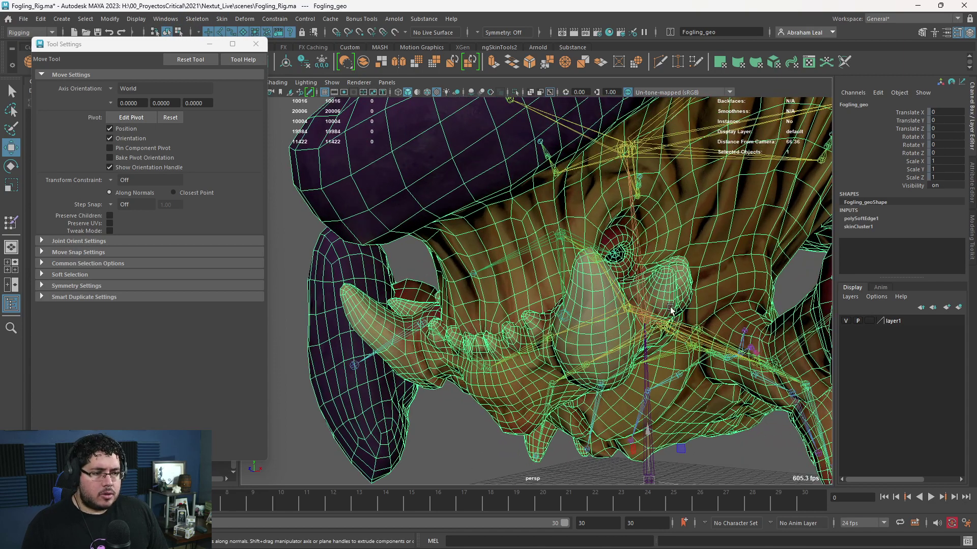
Test-rotate the FOG_L_Eye joint again to check the left eye's weights, and undo the rotation.
click(614, 255)
key(e)
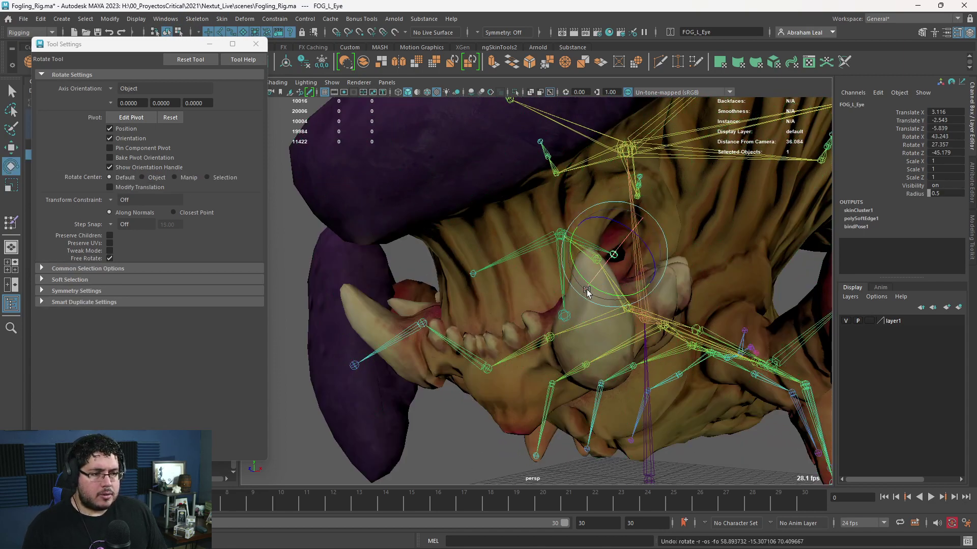
alt+drag(611, 276, 650, 310)
key(ctrl+z)
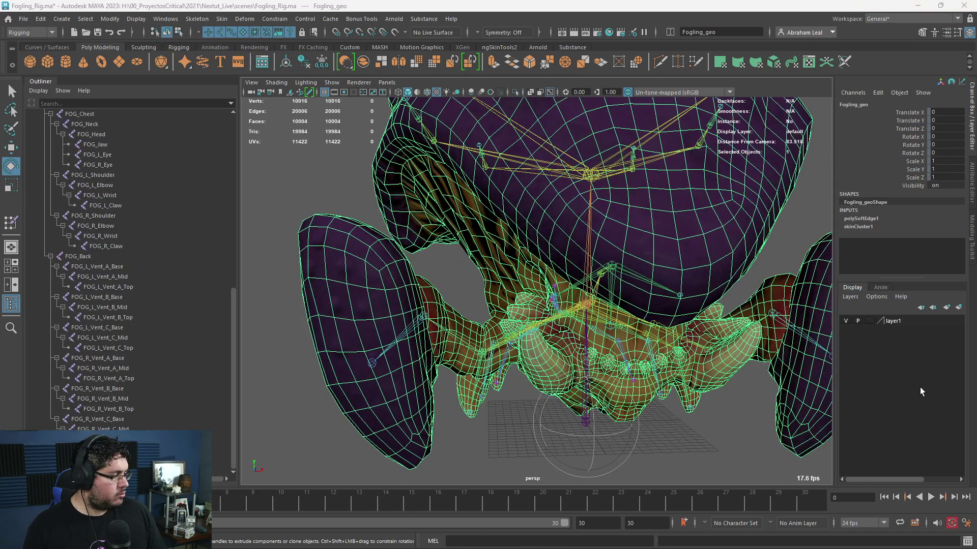
Remove FOG_R_Eye's influence from Fogling_geo by flooding it with a Replace value of 0 using the Paint Skin Weights tool.
click(11, 223)
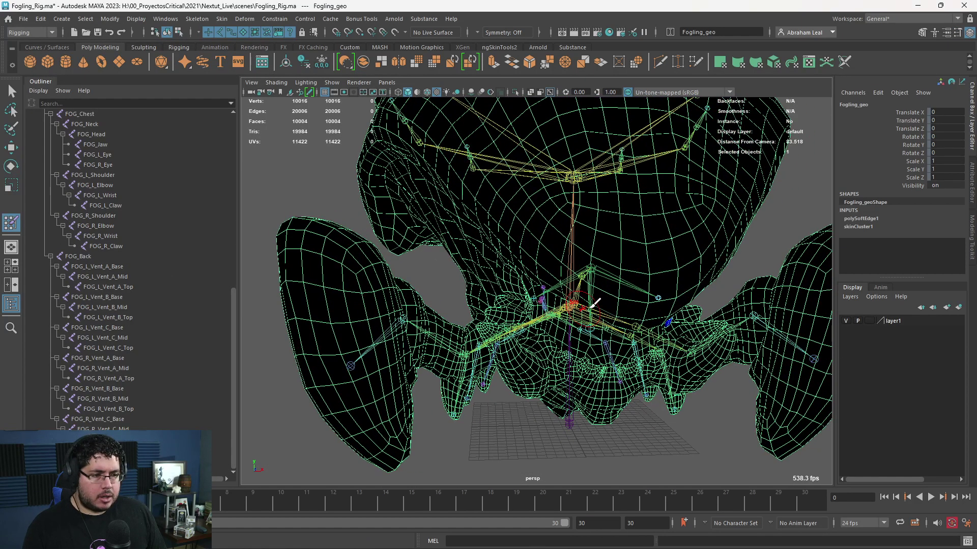
double_click(12, 226)
scroll(147, 162, down, 3)
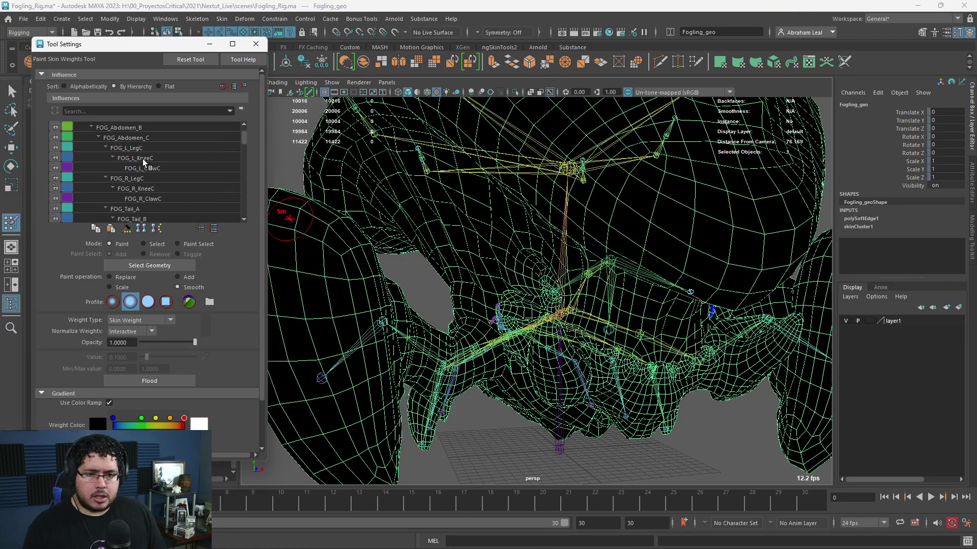
drag(245, 147, 249, 210)
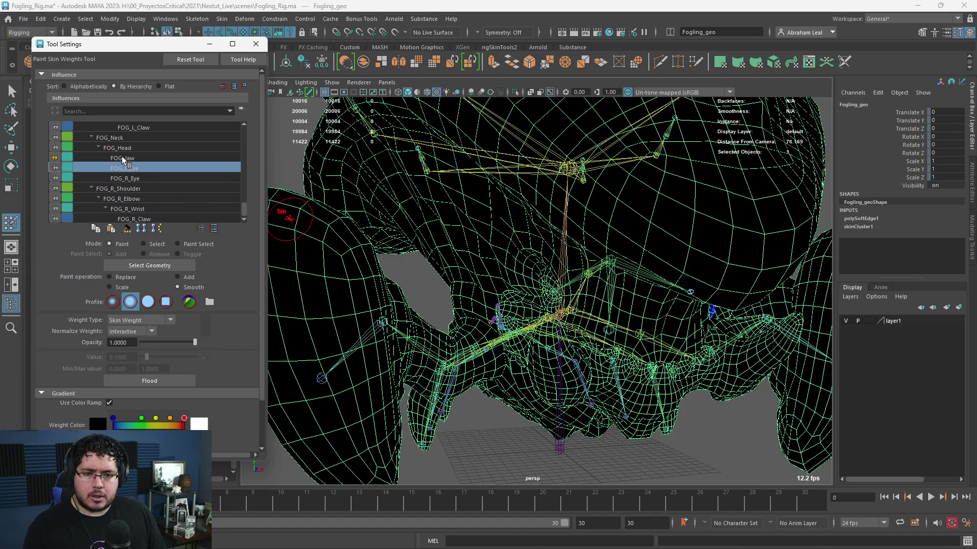
click(130, 180)
scroll(578, 277, down, 2)
alt+drag(578, 277, 520, 291)
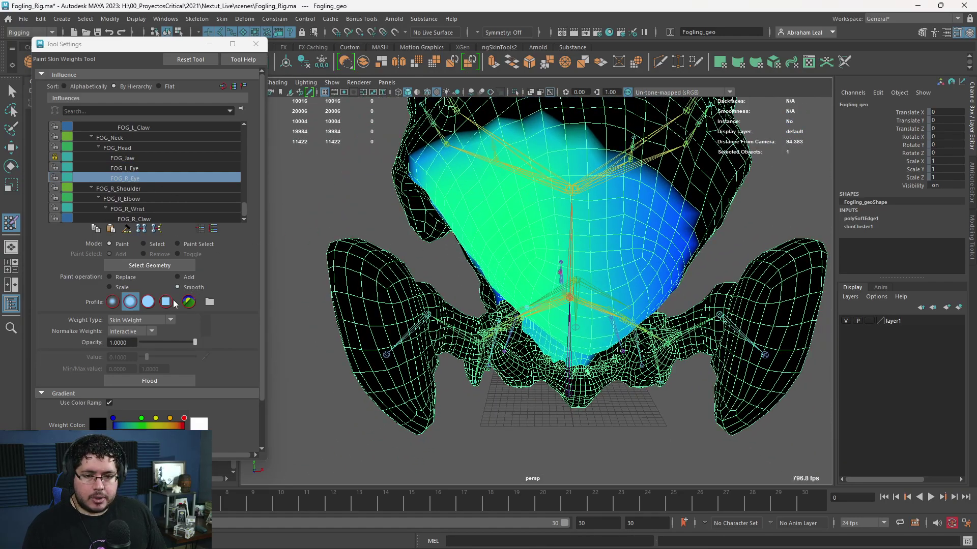
alt+drag(432, 283, 559, 209)
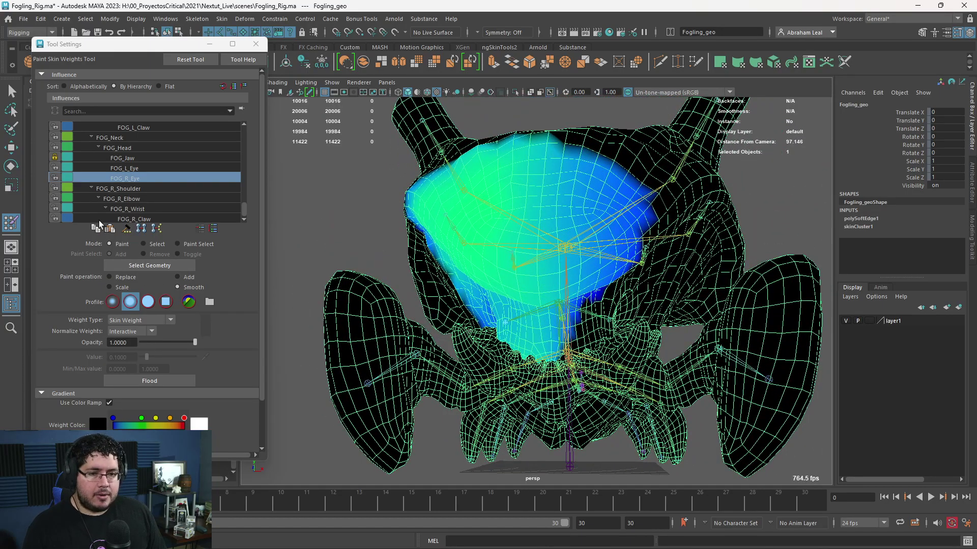
click(121, 279)
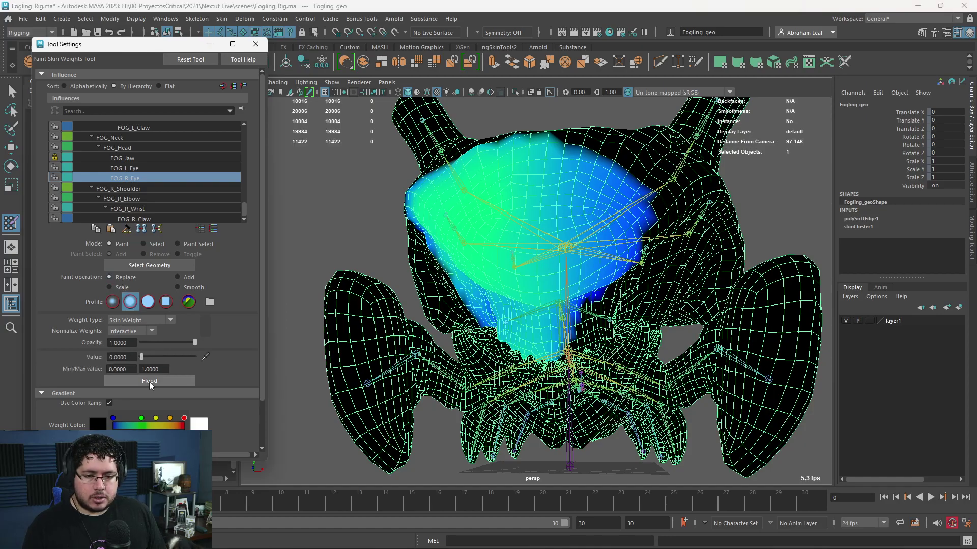
key(q)
Test-rotate the FOG_L_Eye joint to check the eye after the influence cleanup, and undo the rotation.
alt+drag(549, 280, 501, 293)
alt+right_drag(501, 292, 590, 336)
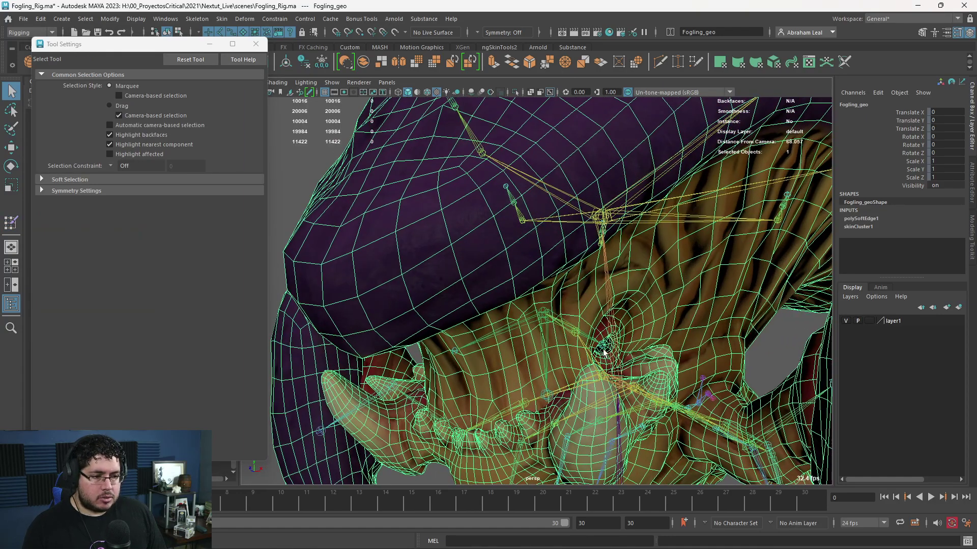
click(602, 349)
key(e)
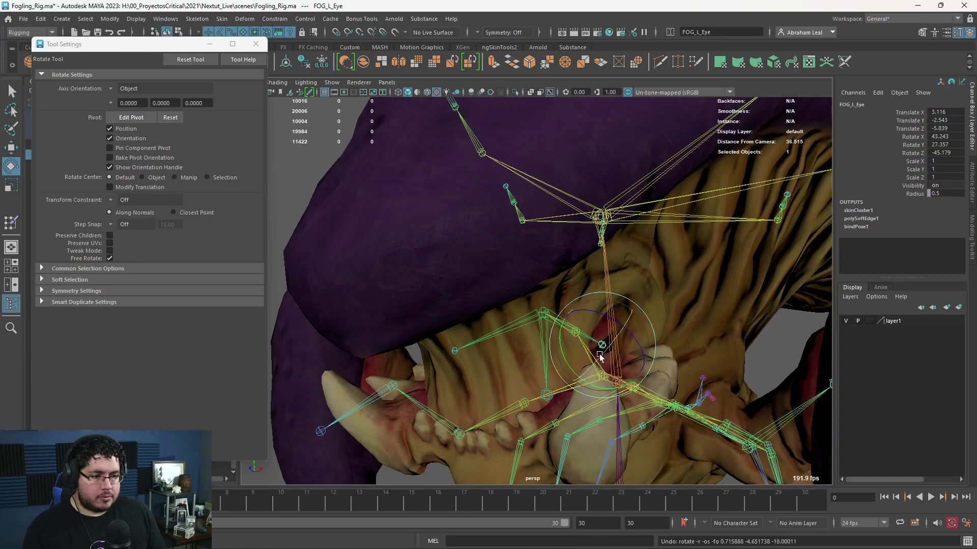
Select Fogling_geo and mirror its skin weights again.
click(475, 251)
click(222, 18)
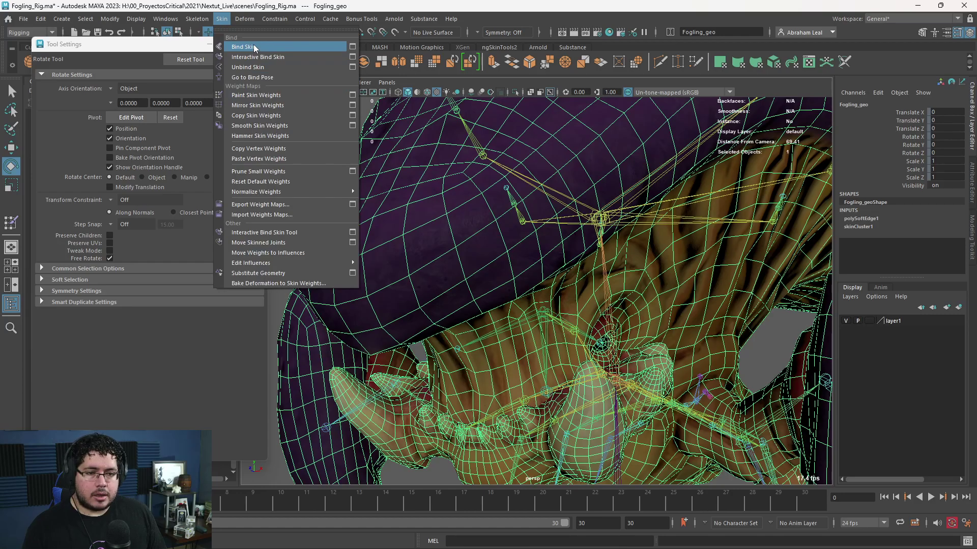
click(408, 211)
scroll(408, 240, down, 2)
alt+drag(409, 211, 442, 244)
Test-rotate the FOG_R_Eye joint to check the right eye's deformation up close, and undo the last rotation.
click(364, 287)
alt+drag(364, 287, 432, 292)
click(523, 334)
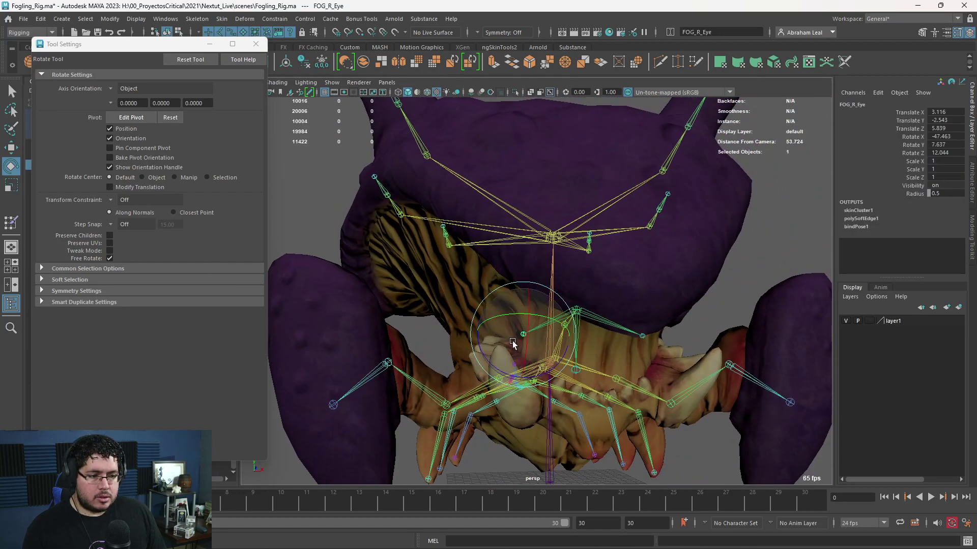
drag(512, 342, 536, 315)
alt+right_drag(537, 316, 600, 351)
alt+drag(464, 301, 489, 293)
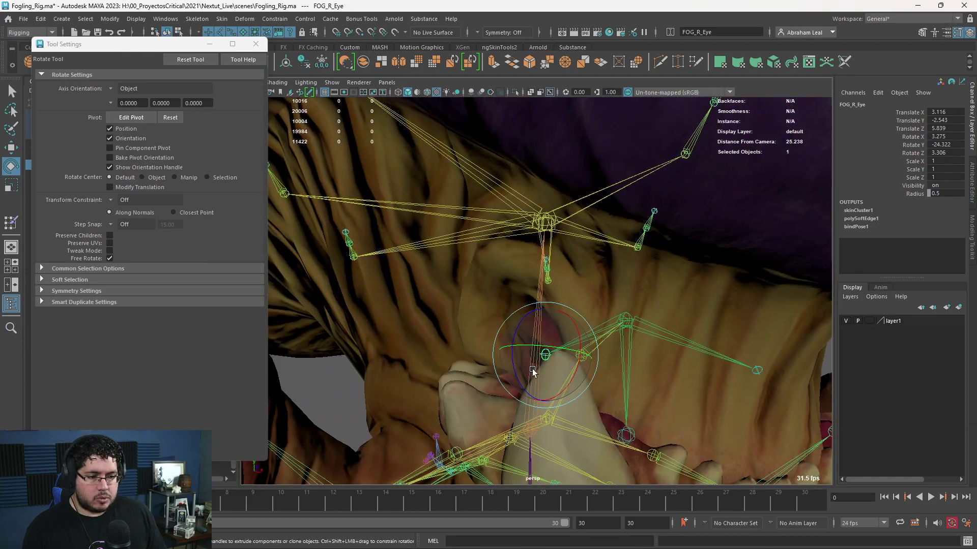
drag(532, 371, 543, 383)
key(ctrl+z)
alt+right_drag(656, 353, 499, 303)
mouse_move(501, 346)
alt+mouse_down()
mouse_move(513, 352)
mouse_move(502, 351)
alt+mouse_up()
alt+right_drag(572, 331, 531, 297)
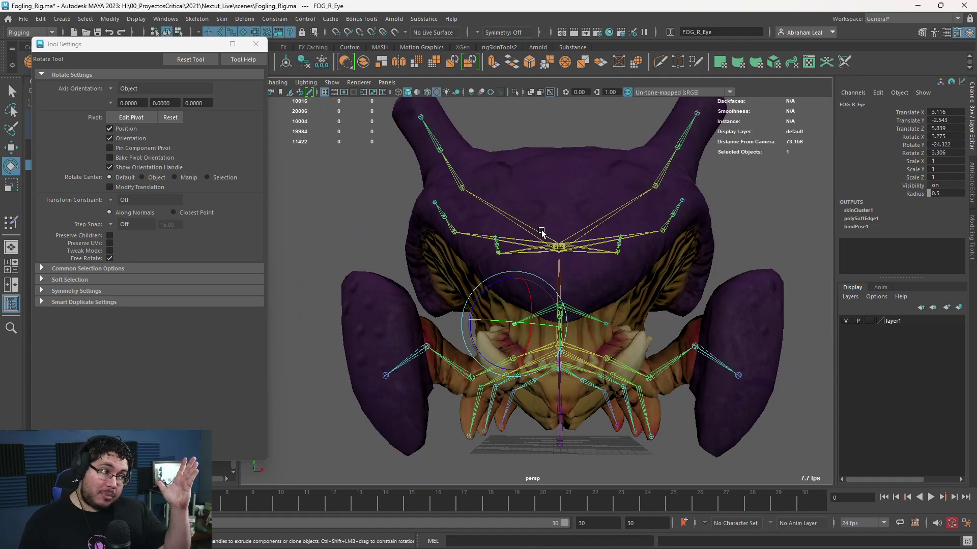
Try rotating the jaw joint to check how the mouth deforms, and undo the rotation.
alt+drag(542, 231, 506, 258)
alt+right_drag(506, 259, 601, 381)
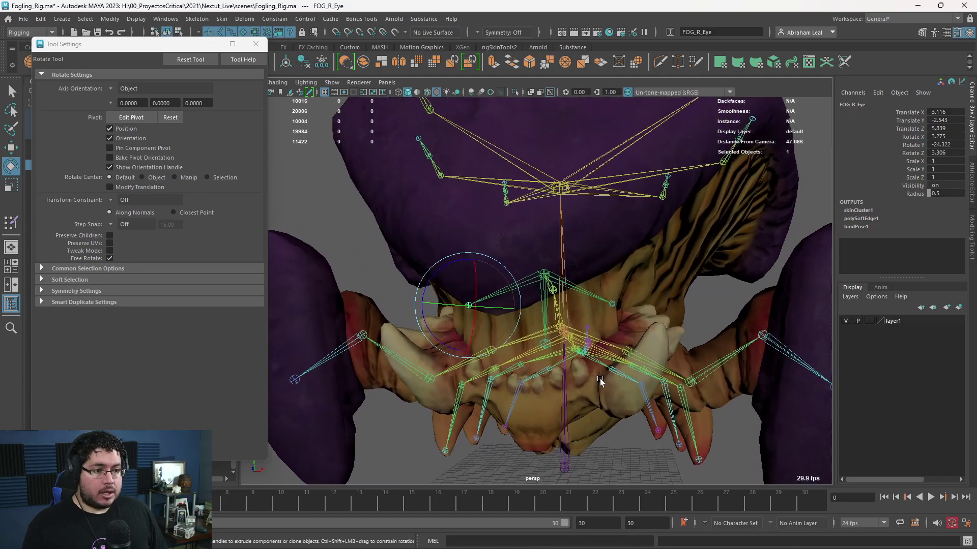
alt+drag(600, 382, 544, 353)
click(527, 343)
drag(501, 328, 505, 342)
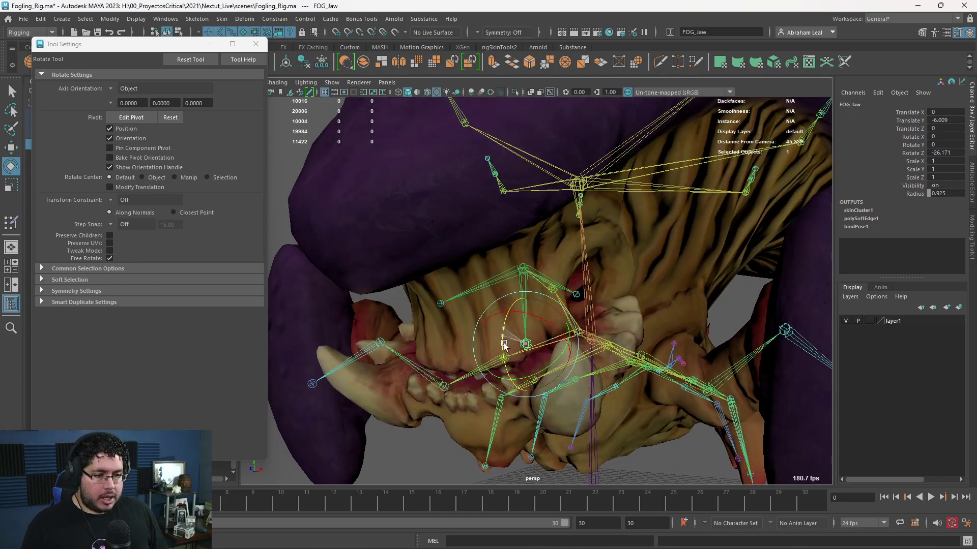
key(ctrl+z)
Try rotating the left eye joint and the head joint, and undo the head rotation.
click(575, 294)
drag(575, 296, 521, 306)
click(526, 296)
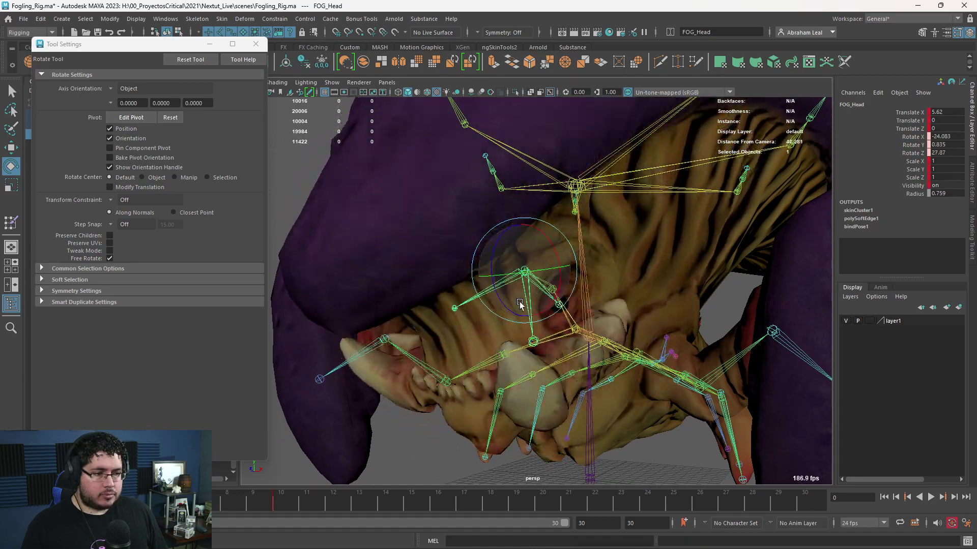
key(ctrl+z)
scroll(571, 283, down, 4)
alt+drag(572, 283, 605, 316)
key(ctrl+z)
alt+drag(662, 331, 663, 295)
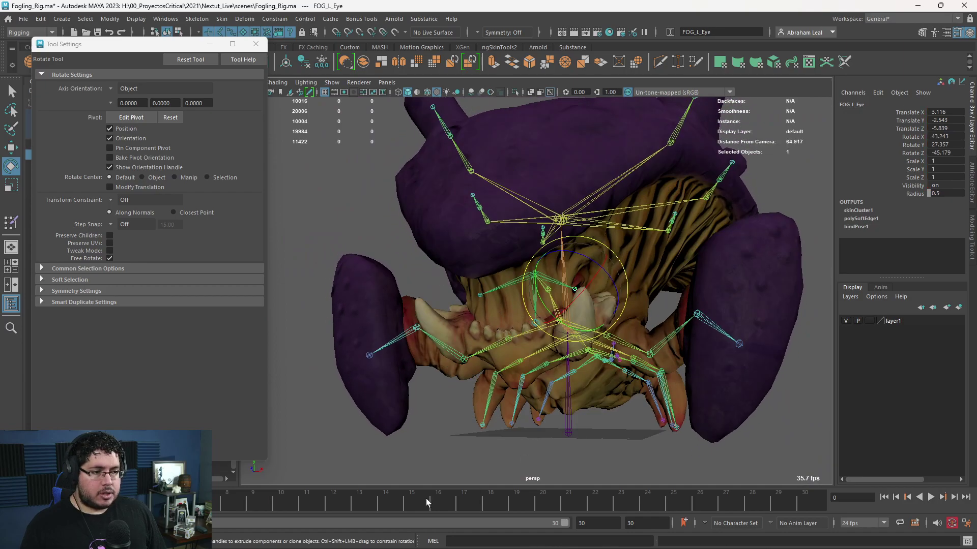
Reset the left eye joint's X, Y and Z rotation to 0.
drag(152, 501, 13, 501)
scroll(558, 456, up, 4)
alt+drag(529, 448, 585, 448)
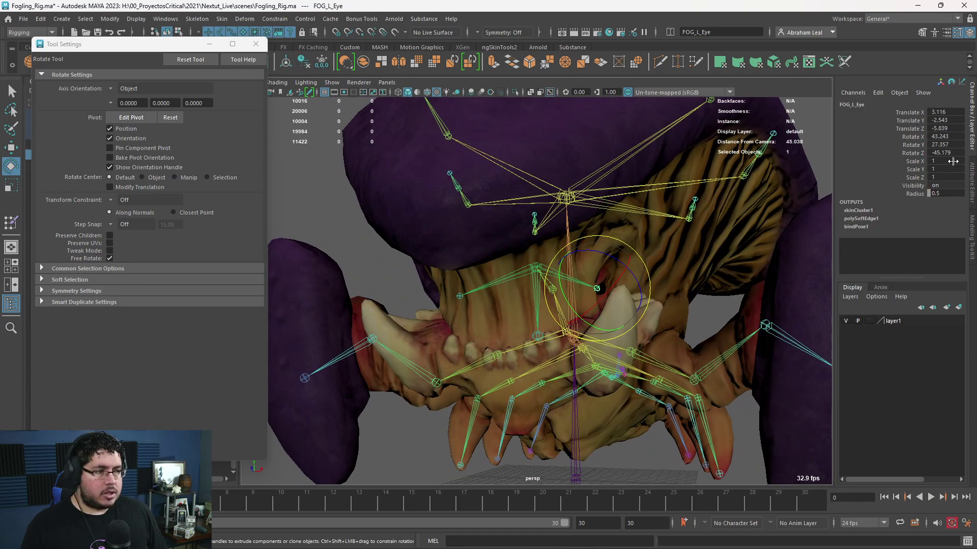
drag(941, 136, 944, 159)
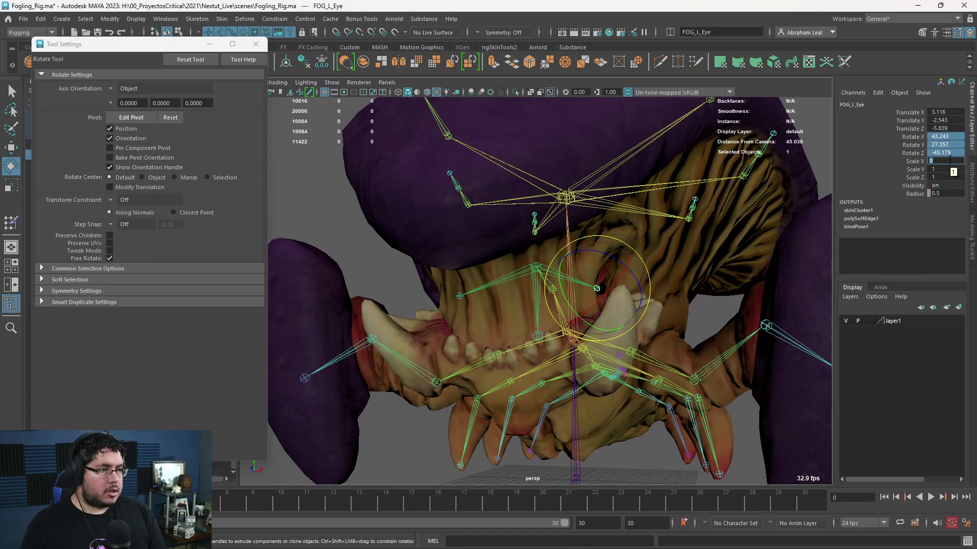
click(941, 137)
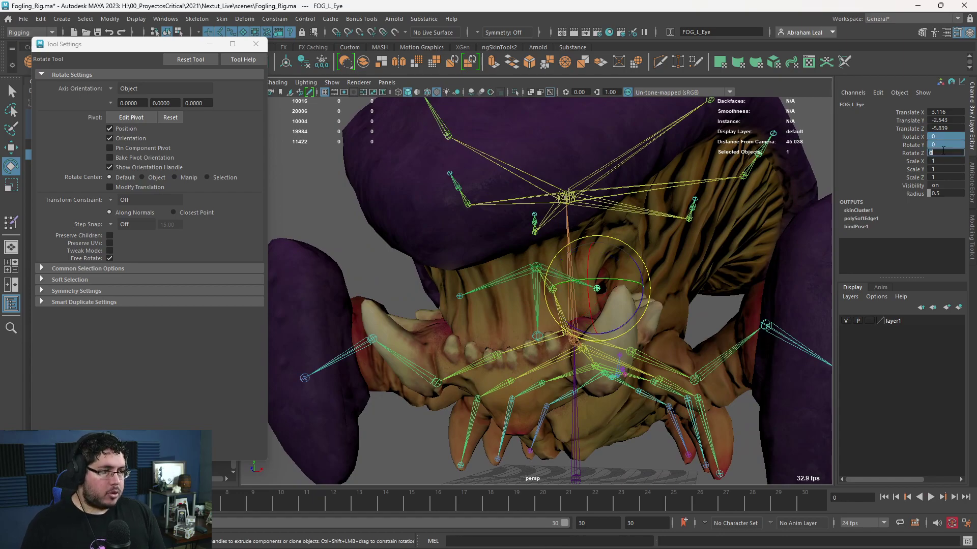
Reset the right eye joint's rotation on all three axes.
alt+drag(585, 239, 618, 285)
click(485, 308)
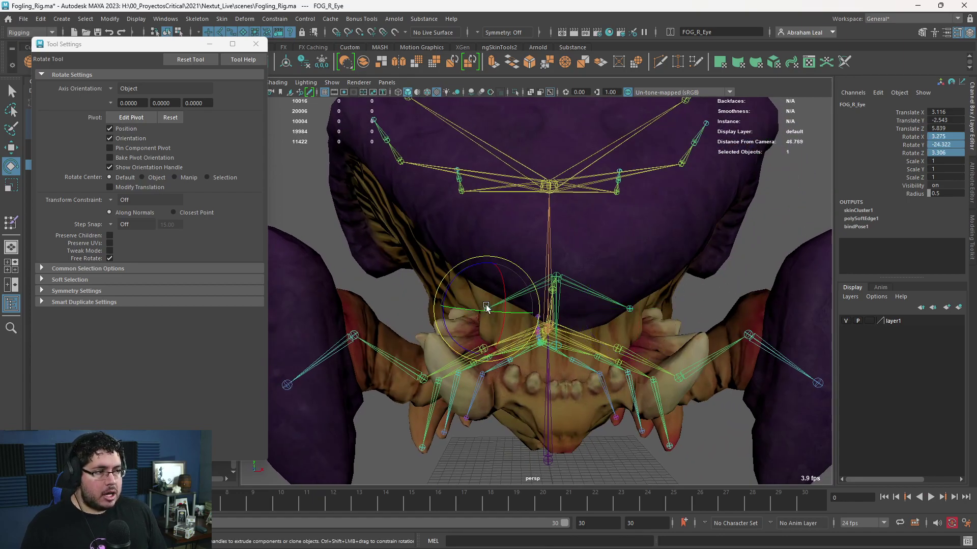
click(942, 137)
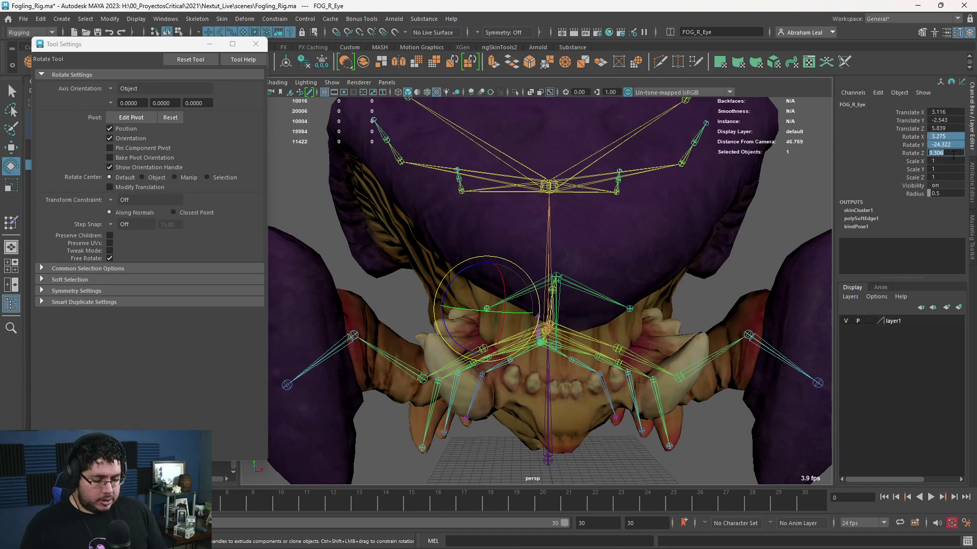
Select the leg and knee joints of all three left legs (A, B and C).
alt+drag(805, 283, 449, 291)
click(721, 321)
scroll(449, 291, down, 3)
alt+right_drag(450, 294, 716, 444)
click(626, 281)
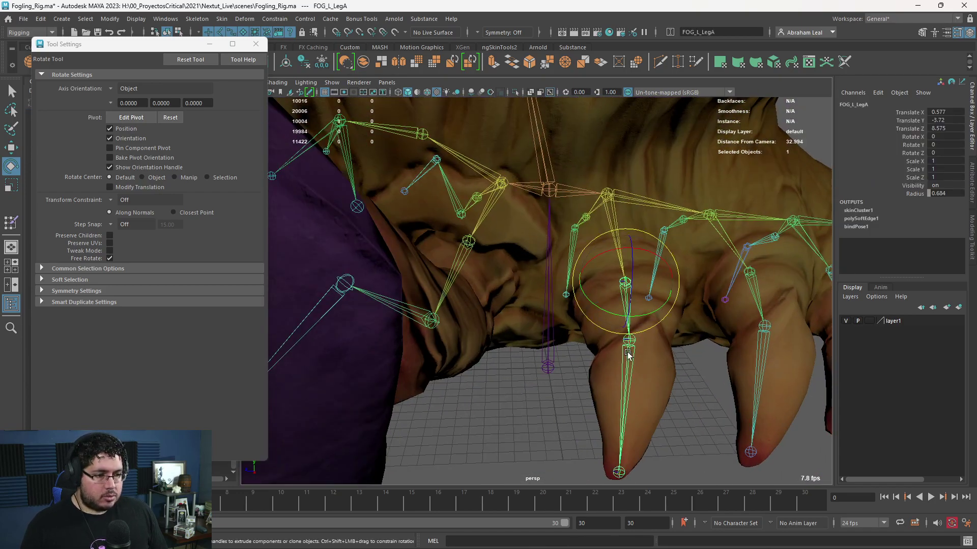
key(q)
shift+click(748, 276)
shift+click(763, 324)
alt+middle_drag(763, 324, 653, 320)
shift+click(739, 265)
alt+drag(753, 316, 666, 300)
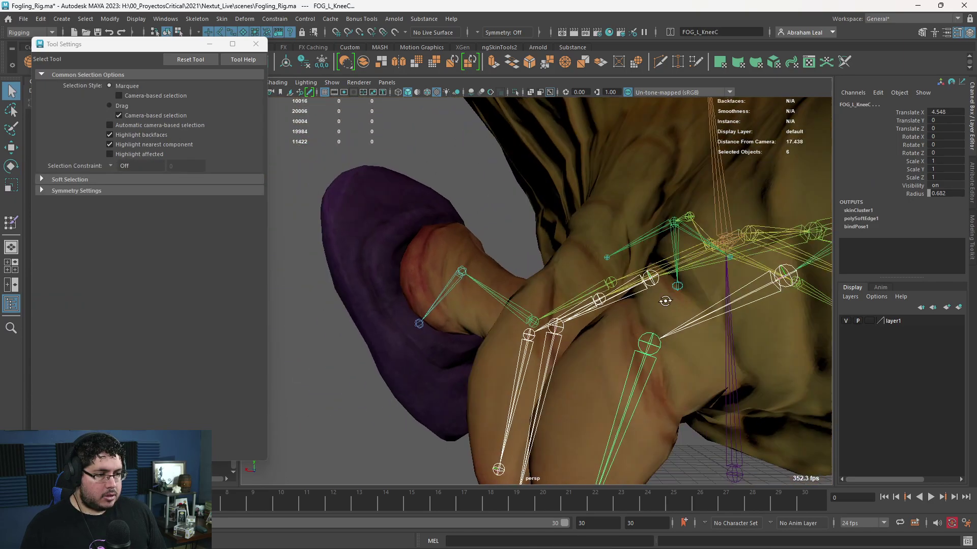
Add the leg and knee joints of all three right legs to the selection.
alt+right_drag(666, 301, 547, 285)
alt+drag(547, 285, 532, 309)
alt+right_drag(529, 290, 447, 269)
alt+drag(448, 269, 433, 303)
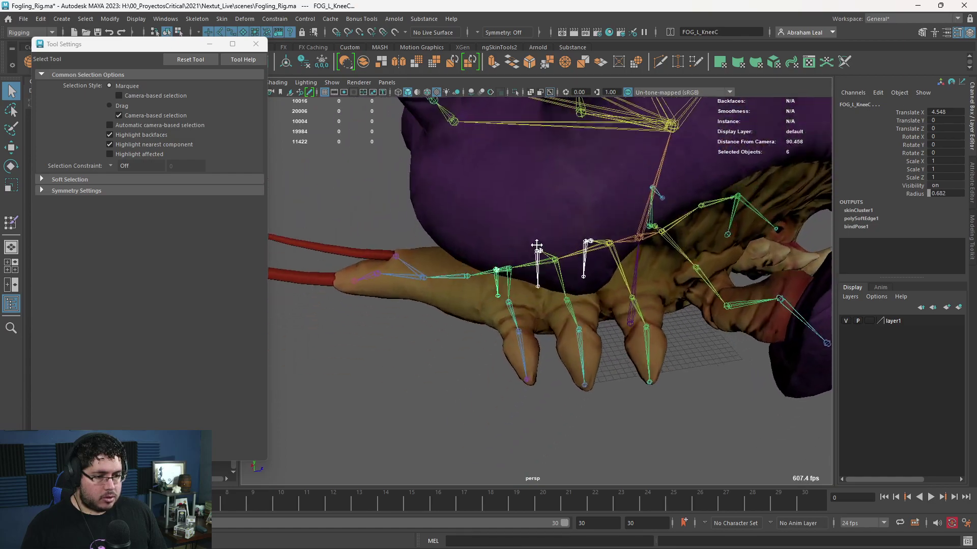
alt+right_drag(433, 303, 494, 306)
shift+click(494, 306)
shift+click(588, 304)
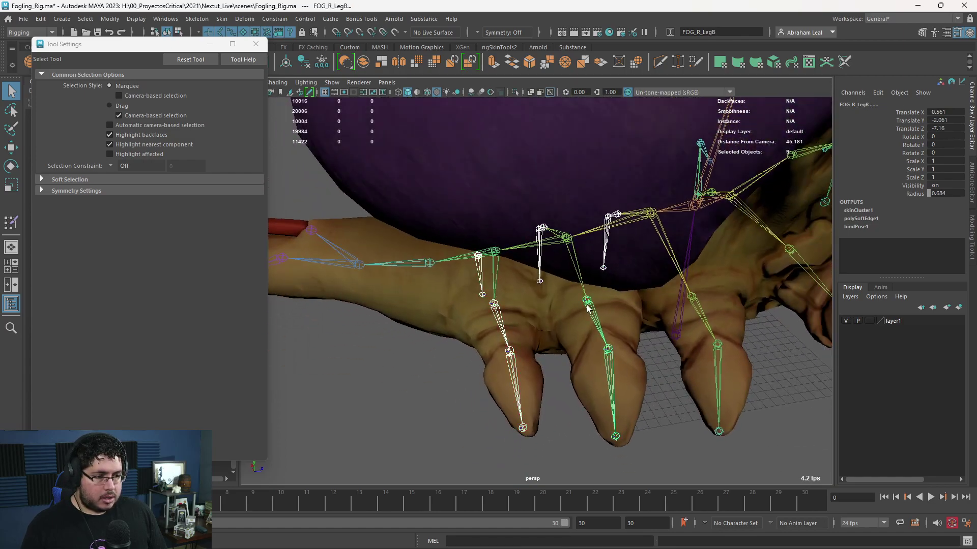
shift+click(721, 354)
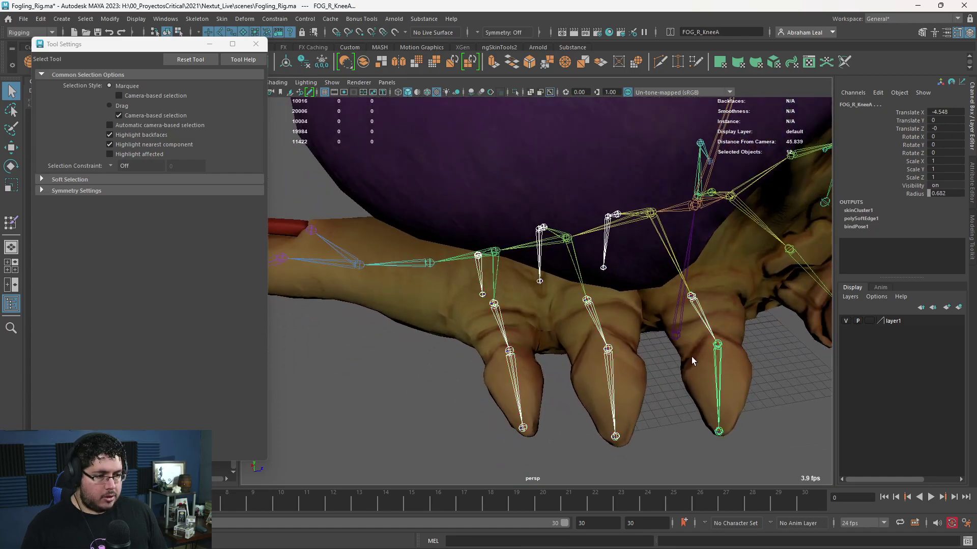
alt+drag(692, 358, 672, 270)
Rotate the selected leg and knee joints to about -15 on Z, undoing the extra rotation, and clear the selection.
key(e)
mouse_move(759, 262)
mouse_down()
mouse_move(762, 300)
mouse_move(750, 267)
mouse_move(757, 272)
mouse_up()
alt+drag(757, 273, 671, 289)
key(ctrl+z)
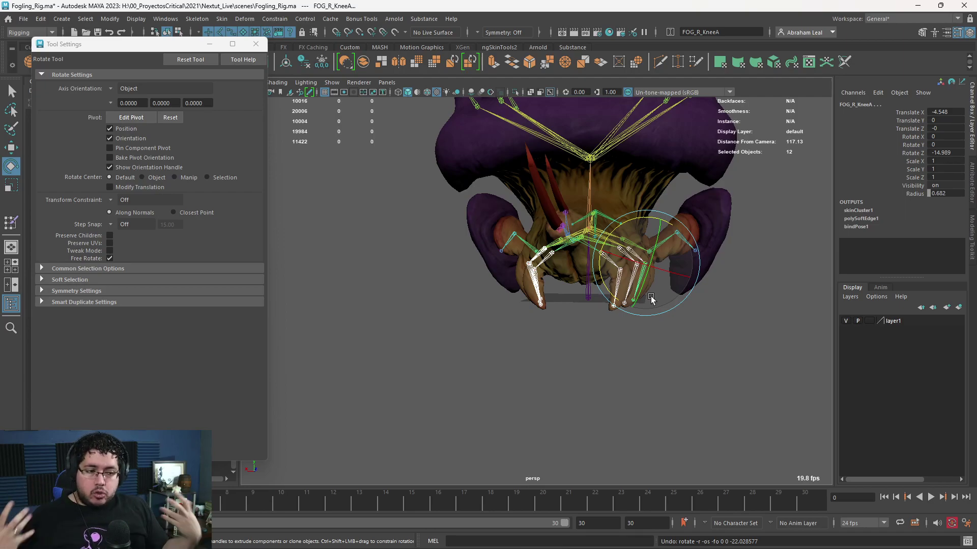
alt+drag(649, 299, 622, 333)
alt+right_drag(616, 395, 672, 400)
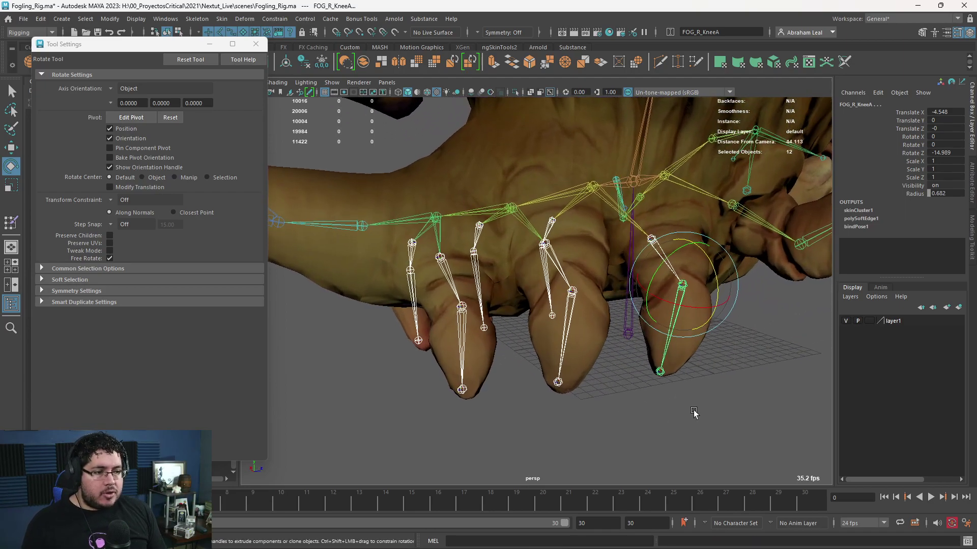
click(693, 411)
Try rotating the FOG_R_LegA joint to check its deformation, and undo the rotation.
click(652, 242)
alt+middle_drag(652, 241, 616, 318)
drag(623, 276, 639, 173)
key(ctrl+z)
alt+right_drag(597, 231, 539, 209)
alt+drag(539, 209, 518, 252)
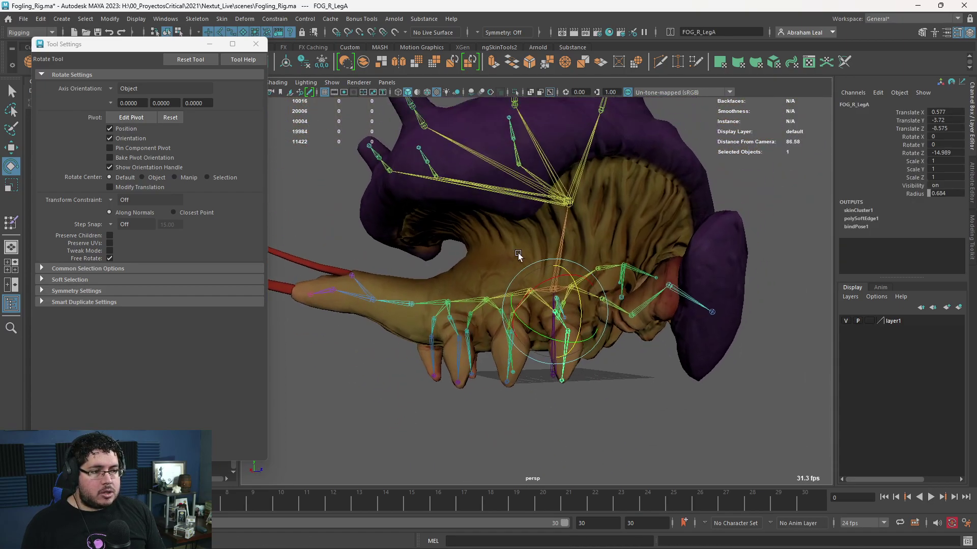
Check the FOG_Back joint, then select the creature mesh and start the Paint Skin Weights tool.
alt+right_drag(518, 252, 553, 291)
click(568, 205)
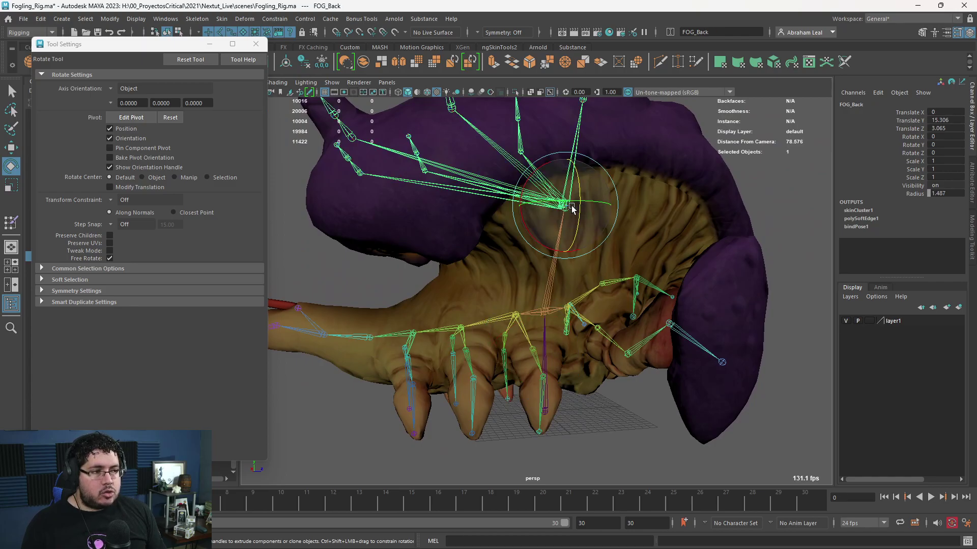
alt+drag(572, 208, 521, 198)
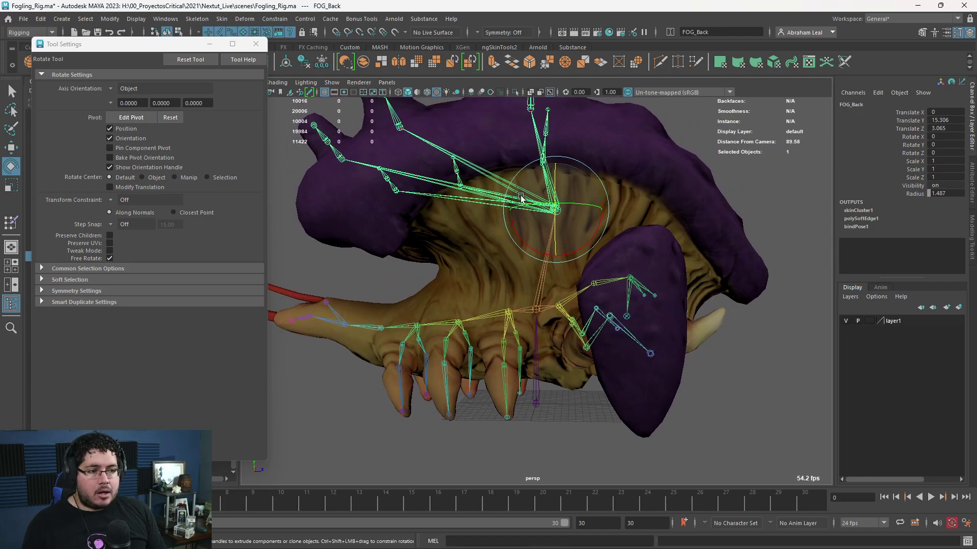
click(330, 260)
click(9, 226)
alt+drag(458, 255, 295, 270)
alt+drag(431, 282, 376, 280)
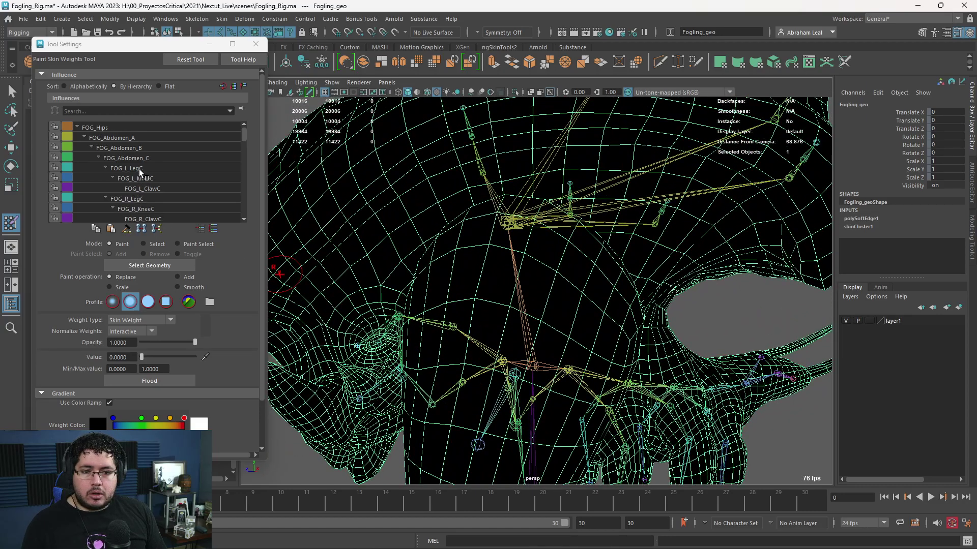
Choose the FOG_Back influence and inspect its weights on both sides of the body.
scroll(153, 183, down, 3)
scroll(155, 181, down, 5)
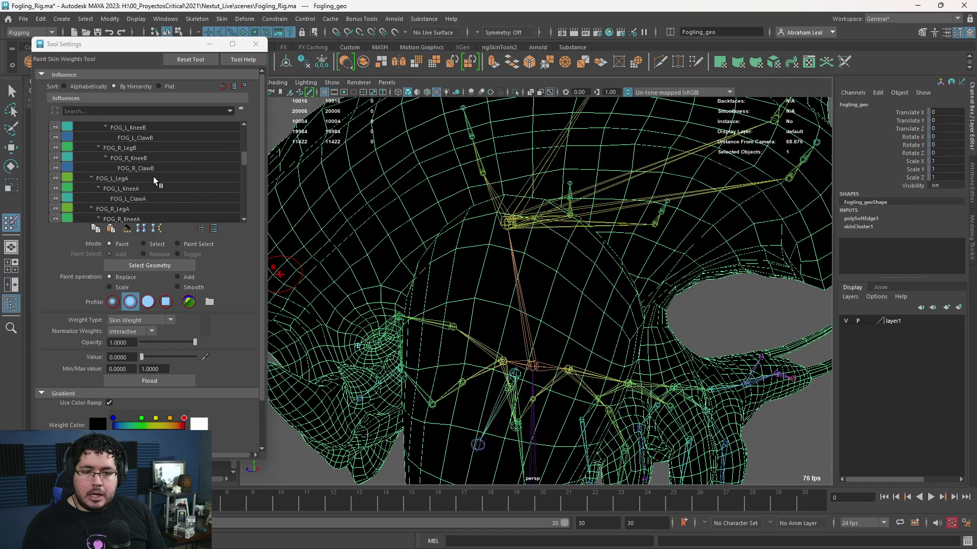
click(106, 188)
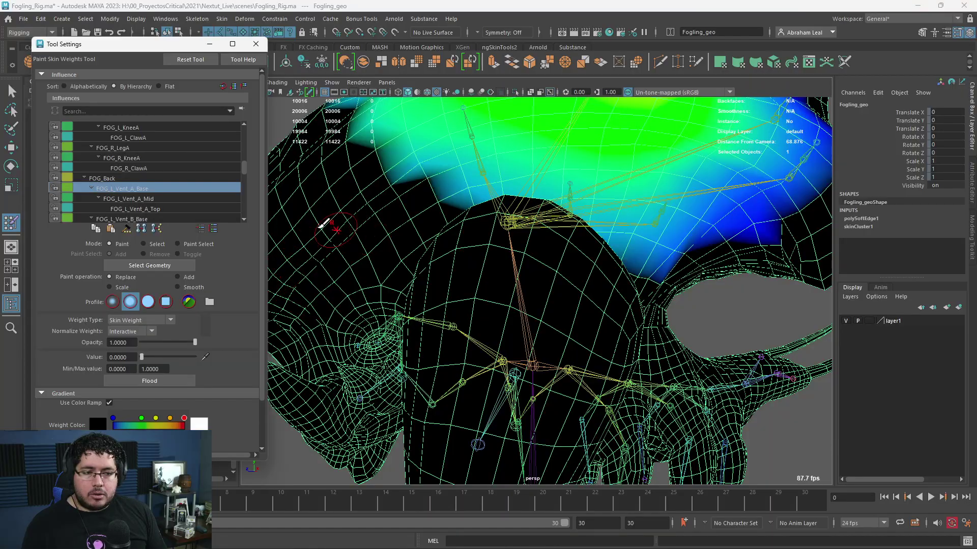
click(125, 178)
mouse_move(714, 262)
alt+mouse_down()
mouse_move(519, 244)
mouse_move(484, 298)
alt+mouse_up()
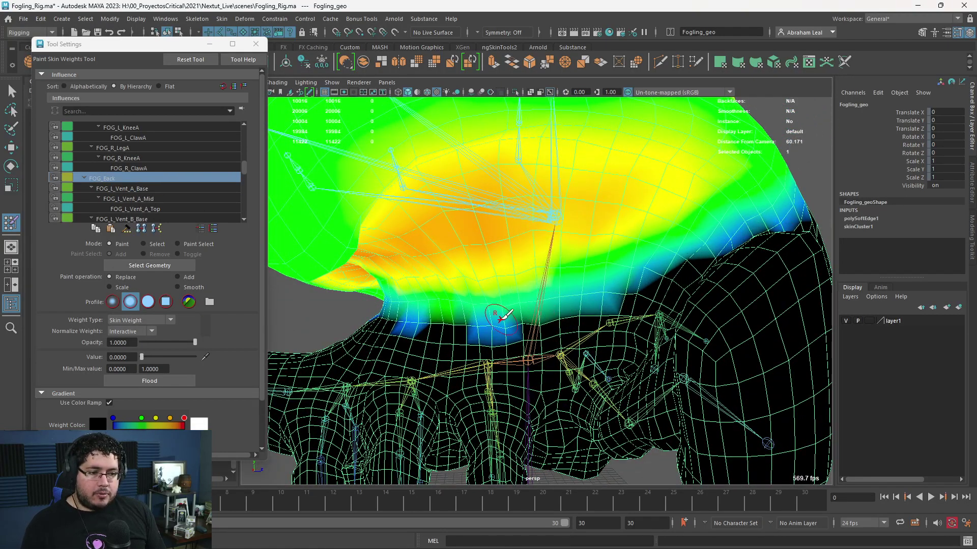
alt+drag(447, 300, 576, 303)
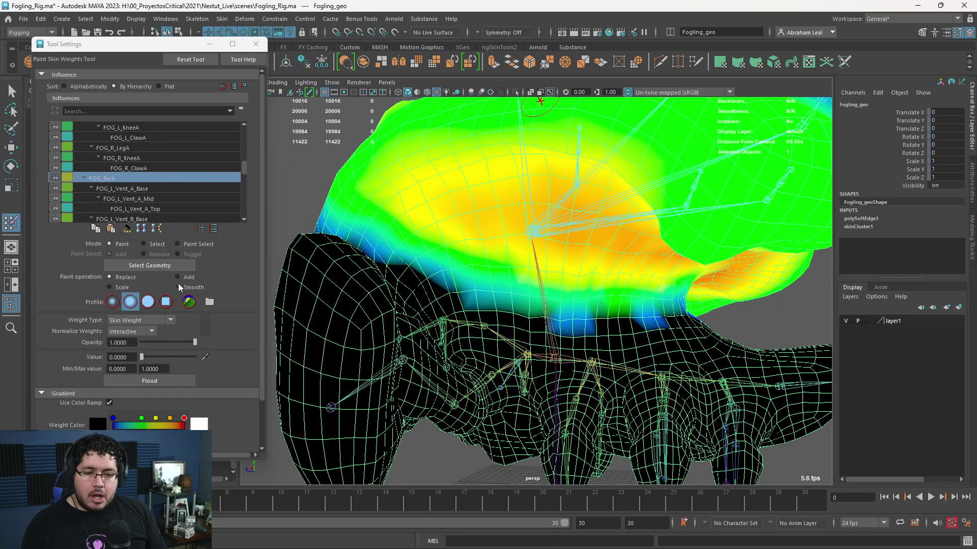
Set the paint operation to Smooth and smooth the FOG_Back weights along the lower edge of their influence on the body's side.
click(141, 404)
scroll(142, 405, down, 3)
click(93, 425)
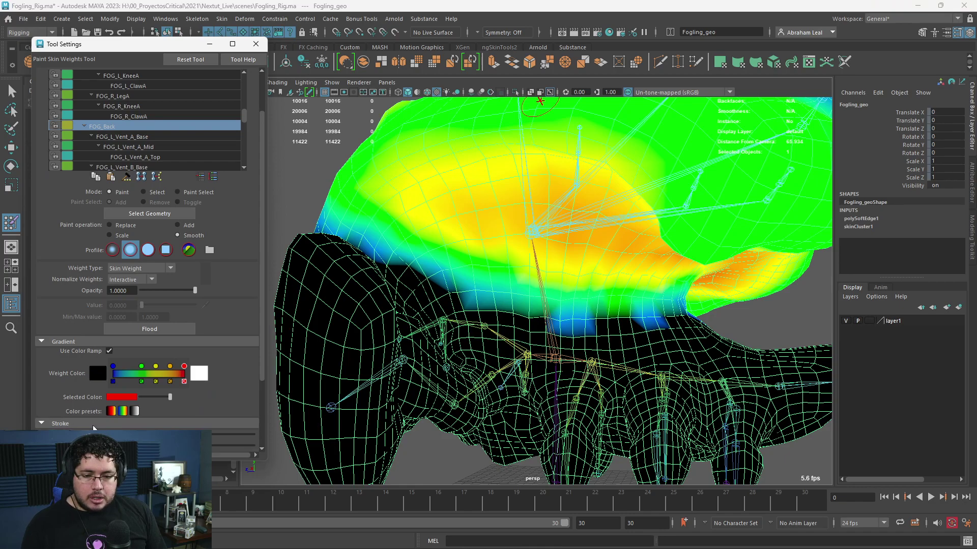
mouse_move(626, 305)
mouse_down()
mouse_move(617, 316)
mouse_move(639, 291)
mouse_move(648, 321)
mouse_up()
alt+drag(647, 323, 580, 336)
Try rotating the FOG_L_LegA joint to check its deformation, and undo the rotation.
key(q)
click(556, 399)
key(e)
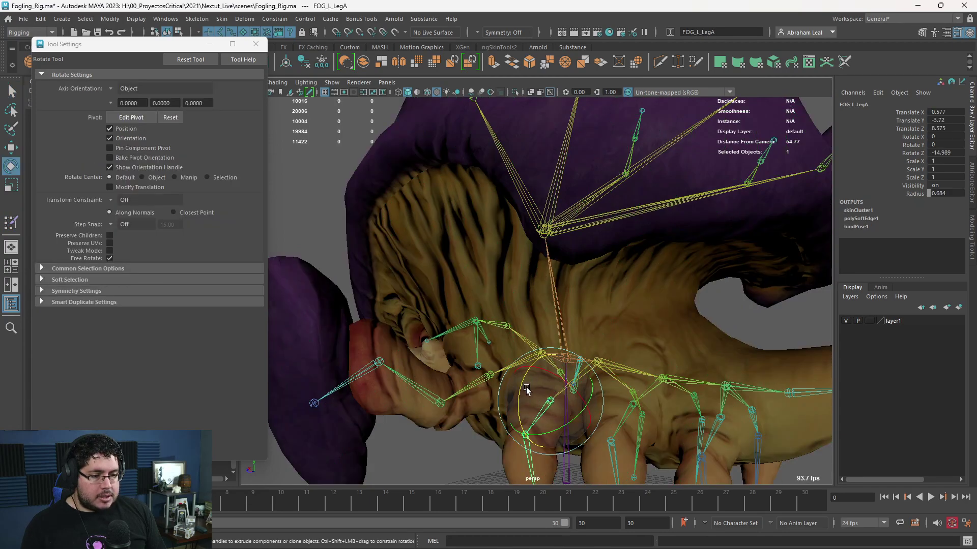
drag(523, 392, 565, 313)
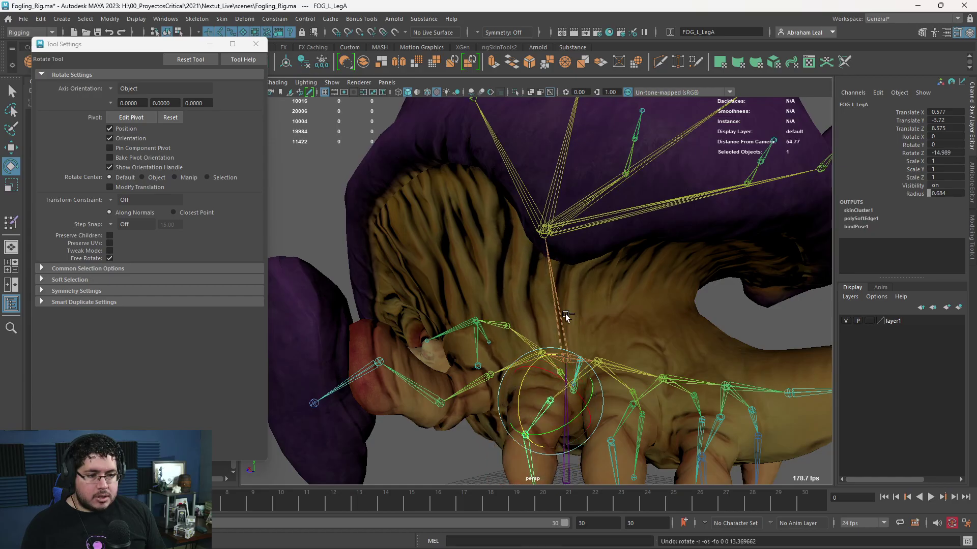
Return to painting the mesh's skin weights and add FOG_Back weight on the purple shell with value 0.2, undoing the last stroke.
click(560, 253)
click(12, 229)
mouse_move(372, 257)
alt+mouse_down()
mouse_move(480, 249)
mouse_move(501, 290)
alt+mouse_up()
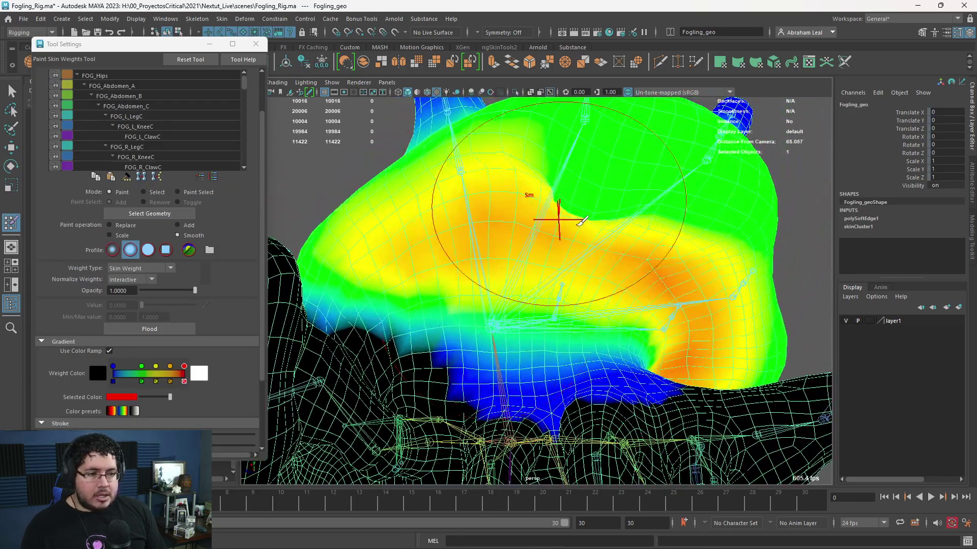
scroll(562, 222, down, 3)
mouse_move(562, 221)
alt+mouse_down()
mouse_move(587, 258)
mouse_move(505, 244)
alt+mouse_up()
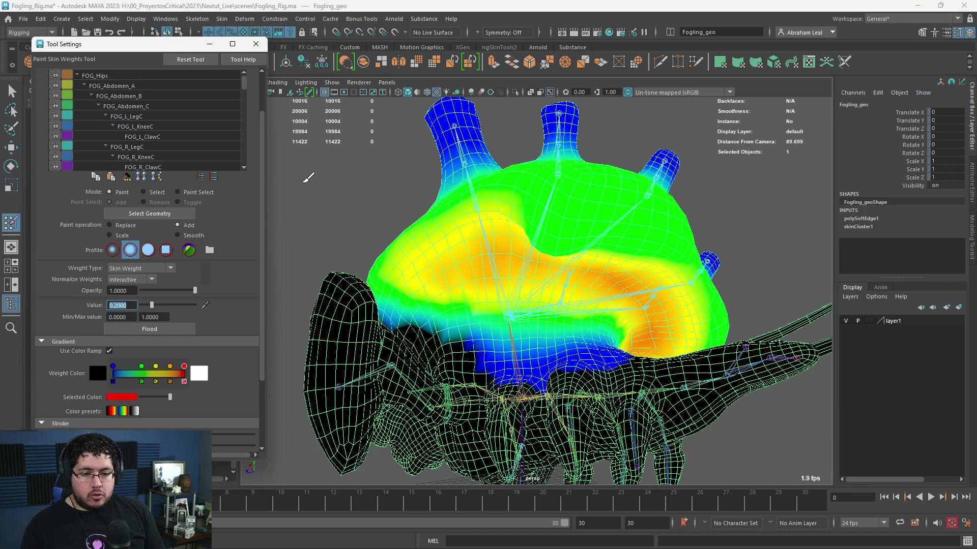
mouse_move(530, 262)
mouse_down()
mouse_move(491, 244)
mouse_move(560, 220)
mouse_move(578, 244)
mouse_move(617, 264)
mouse_move(616, 234)
mouse_move(545, 214)
mouse_move(660, 240)
mouse_move(561, 276)
mouse_move(569, 283)
mouse_up()
key(ctrl+z)
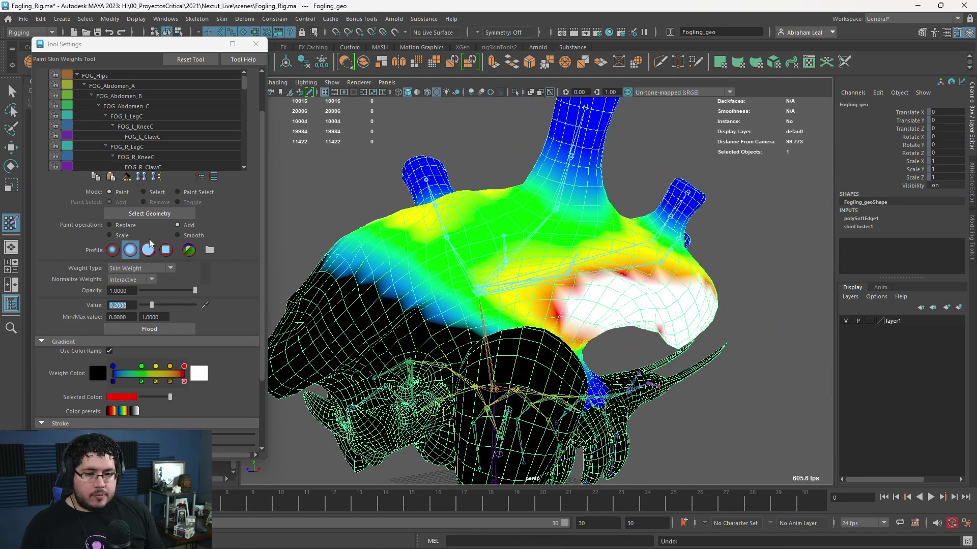
Smooth the FOG_Back weights around the newly painted area of the shell.
click(177, 236)
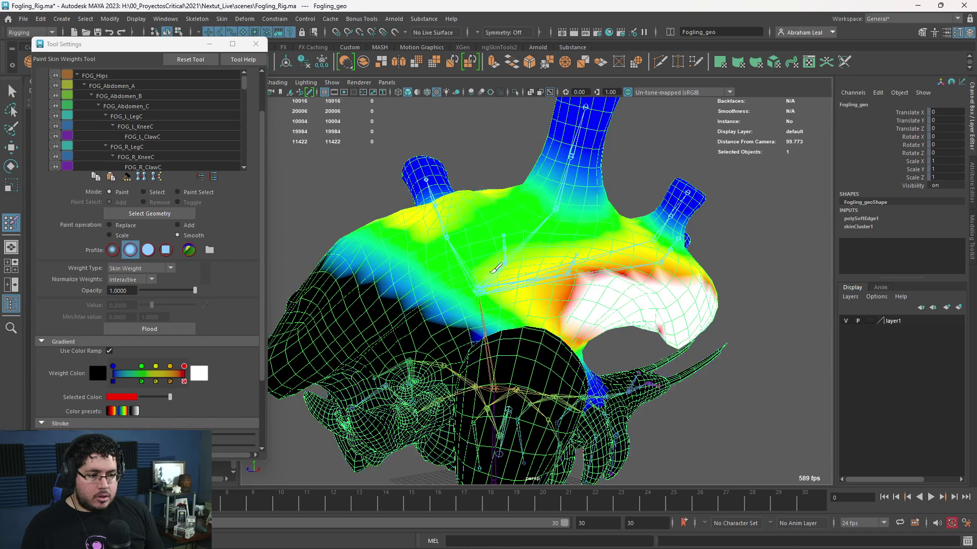
drag(495, 268, 604, 255)
mouse_move(440, 253)
mouse_down()
mouse_move(387, 245)
mouse_move(386, 213)
mouse_move(535, 282)
mouse_up()
alt+drag(630, 278, 573, 300)
alt+drag(639, 305, 541, 287)
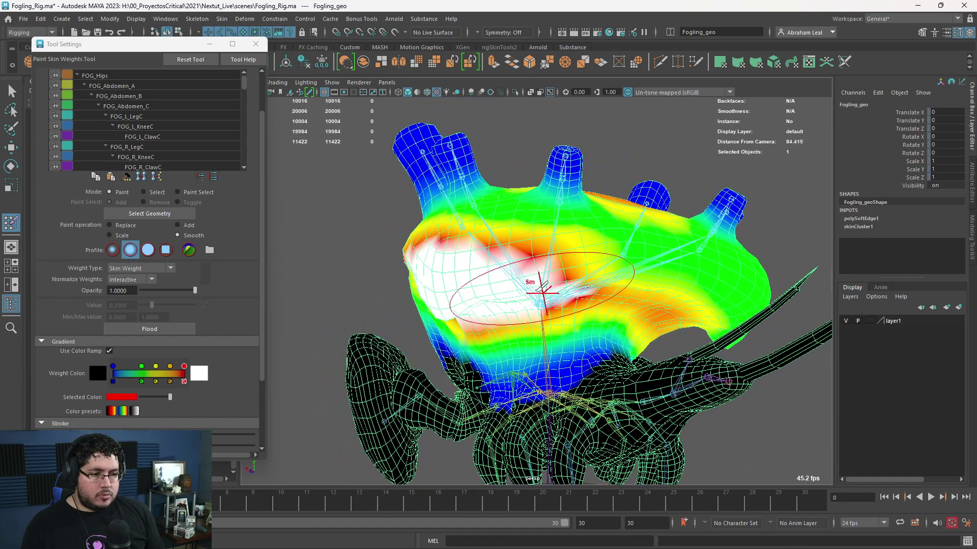
Add more FOG_Back weight across the shell's side at value 0.2, smooth its lower border, and leave the paint tool.
click(178, 226)
mouse_move(690, 300)
alt+mouse_down()
mouse_move(620, 303)
mouse_move(499, 260)
mouse_move(593, 291)
mouse_move(654, 262)
alt+mouse_up()
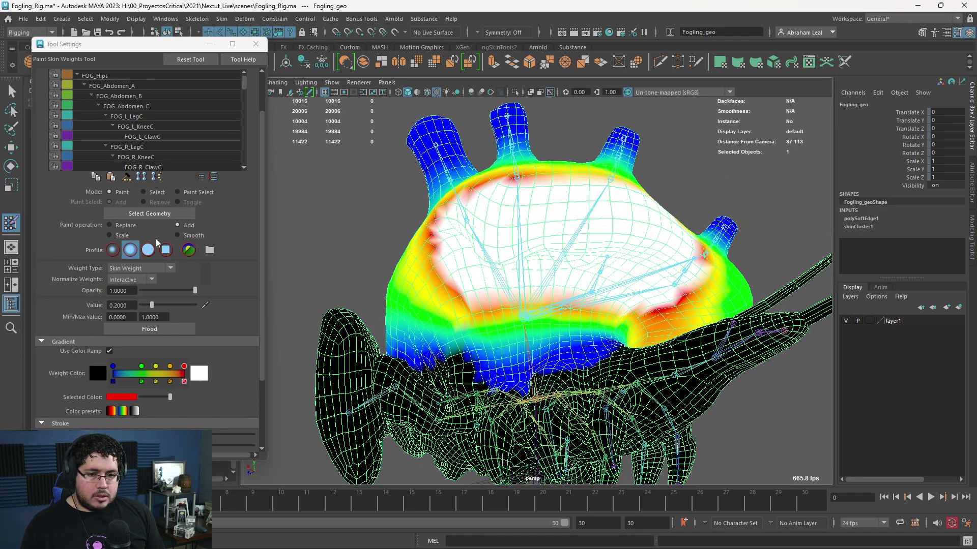
mouse_move(549, 340)
mouse_down()
mouse_move(509, 333)
mouse_move(574, 312)
mouse_move(632, 319)
mouse_move(531, 315)
mouse_up()
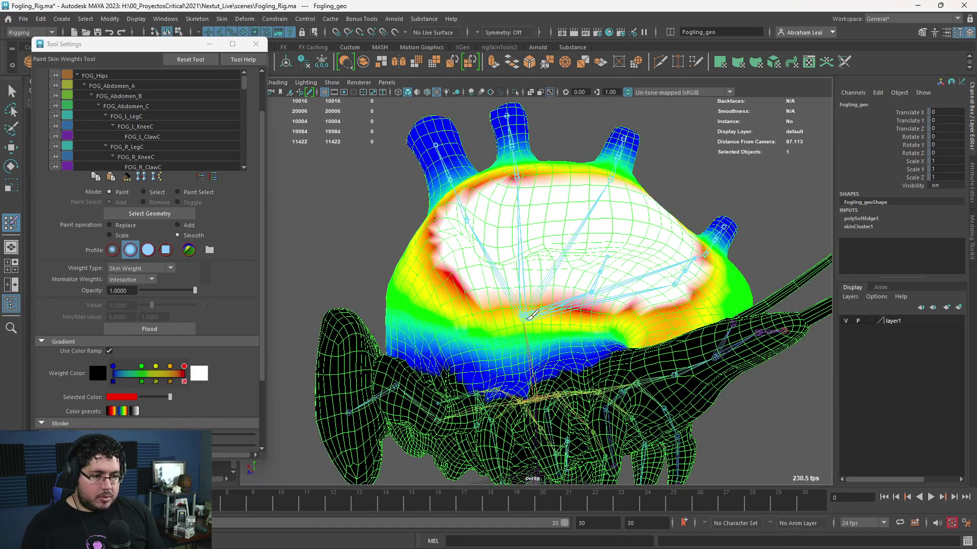
key(q)
alt+drag(593, 330, 690, 321)
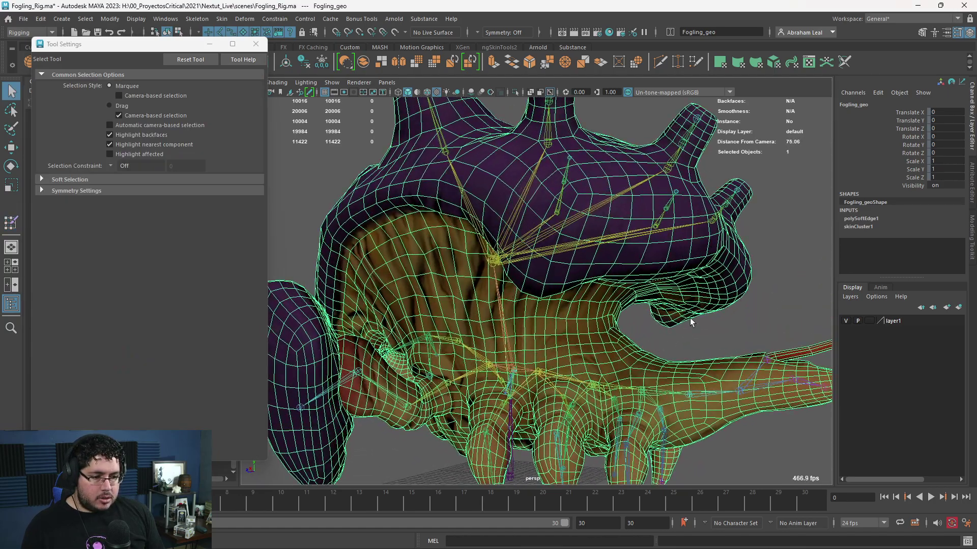
Try rotating the FOG_L_LegA joint to check how the leg and body deform, and undo the rotation.
click(506, 403)
key(e)
drag(484, 386, 514, 353)
key(ctrl+z)
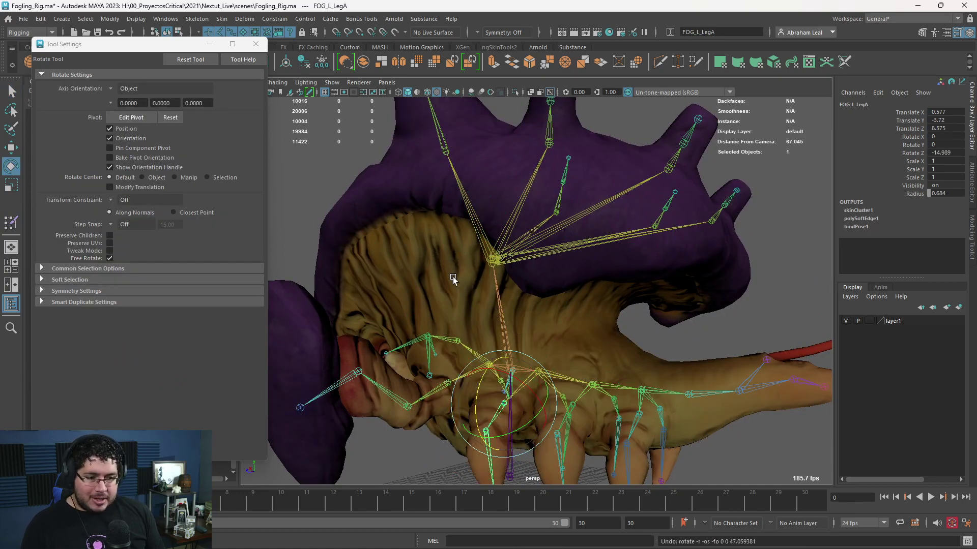
Return to painting the mesh's skin weights and choose the FOG_L_LegA influence.
click(476, 288)
click(11, 222)
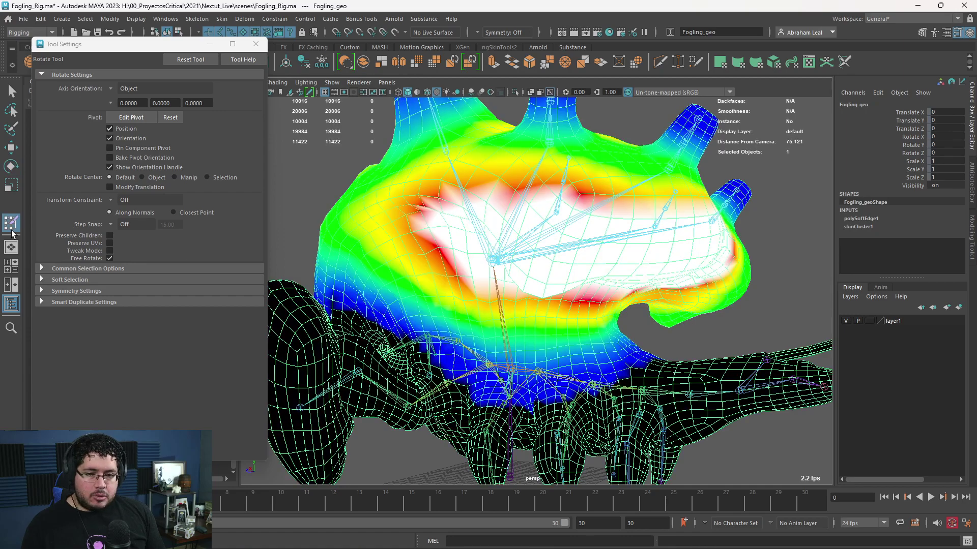
scroll(137, 132, down, 3)
scroll(143, 132, up, 2)
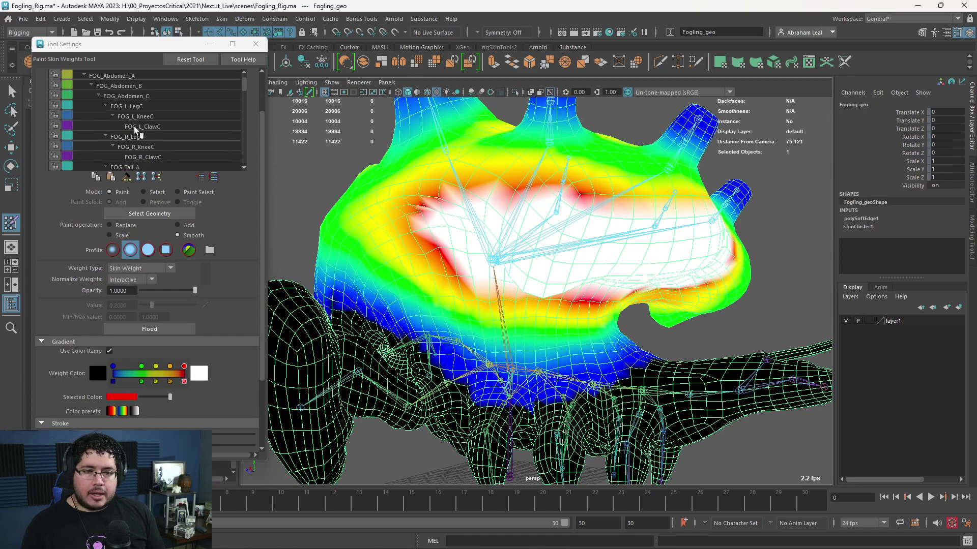
scroll(140, 131, down, 3)
scroll(145, 148, up, 4)
scroll(142, 133, down, 5)
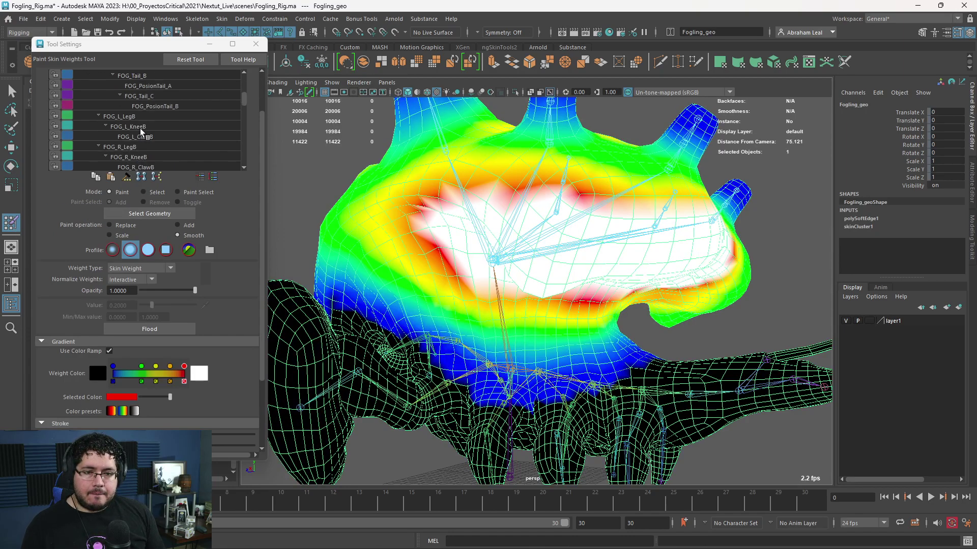
click(118, 128)
Remove the FOG_L_LegA weight from the upper side of the body with Replace at value 0, set the operation to Smooth, and leave the paint tool.
alt+drag(451, 279, 477, 307)
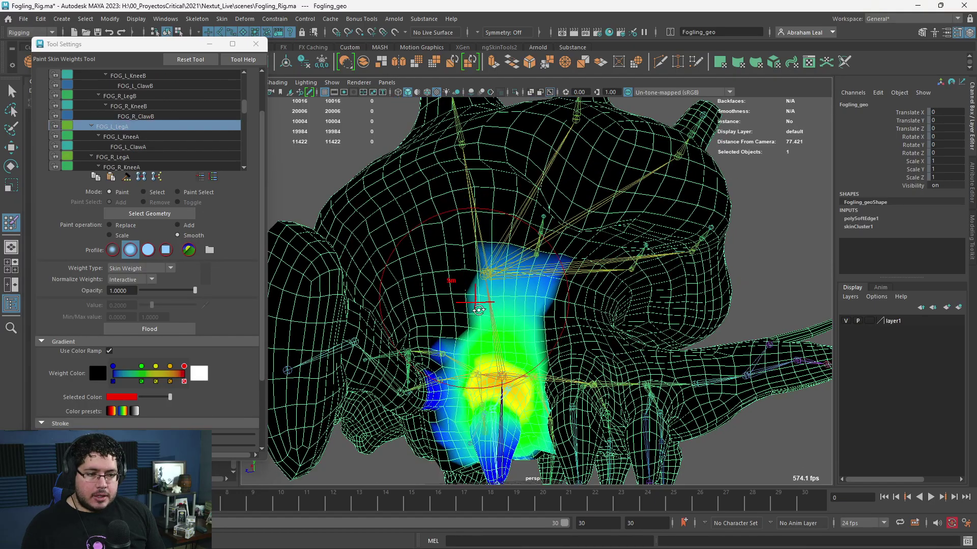
alt+right_drag(478, 307, 538, 333)
alt+right_drag(574, 290, 551, 269)
alt+drag(550, 268, 494, 260)
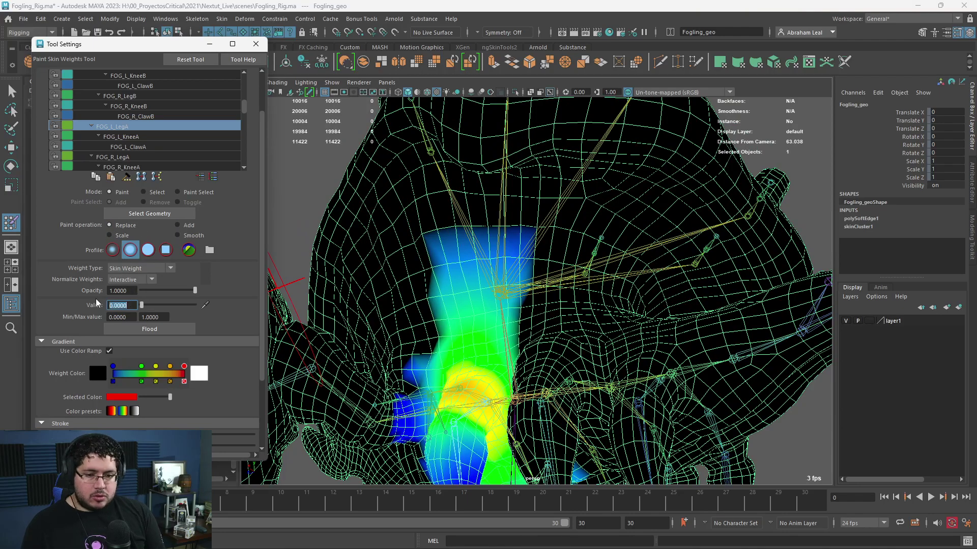
mouse_move(388, 227)
mouse_down()
mouse_move(475, 218)
mouse_move(464, 229)
mouse_move(477, 246)
mouse_move(511, 248)
mouse_move(488, 247)
mouse_move(465, 273)
mouse_move(443, 277)
mouse_move(469, 289)
mouse_up()
mouse_move(473, 289)
alt+mouse_down()
mouse_move(530, 301)
mouse_move(509, 326)
mouse_move(489, 325)
mouse_move(501, 333)
mouse_move(485, 338)
mouse_move(477, 368)
mouse_move(436, 322)
mouse_move(448, 342)
mouse_move(455, 268)
alt+mouse_up()
click(178, 235)
key(q)
Try rotating the FOG_L_LegA joint to test the reduced influence, and undo the rotation.
click(485, 339)
key(e)
key(ctrl+z)
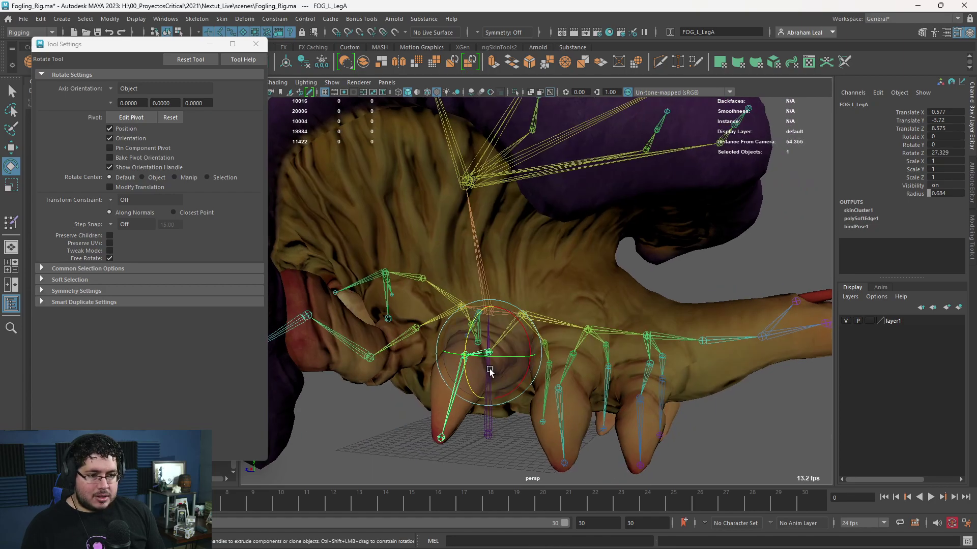
Return to weight painting, undo the last stroke, and erase FOG_L_LegA weight above the leg with Replace at value 0, leaving the tool afterward.
click(435, 225)
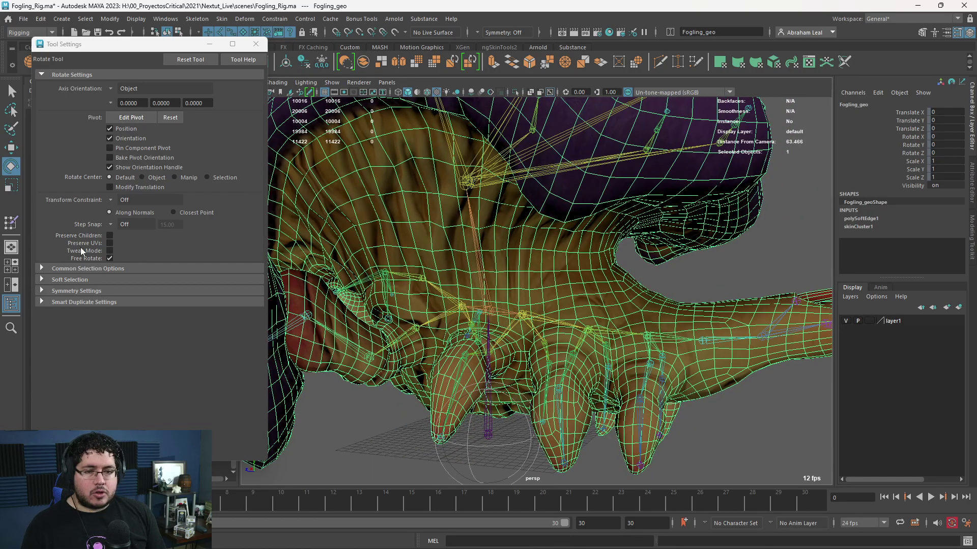
click(11, 223)
alt+drag(399, 197, 464, 202)
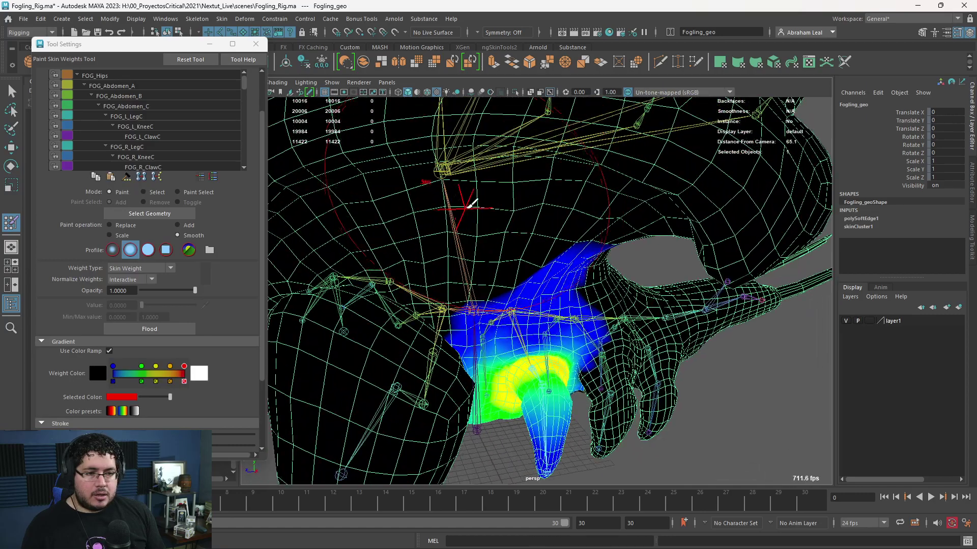
key(ctrl+z)
click(177, 225)
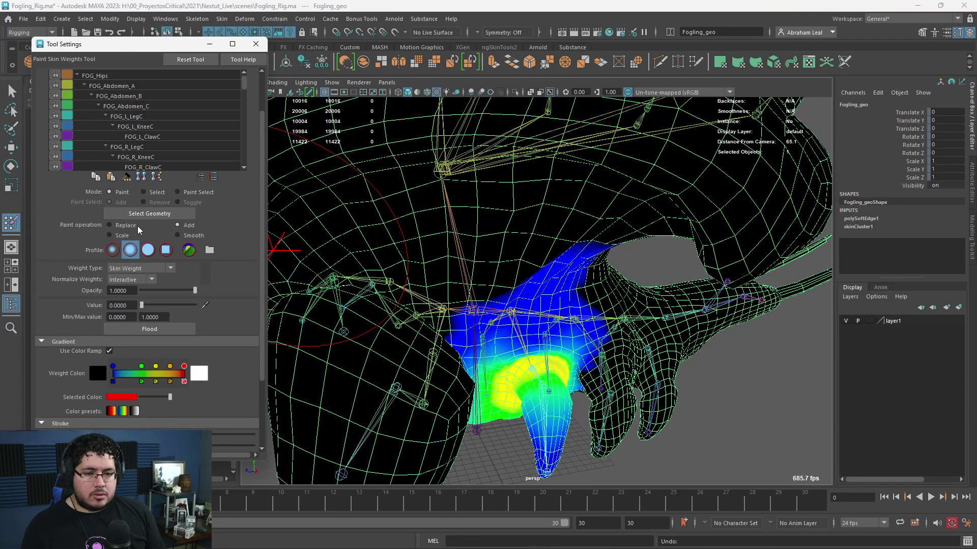
mouse_move(503, 229)
mouse_down()
mouse_move(505, 250)
mouse_move(545, 224)
mouse_move(560, 236)
mouse_move(531, 240)
mouse_up()
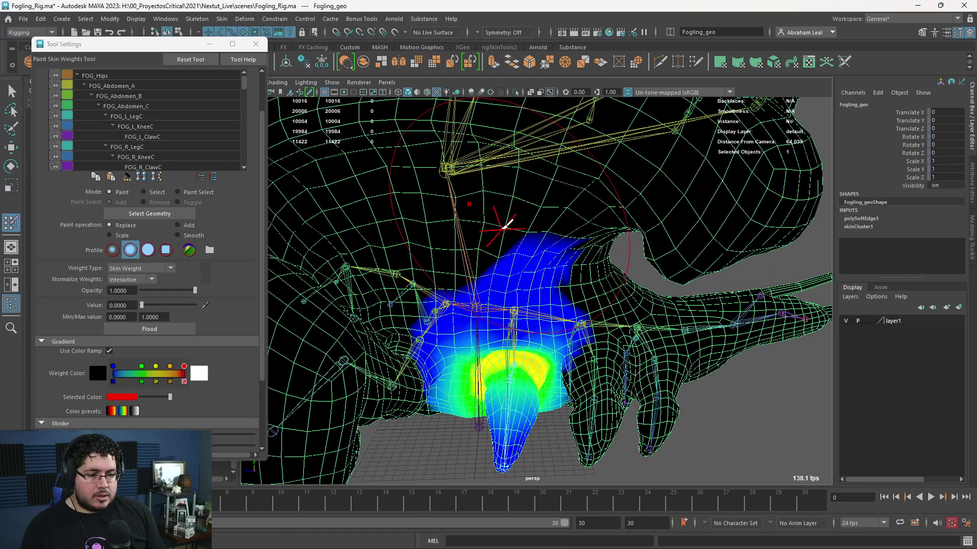
key(q)
Select the front left leg joint for rotation and inspect the deformation on the body above the leg.
mouse_move(504, 338)
alt+mouse_down()
mouse_move(479, 338)
mouse_move(477, 348)
mouse_move(462, 342)
alt+mouse_up()
click(482, 357)
key(e)
alt+middle_drag(480, 302, 581, 399)
alt+right_drag(581, 399, 556, 419)
Select the Fogling mesh and prune its small skin weights.
click(556, 420)
alt+drag(556, 420, 516, 329)
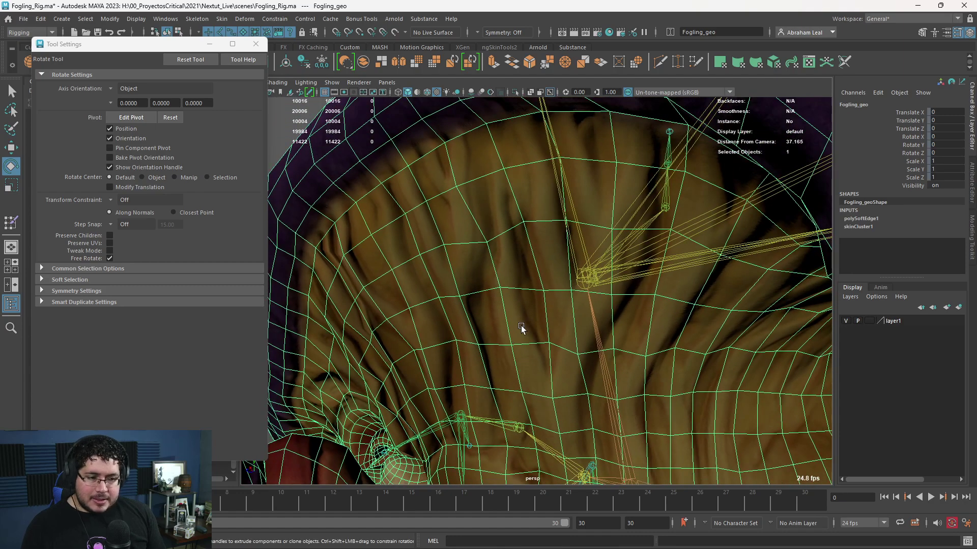
right_drag(522, 326, 466, 257)
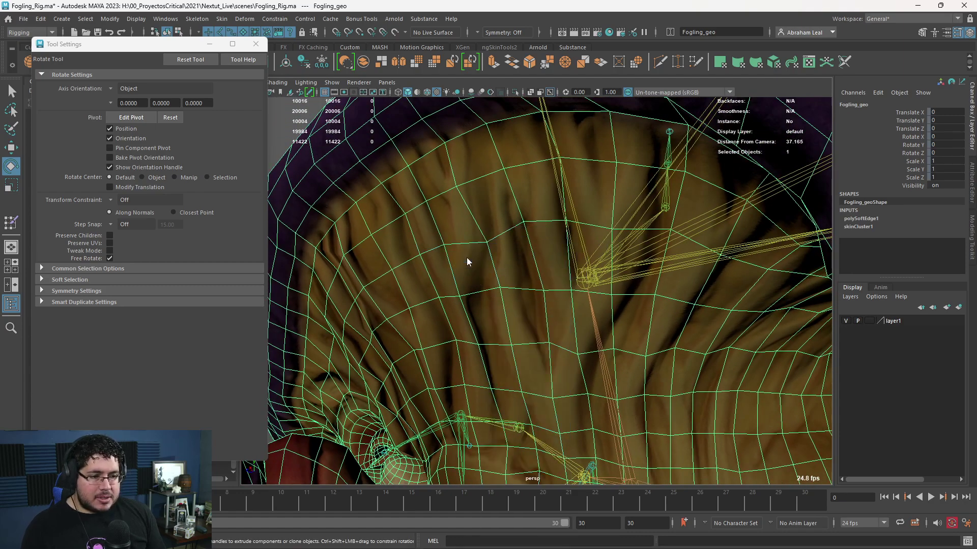
click(546, 294)
key(f)
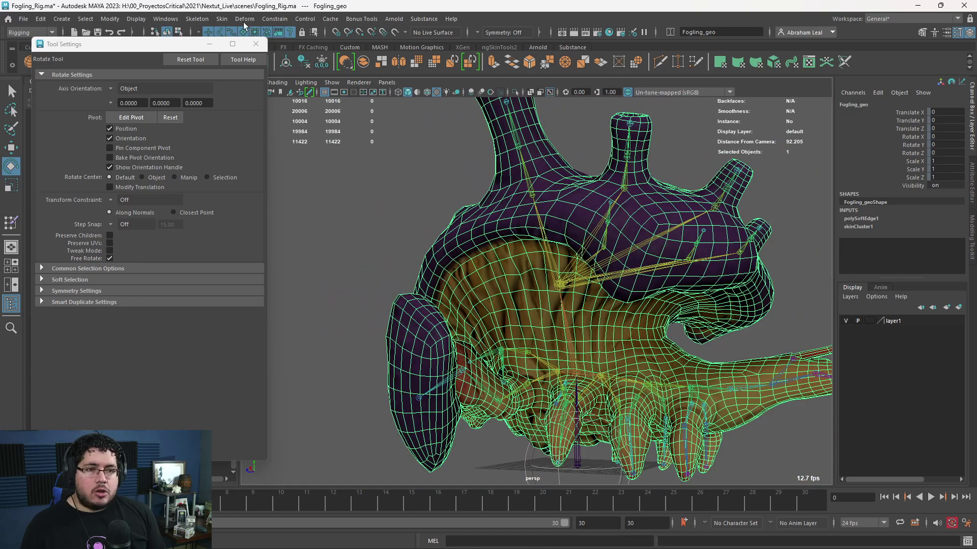
click(225, 20)
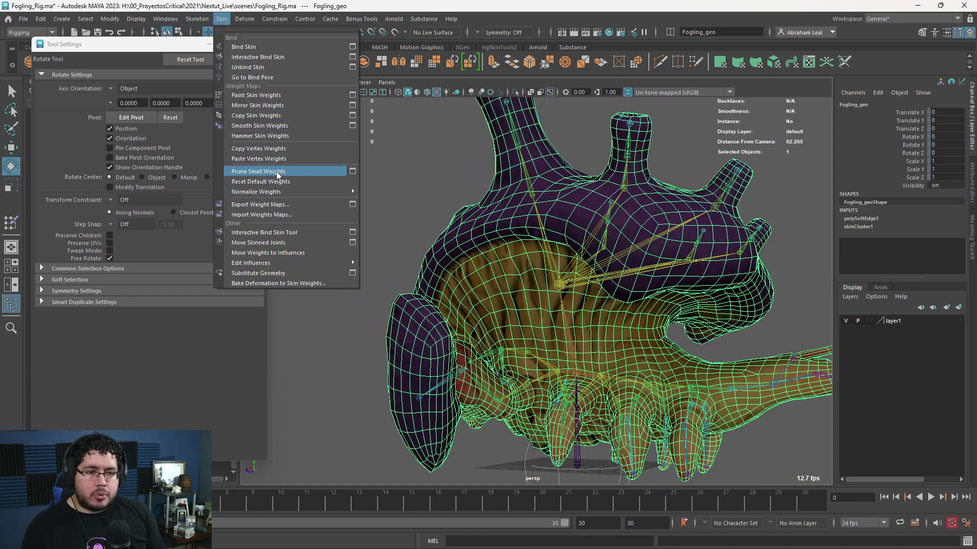
click(277, 172)
Test the FOG_L_LegA joint's rotation, undo it, and set the joint's Rotate Z to 0.
scroll(515, 350, up, 6)
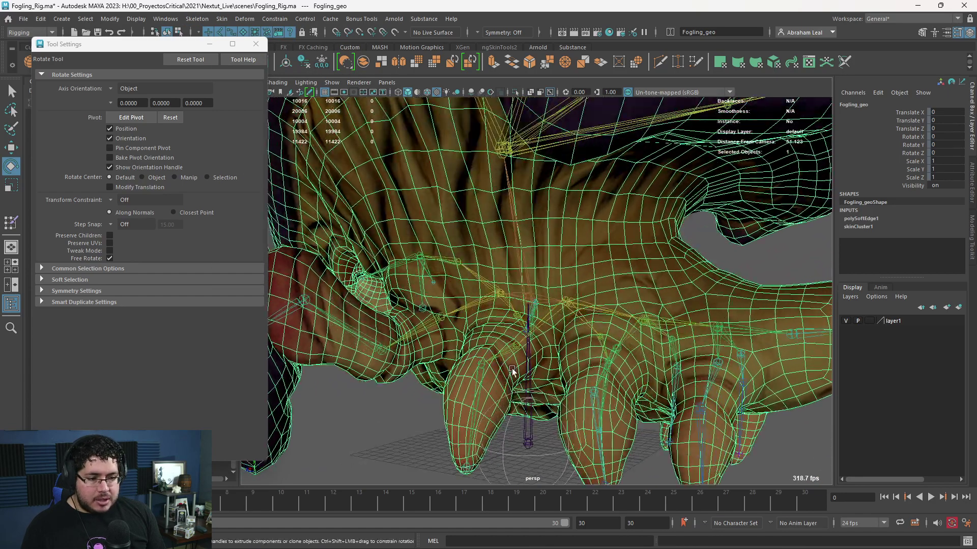
click(515, 350)
drag(497, 327, 494, 290)
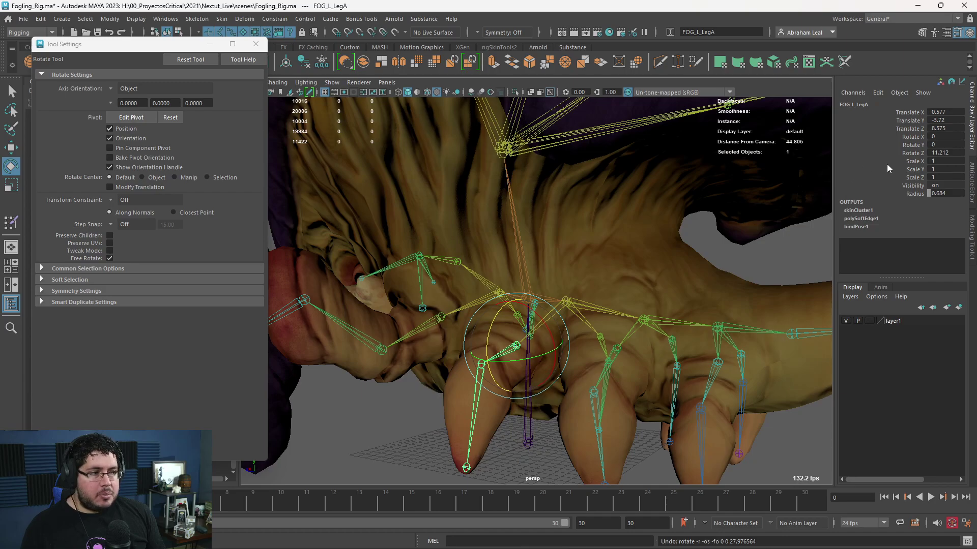
text(0)
key(Return)
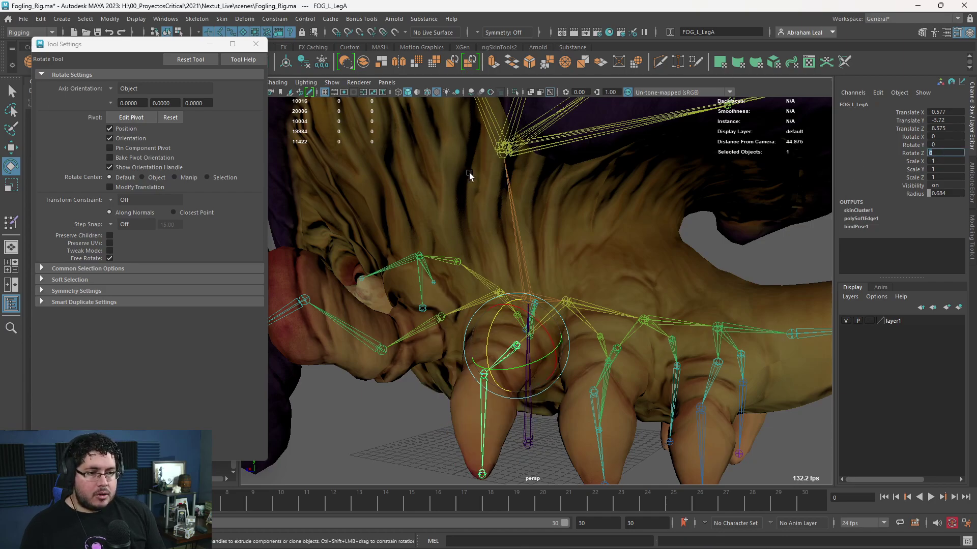
Return to painting the mesh's skin weights and check the FOG_L_KneeA and FOG_L_ClawA influences in turn.
alt+drag(447, 197, 573, 403)
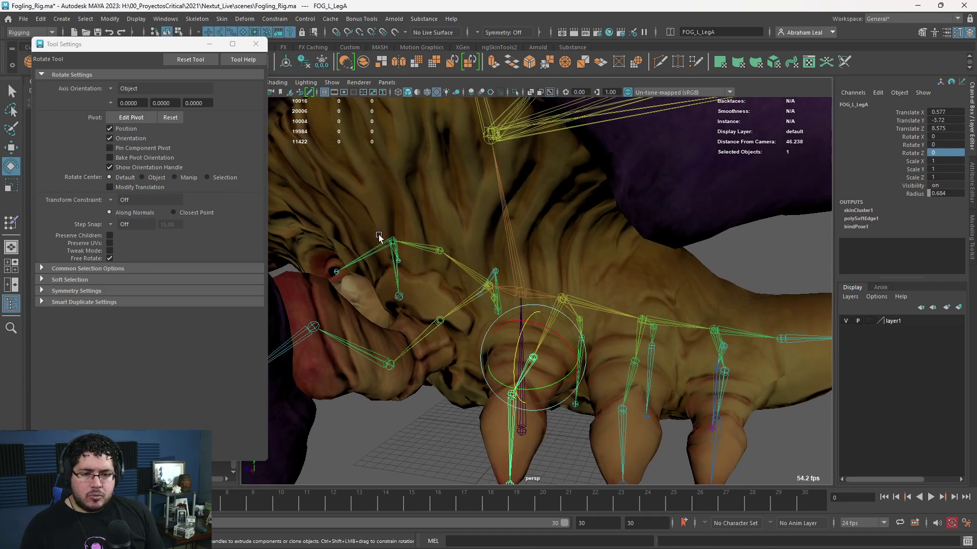
click(318, 166)
click(11, 224)
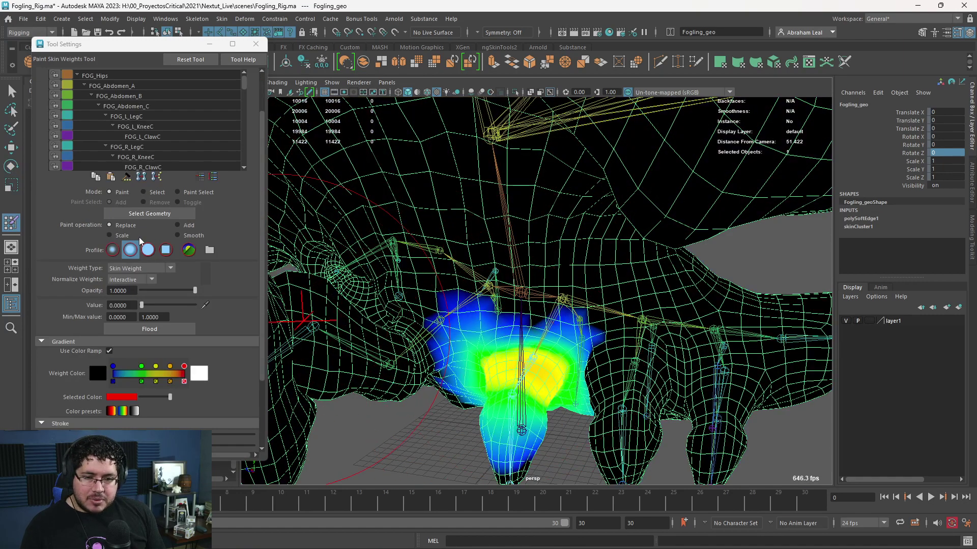
scroll(128, 121, down, 5)
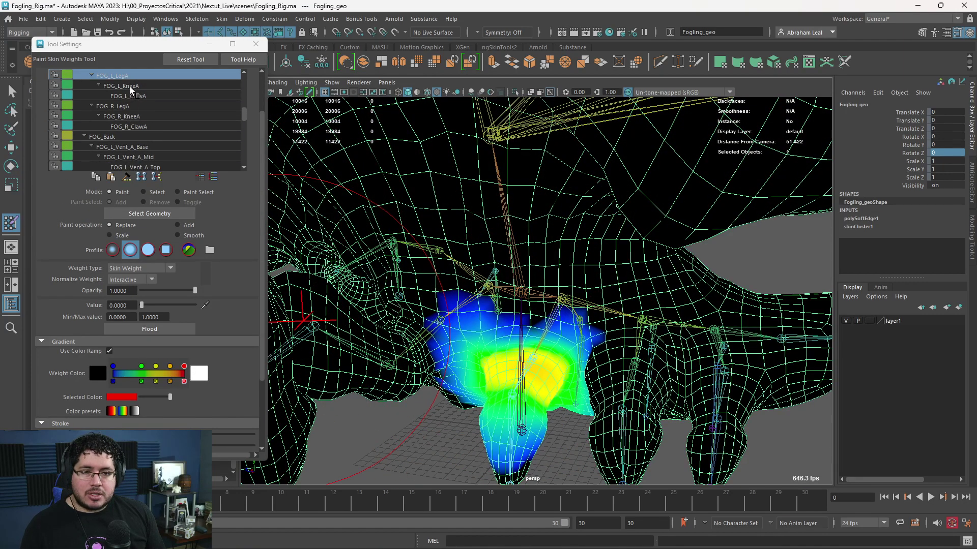
click(131, 89)
mouse_move(403, 148)
alt+mouse_down()
mouse_move(443, 203)
mouse_move(540, 277)
mouse_move(497, 209)
mouse_move(547, 268)
mouse_move(517, 290)
mouse_move(513, 428)
mouse_move(480, 411)
mouse_move(491, 427)
mouse_move(486, 407)
mouse_move(474, 412)
mouse_move(452, 389)
alt+mouse_up()
click(141, 98)
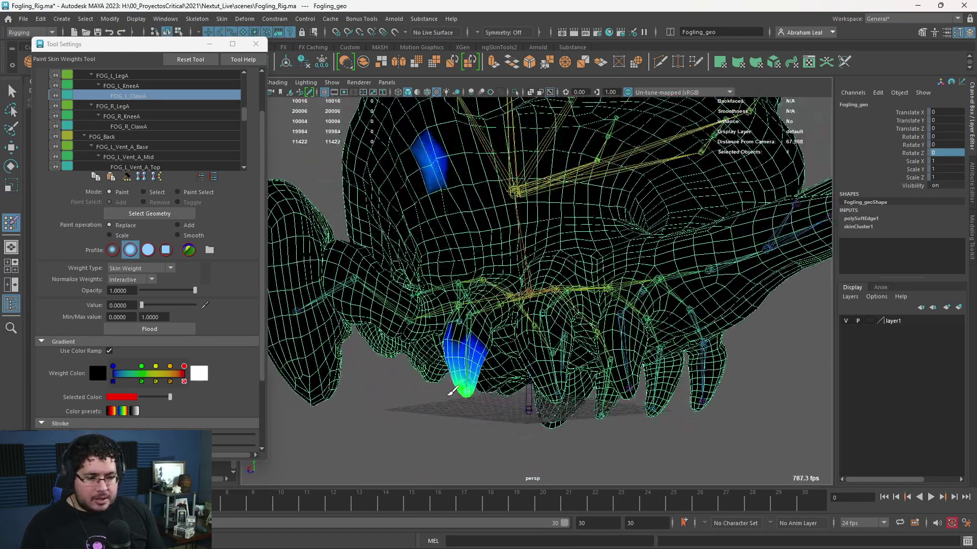
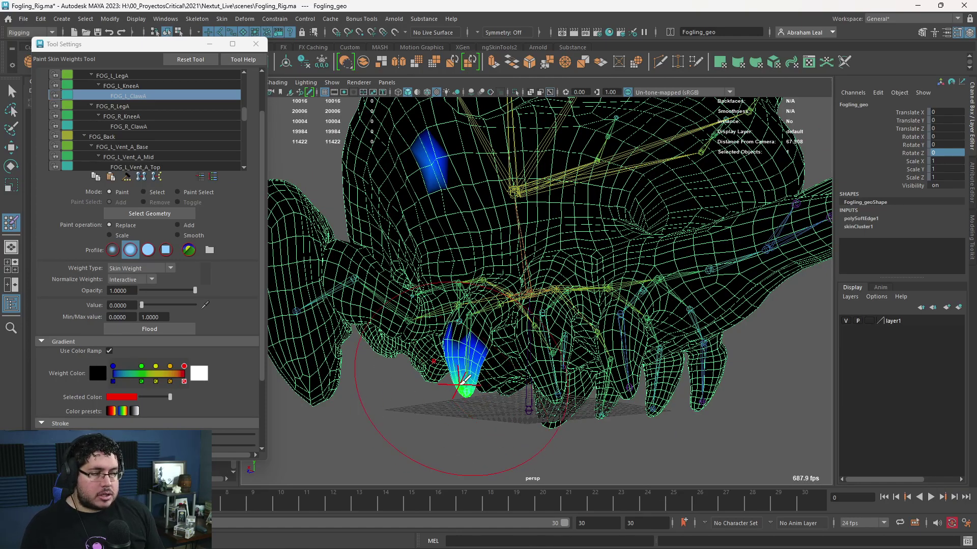
Paint out the stray FOG_L_ClawA weight on the side of the body with Replace at value 0, and leave the paint tool.
alt+drag(476, 311, 477, 256)
alt+middle_drag(477, 256, 503, 338)
scroll(503, 338, up, 3)
mouse_move(452, 249)
mouse_down()
mouse_move(446, 240)
mouse_move(506, 274)
mouse_move(476, 224)
mouse_move(556, 331)
mouse_move(425, 301)
mouse_up()
key(q)
Try rotating the FOG_L_KneeA joint to check the claw's deformation, and undo the rotation.
click(419, 284)
key(e)
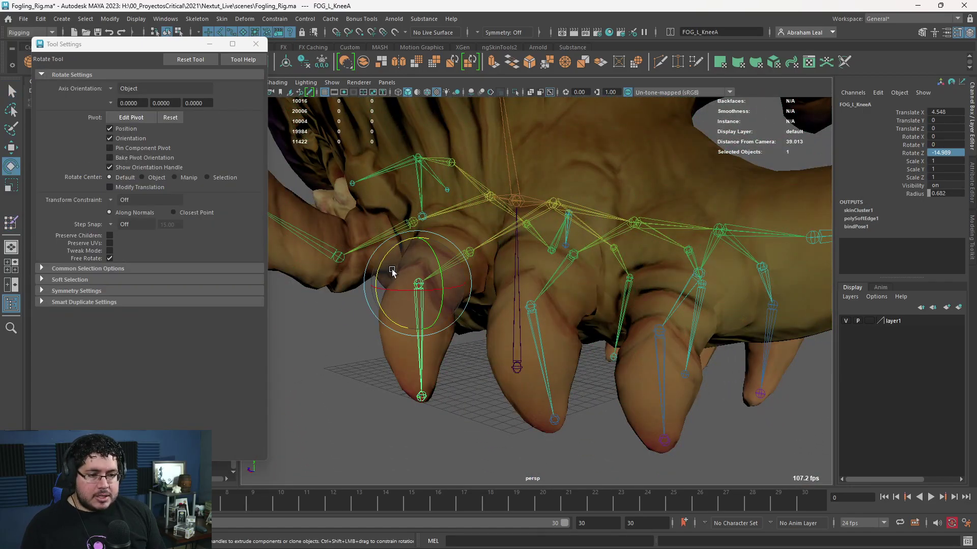
drag(383, 259, 389, 300)
key(ctrl+z)
Try rotating the FOG_L_LegA joint around Z to check the whole front leg, and undo the rotation.
click(469, 252)
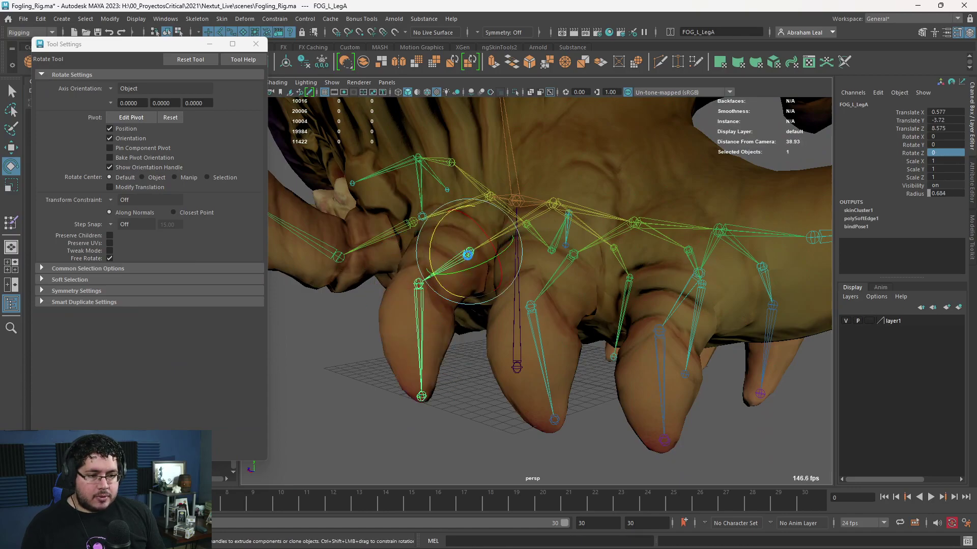
scroll(466, 255, down, 2)
drag(444, 239, 517, 290)
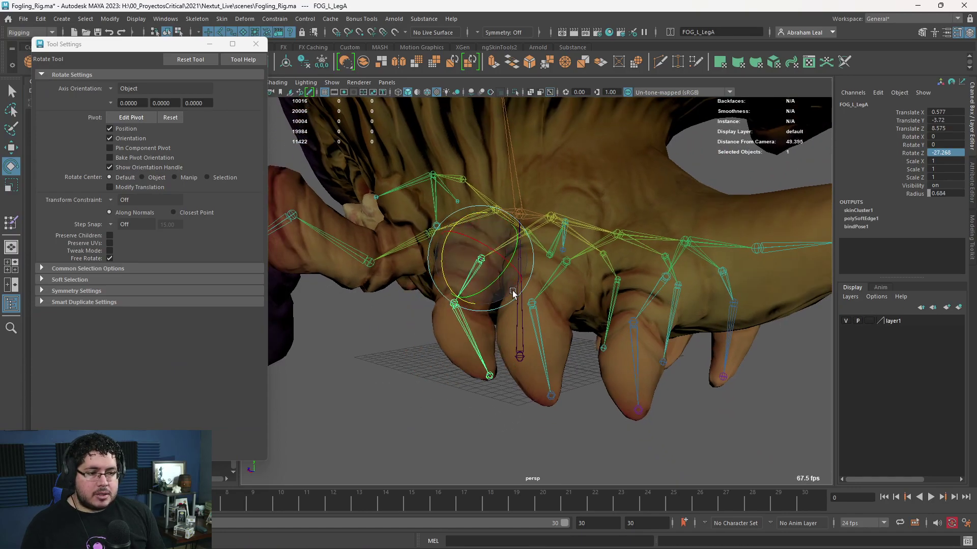
key(ctrl+z)
Set the FOG_L_LegB joint's Rotate Z to 0, test its rotation, undo the test, and leave the Rotate tool.
click(566, 264)
alt+drag(566, 264, 567, 295)
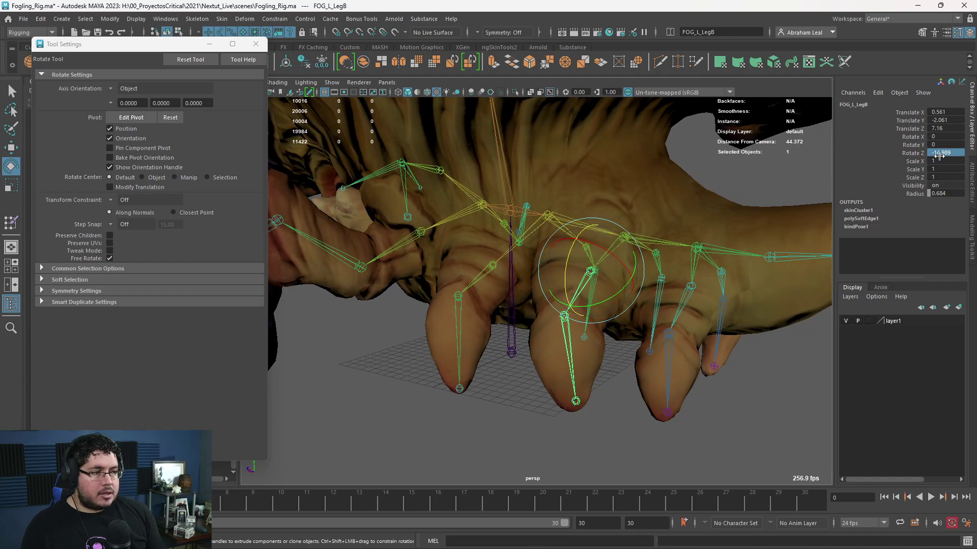
text(0)
key(Return)
drag(569, 266, 718, 300)
key(ctrl+z)
key(ctrl+z)
alt+middle_drag(718, 300, 655, 270)
key(q)
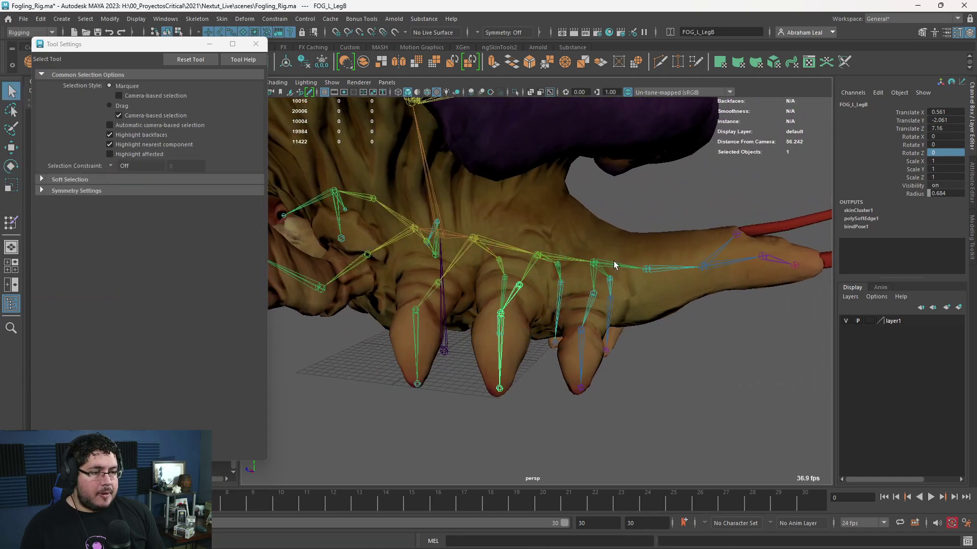
Try bending the tail by rotating its chain of joints up to FOG_Tail_C together, undoing each test rotation.
click(615, 265)
shift+click(766, 257)
alt+drag(769, 258, 726, 277)
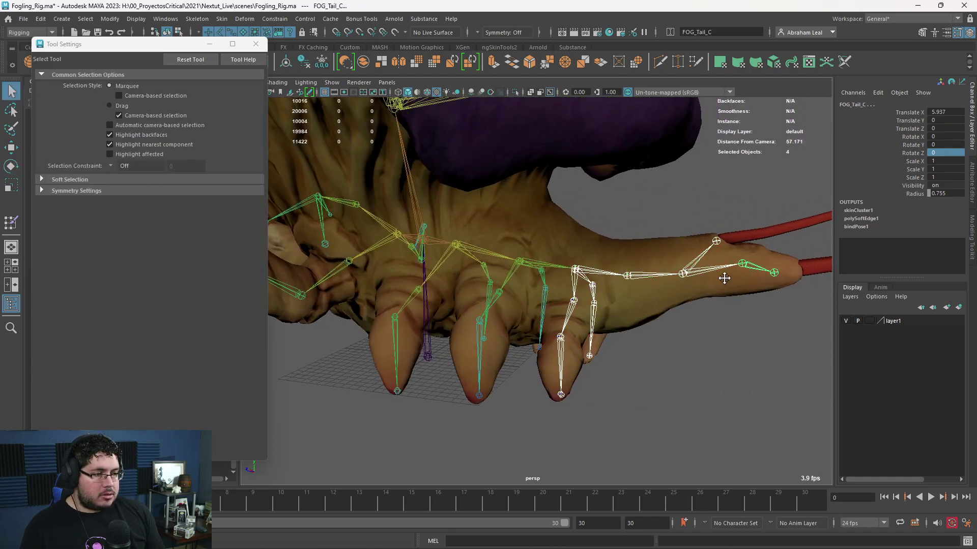
alt+middle_drag(726, 277, 619, 314)
key(e)
drag(646, 266, 671, 293)
key(ctrl+z)
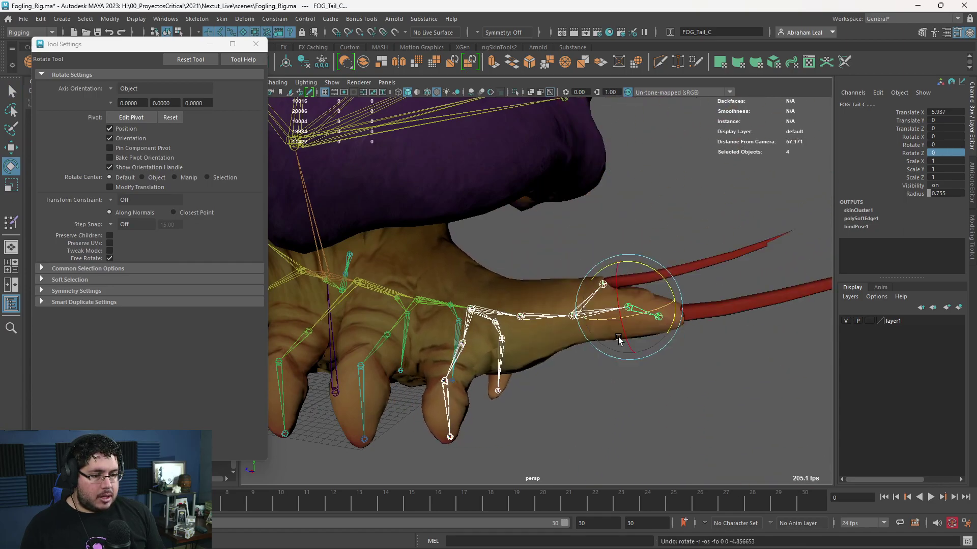
alt+drag(570, 417, 550, 356)
drag(584, 252, 617, 299)
key(ctrl+z)
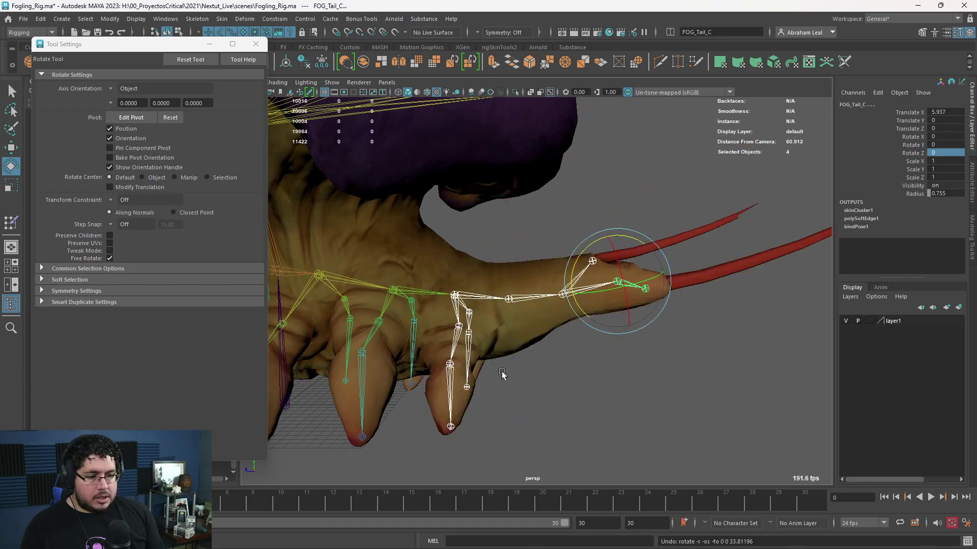
Clear the selection, try rotating the FOG_PosionTail_A joint to check the upper tail stinger, and undo the rotation.
alt+drag(502, 374, 475, 383)
alt+drag(483, 319, 529, 330)
click(612, 397)
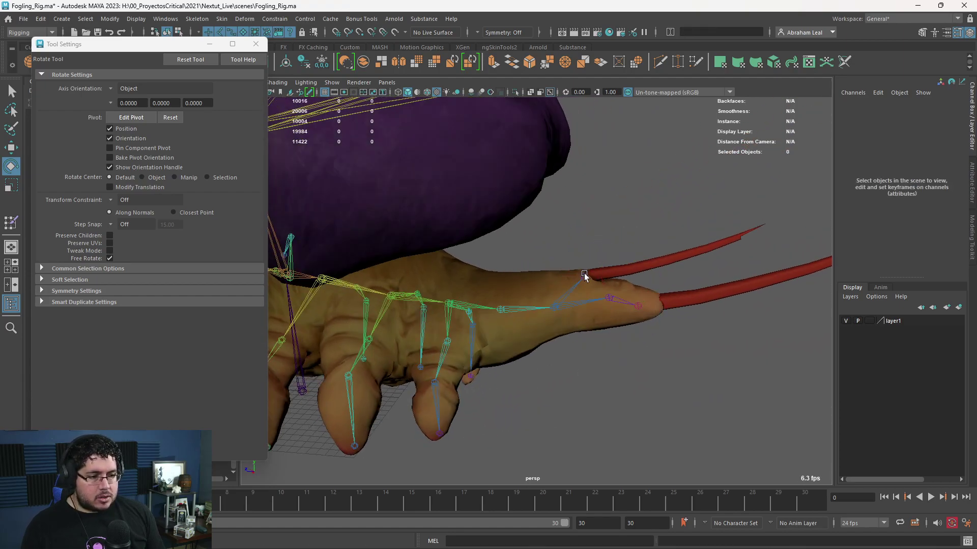
click(584, 273)
mouse_move(610, 240)
mouse_down()
mouse_move(578, 233)
mouse_move(614, 251)
mouse_up()
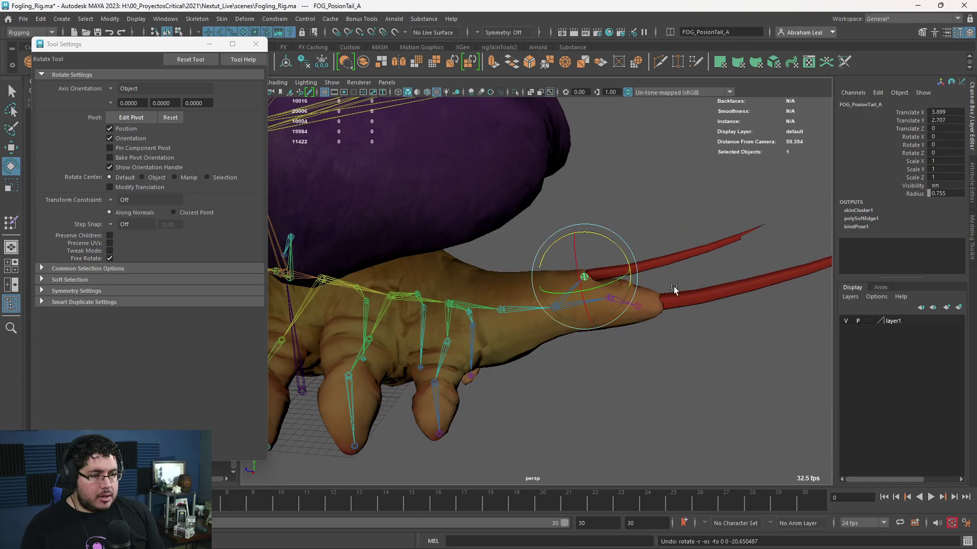
Paint the upper tail stinger's skin weights fully to FOG_PosionTail_A, using the Replace operation at value 1.
alt+drag(673, 287, 478, 257)
click(9, 225)
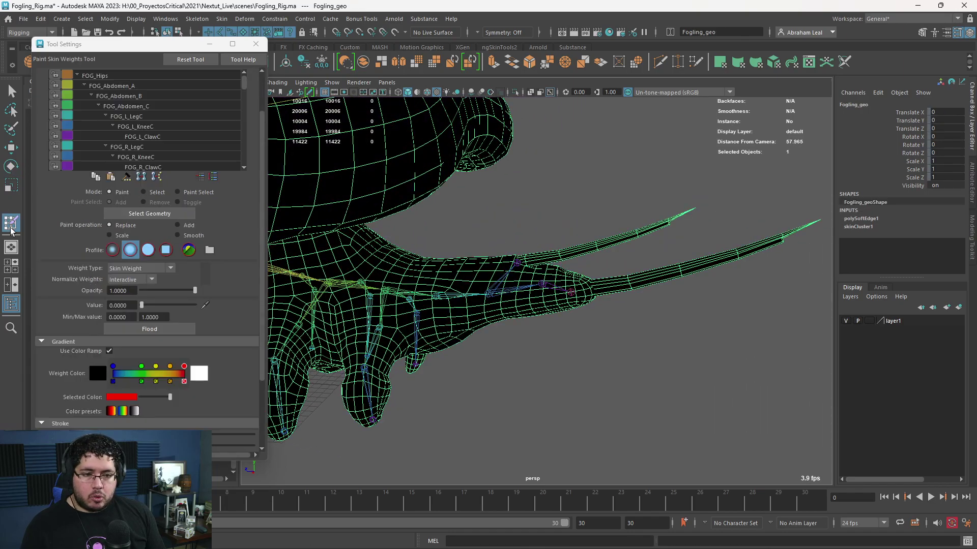
scroll(162, 134, down, 5)
scroll(162, 132, down, 1)
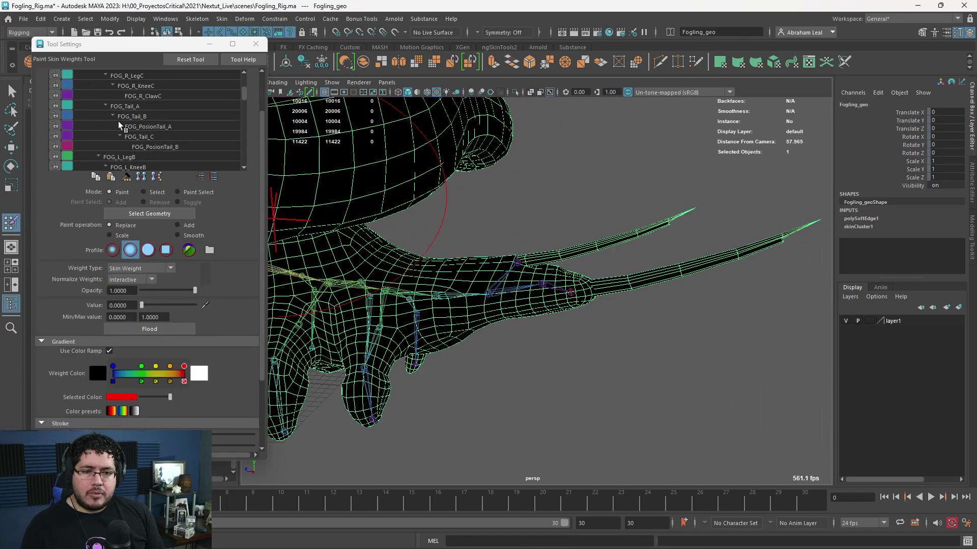
click(166, 126)
alt+drag(550, 216, 584, 224)
alt+right_drag(584, 224, 660, 239)
alt+middle_drag(661, 239, 598, 266)
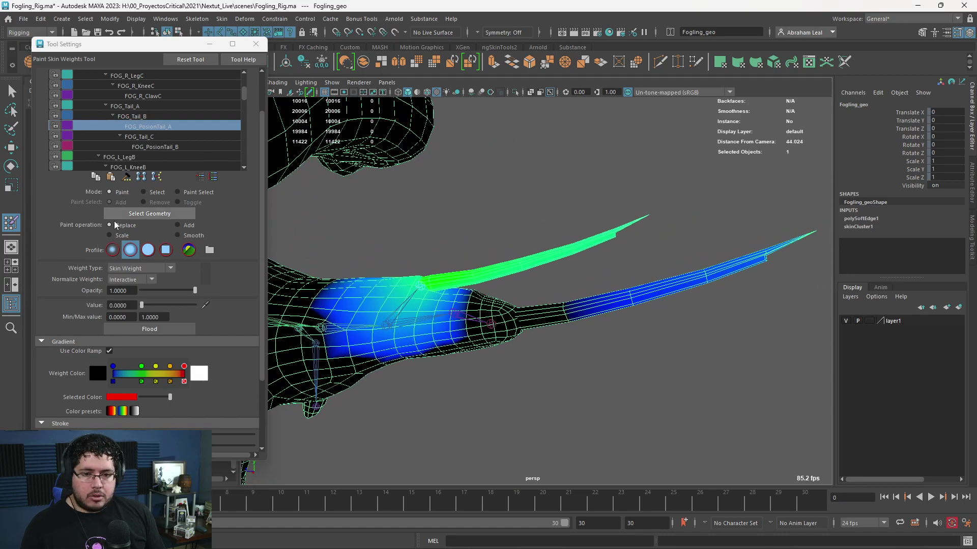
drag(141, 305, 201, 306)
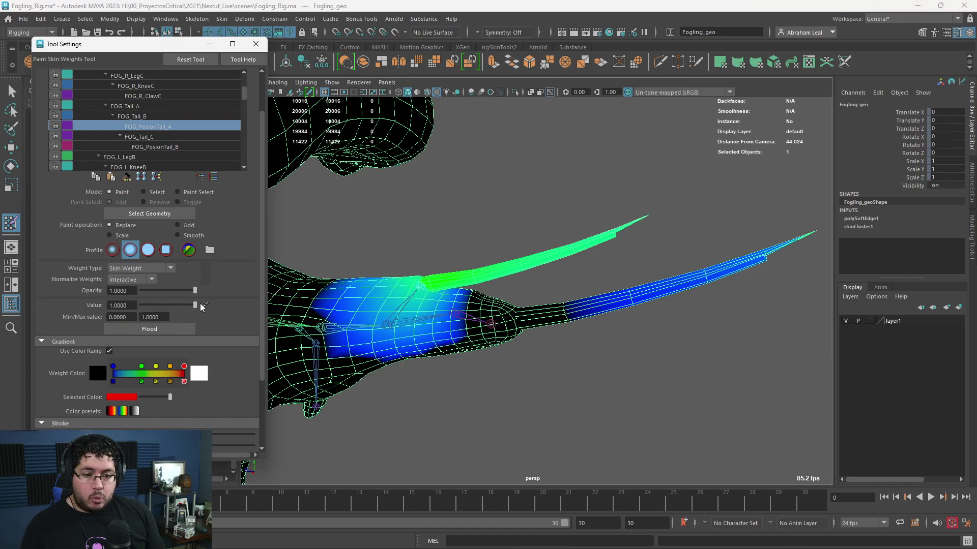
mouse_move(625, 226)
mouse_down()
mouse_move(458, 274)
mouse_move(398, 310)
mouse_move(468, 198)
mouse_move(554, 210)
mouse_move(459, 199)
mouse_up()
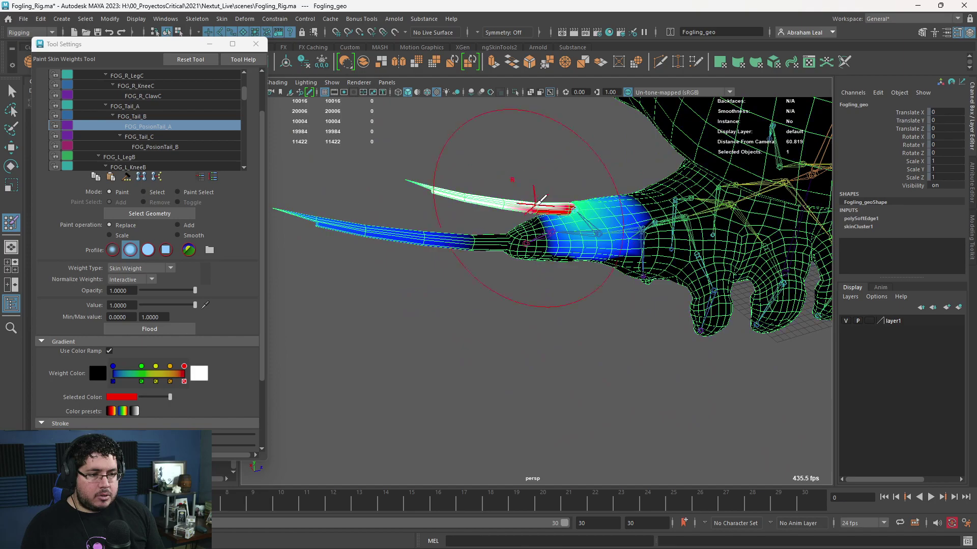
mouse_move(534, 203)
mouse_down()
mouse_move(525, 203)
mouse_move(572, 204)
mouse_up()
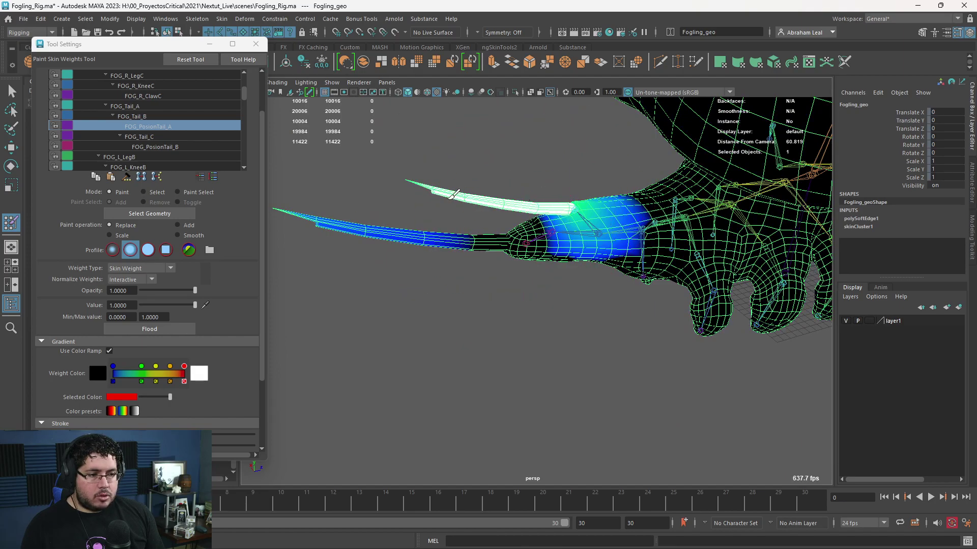
Replace the lower tail stinger's skin weights with full influence from FOG_PosionTail_B.
alt+drag(478, 188, 585, 209)
click(158, 147)
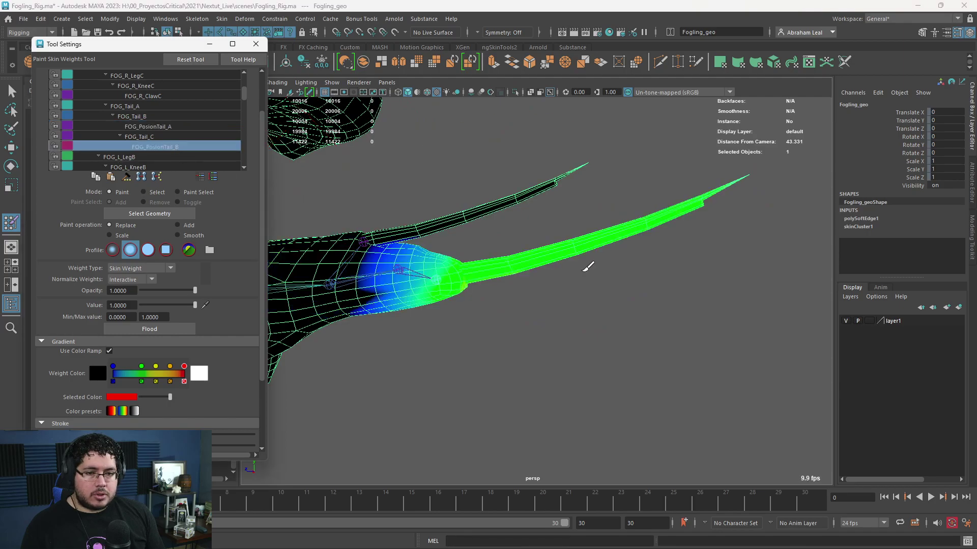
mouse_move(589, 266)
mouse_down()
mouse_move(629, 220)
mouse_move(696, 194)
mouse_move(642, 230)
mouse_move(514, 257)
mouse_up()
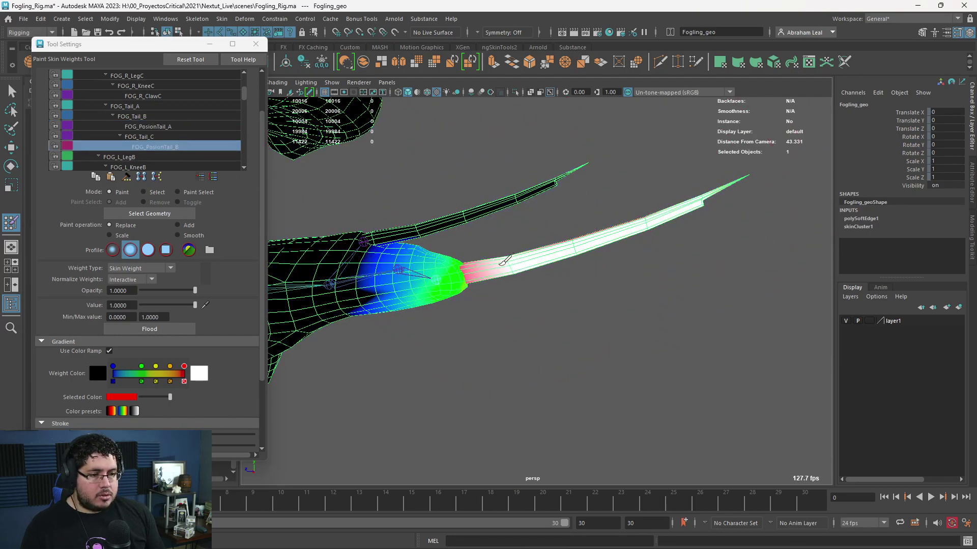
mouse_move(602, 256)
alt+mouse_down()
mouse_move(405, 222)
mouse_move(392, 194)
mouse_move(448, 213)
mouse_move(433, 196)
mouse_move(491, 236)
mouse_move(531, 235)
alt+mouse_up()
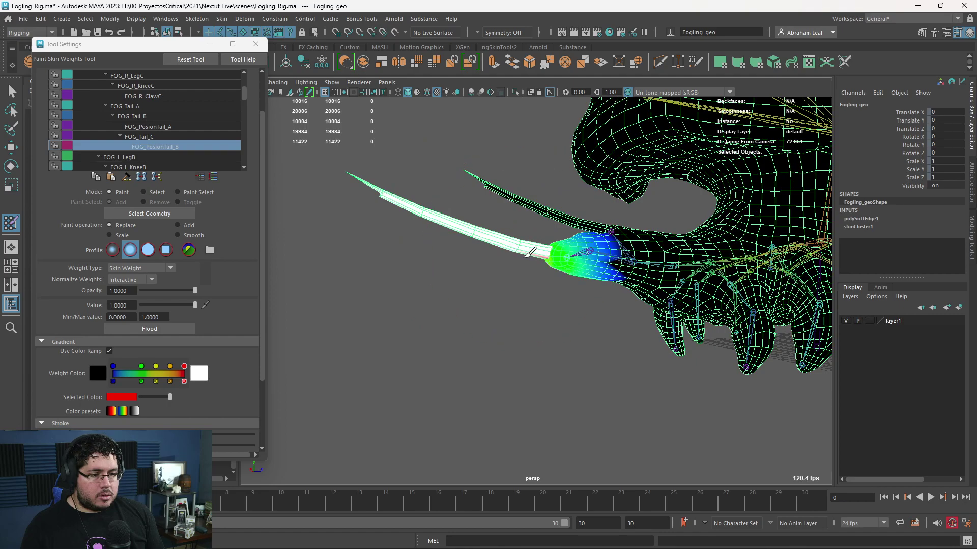
Try rotating the FOG_PosionTail_B joint to check the lower stinger, and undo the rotation.
key(q)
click(565, 258)
key(e)
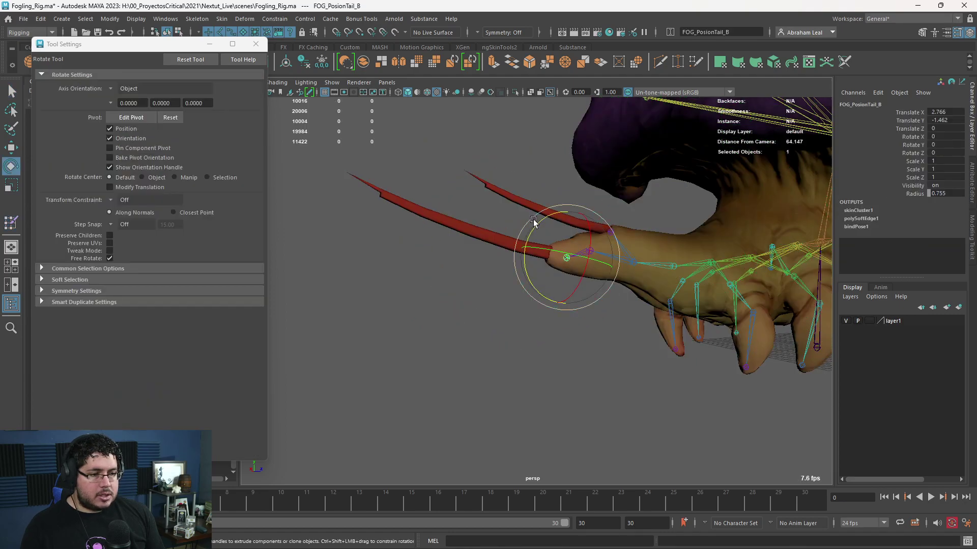
drag(540, 218, 528, 240)
key(ctrl+z)
Try rotating the FOG_PosionTail_A joint to check the upper stinger, and undo the rotation.
alt+drag(593, 233, 597, 316)
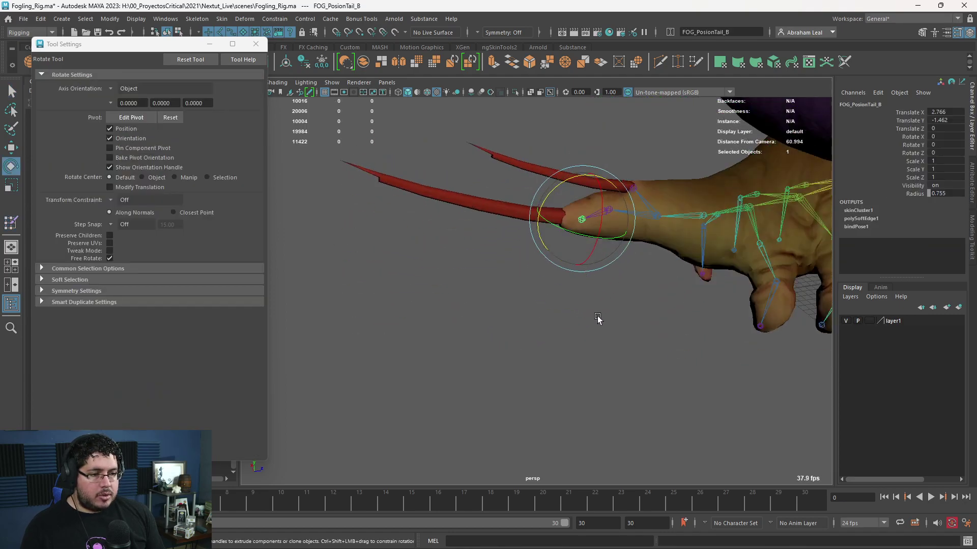
click(598, 319)
click(633, 191)
mouse_move(622, 149)
mouse_down()
mouse_move(613, 150)
mouse_move(628, 147)
mouse_up()
key(ctrl+z)
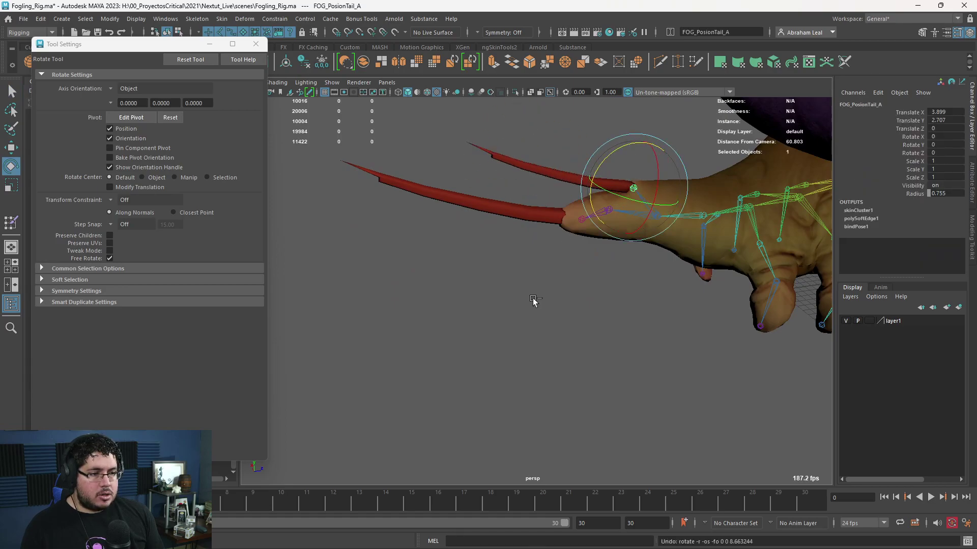
Try rotating the FOG_Back joint to check how the purple back shell deforms, undoing each test rotation.
click(534, 301)
alt+drag(442, 270, 484, 277)
click(457, 284)
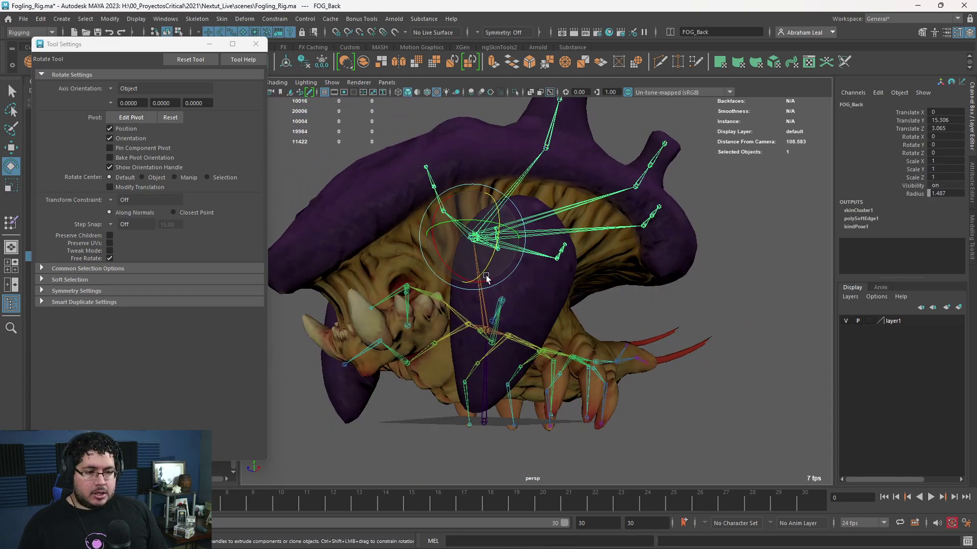
alt+right_drag(484, 277, 466, 247)
mouse_move(481, 231)
mouse_down()
mouse_move(502, 236)
mouse_move(456, 229)
mouse_move(499, 236)
mouse_move(481, 233)
mouse_move(489, 234)
mouse_move(476, 252)
mouse_move(483, 246)
mouse_up()
key(ctrl+z)
key(ctrl+z)
alt+drag(470, 287, 407, 318)
mouse_move(441, 233)
mouse_down()
mouse_move(419, 243)
mouse_move(443, 234)
mouse_up()
key(ctrl+z)
Start painting skin weights on the creature mesh for FOG_L_Vent_A_Base, with the Add operation at value 0.1.
click(584, 280)
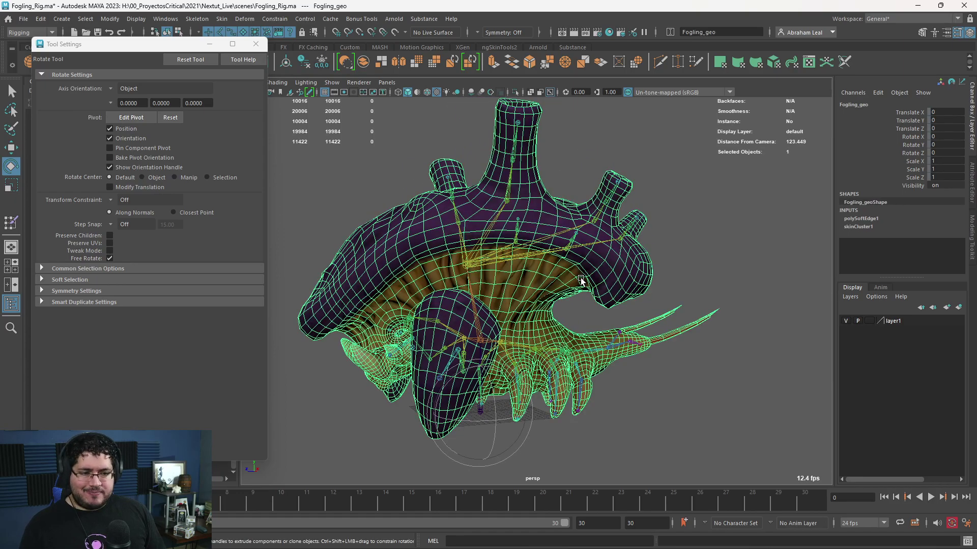
click(11, 222)
scroll(132, 130, down, 3)
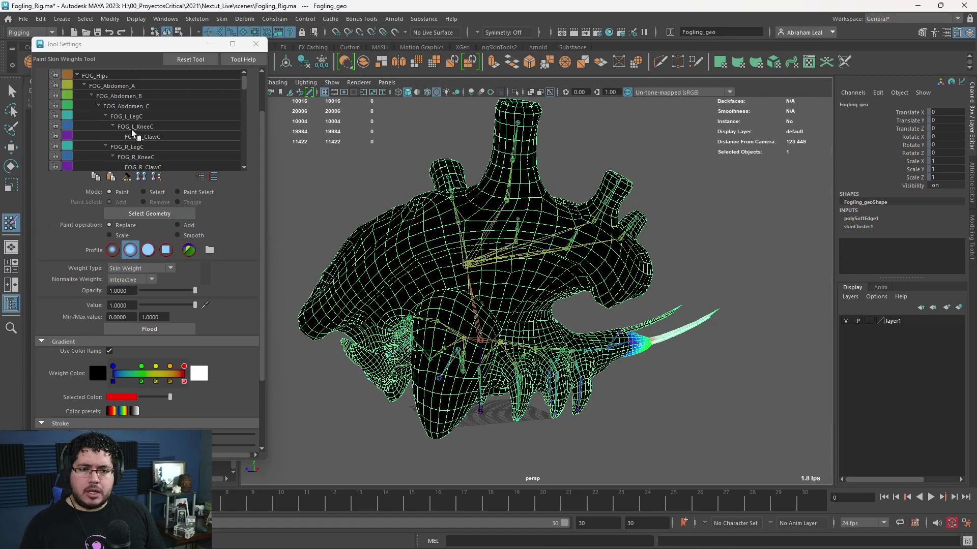
click(131, 129)
scroll(133, 122, up, 1)
scroll(134, 121, down, 5)
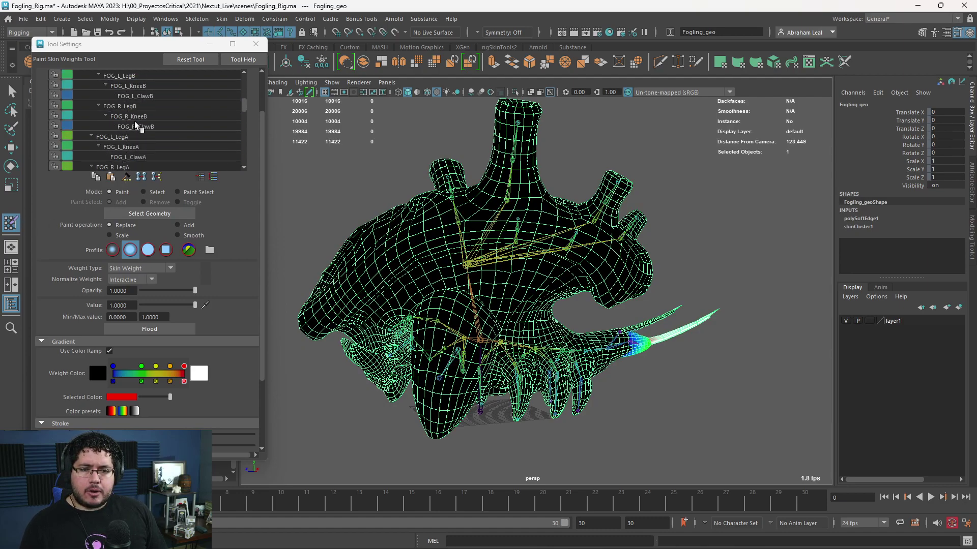
click(110, 124)
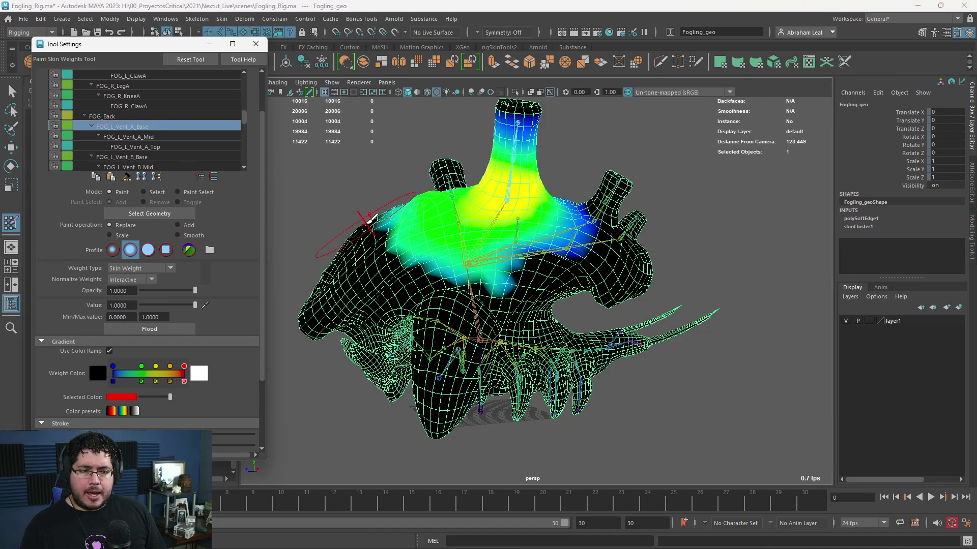
alt+drag(414, 224, 432, 246)
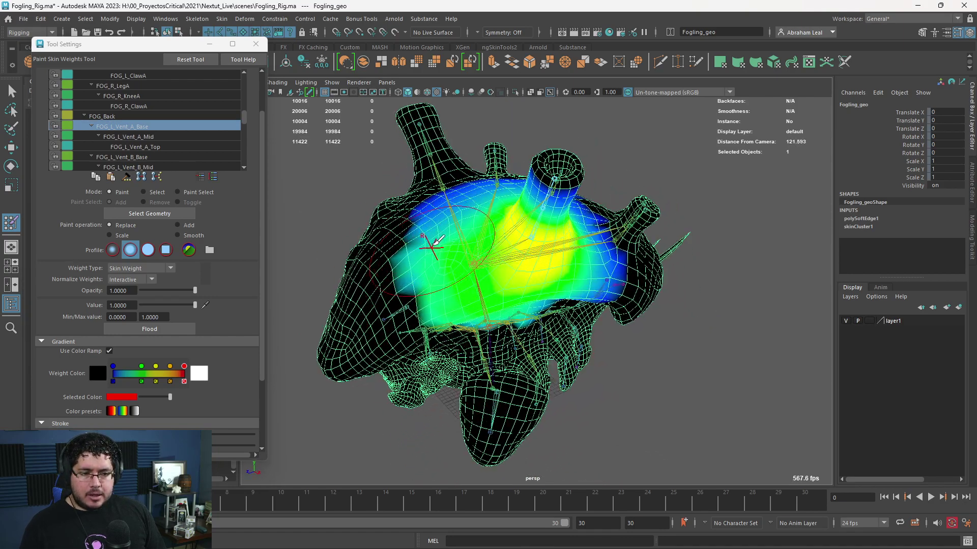
click(175, 226)
text(0.1)
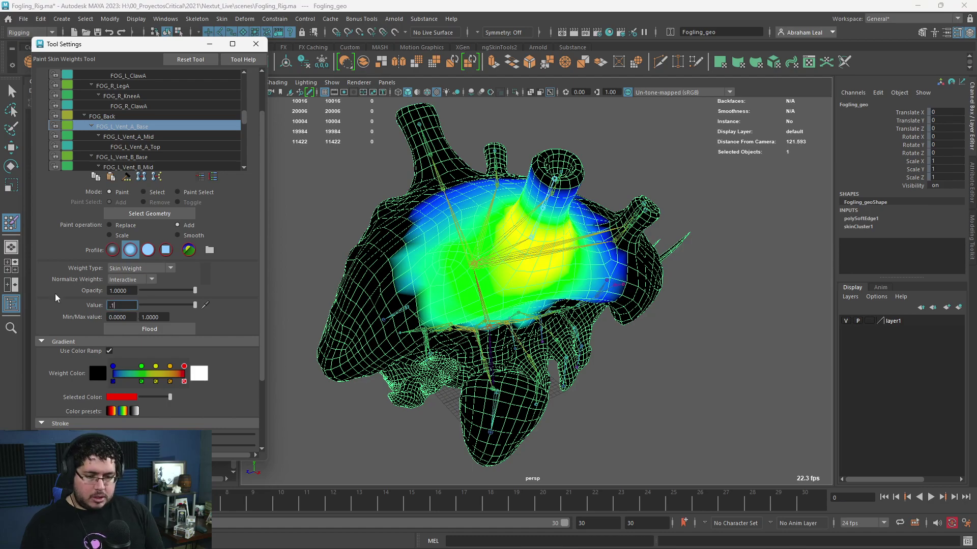
key(Return)
Try adding FOG_L_Vent_A_Base weight over the front of the back shell and smoothing the painted area.
mouse_move(466, 308)
mouse_down()
mouse_move(400, 306)
mouse_move(426, 264)
mouse_move(403, 323)
mouse_up()
alt+drag(403, 323, 434, 265)
mouse_move(407, 297)
mouse_down()
mouse_move(389, 308)
mouse_move(422, 242)
mouse_move(394, 221)
mouse_move(423, 173)
mouse_move(447, 158)
mouse_move(387, 193)
mouse_move(430, 229)
mouse_up()
click(191, 234)
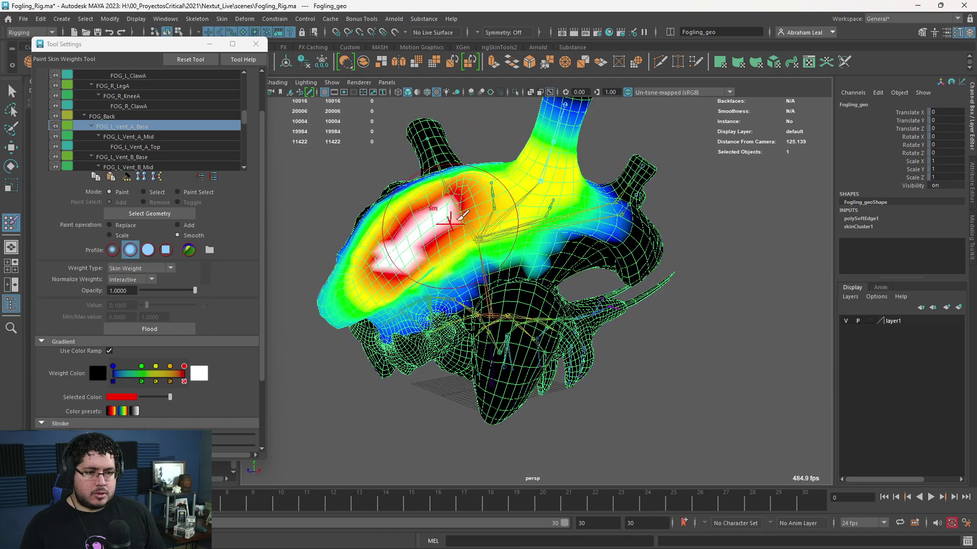
mouse_move(483, 196)
mouse_down()
mouse_move(476, 208)
mouse_move(389, 195)
mouse_up()
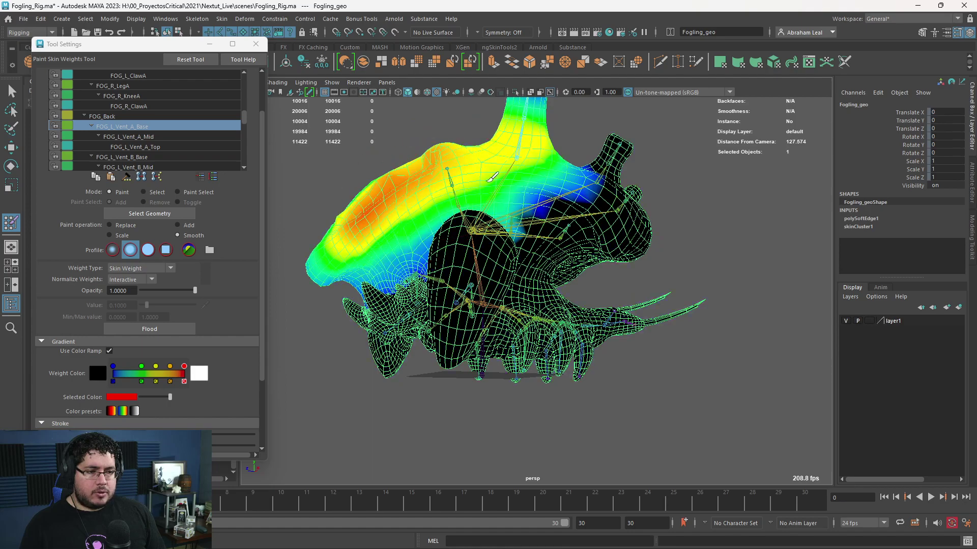
alt+drag(463, 166, 481, 224)
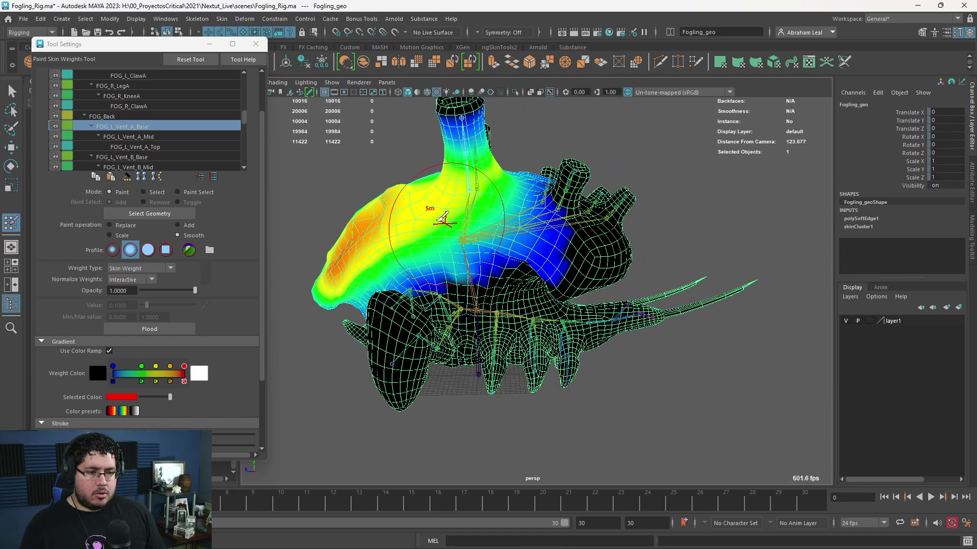
Undo the smoothing and added weight strokes painted for FOG_L_Vent_A_Base.
alt+drag(297, 203, 370, 227)
key(ctrl+z)
key(ctrl+z)
key(ctrl+z)
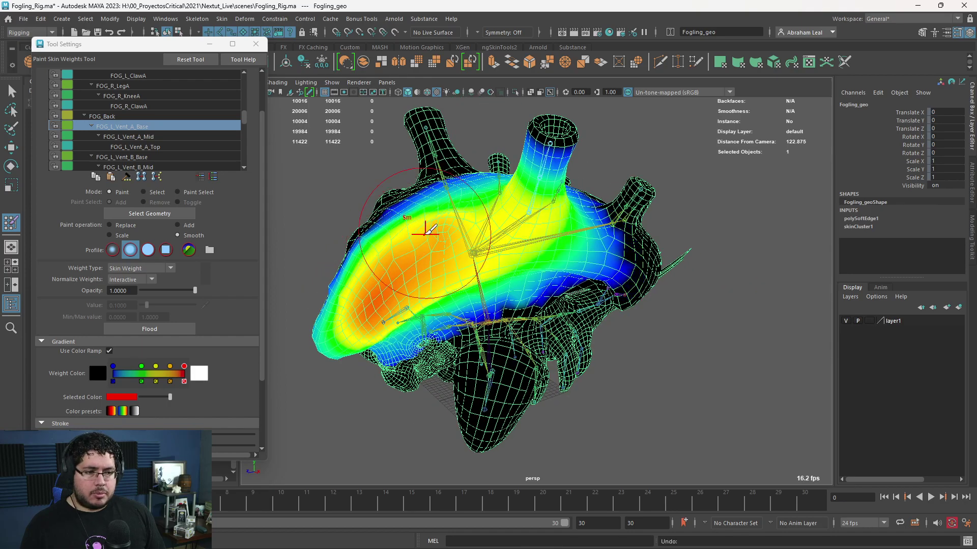
click(102, 127)
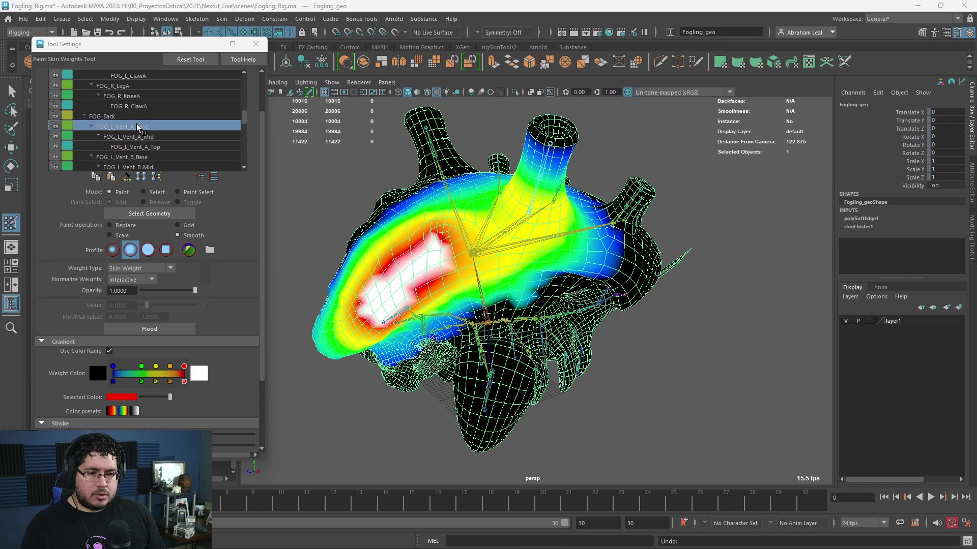
key(ctrl+z)
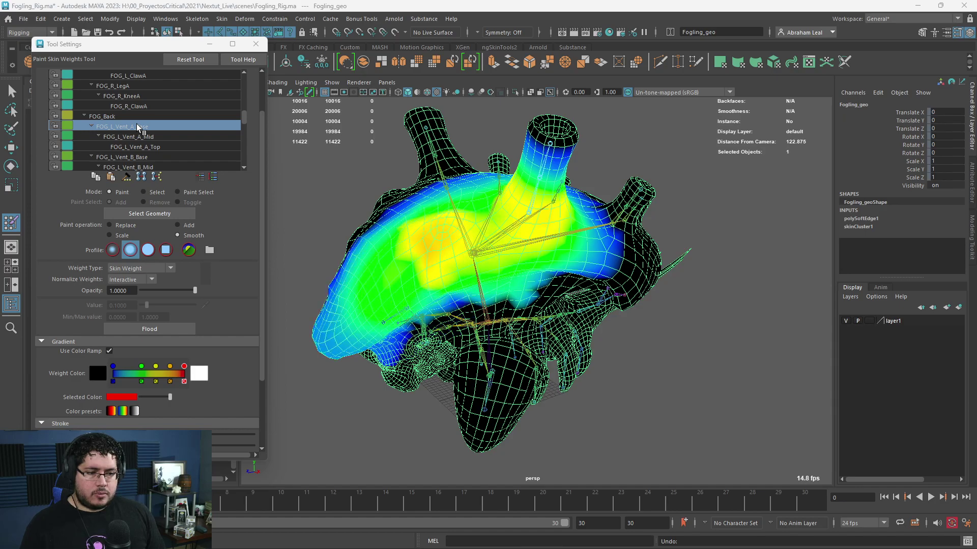
key(ctrl+z)
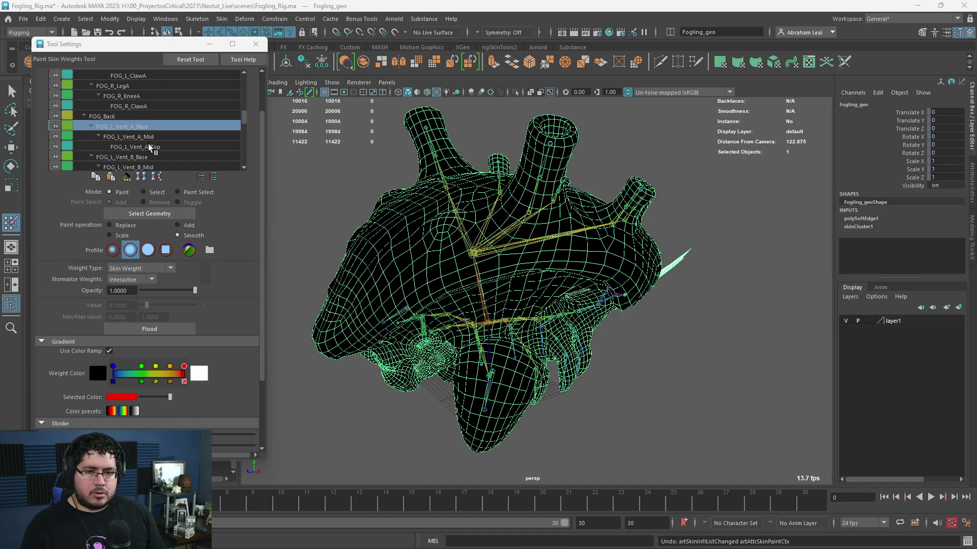
Compare the FOG_L_Vent_A_Base and FOG_Back influences, and smooth the FOG_Back weights over the front of the purple shell.
alt+drag(338, 158, 229, 145)
click(126, 117)
click(128, 127)
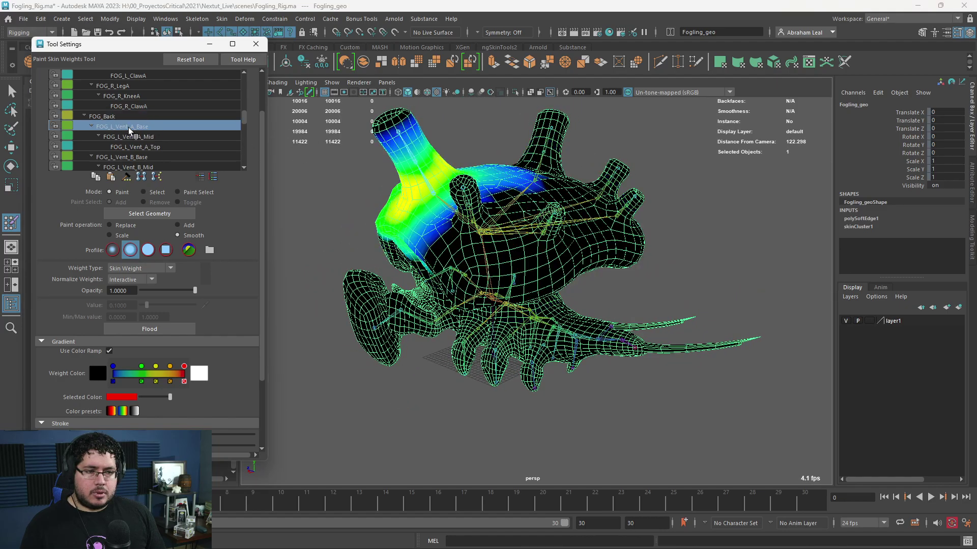
click(120, 116)
click(143, 128)
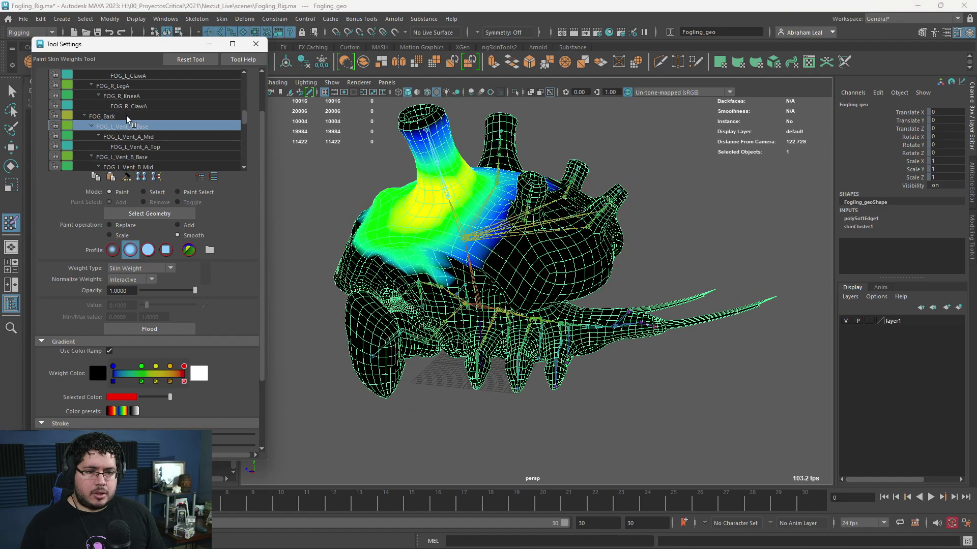
click(126, 117)
alt+drag(366, 167, 388, 260)
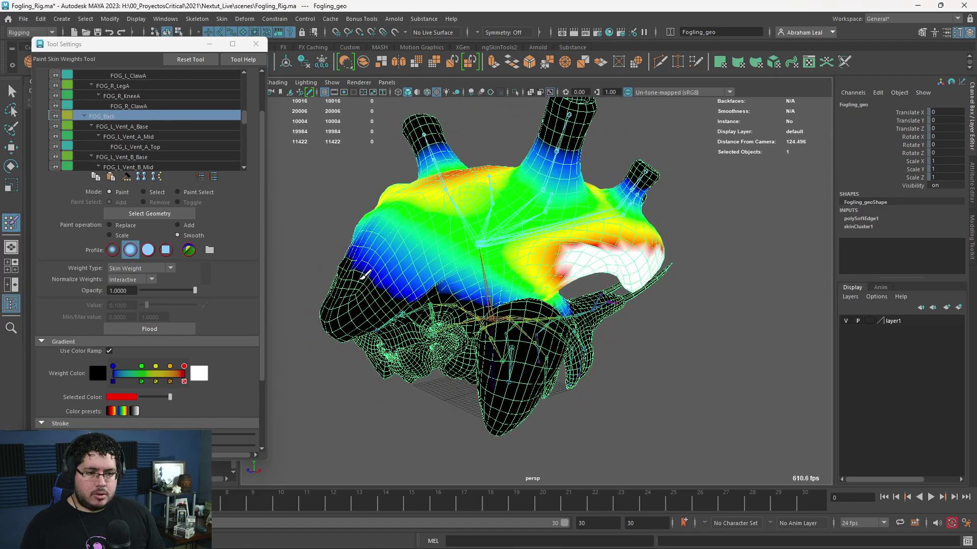
alt+drag(372, 293, 402, 319)
mouse_move(407, 321)
mouse_down()
mouse_move(430, 326)
mouse_move(413, 222)
mouse_move(389, 229)
mouse_move(404, 210)
mouse_up()
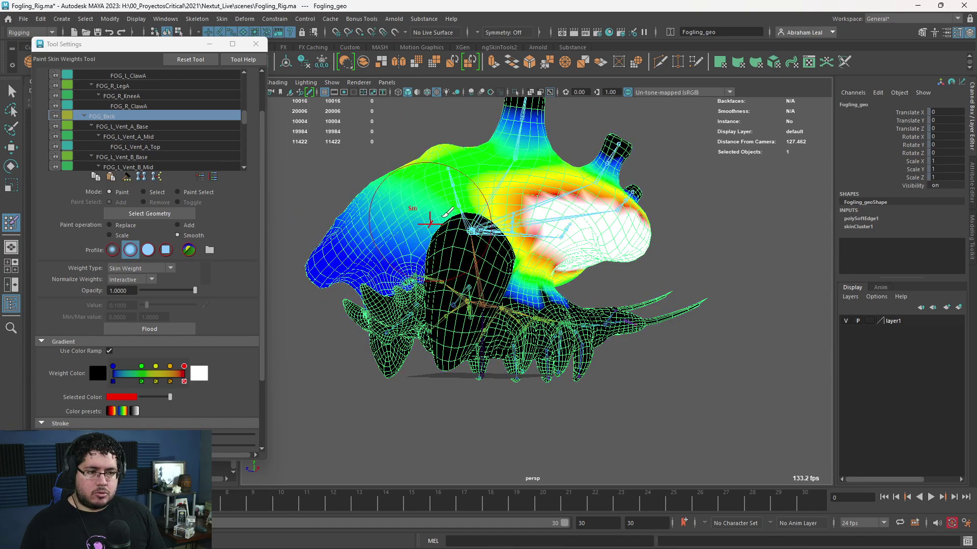
Add FOG_Back weight at value 0.1 across the shell's front, and set the paint operation back to Smooth.
alt+drag(448, 213, 338, 301)
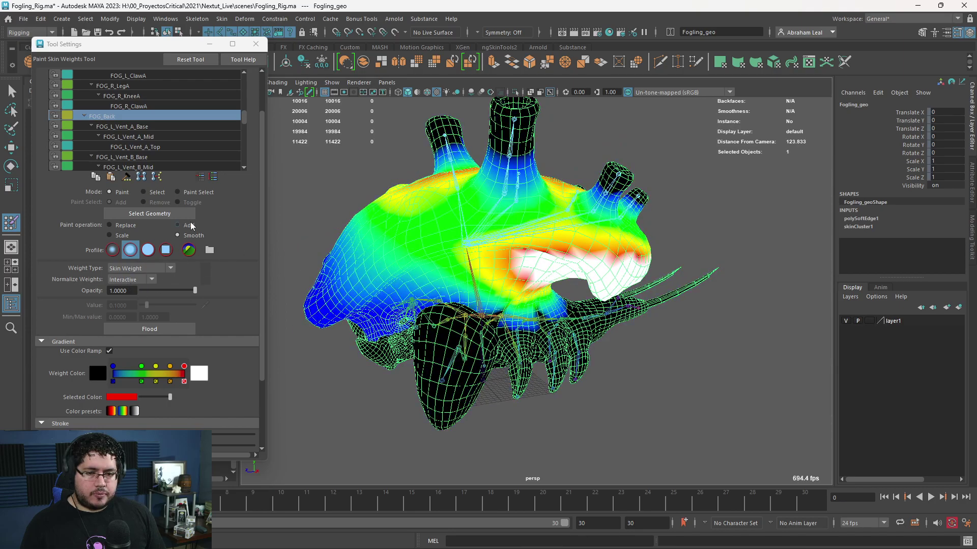
mouse_move(409, 237)
mouse_down()
mouse_move(359, 273)
mouse_move(318, 279)
mouse_up()
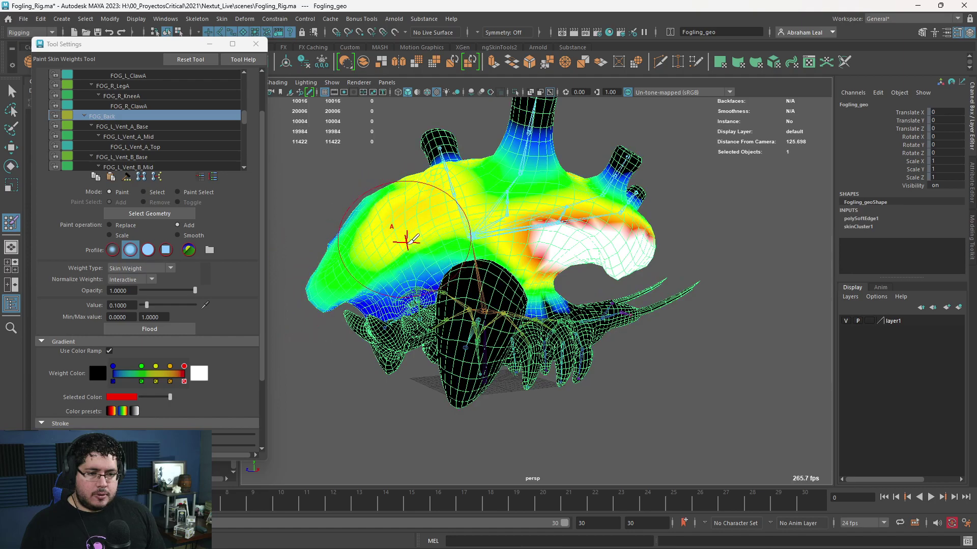
click(178, 236)
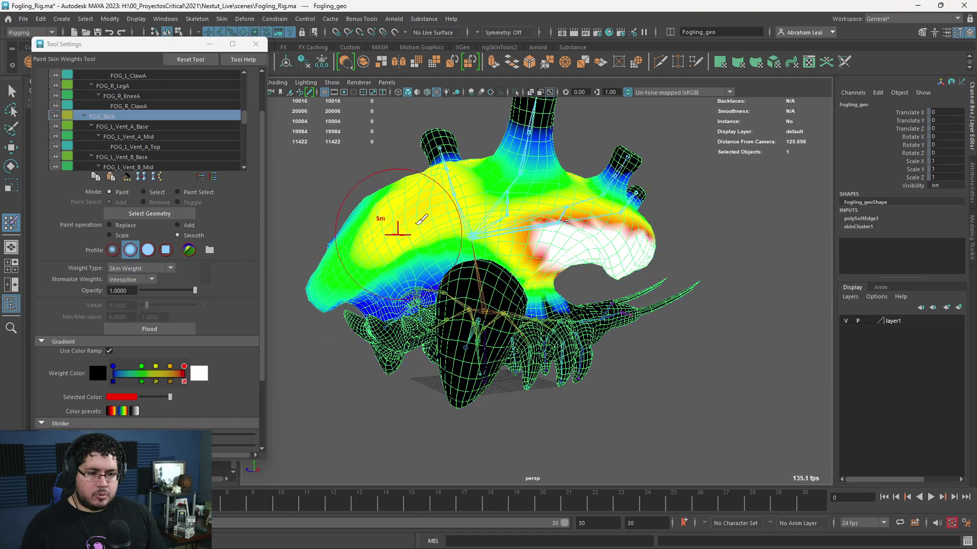
Try rotating the FOG_Back joint to check the repainted front of the shell, and undo the rotation.
key(e)
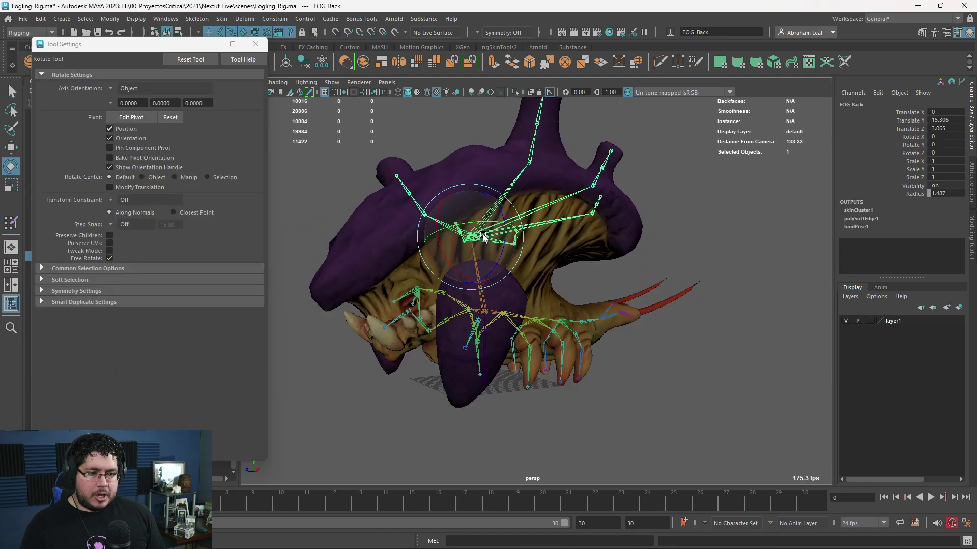
alt+drag(454, 246, 565, 292)
key(ctrl+z)
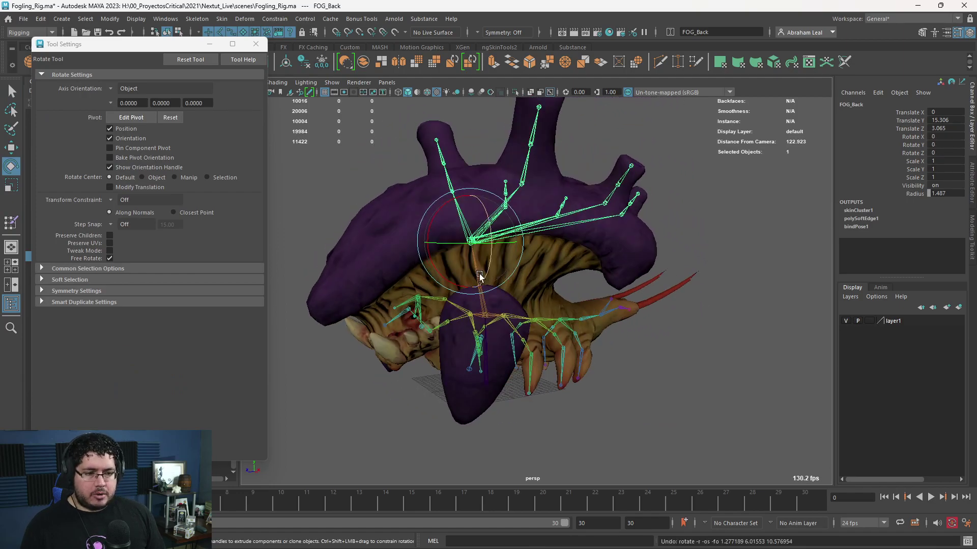
Add FOG_Back weight at value 0.1 across the underside of the shell's front, and set the paint operation back to Smooth.
click(417, 300)
drag(417, 300, 498, 315)
click(563, 250)
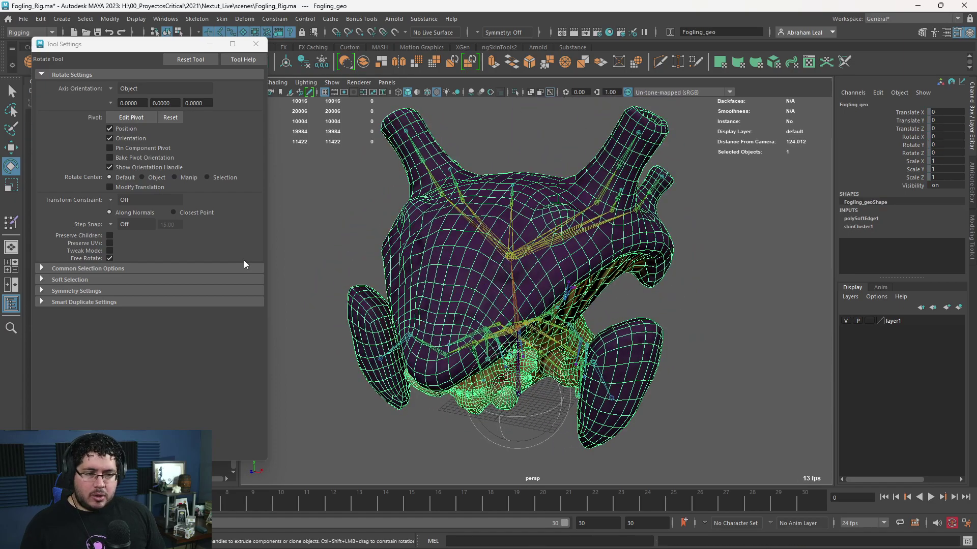
click(11, 222)
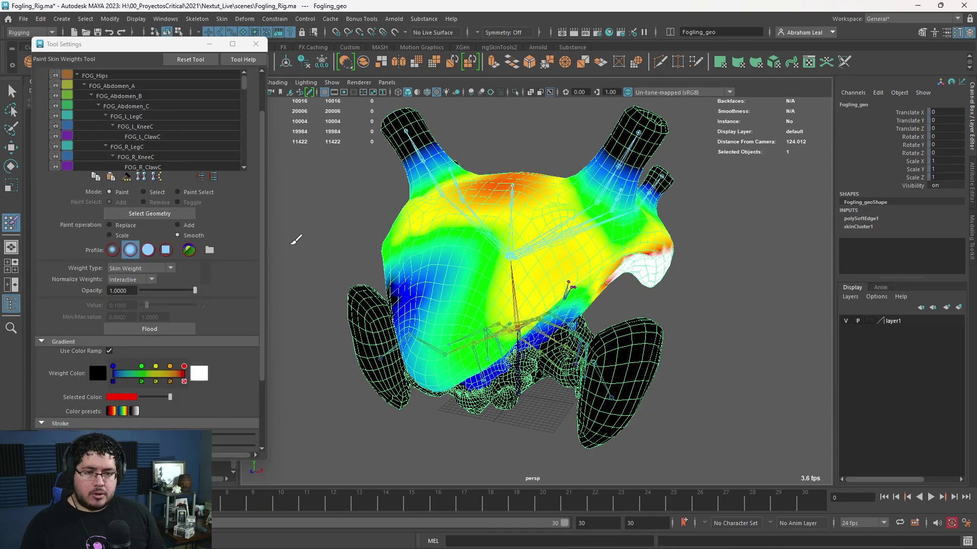
mouse_move(296, 239)
alt+mouse_down()
mouse_move(427, 229)
mouse_move(486, 208)
alt+mouse_up()
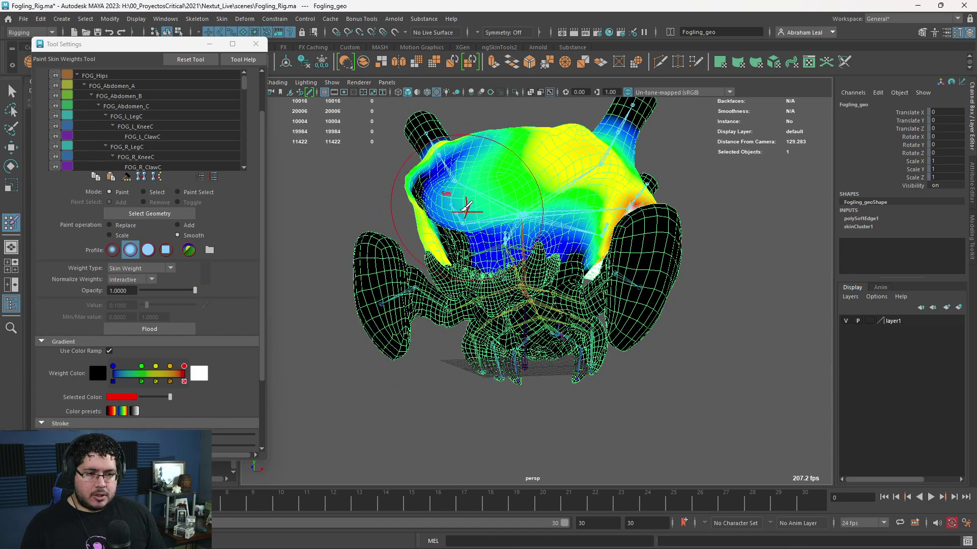
click(178, 226)
drag(469, 207, 485, 198)
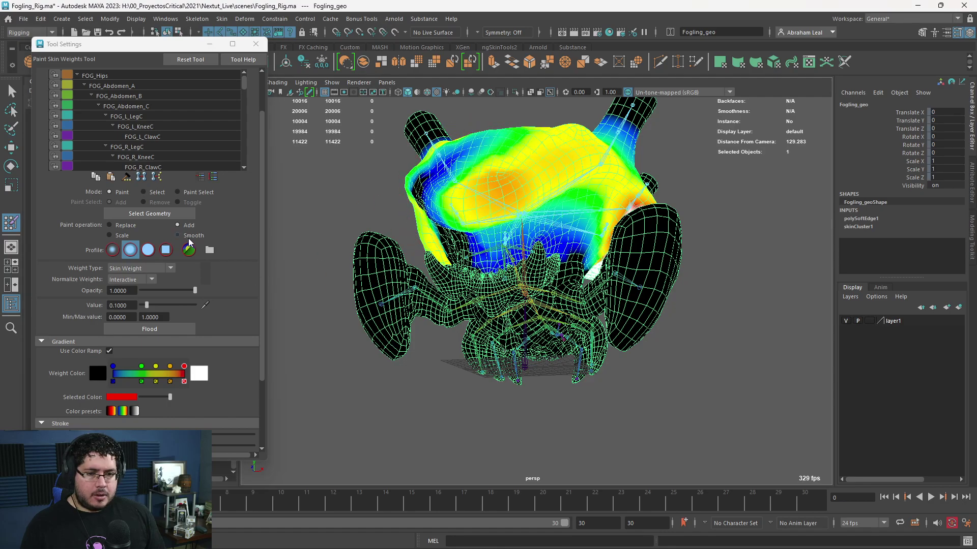
click(187, 236)
alt+drag(532, 159, 438, 292)
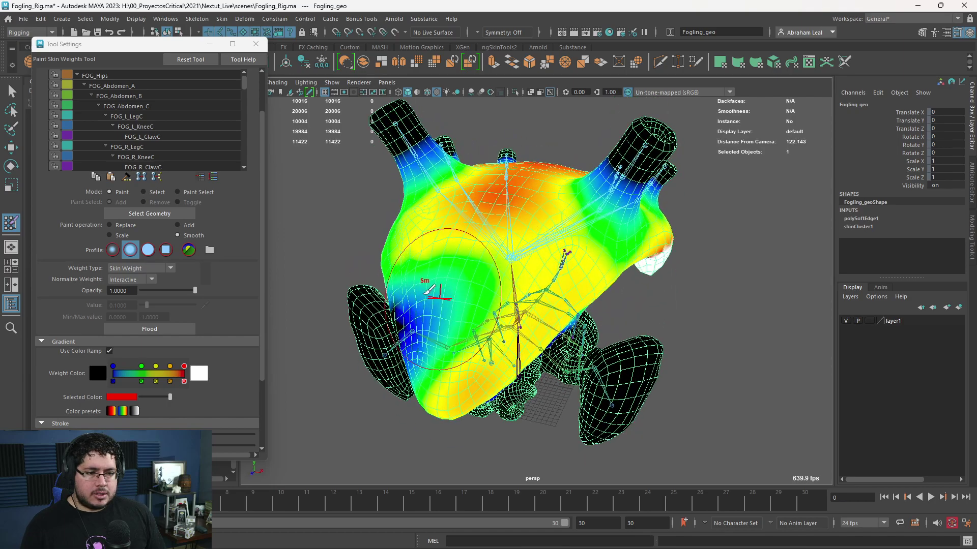
Add FOG_Back weight at value 0.1 over the upper front of the shell, and smooth the painted area.
click(178, 225)
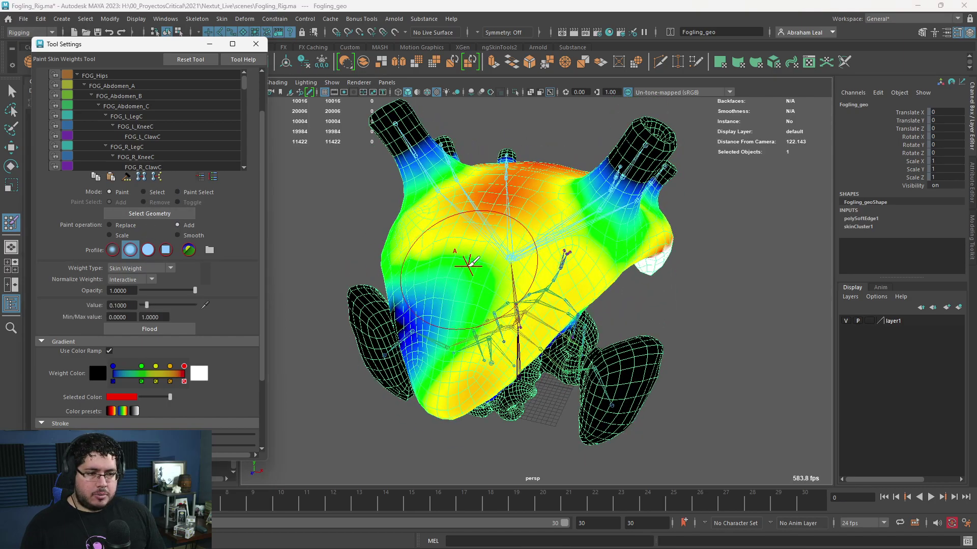
drag(473, 261, 464, 323)
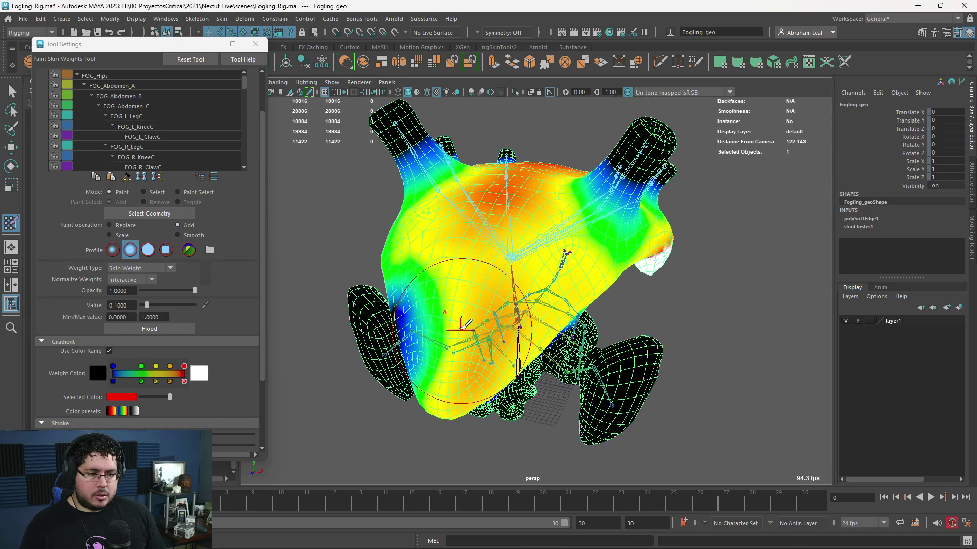
click(180, 236)
mouse_move(495, 275)
mouse_down()
mouse_move(475, 338)
mouse_move(441, 292)
mouse_up()
key(q)
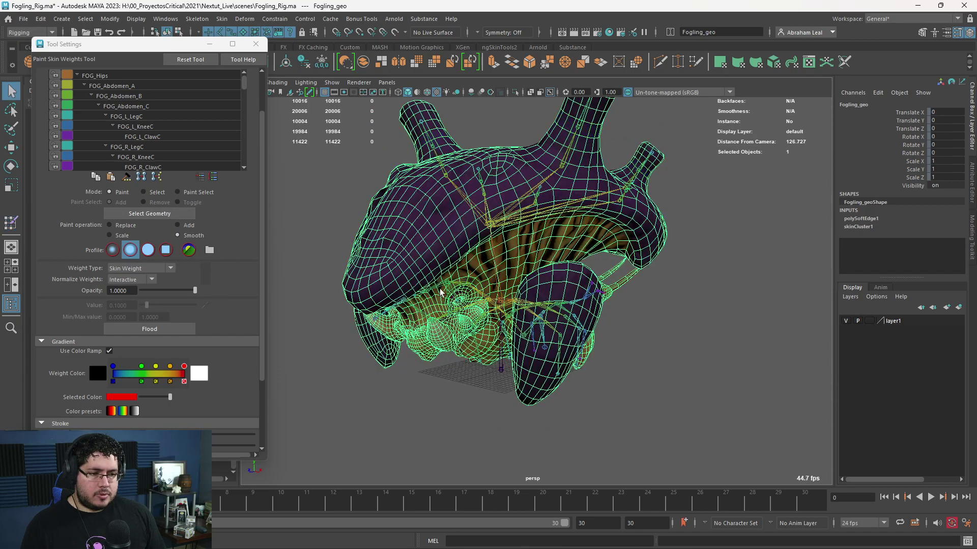
Try rotating the FOG_Back joint to check the shell's repainted front edge, and undo the rotation.
click(490, 225)
key(e)
drag(497, 268, 571, 305)
key(ctrl+z)
key(ctrl+z)
alt+drag(786, 273, 748, 290)
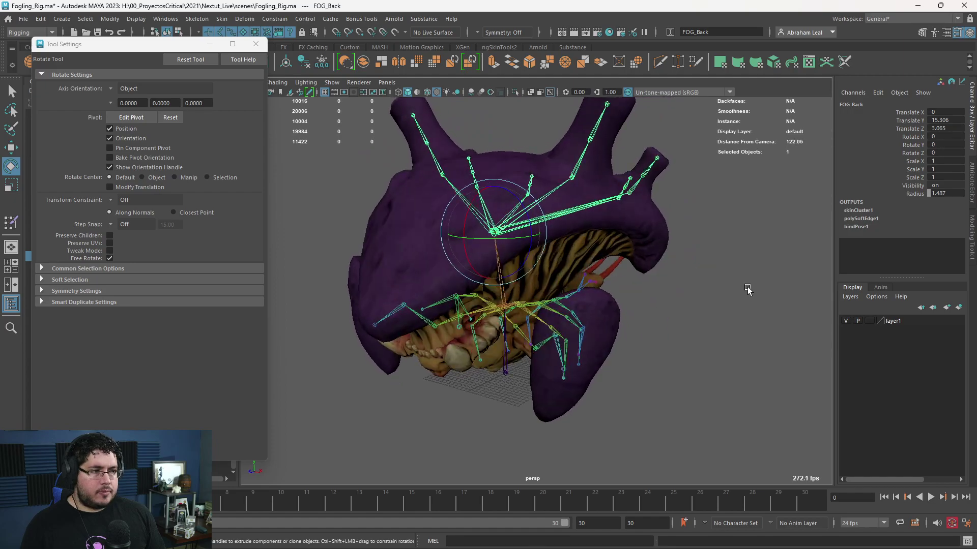
Select the FOG_Head joint, scrub the timeline to review the creature's motion, and return to the start of the animation.
click(748, 288)
alt+drag(451, 304, 452, 284)
click(457, 276)
key(ctrl+z)
drag(61, 506, 310, 508)
alt+drag(354, 394, 453, 403)
key(alt+shift+v)
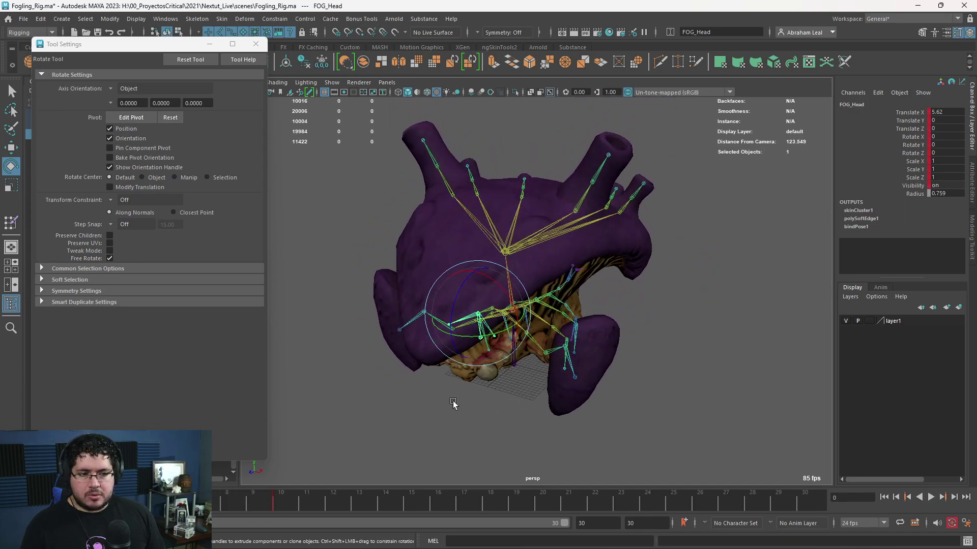
Rotate the FOG_L_Vent_A_Base joint to test how the large left vent deforms the surrounding shell.
click(702, 294)
alt+drag(703, 294, 659, 351)
scroll(658, 351, up, 3)
click(524, 212)
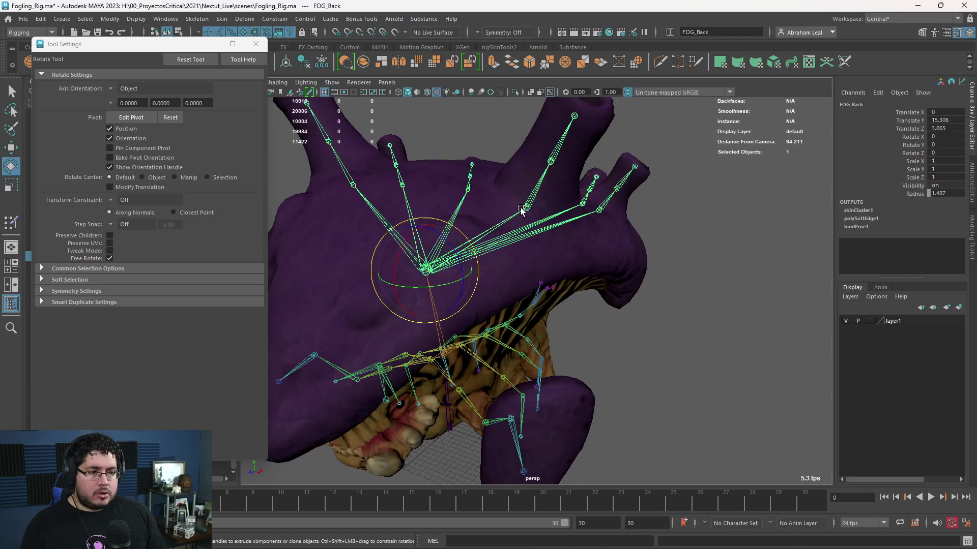
alt+middle_drag(524, 212, 527, 240)
click(529, 241)
drag(531, 239, 550, 245)
alt+drag(560, 292, 450, 280)
mouse_move(429, 225)
mouse_down()
mouse_move(412, 206)
mouse_move(412, 226)
mouse_up()
Display the FOG_L_Vent_A_Base influence on the creature mesh with the Paint Skin Weights tool.
click(376, 256)
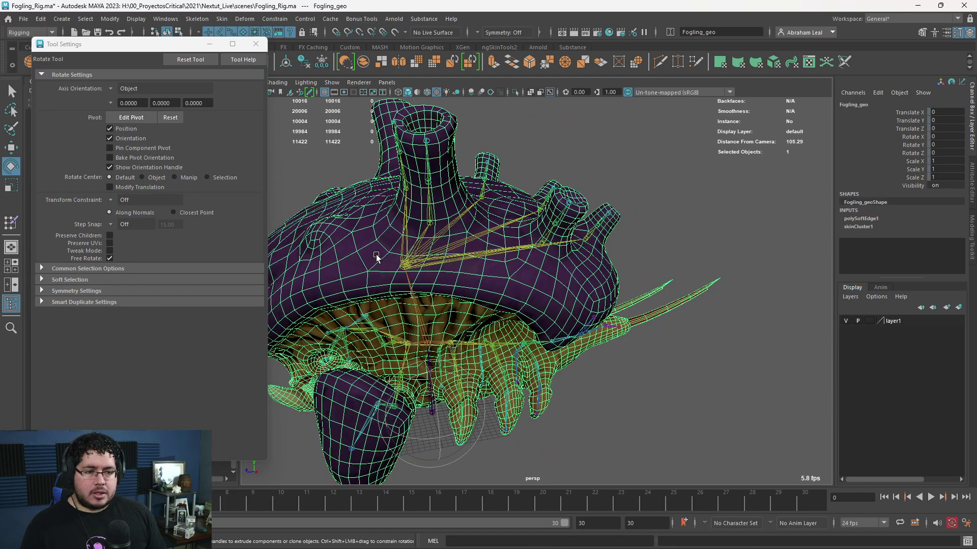
click(16, 225)
scroll(129, 133, down, 3)
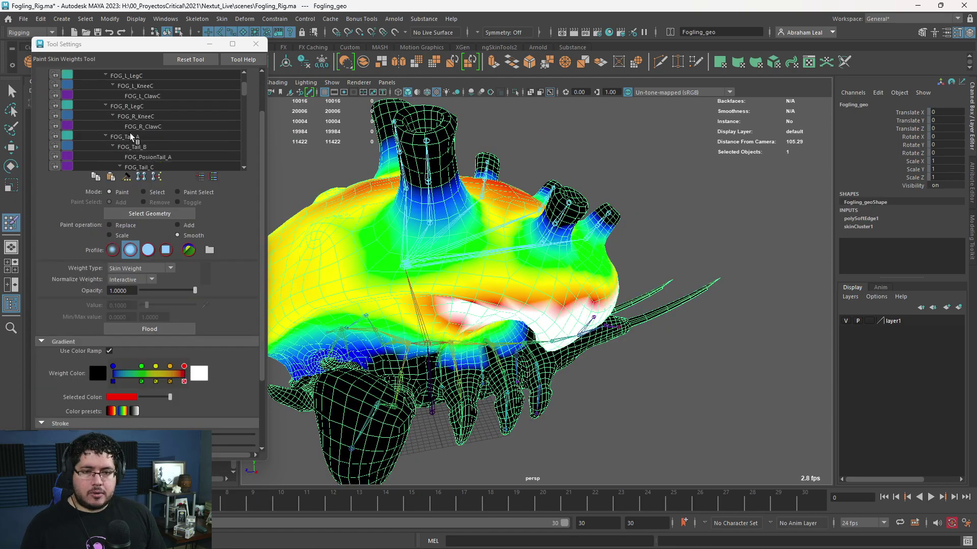
scroll(142, 108, down, 5)
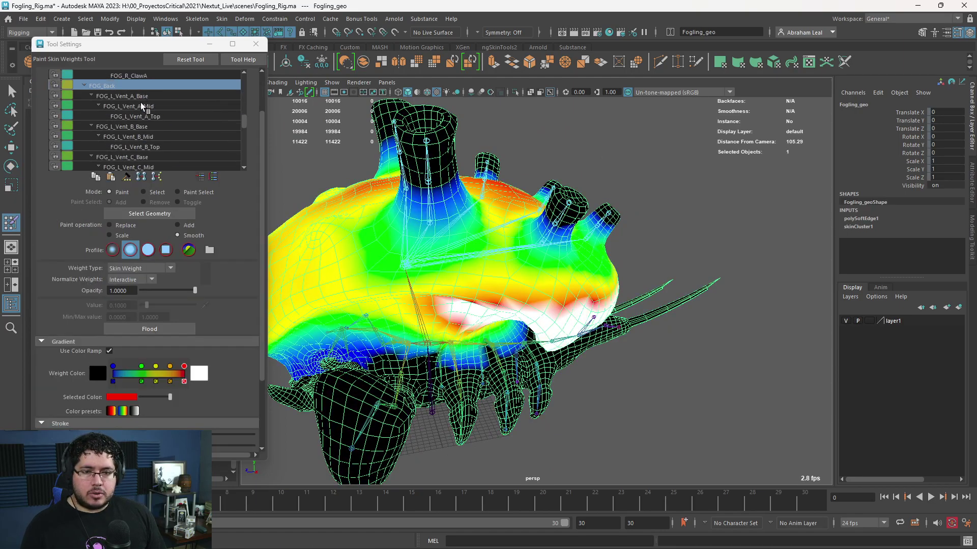
click(140, 96)
alt+drag(376, 206, 392, 240)
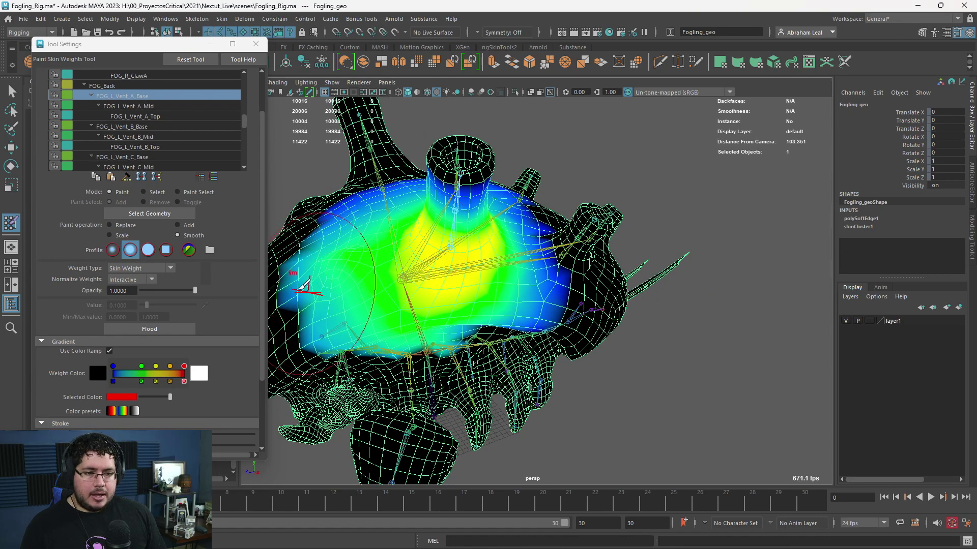
Scale down the FOG_L_Vent_A_Base weights at value 0.2 across the shell in front of and below the large left vent.
click(121, 226)
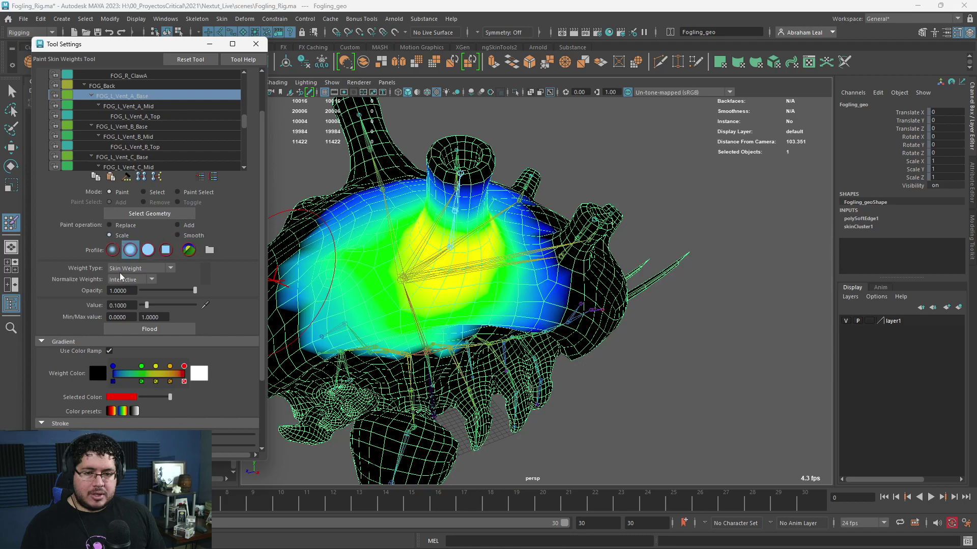
text(.)
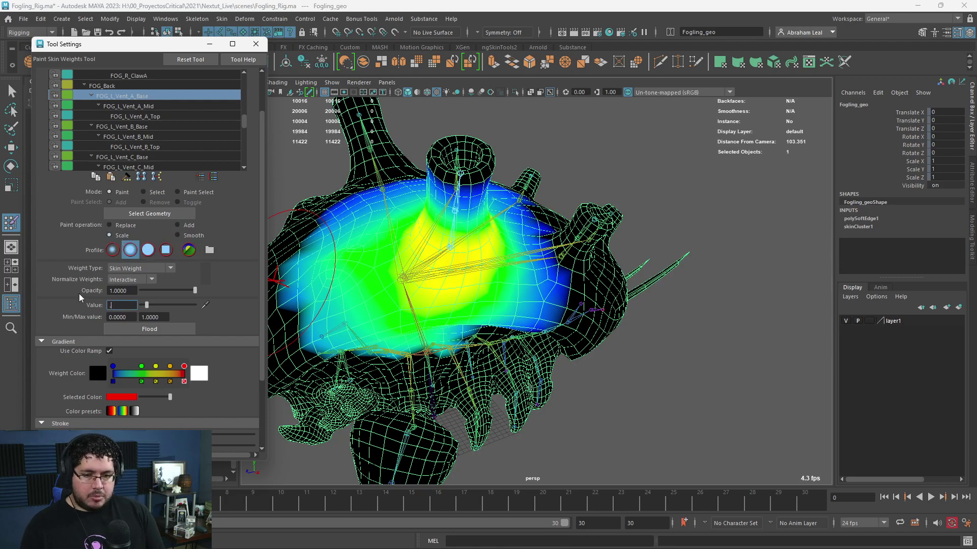
text(2)
key(Return)
alt+drag(427, 310, 443, 319)
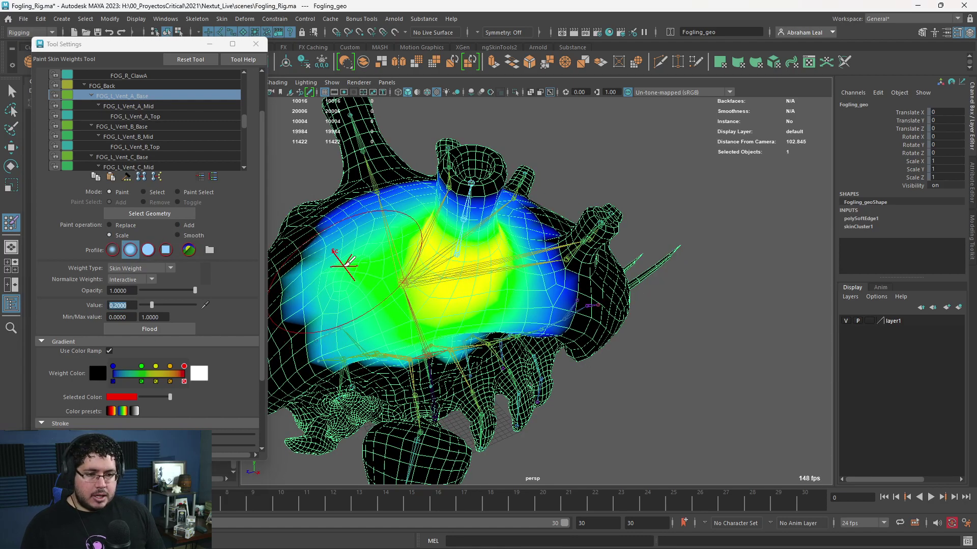
mouse_move(342, 264)
mouse_down()
mouse_move(333, 269)
mouse_move(360, 220)
mouse_move(393, 210)
mouse_up()
alt+drag(393, 254, 382, 206)
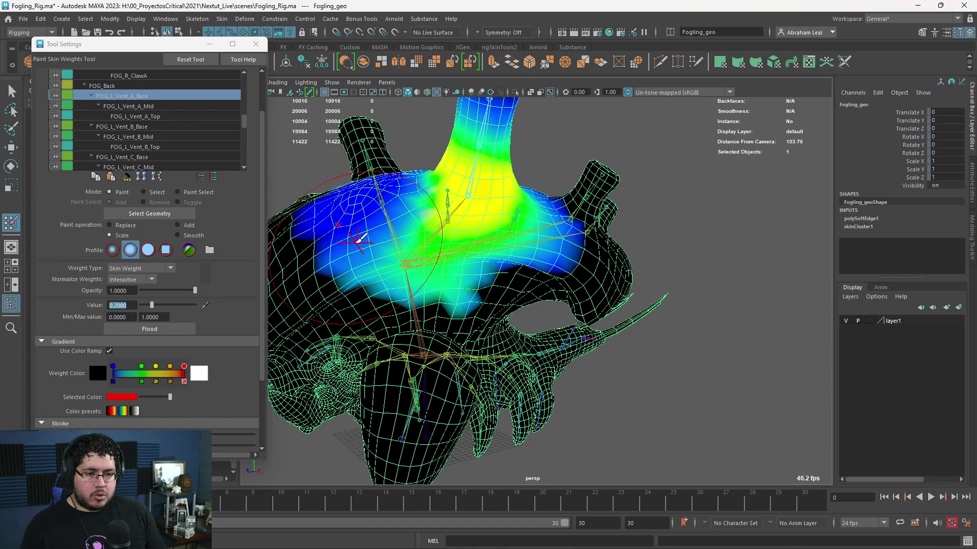
mouse_move(360, 241)
mouse_down()
mouse_move(397, 287)
mouse_move(395, 248)
mouse_move(368, 271)
mouse_move(354, 263)
mouse_move(450, 276)
mouse_up()
alt+middle_drag(493, 248, 489, 288)
key(q)
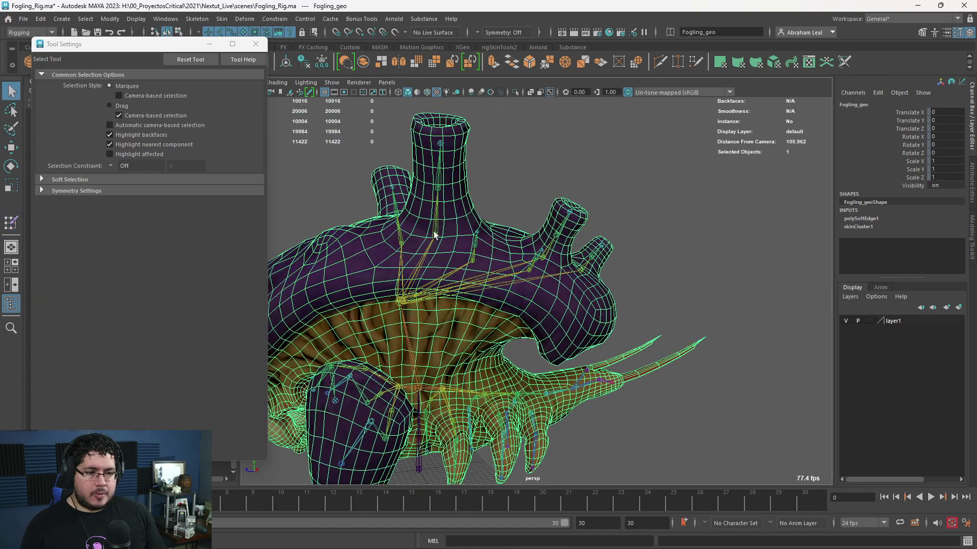
Try rotating the FOG_L_Vent_A_Base joint to check the reduced shell influence, and undo the rotation.
click(435, 234)
key(e)
drag(441, 250, 419, 253)
drag(408, 239, 417, 226)
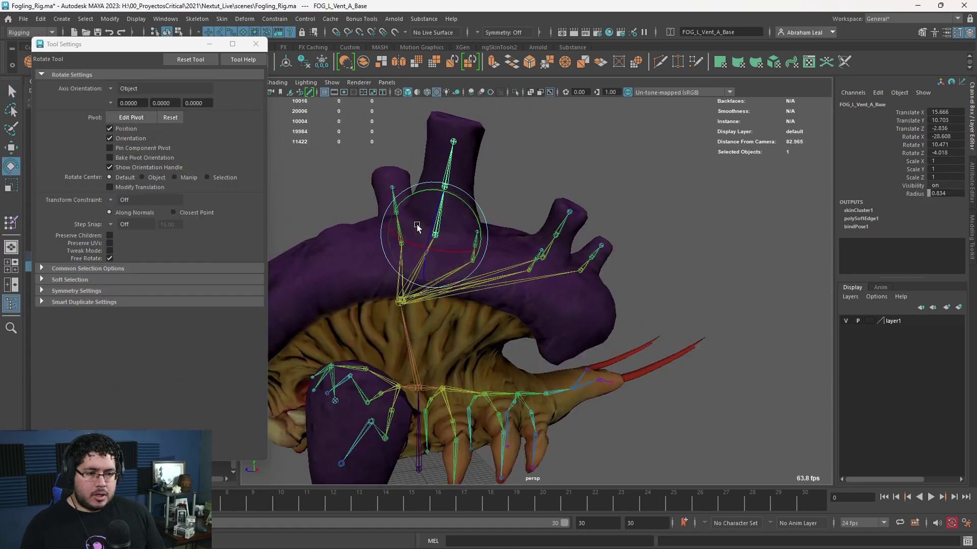
key(ctrl+z)
Try scaling FOG_L_Vent_A_Mid to about 1.71 and FOG_L_Vent_A_Top to about 1.95 to test the vent, and undo the scaling.
click(512, 174)
click(436, 235)
key(r)
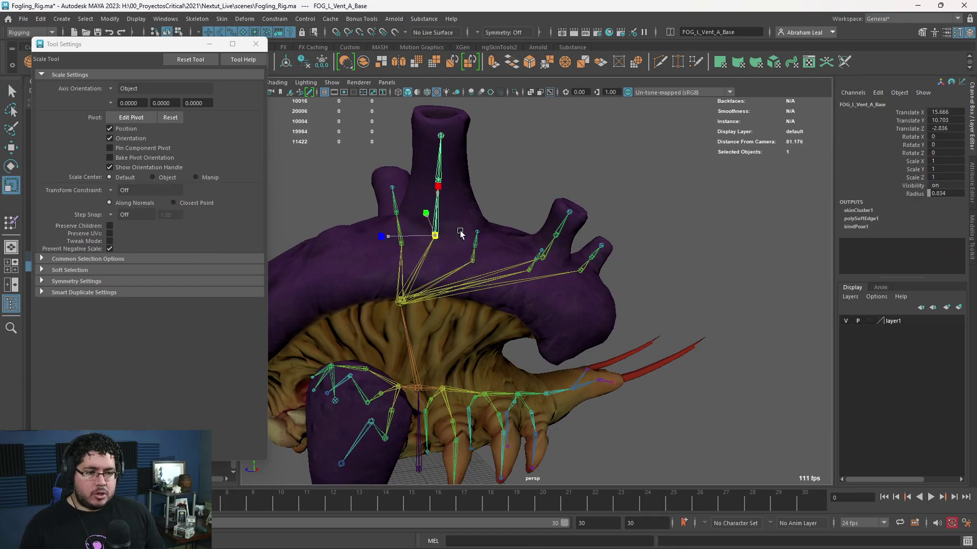
click(460, 187)
click(439, 189)
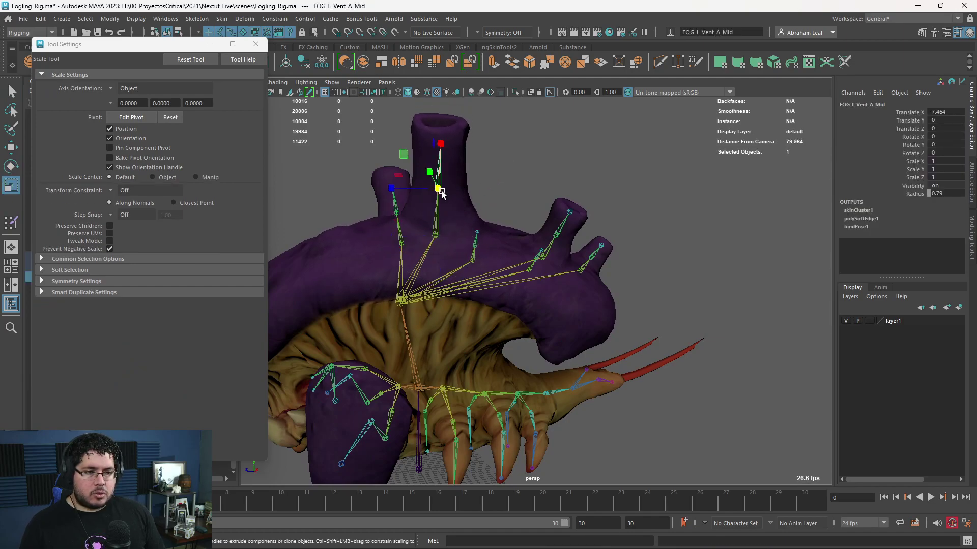
drag(440, 190, 477, 188)
alt+middle_drag(513, 171, 515, 201)
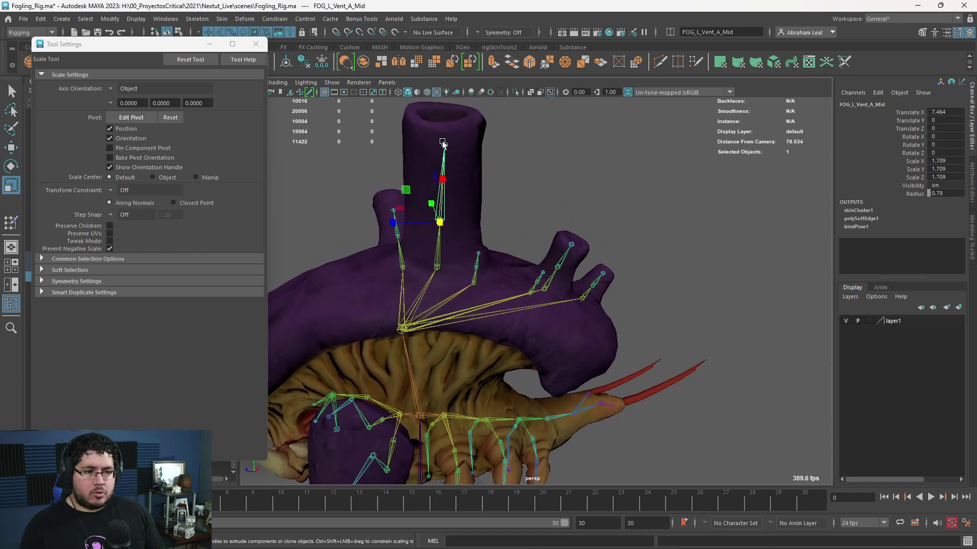
click(445, 145)
drag(444, 145, 932, 544)
key(ctrl+z)
key(ctrl+z)
key(ctrl+z)
key(ctrl+z)
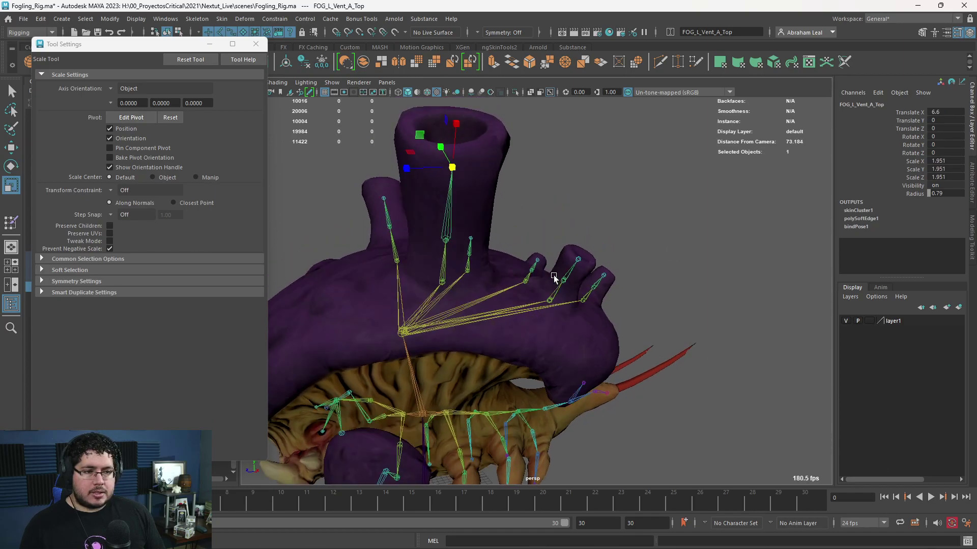
Add FOG_L_Vent_A_Top weight at value 0.2 over the tip of the large left vent, and switch the paint operation to Smooth.
alt+drag(540, 221, 580, 224)
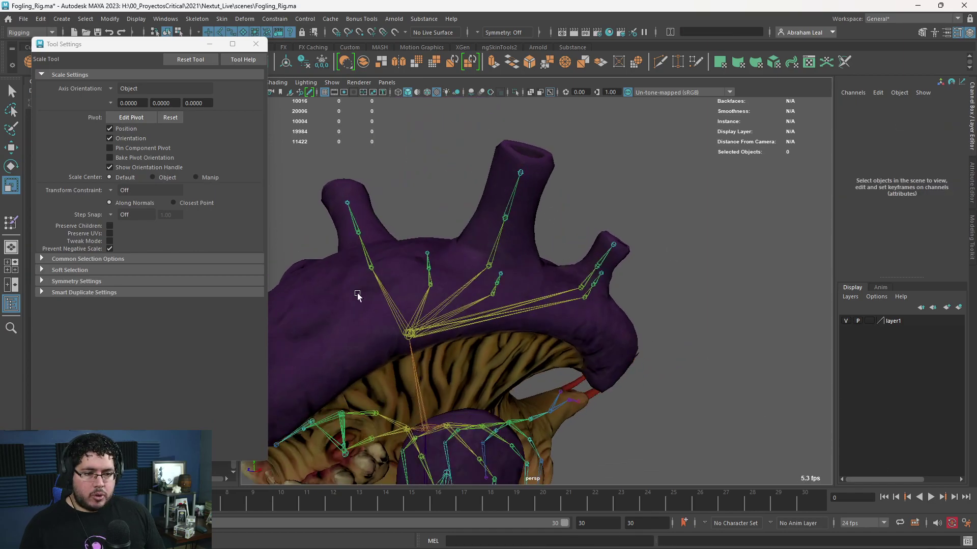
click(357, 293)
click(7, 227)
scroll(159, 146, down, 5)
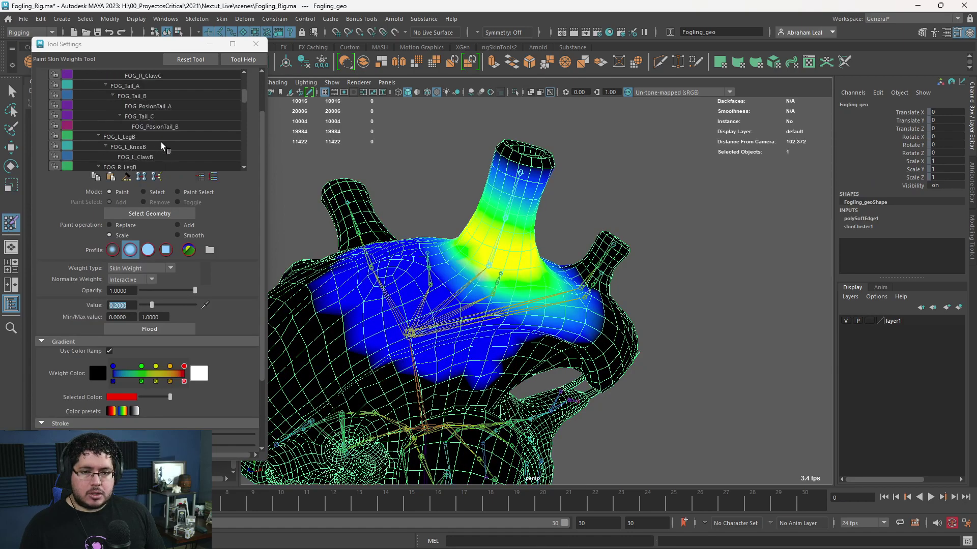
click(161, 127)
alt+drag(391, 191, 406, 236)
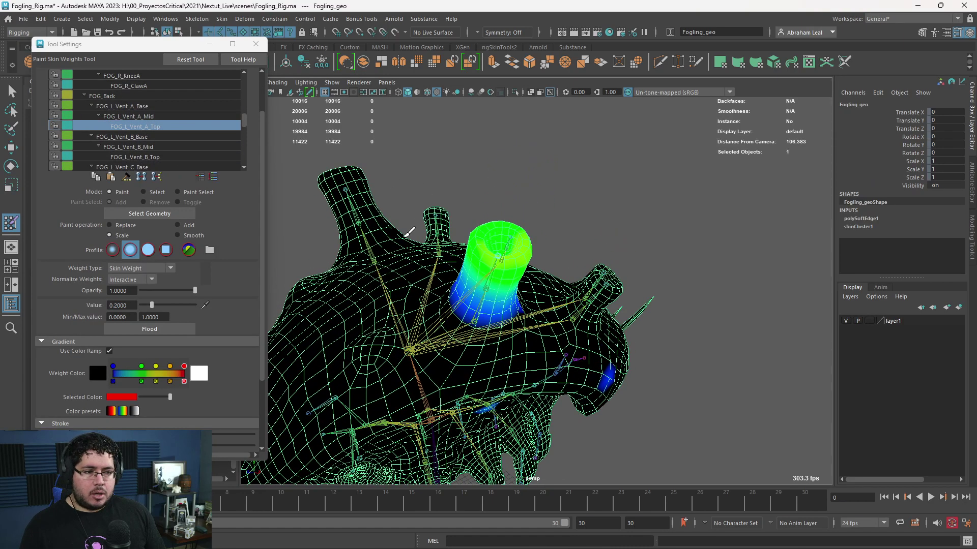
click(182, 229)
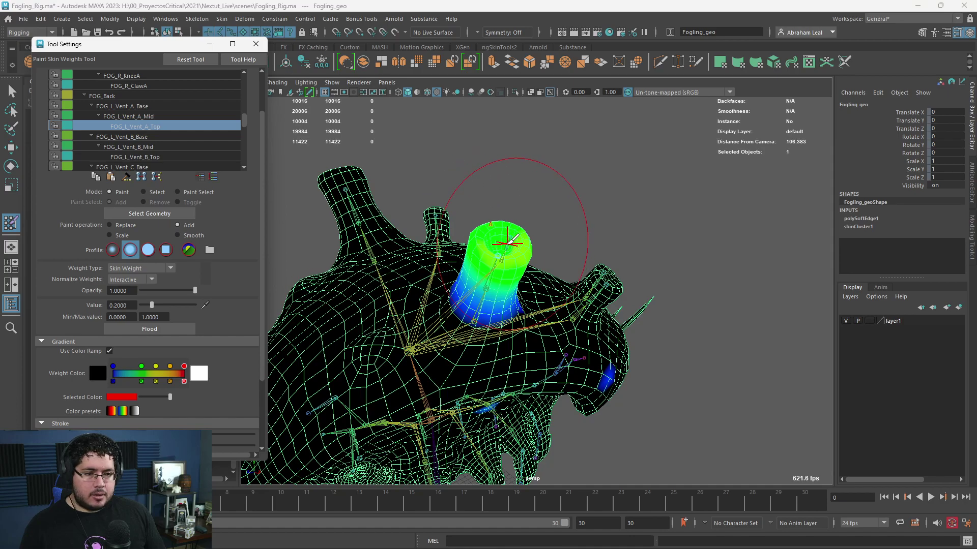
mouse_move(514, 239)
mouse_down()
mouse_move(501, 234)
mouse_move(491, 290)
mouse_move(436, 313)
mouse_move(501, 301)
mouse_move(496, 286)
mouse_up()
click(178, 237)
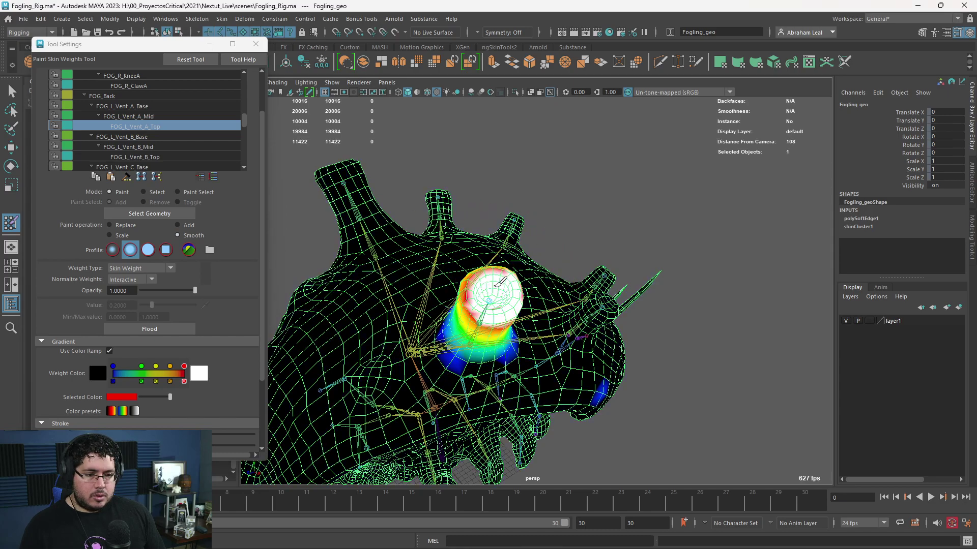
Try scaling the FOG_L_Vent_A_Top joint uniformly to about 3.13 to test the vent tip, and undo the scaling.
key(e)
click(472, 255)
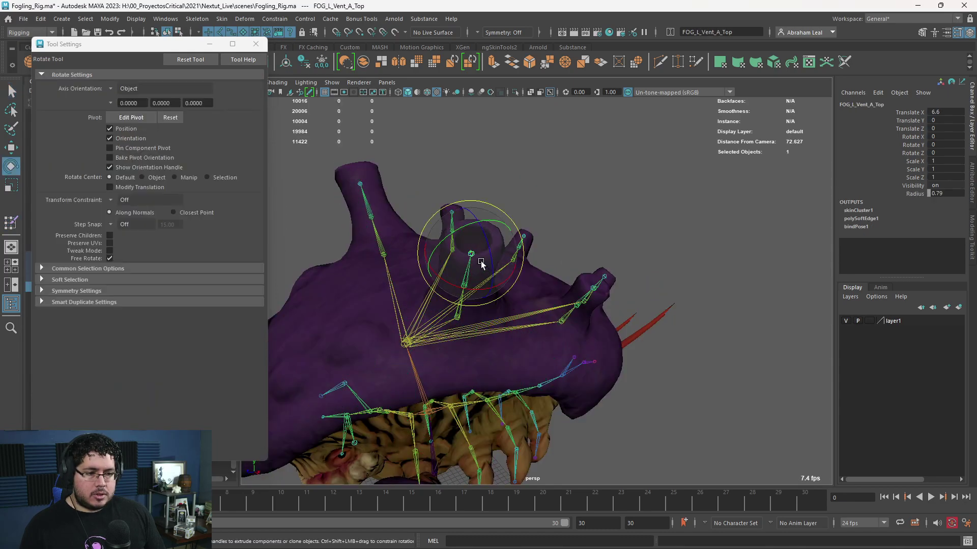
key(r)
drag(471, 254, 781, 265)
alt+drag(563, 267, 587, 237)
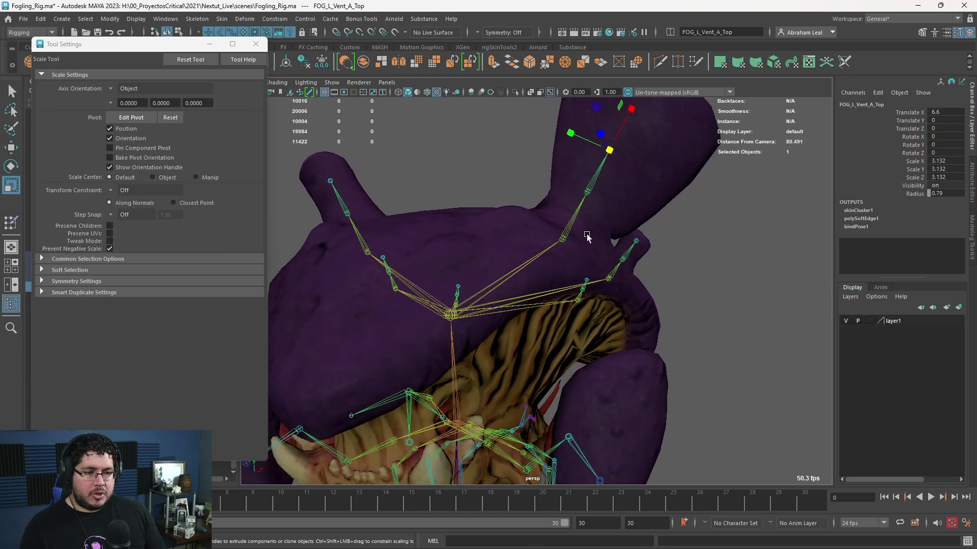
alt+middle_drag(587, 237, 511, 307)
key(ctrl+z)
Try scaling the FOG_L_Vent_A_Top joint uniformly to about 1.24 and about 1.92 to recheck the vent tip, and undo the scaling.
drag(527, 227, 705, 239)
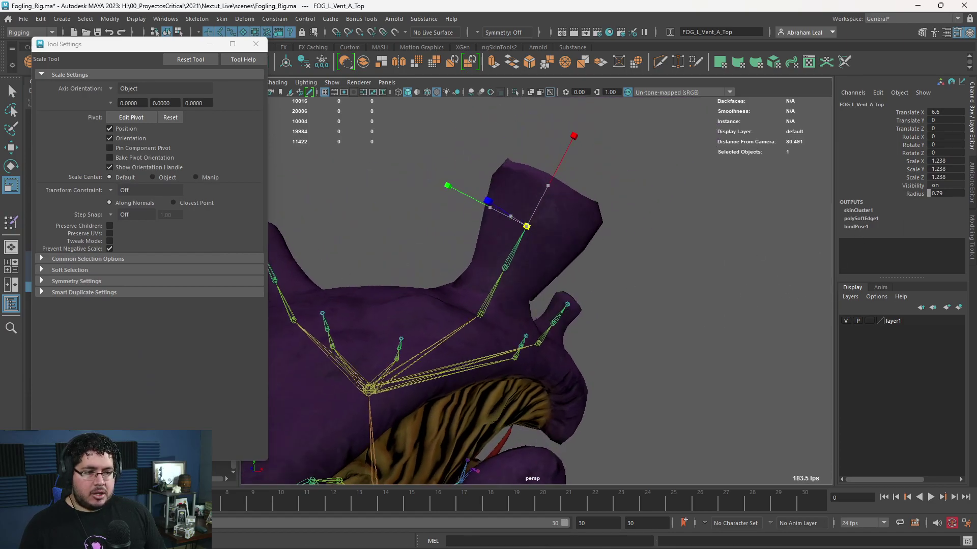
key(ctrl+z)
key(ctrl+z)
key(ctrl+z)
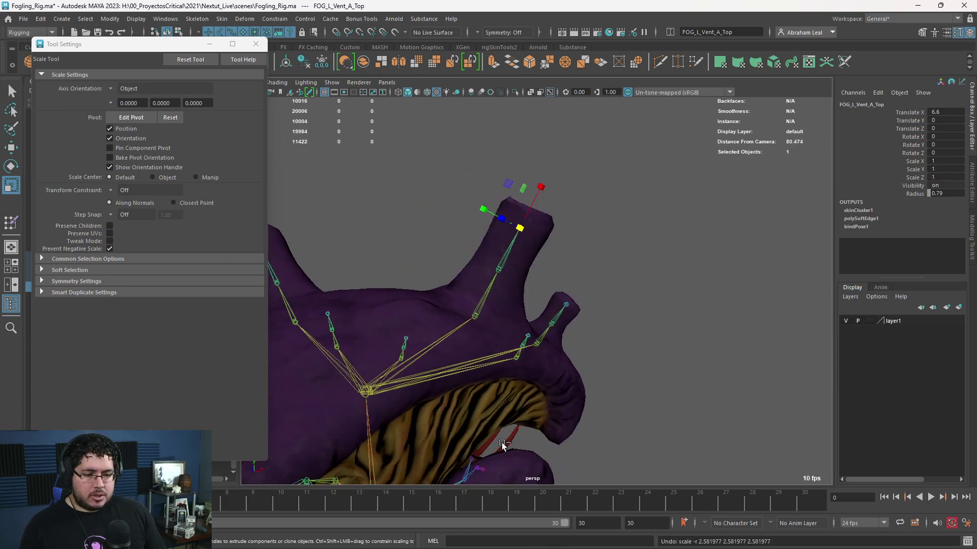
drag(515, 232, 606, 405)
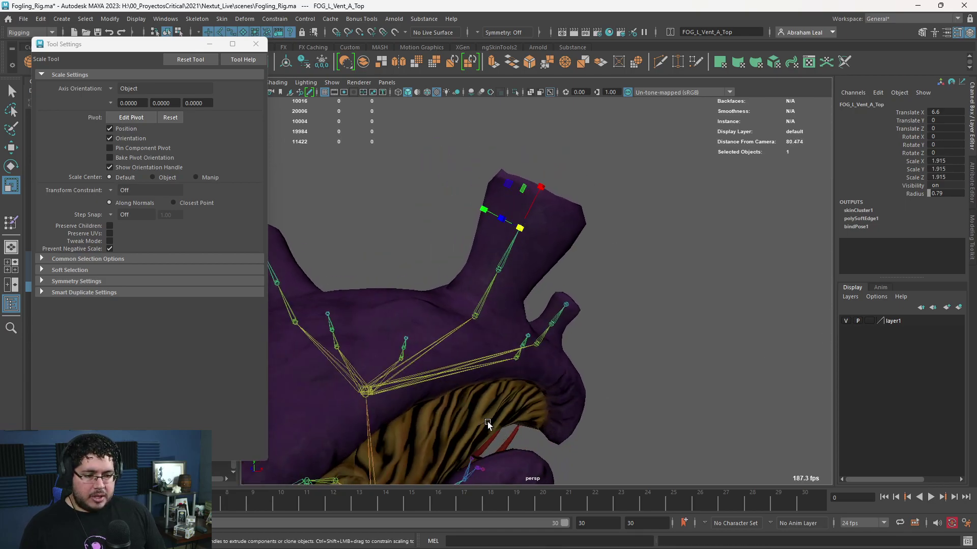
key(ctrl+z)
Remove the stray FOG_L_Vent_A_Top weight patches from the side of the shell by painting Fogling_geo skin weights with Replace at value 0.
click(295, 355)
click(11, 223)
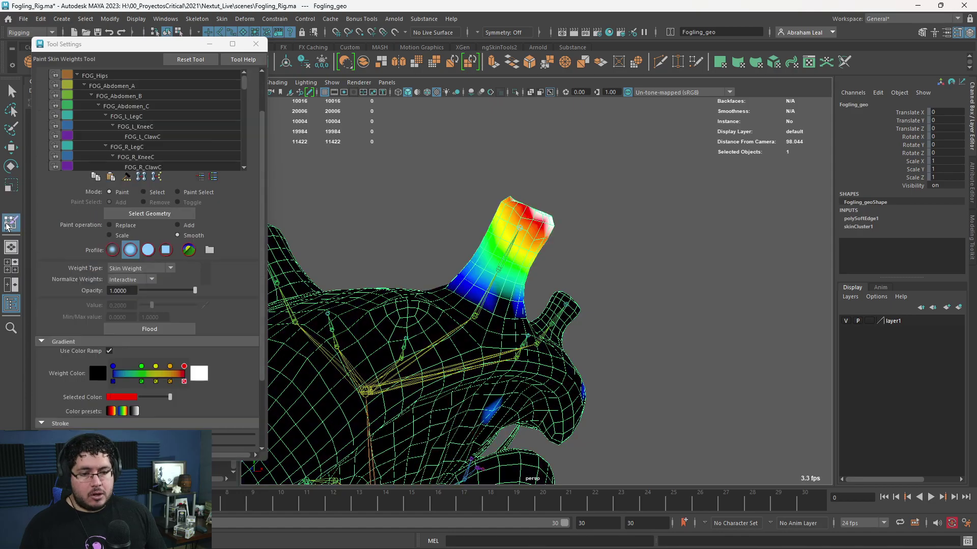
alt+drag(346, 313, 415, 346)
alt+middle_drag(423, 364, 423, 336)
alt+drag(426, 333, 478, 336)
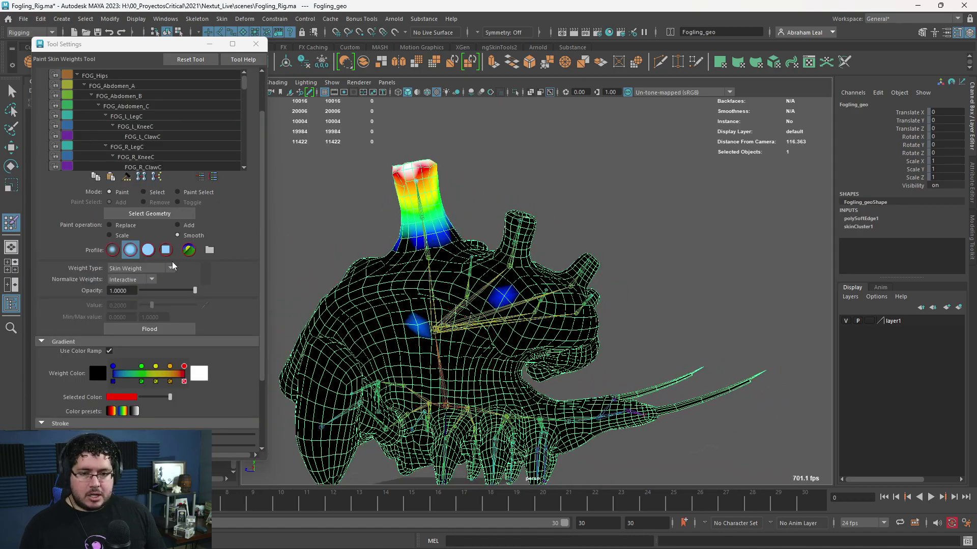
click(110, 225)
drag(411, 331, 432, 327)
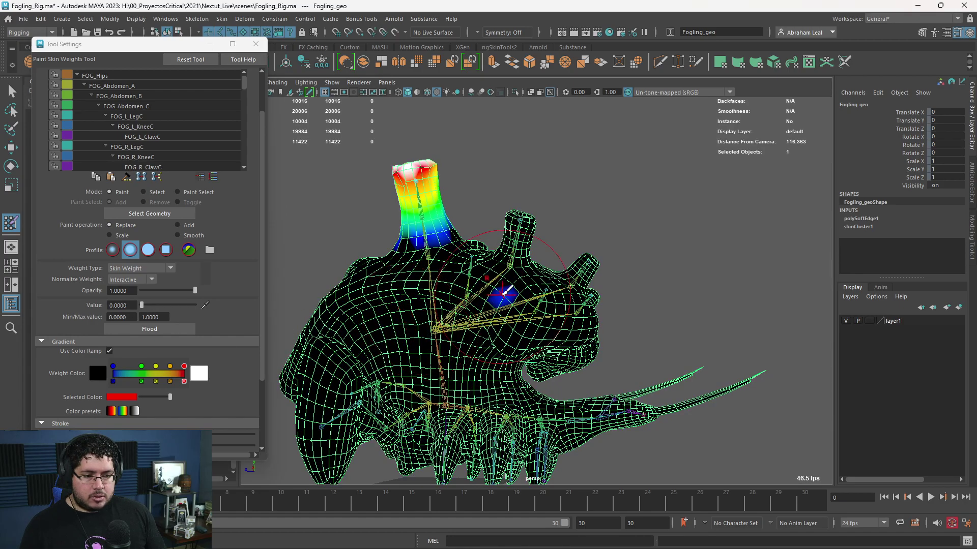
Remove stray FOG_L_Vent_B_Top weight from the side of the shell and the large left vent's tip with Replace at value 0.
alt+right_drag(508, 291, 557, 340)
scroll(148, 164, down, 8)
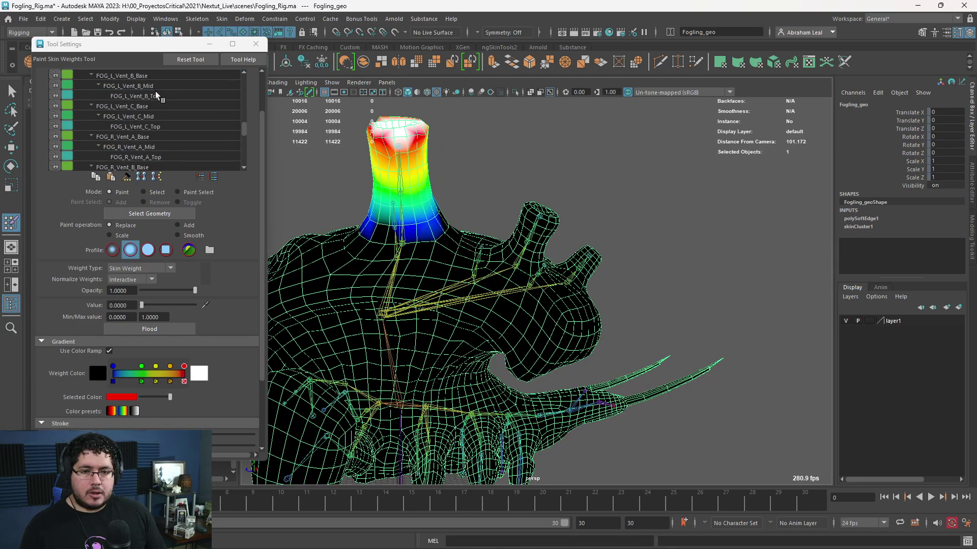
click(156, 96)
alt+drag(458, 285, 536, 291)
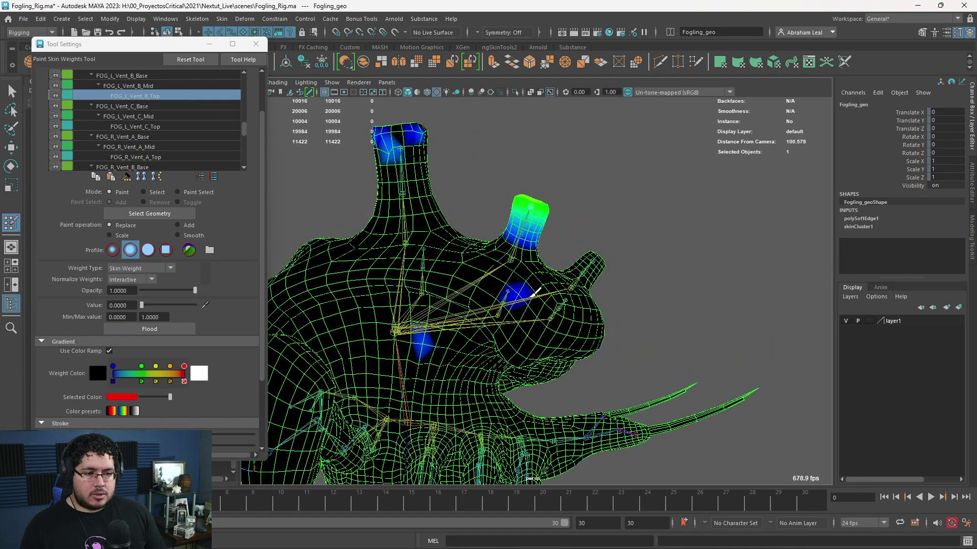
alt+middle_drag(401, 253, 427, 308)
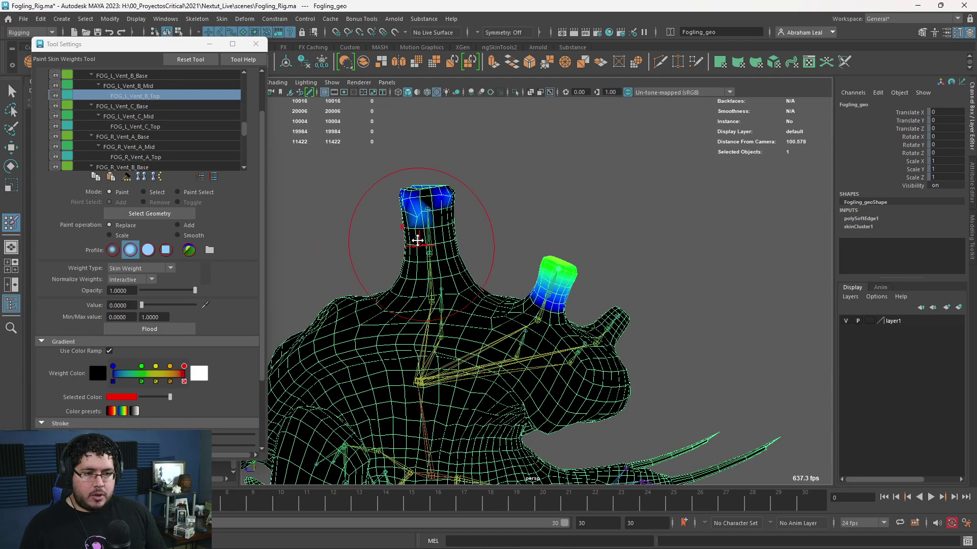
drag(417, 239, 412, 213)
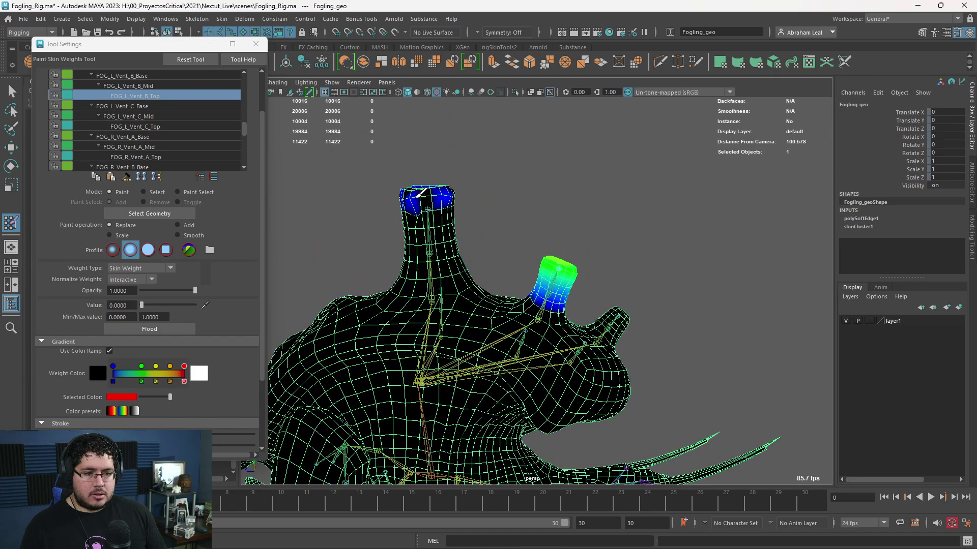
alt+drag(462, 185, 554, 260)
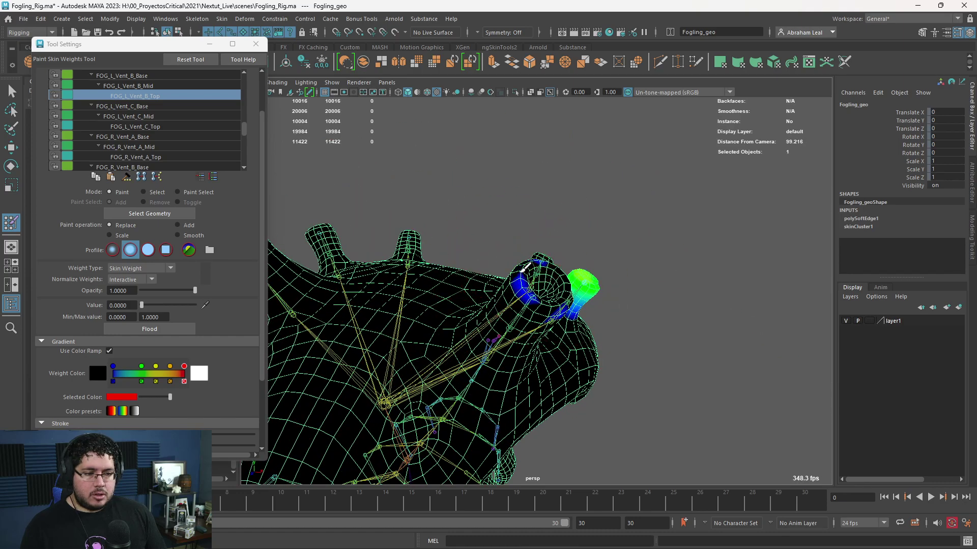
alt+drag(541, 302, 499, 286)
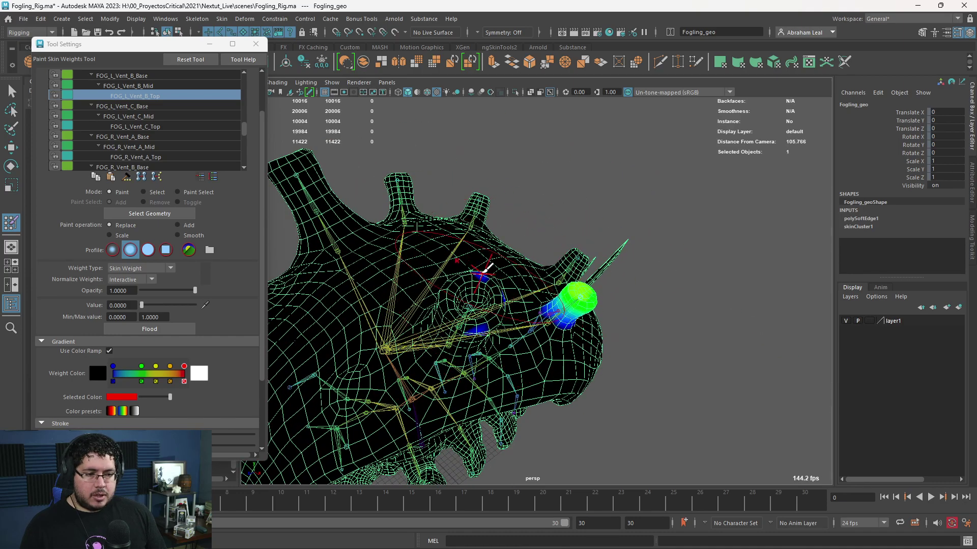
key(ctrl+z)
key(ctrl+z)
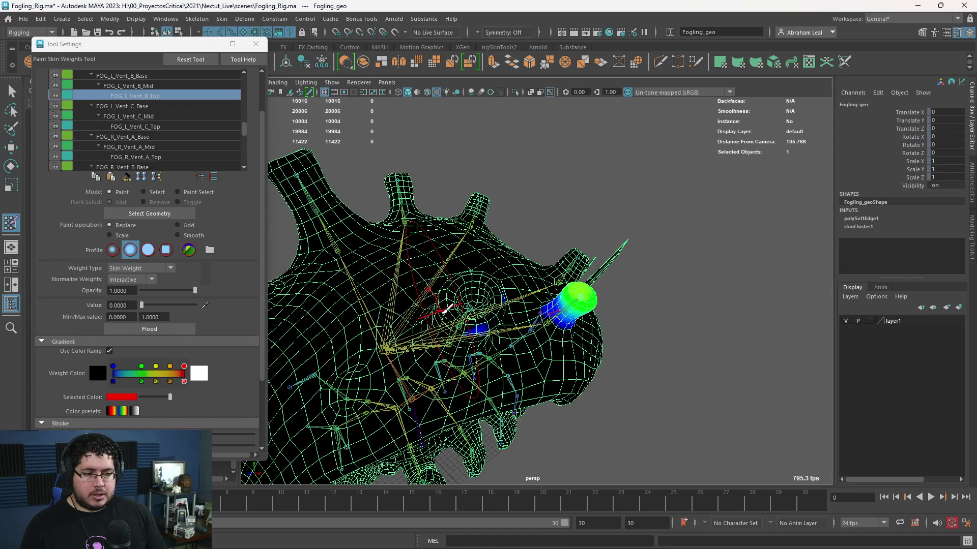
Add FOG_L_Vent_B_Top weight at value 0.0971 over the tip of the left B vent.
alt+drag(470, 318, 488, 255)
alt+middle_drag(491, 254, 432, 247)
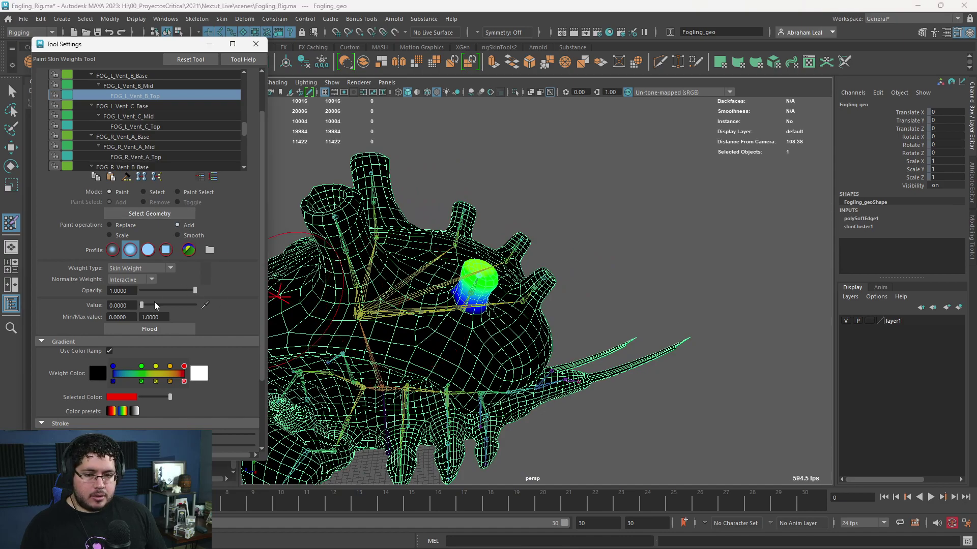
click(482, 274)
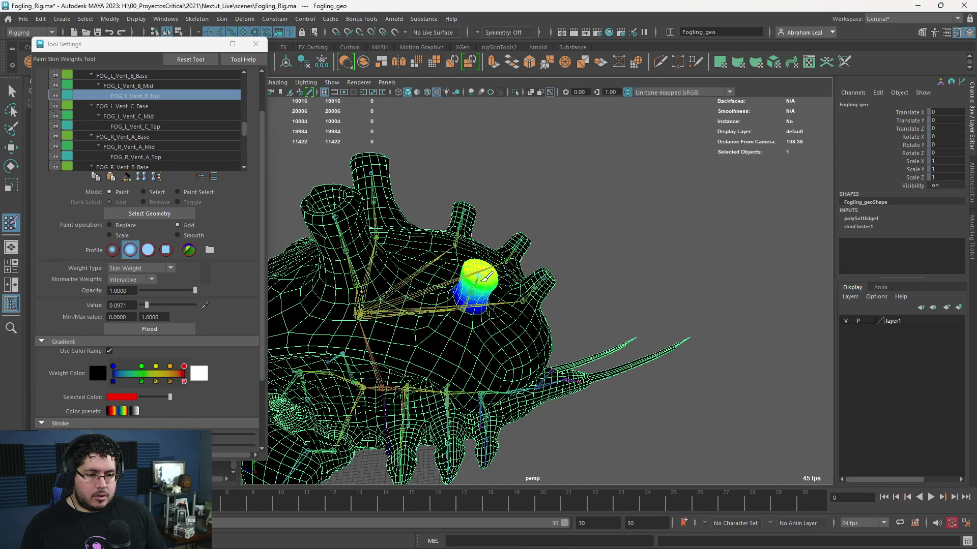
click(483, 275)
mouse_move(529, 294)
alt+mouse_down()
mouse_move(472, 299)
mouse_move(489, 294)
alt+mouse_up()
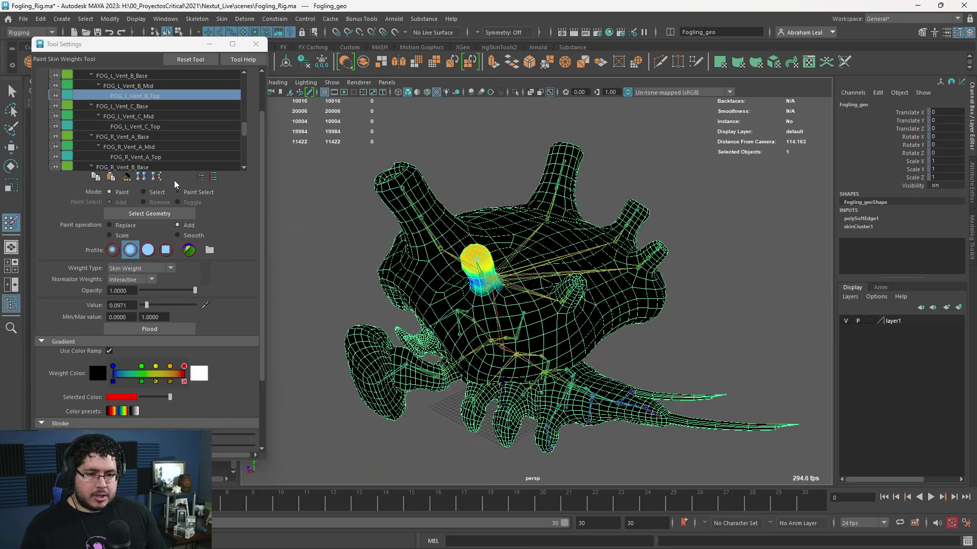
Add FOG_L_Vent_C_Top weight at value 0.0971 over the tip of the small left C vent.
click(160, 127)
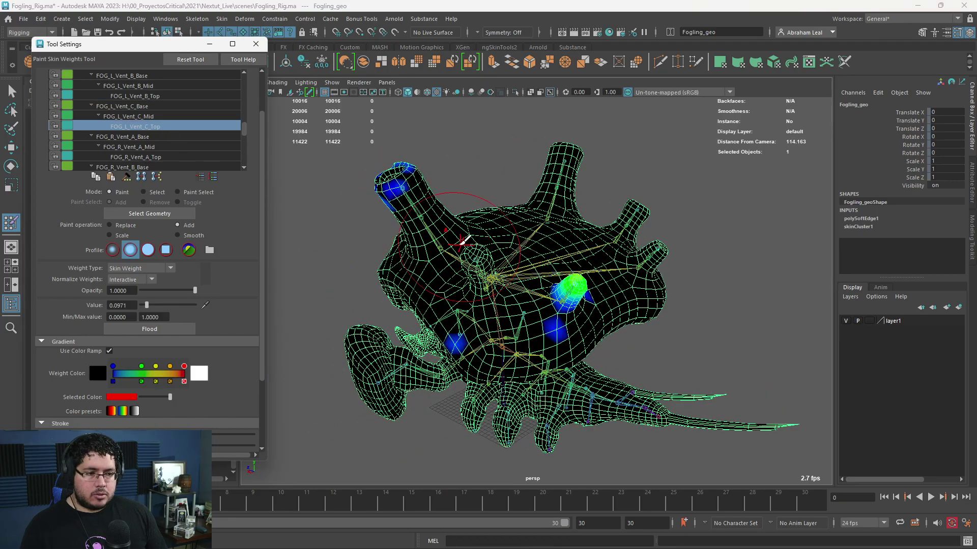
alt+right_drag(460, 241, 497, 345)
alt+drag(497, 344, 492, 326)
click(491, 298)
alt+right_drag(493, 299, 382, 266)
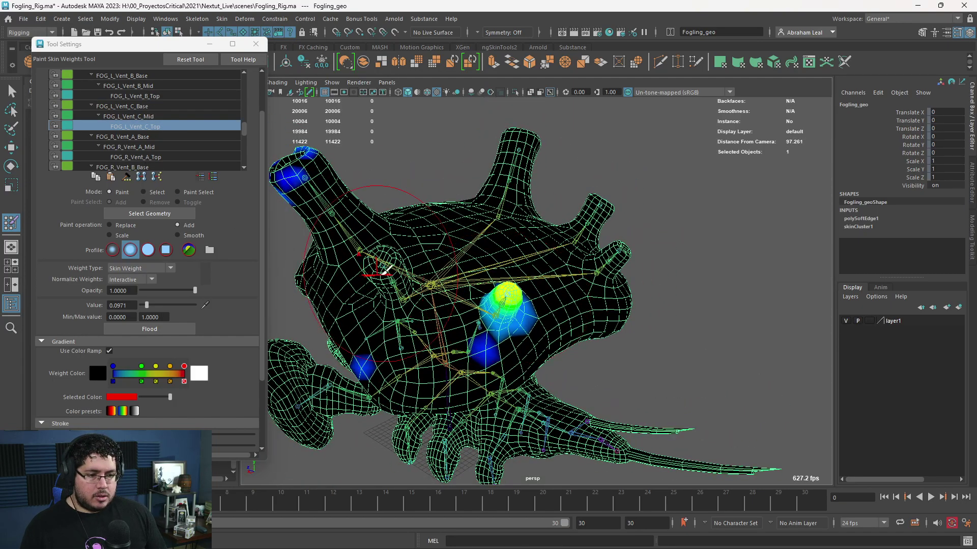
alt+drag(382, 267, 522, 295)
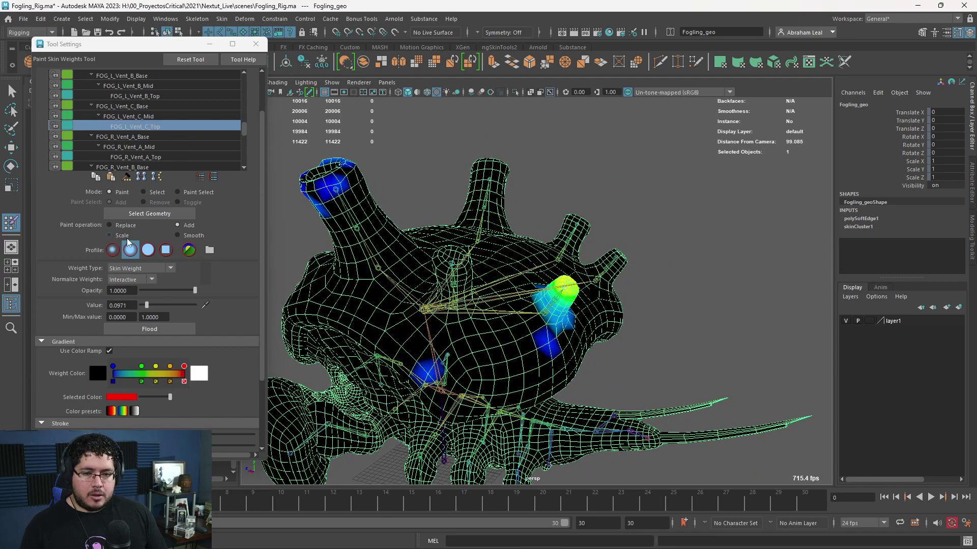
Remove stray FOG_L_Vent_C_Top weight from the side of the shell and the large left vent's tip with Replace at value 0.
click(117, 227)
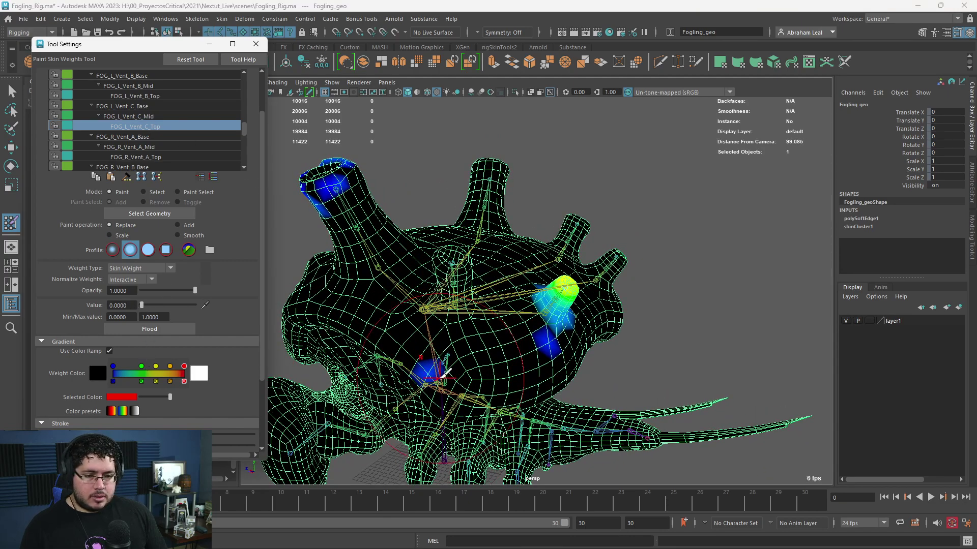
key(ctrl+z)
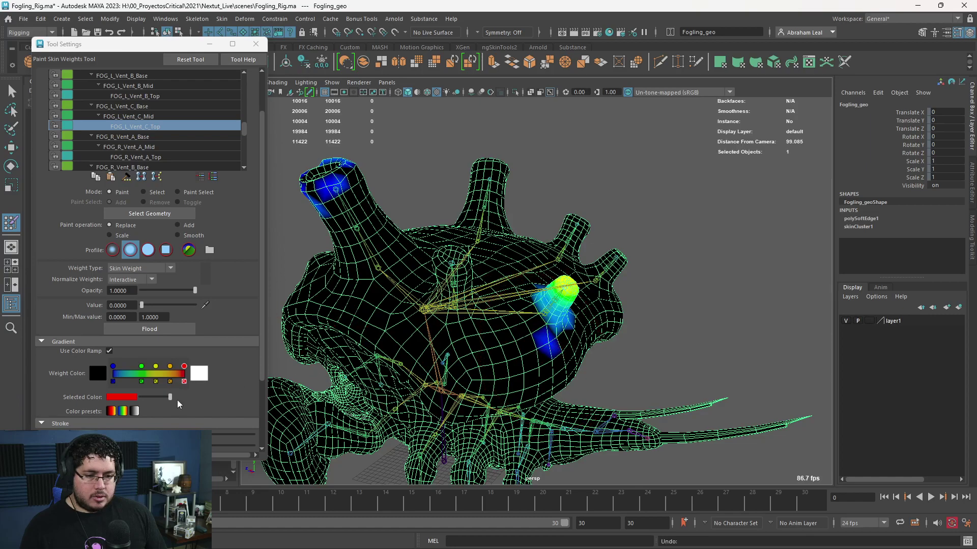
mouse_move(537, 343)
mouse_down()
mouse_move(553, 345)
mouse_move(432, 282)
mouse_move(352, 193)
mouse_up()
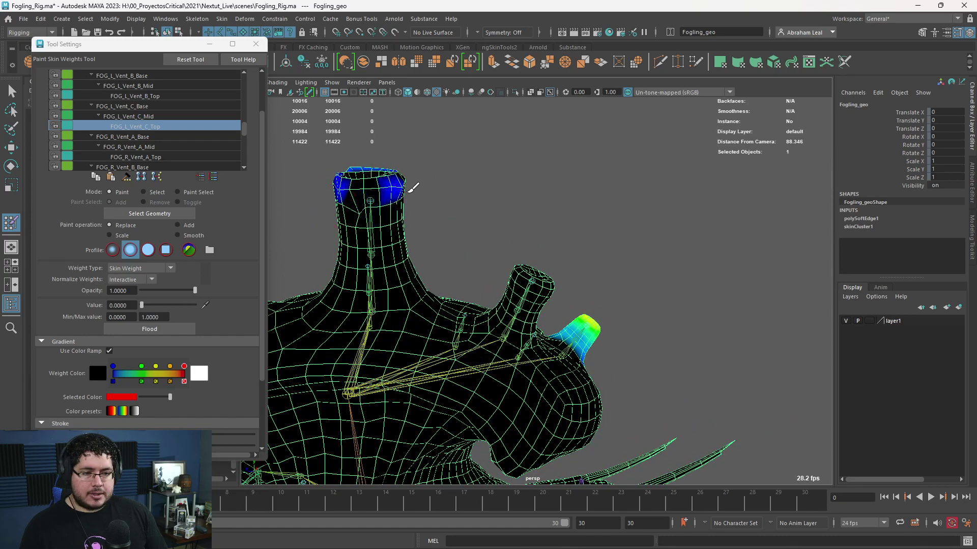
alt+drag(413, 187, 372, 206)
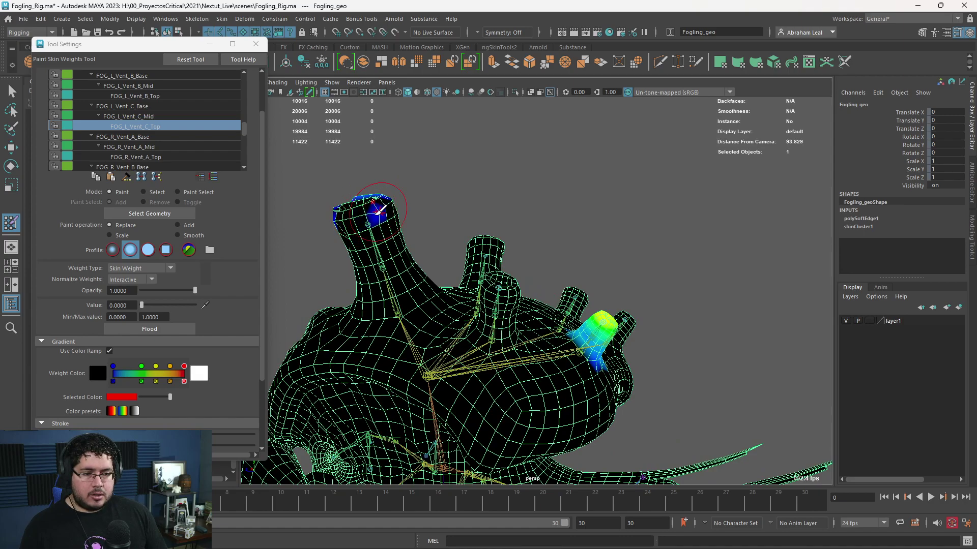
alt+drag(381, 212, 446, 332)
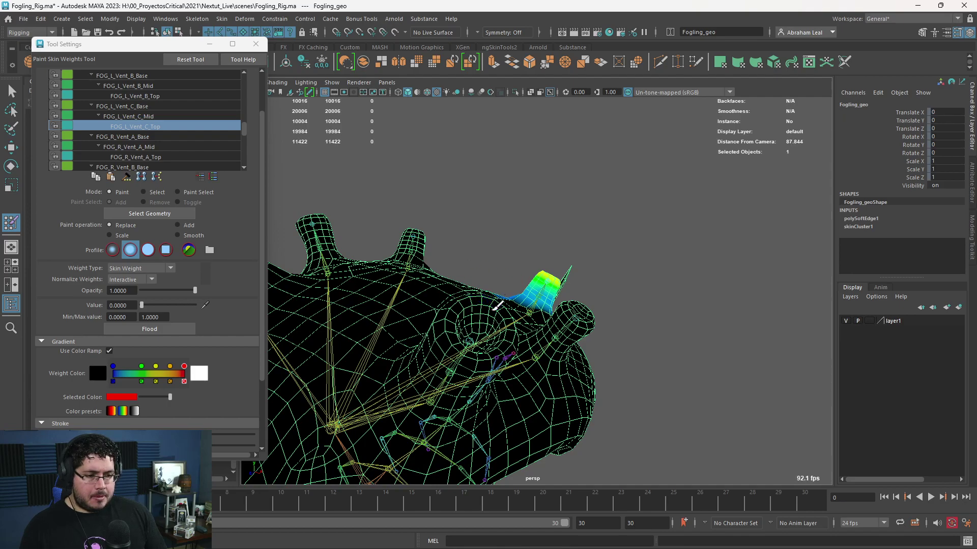
alt+drag(487, 313, 403, 291)
Try scaling the Top joints of left vents A, B and C together to about 1.5 to test the tips, and undo the scaling.
key(q)
click(643, 257)
alt+drag(643, 258, 519, 253)
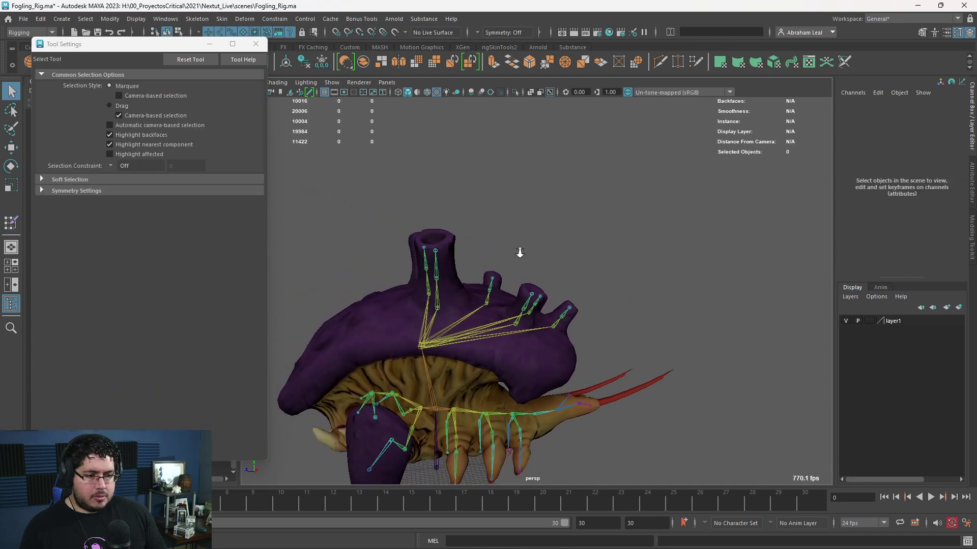
alt+drag(442, 256, 507, 288)
click(430, 245)
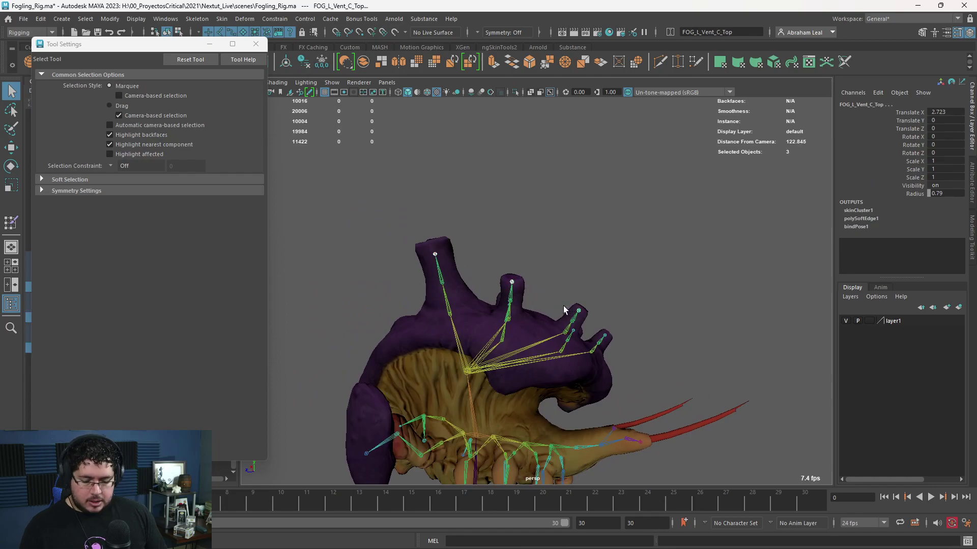
key(r)
drag(578, 311, 606, 333)
alt+drag(700, 336, 582, 382)
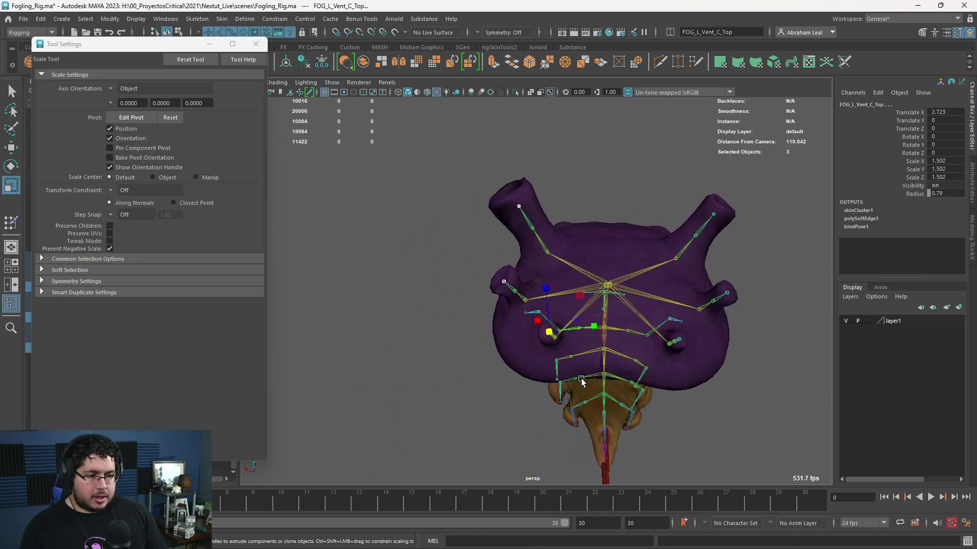
key(ctrl+z)
key(ctrl+z)
key(ctrl+z)
key(ctrl+z)
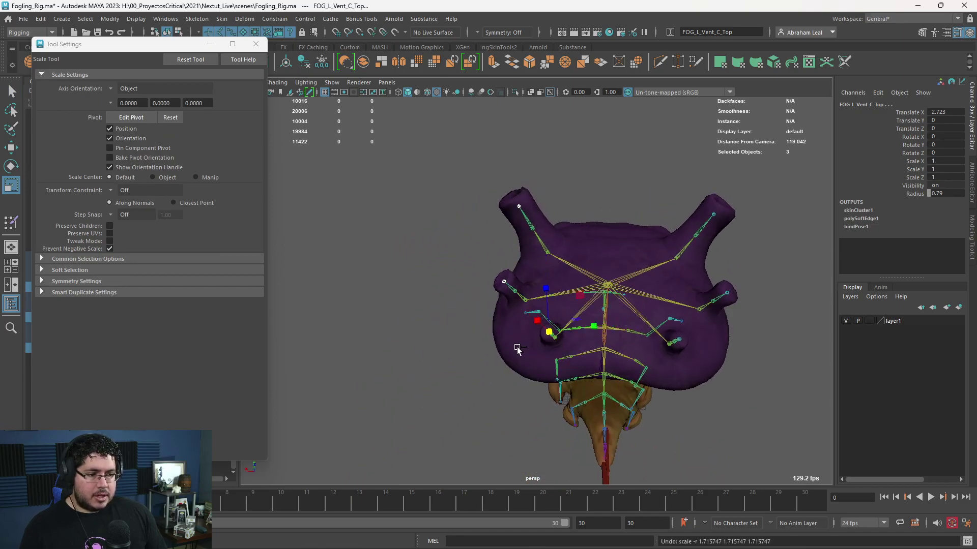
Try scaling the Mid joints of left vents A, B and C together to test the upper vent sections, and undo the scaling.
alt+drag(472, 350, 589, 316)
alt+right_drag(589, 317, 687, 300)
click(687, 300)
key(q)
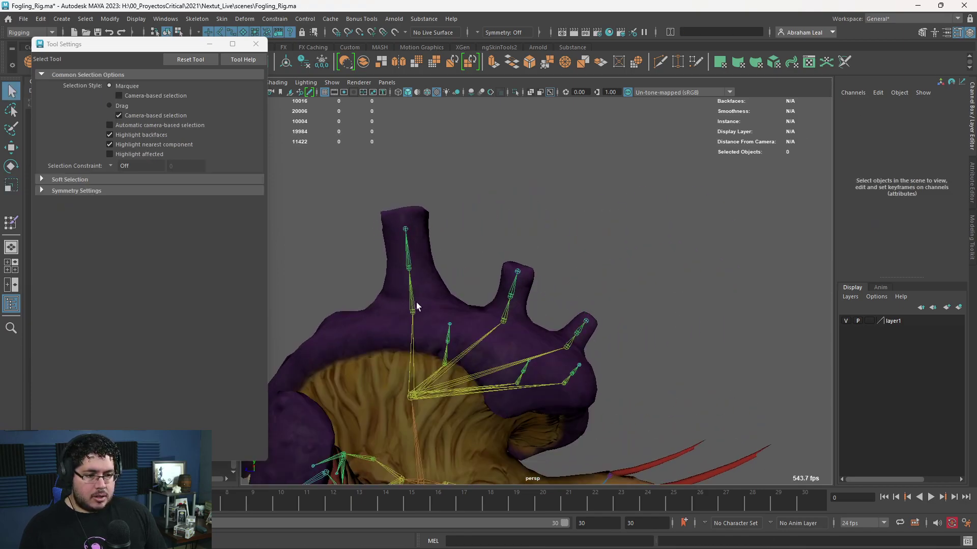
click(404, 270)
shift+click(577, 335)
key(r)
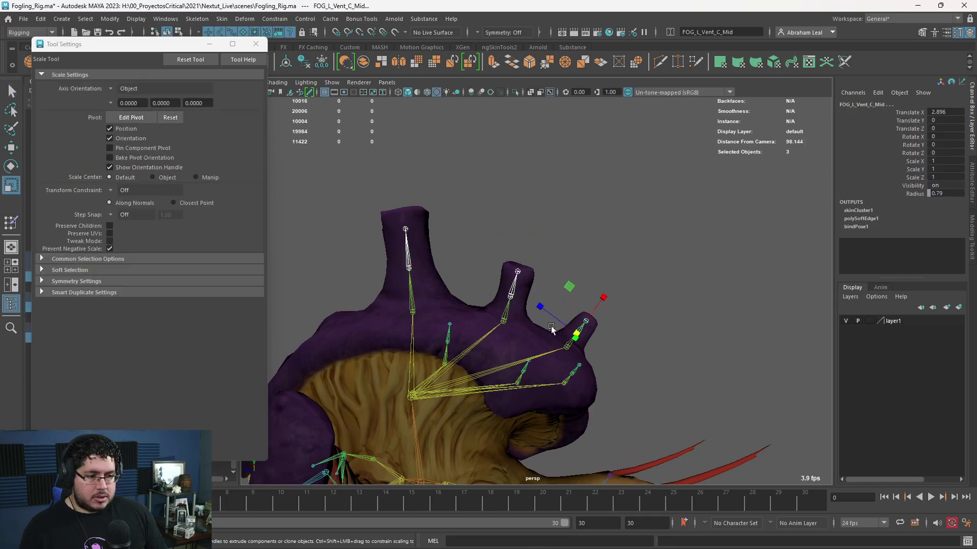
drag(577, 338, 589, 384)
key(ctrl+z)
key(ctrl+z)
key(ctrl+z)
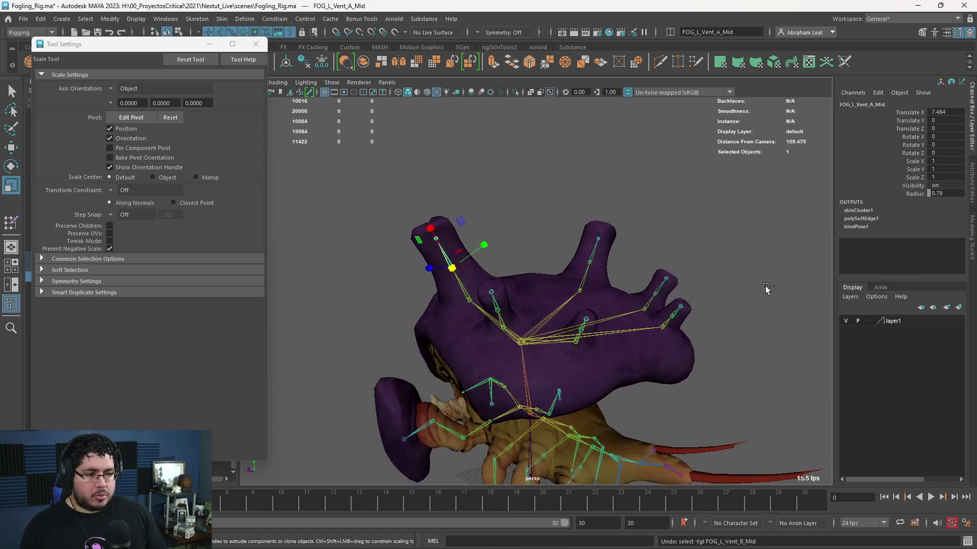
Try rotating the FOG_L_Claw joint about 31 degrees in Z to test the left claw's deformation, and undo the rotation.
alt+drag(759, 294, 781, 279)
click(740, 285)
alt+drag(702, 298, 565, 254)
click(564, 254)
scroll(601, 285, up, 3)
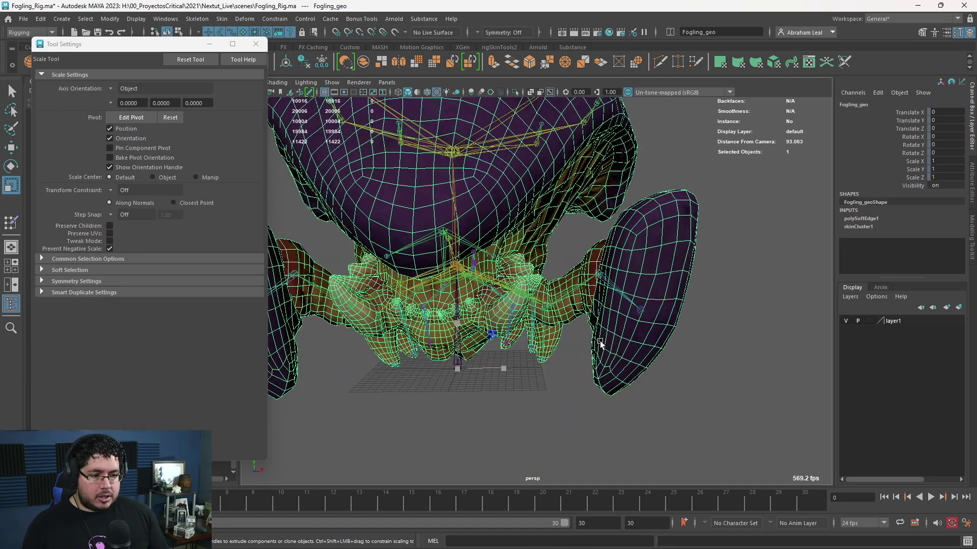
click(640, 310)
key(e)
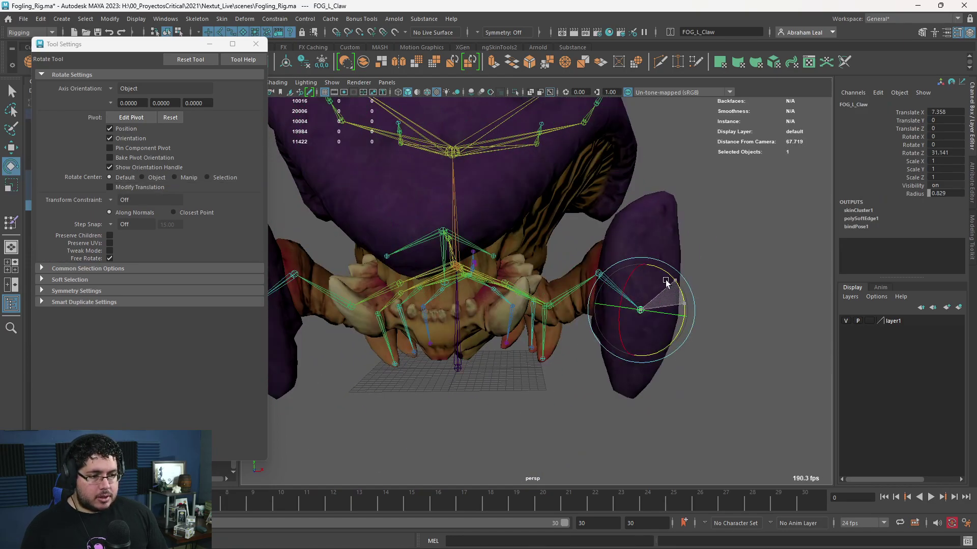
Start Paint Skin Weights on the Fogling mesh and choose the FOG_L_Claw influence.
click(672, 226)
click(672, 225)
click(10, 223)
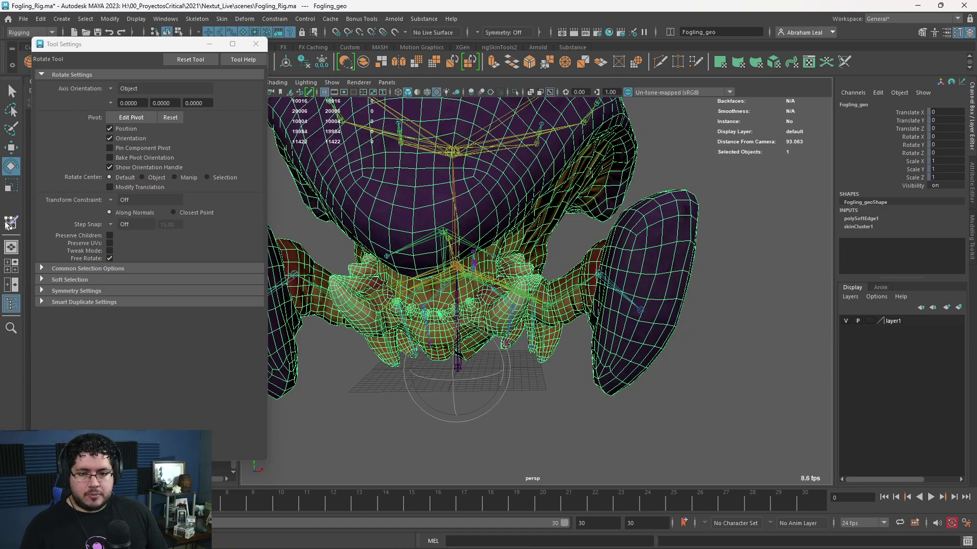
scroll(172, 117, up, 2)
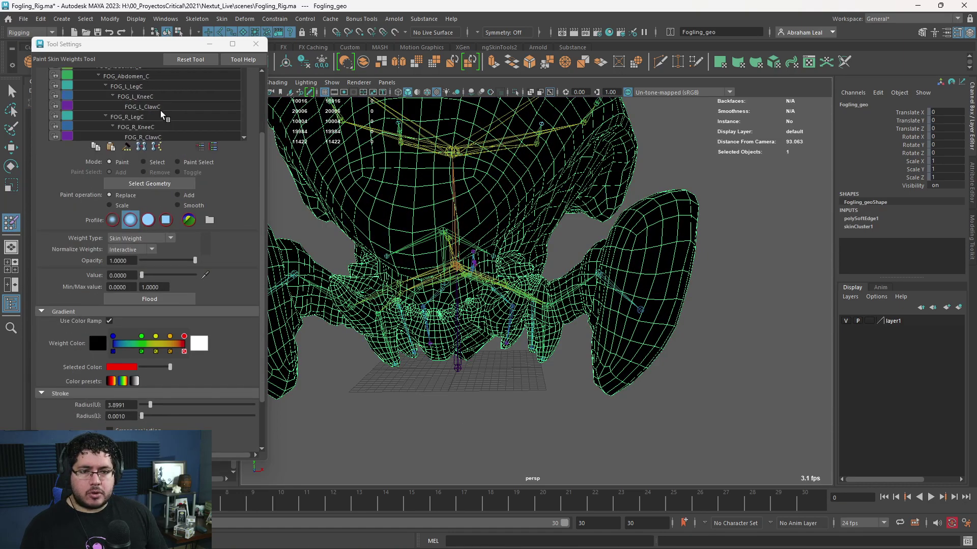
click(161, 111)
alt+drag(523, 251, 492, 281)
scroll(191, 108, down, 3)
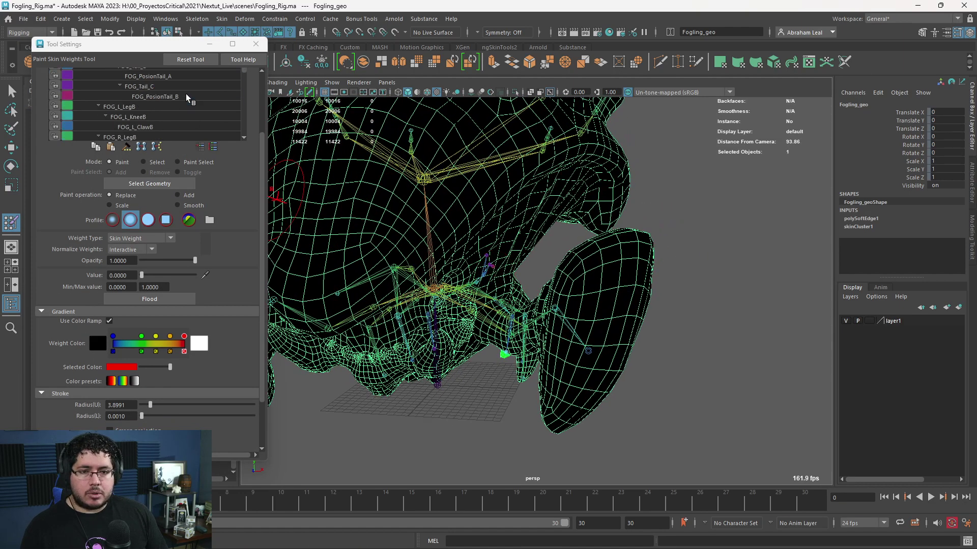
scroll(189, 98, down, 4)
scroll(188, 98, down, 5)
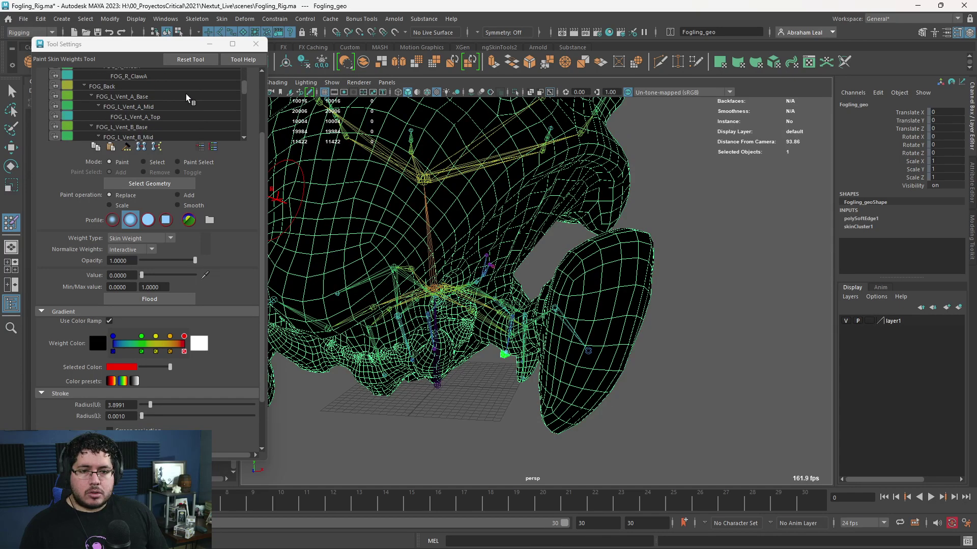
scroll(189, 98, down, 1)
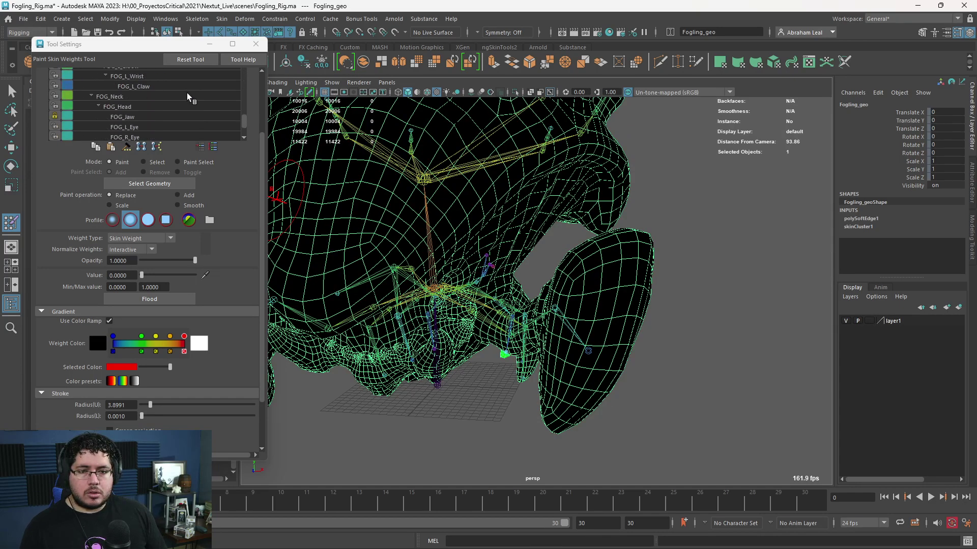
click(165, 88)
Remove stray FOG_L_Claw weight from the left side of the shell with Replace at value 0.
alt+drag(580, 346, 385, 255)
scroll(386, 254, up, 4)
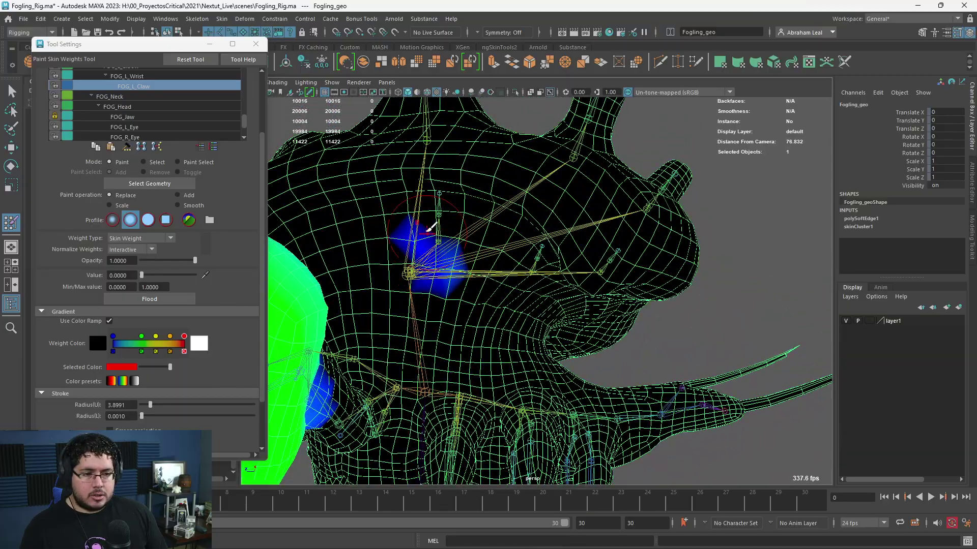
mouse_move(449, 262)
alt+mouse_down()
mouse_move(436, 258)
mouse_move(466, 327)
mouse_move(462, 224)
alt+mouse_up()
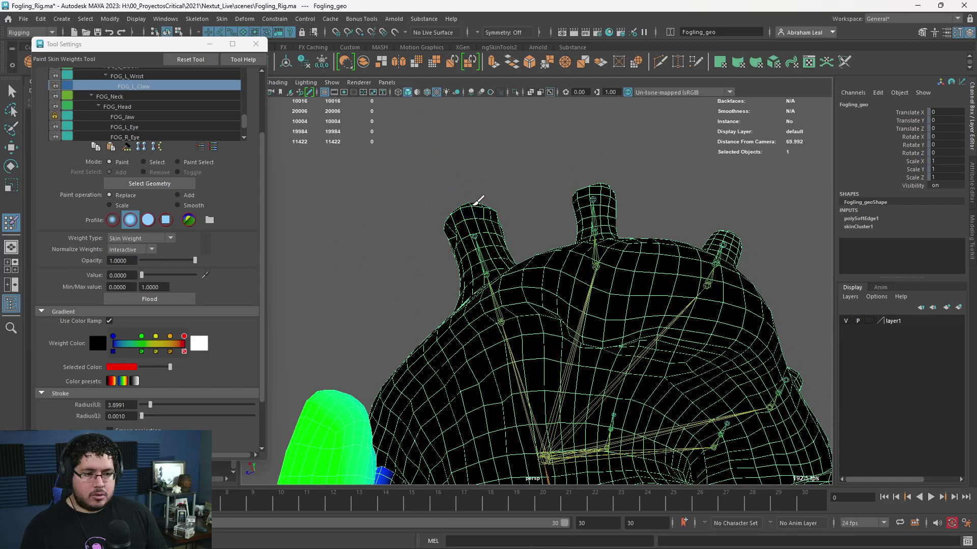
alt+drag(478, 200, 444, 242)
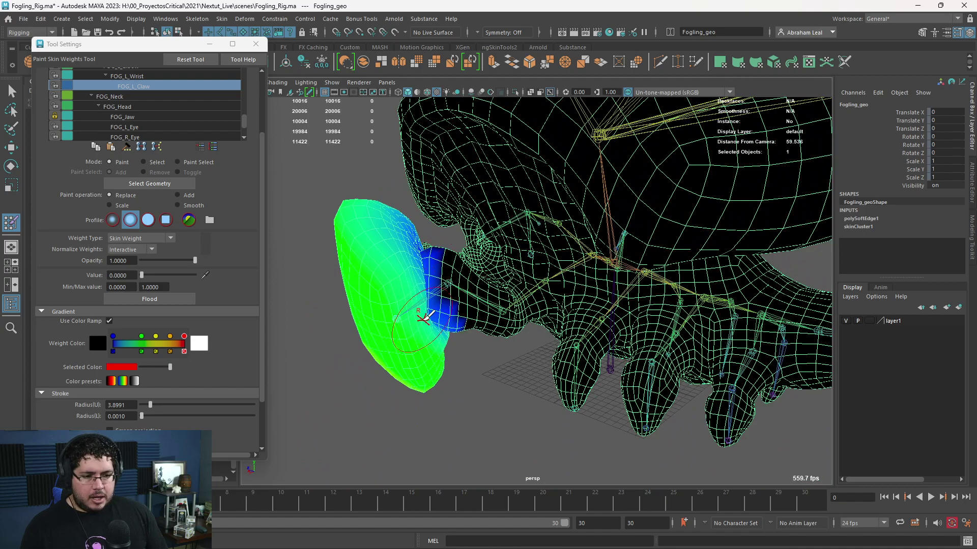
alt+drag(423, 320, 417, 298)
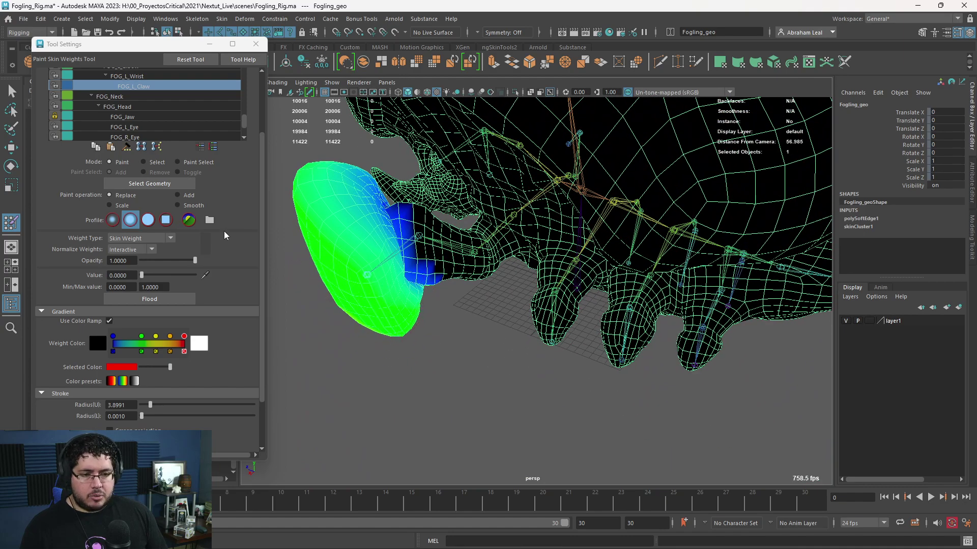
Select all vertices of the left claw's purple shell and flood them with FOG_L_Claw weight at value 1.
click(143, 162)
click(320, 200)
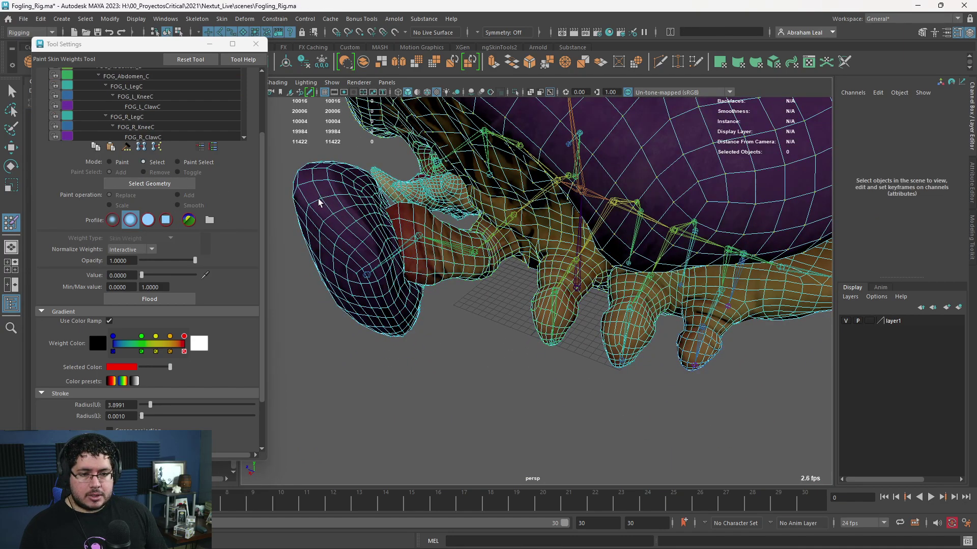
click(321, 199)
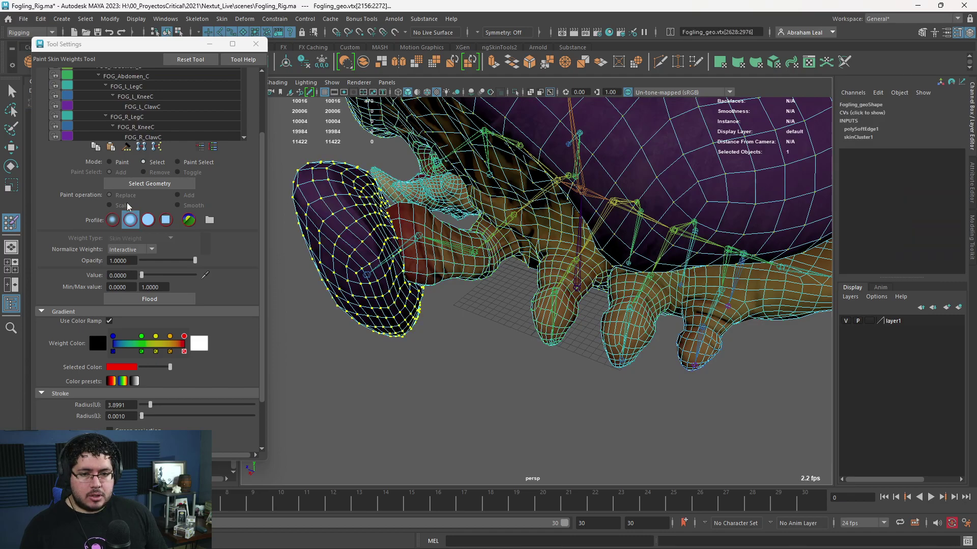
click(118, 162)
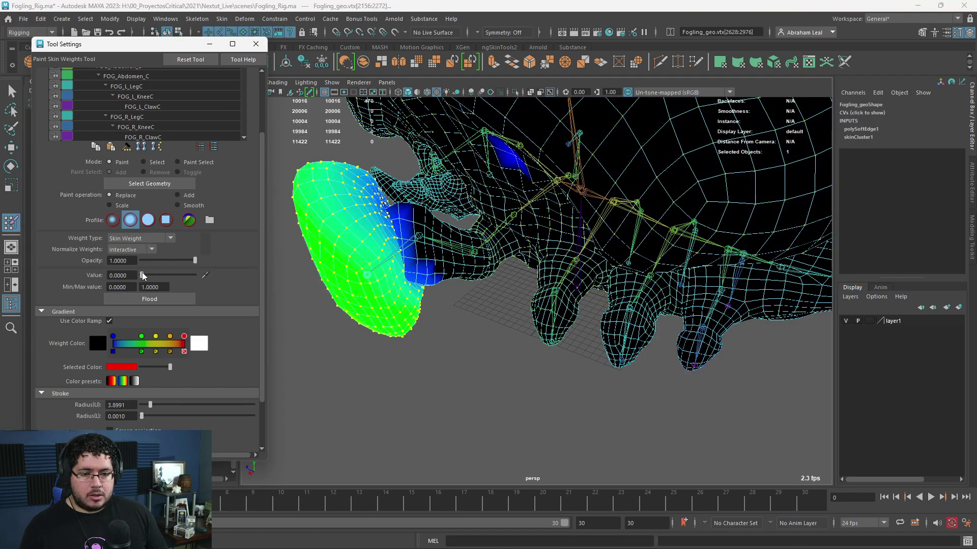
click(150, 299)
Try rotating the FOG_L_Claw joint to test the left claw's flooded weights.
key(q)
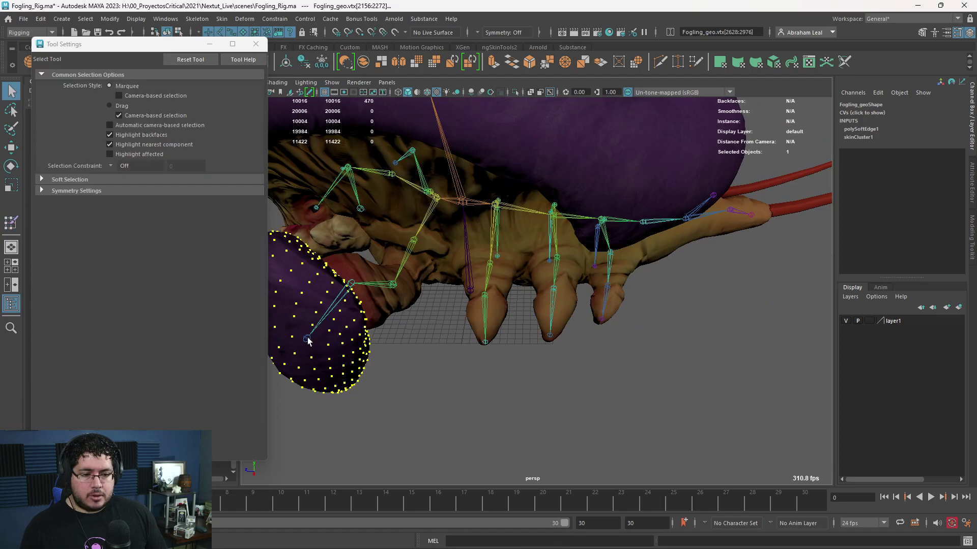
click(307, 337)
alt+middle_drag(444, 336, 586, 302)
key(e)
drag(497, 290, 559, 329)
alt+drag(560, 327, 607, 322)
Try rotating the FOG_L_Wrist and FOG_L_Elbow joints to test the left arm's deformation, and undo the rotation.
key(w)
click(488, 283)
key(e)
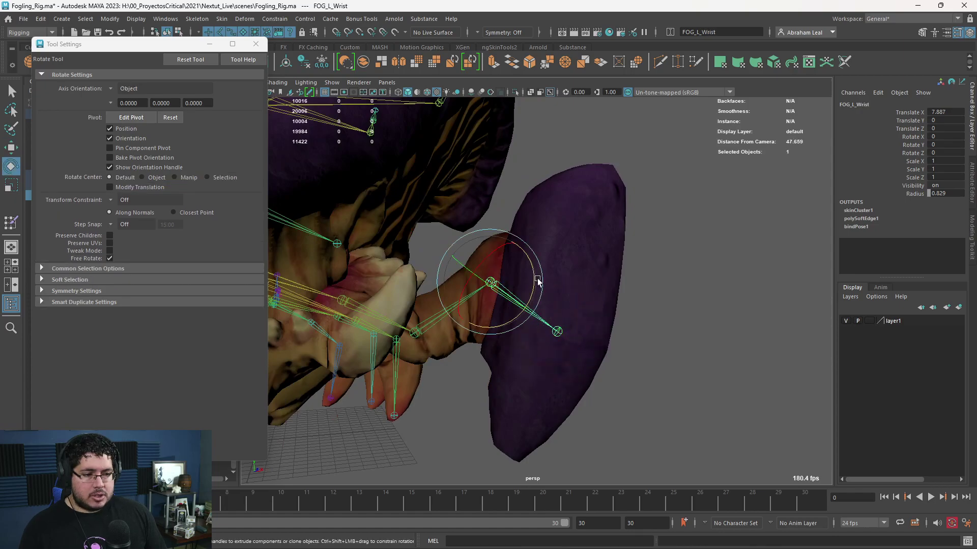
alt+drag(538, 280, 501, 323)
click(418, 331)
key(ctrl+z)
scroll(460, 303, down, 5)
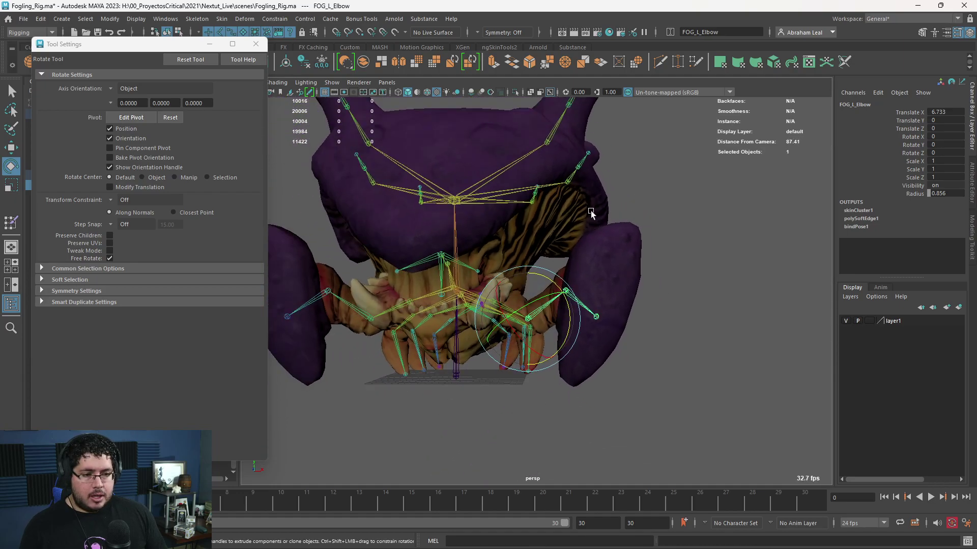
Save the scene, mirror the Fogling mesh's skin weights to the other side, and clear the selection.
click(573, 221)
key(ctrl+s)
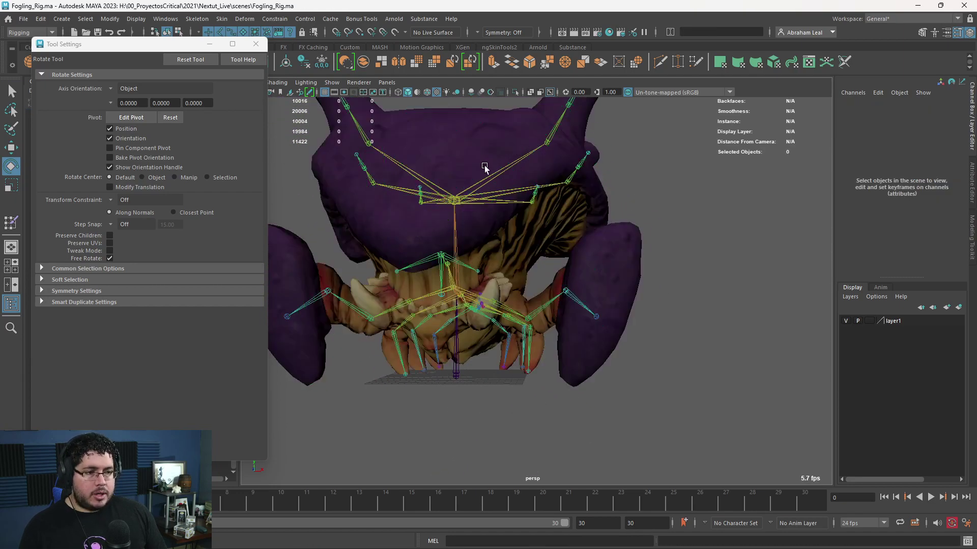
click(222, 20)
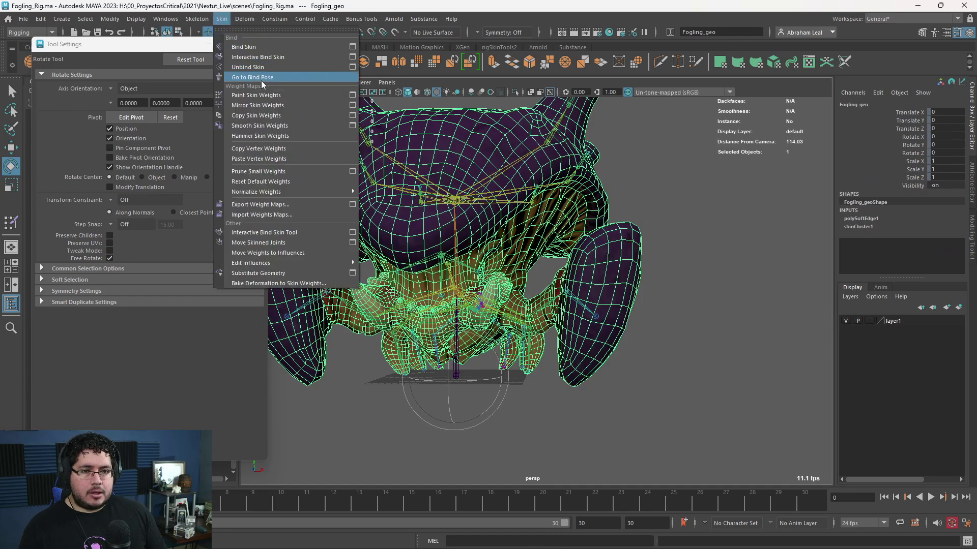
click(245, 106)
click(660, 189)
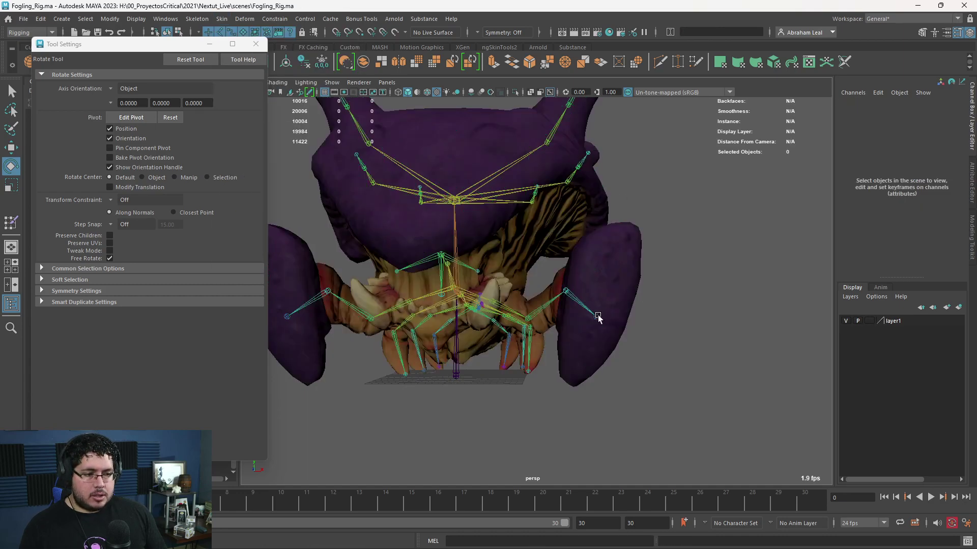
Try rotating the FOG_L_Claw and FOG_R_Claw joints together to test the mirrored weights, and undo the rotation.
click(598, 318)
shift+click(287, 317)
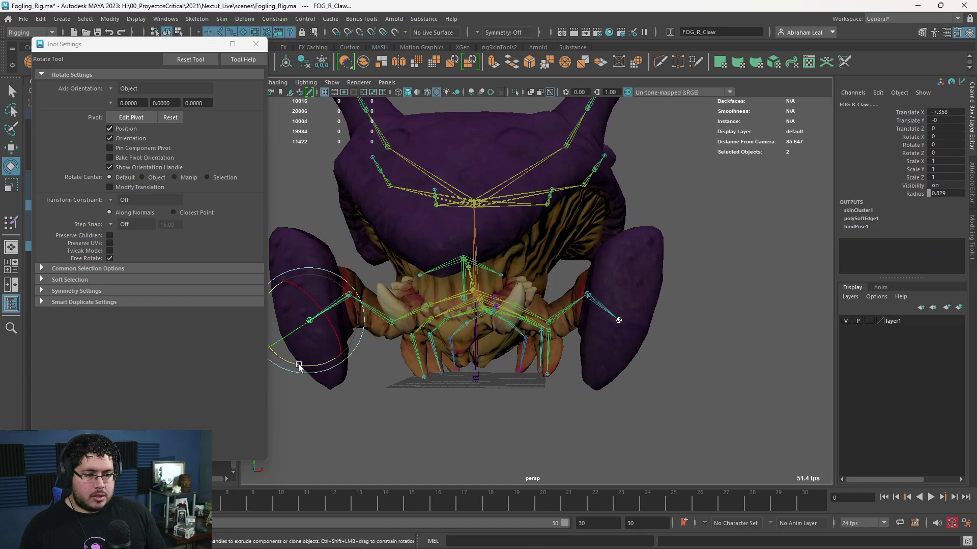
mouse_move(299, 365)
mouse_down()
mouse_move(328, 377)
mouse_move(314, 360)
mouse_move(294, 360)
mouse_up()
key(ctrl+z)
alt+middle_drag(473, 251, 509, 340)
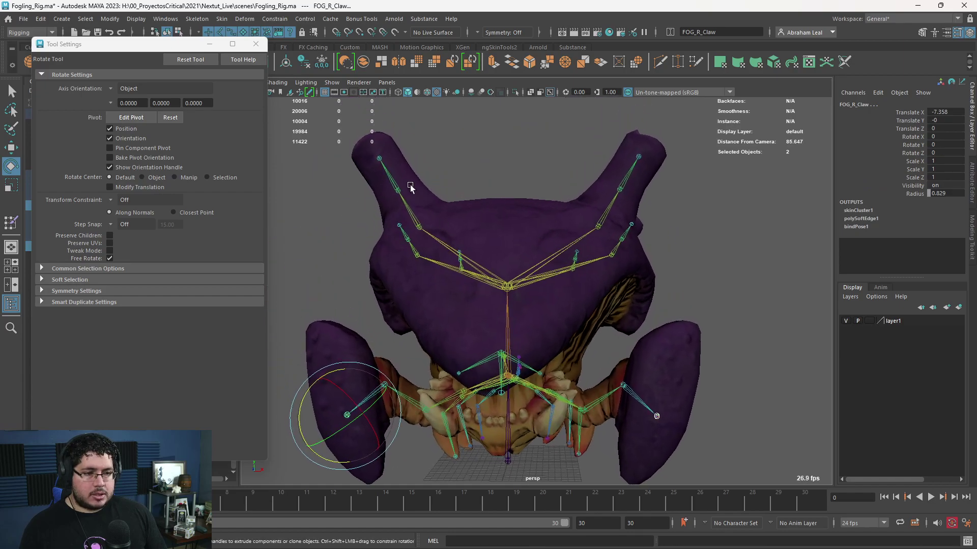
Try scaling the Top joints of the left and right A vents together to test both tips, and undo the scaling.
click(380, 158)
shift+click(639, 157)
key(r)
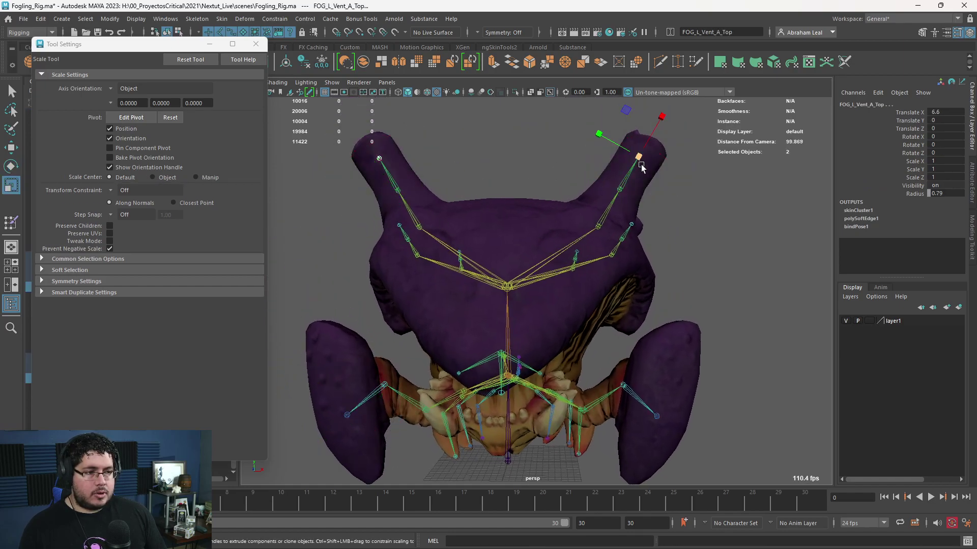
drag(639, 158, 548, 306)
click(531, 298)
key(e)
key(ctrl+z)
click(744, 377)
Try rotating the FOG_L_Eye joint to about 12.7 degrees in X to test which parts of the mesh it moves.
alt+drag(744, 377, 560, 374)
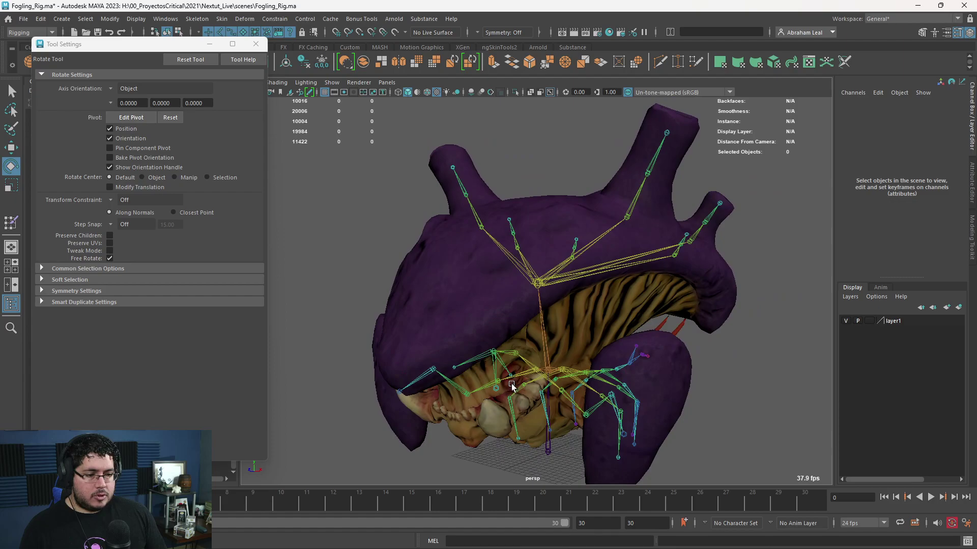
click(525, 373)
mouse_move(533, 348)
mouse_down()
mouse_move(522, 364)
mouse_move(534, 352)
mouse_up()
key(ctrl+z)
alt+drag(628, 374, 620, 300)
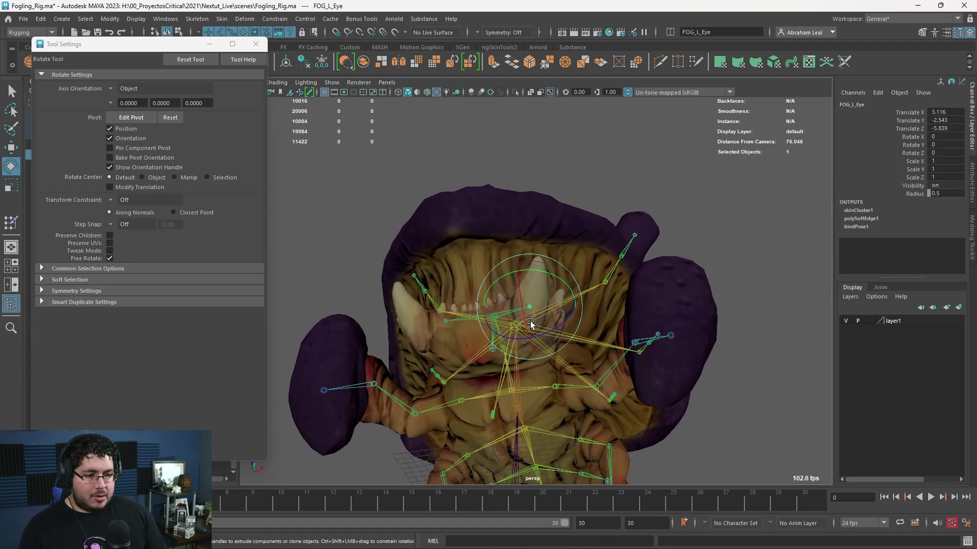
drag(530, 322, 528, 351)
alt+drag(683, 379, 414, 322)
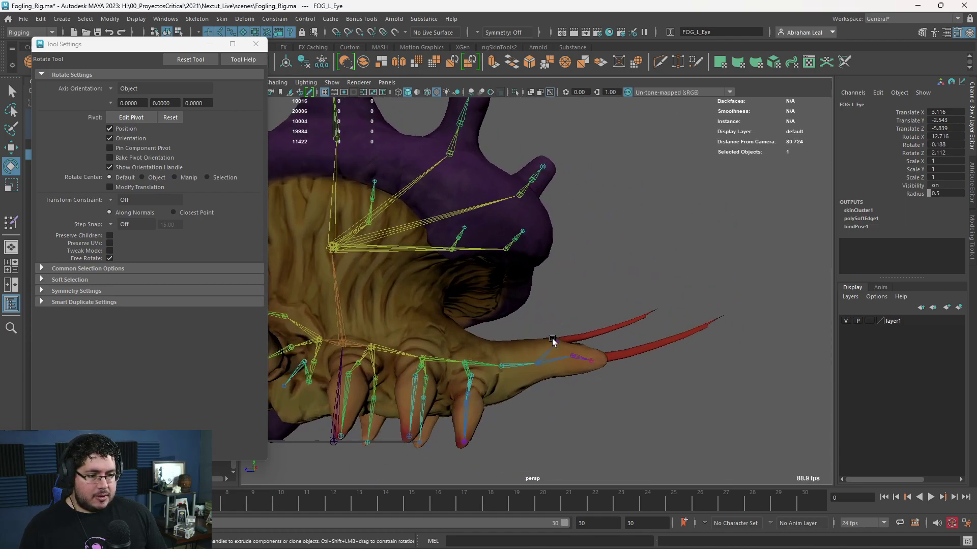
Try rotating the FOG_PosionTail_A joint to test the upper poison tail, and undo the rotation.
click(555, 340)
click(556, 342)
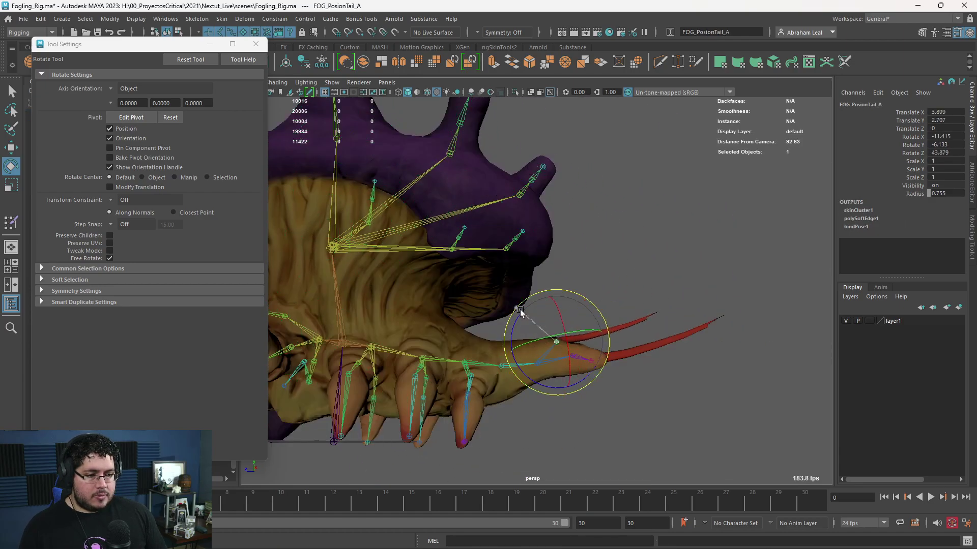
drag(520, 309, 515, 315)
key(ctrl+z)
click(612, 403)
Try rotating three consecutive joints along the tail together, ending at FOG_Tail_B, to test its bend, and undo the rotation.
key(q)
click(487, 366)
alt+drag(488, 368, 506, 405)
shift+click(512, 289)
shift+click(538, 283)
alt+right_drag(534, 275, 469, 245)
key(e)
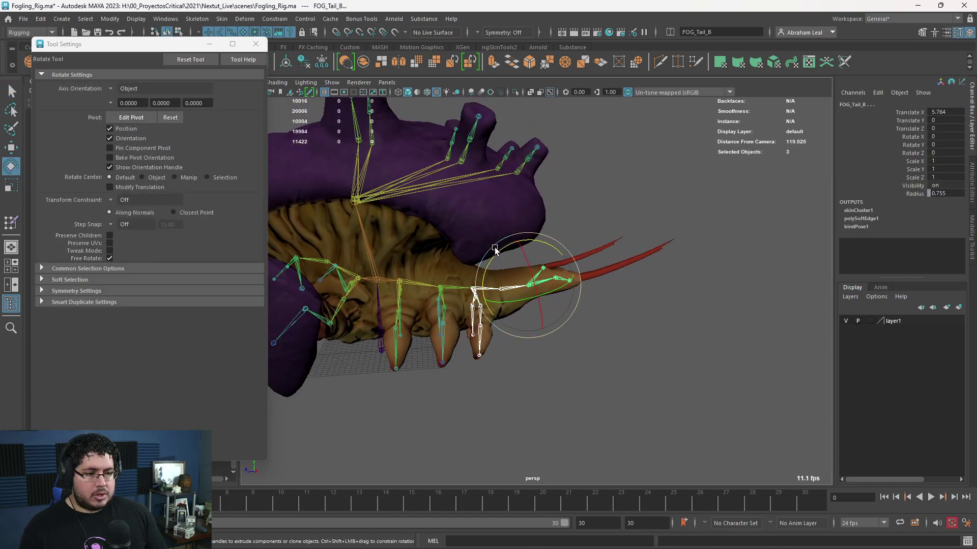
drag(494, 248, 466, 263)
key(ctrl+z)
alt+right_drag(618, 334, 473, 359)
alt+middle_drag(473, 358, 563, 382)
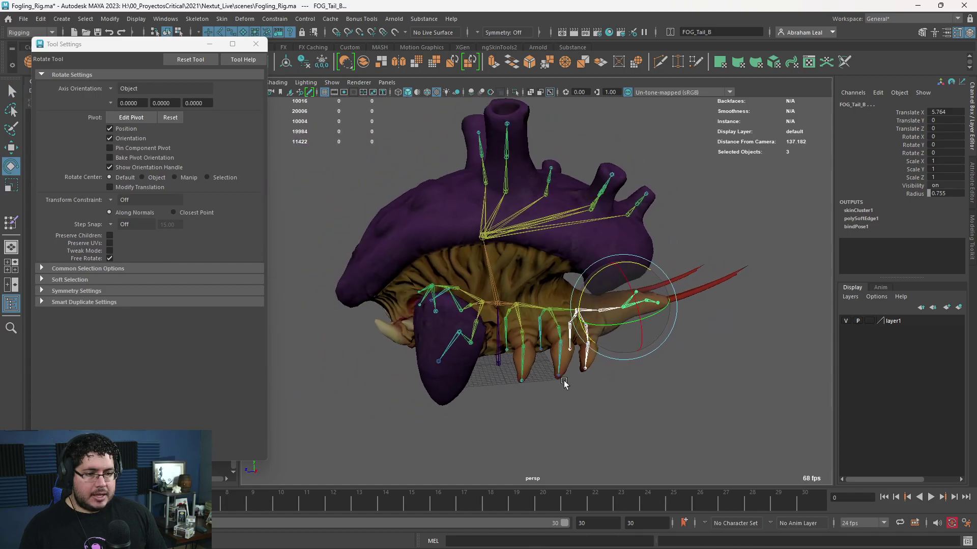
Reopen Paint Skin Weights on the Fogling mesh and choose the FOG_L_Eye influence.
alt+drag(563, 381, 453, 275)
click(453, 276)
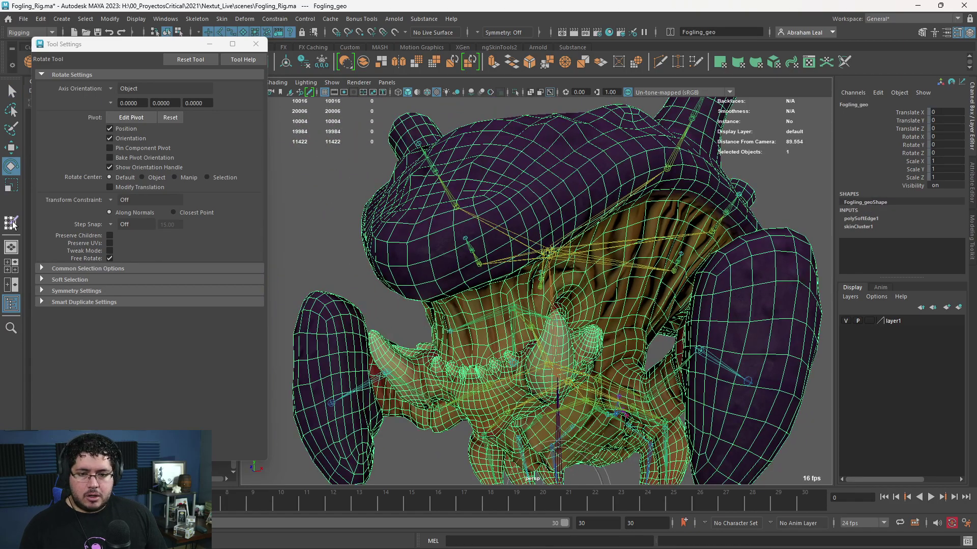
click(11, 223)
scroll(131, 106, down, 3)
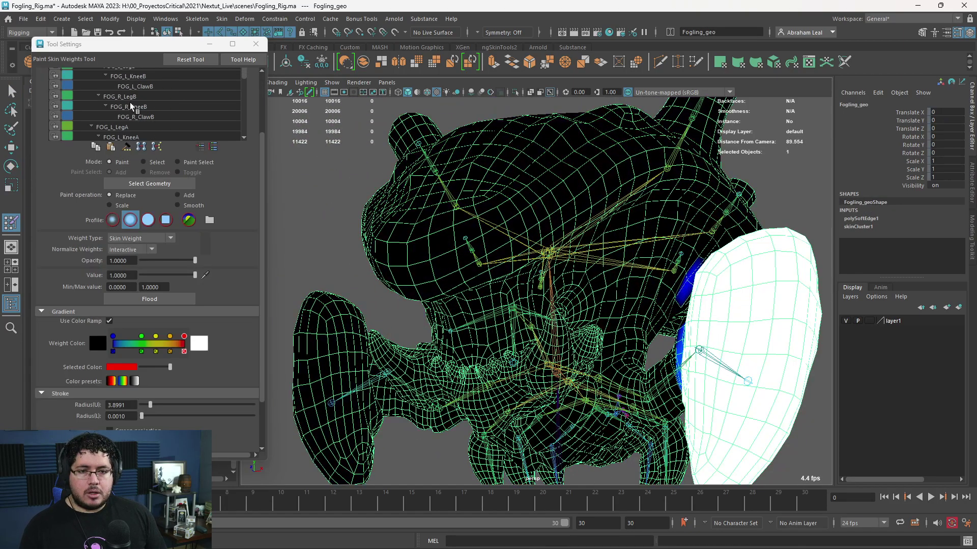
scroll(130, 106, down, 8)
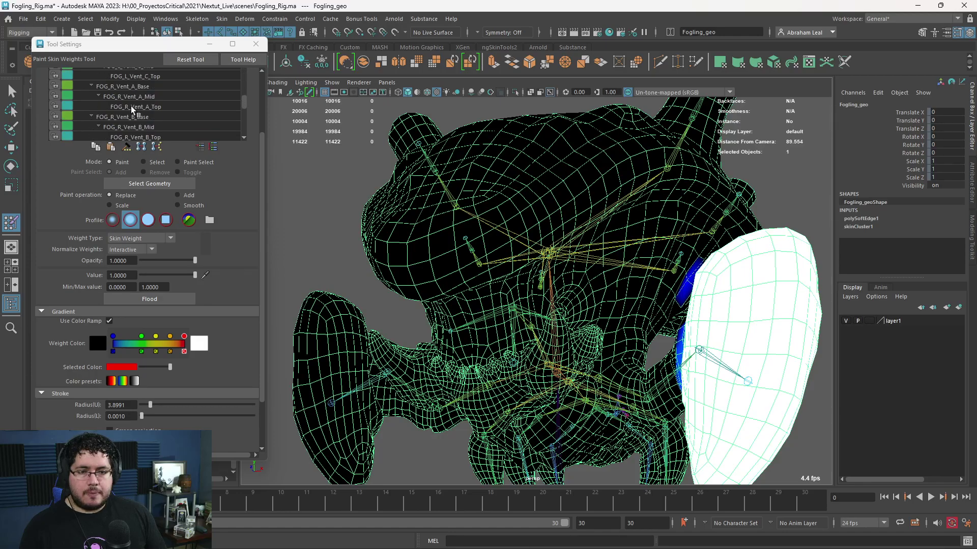
scroll(132, 108, down, 3)
click(134, 107)
scroll(133, 126, down, 1)
click(143, 126)
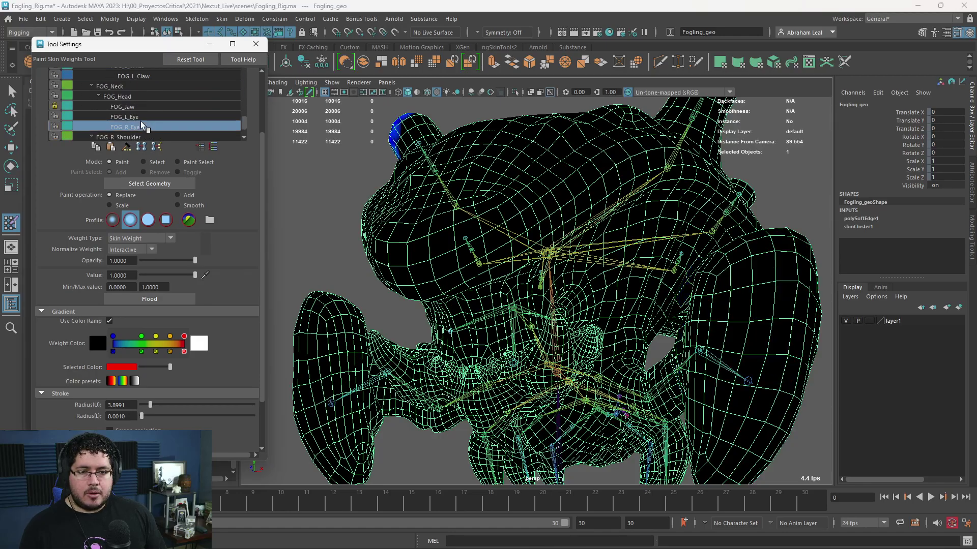
click(144, 118)
Try painting over the stray FOG_L_Eye patch on the left side of the shell at value 1, and undo the strokes.
alt+drag(433, 265, 371, 287)
mouse_move(371, 288)
alt+middle_down()
mouse_move(357, 299)
mouse_move(468, 305)
alt+middle_up()
alt+drag(468, 305, 430, 327)
alt+right_drag(429, 327, 531, 346)
mouse_move(498, 323)
mouse_down()
mouse_move(514, 295)
mouse_move(275, 192)
mouse_up()
key(ctrl+z)
key(ctrl+z)
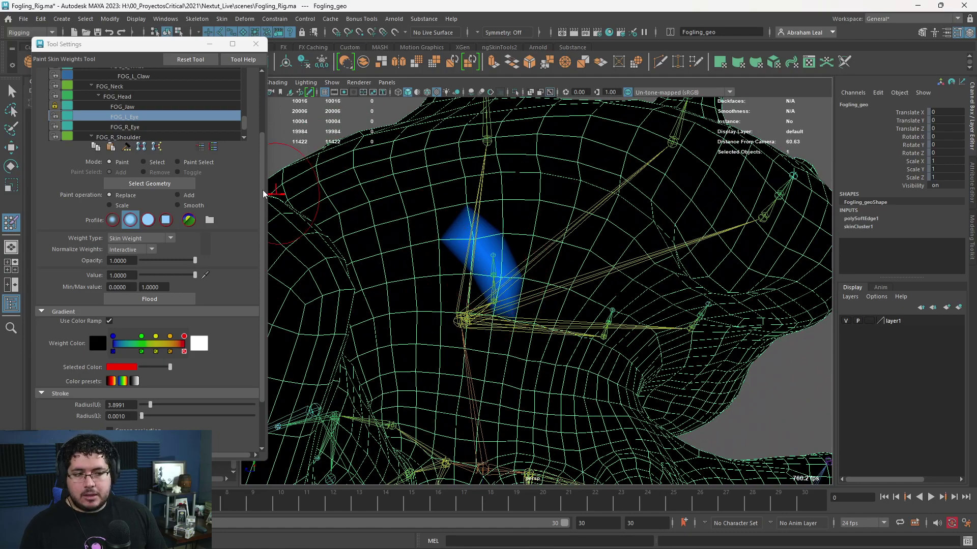
Paint out the stray FOG_L_Eye influence patch on the shell with the Replace operation at value 0.
drag(195, 275, 141, 274)
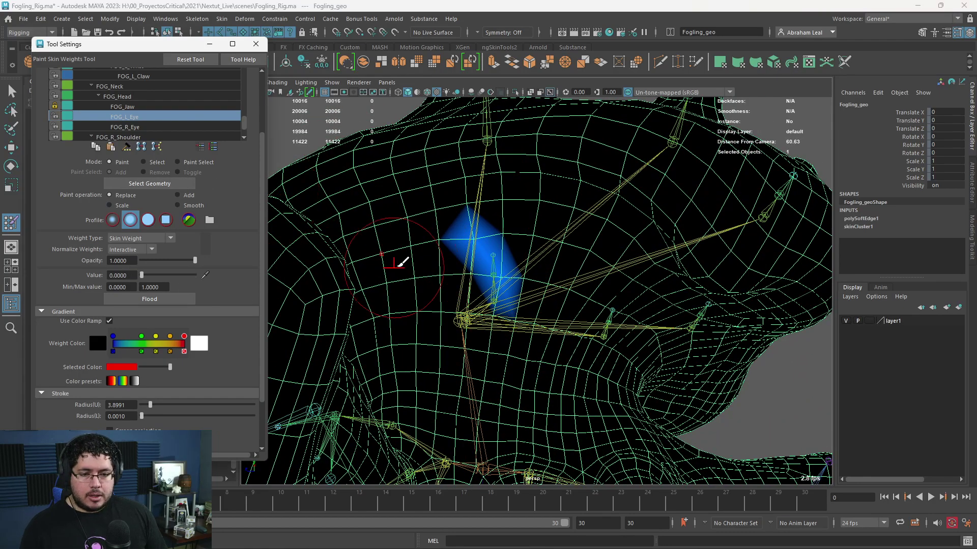
mouse_move(477, 238)
mouse_down()
mouse_move(493, 271)
mouse_move(521, 270)
mouse_move(490, 275)
mouse_up()
click(501, 276)
scroll(498, 278, down, 6)
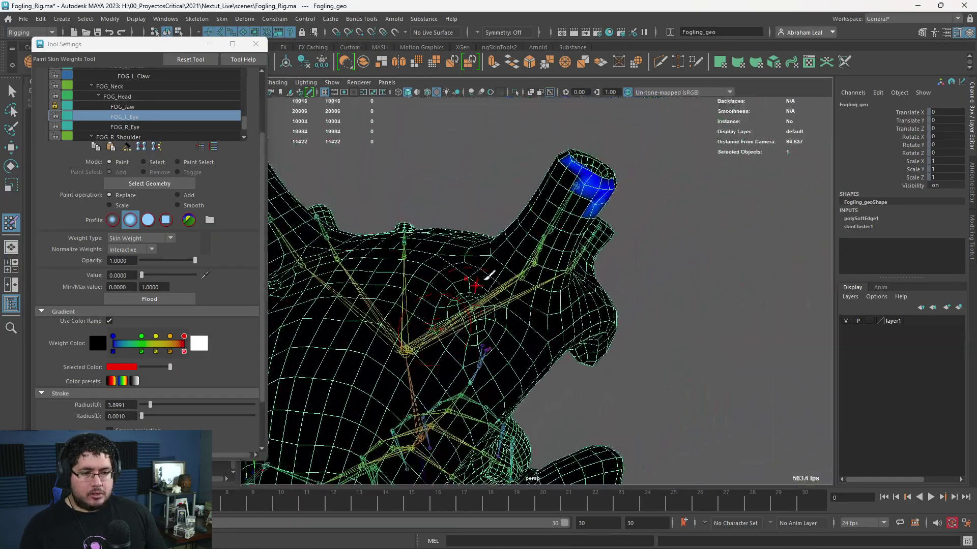
Paint the stray FOG_L_Eye weights off the rims of the vents at value 0.
drag(569, 176, 580, 162)
mouse_move(591, 201)
alt+mouse_down()
mouse_move(587, 190)
mouse_move(551, 184)
mouse_move(508, 195)
mouse_move(521, 197)
alt+mouse_up()
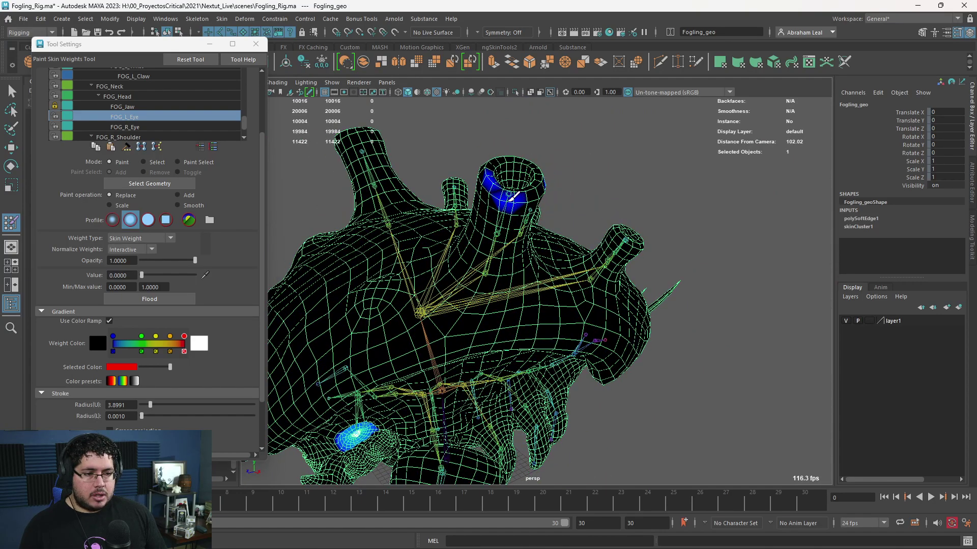
alt+right_drag(509, 199, 544, 247)
alt+drag(544, 247, 487, 327)
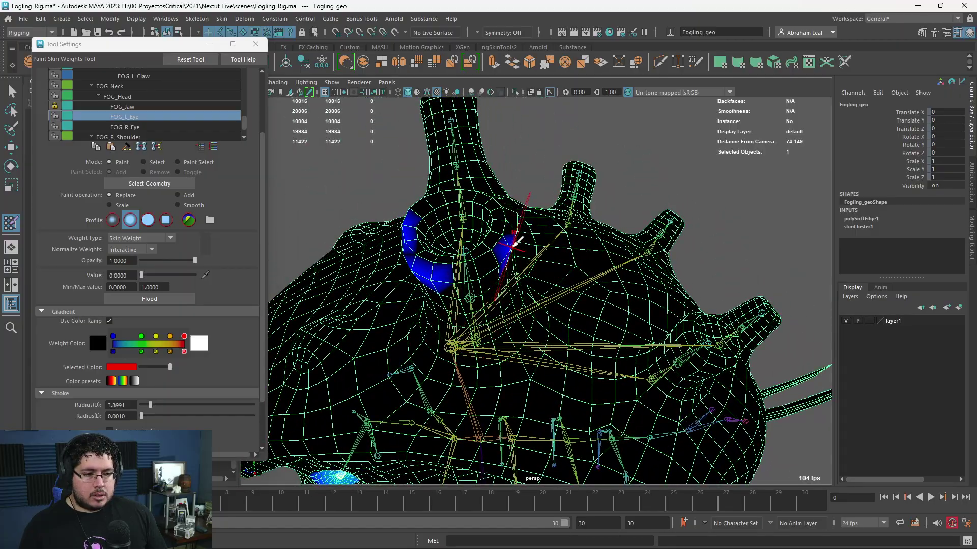
mouse_move(509, 244)
alt+mouse_down()
mouse_move(466, 252)
mouse_move(453, 299)
mouse_move(448, 219)
mouse_move(472, 292)
mouse_move(515, 331)
mouse_move(562, 283)
mouse_move(476, 304)
mouse_move(530, 371)
mouse_move(513, 322)
mouse_move(539, 300)
mouse_move(537, 308)
mouse_move(513, 285)
alt+mouse_up()
Leave skin weight painting, mirror the Fogling mesh's skin weights to the other side, and clear the selection.
key(q)
click(247, 48)
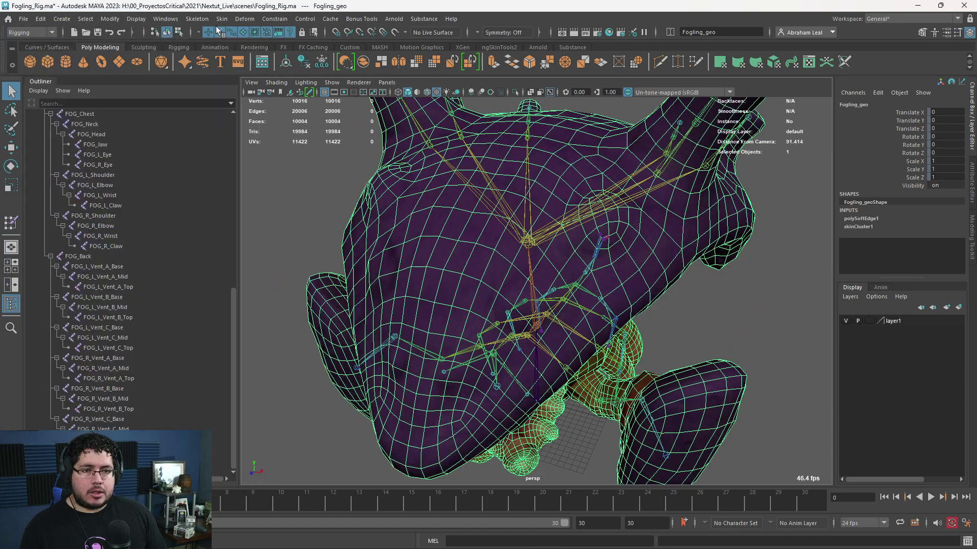
click(222, 19)
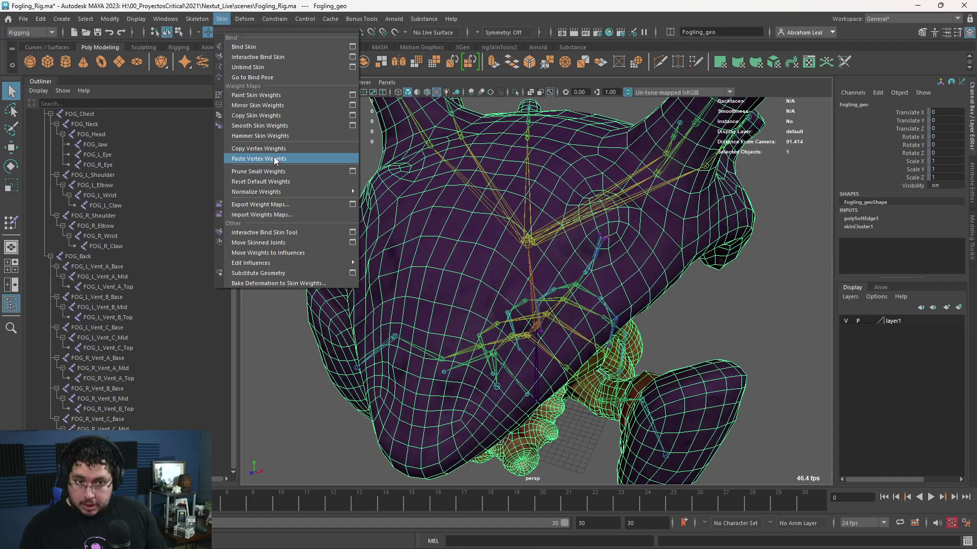
click(257, 103)
click(265, 217)
Try rotating the FOG_L_Eye joint to test the eye's deformation, and undo the rotation.
alt+drag(437, 346, 450, 293)
alt+right_drag(450, 293, 483, 321)
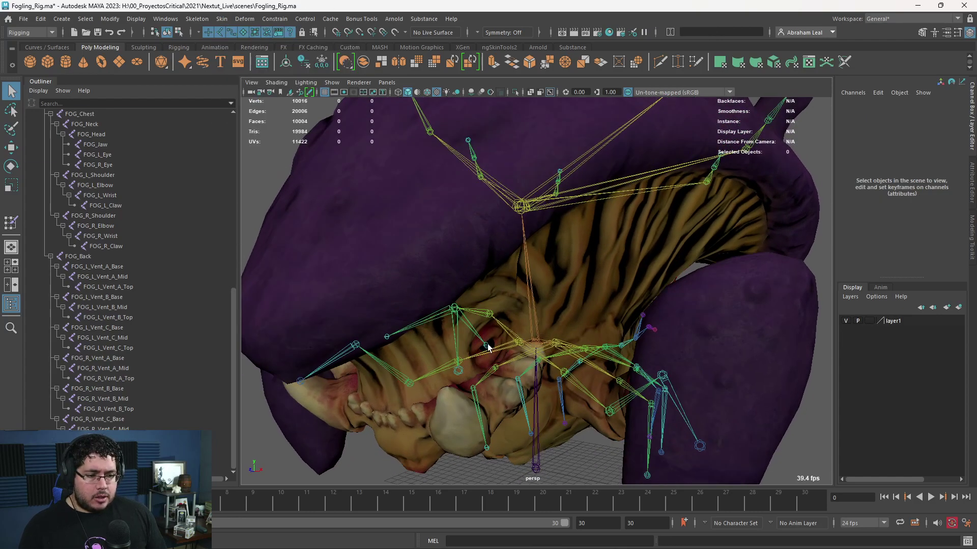
click(486, 346)
key(e)
drag(502, 351, 575, 457)
key(ctrl+z)
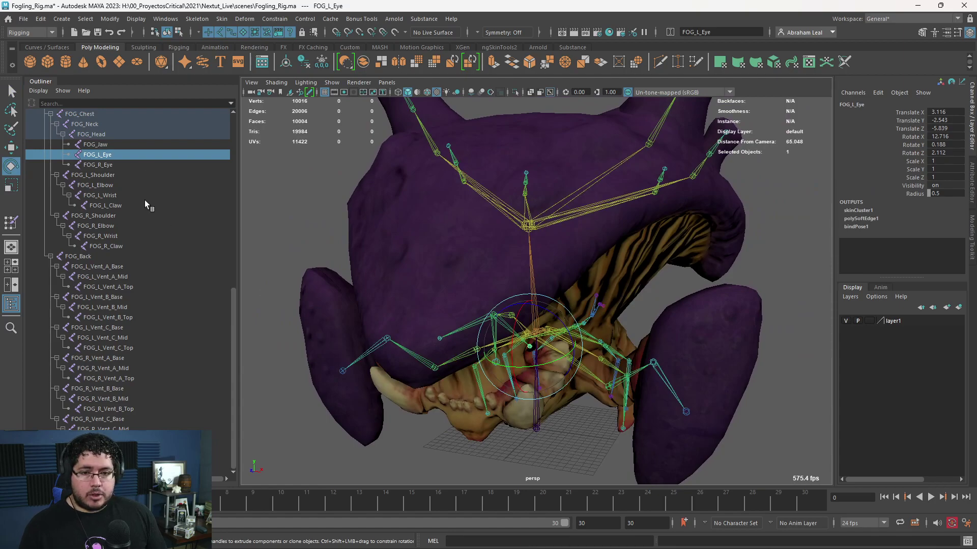
Set Rotate X, Y and Z of the FOG_L_Eye joint to 0.
alt+drag(579, 374, 783, 281)
drag(937, 136, 951, 150)
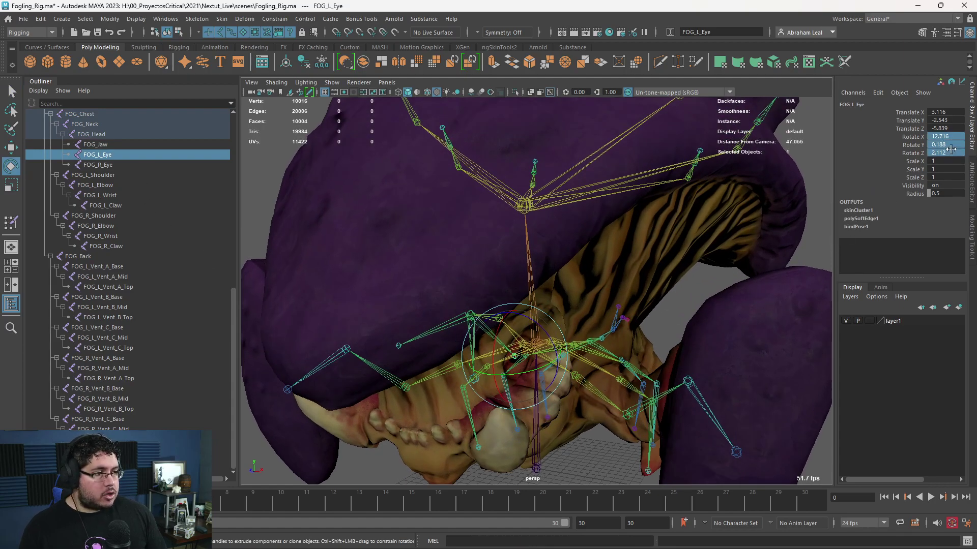
text(0)
key(Return)
Check the rotations of FOG_R_Eye and other joints, and set Rotate Z of the FOG_L_KneeA joint to 0.
alt+drag(738, 168, 685, 359)
click(602, 341)
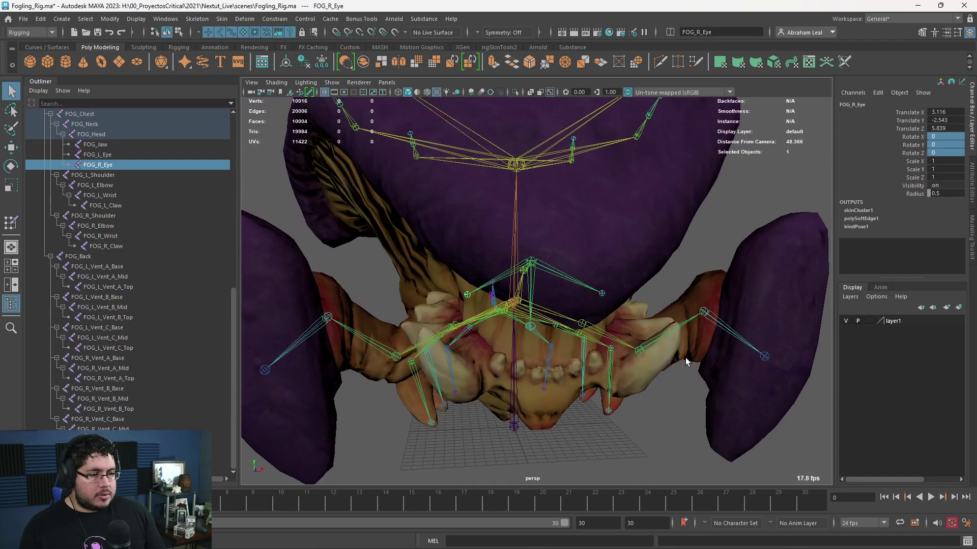
click(766, 357)
alt+drag(766, 357, 655, 360)
click(604, 364)
click(619, 374)
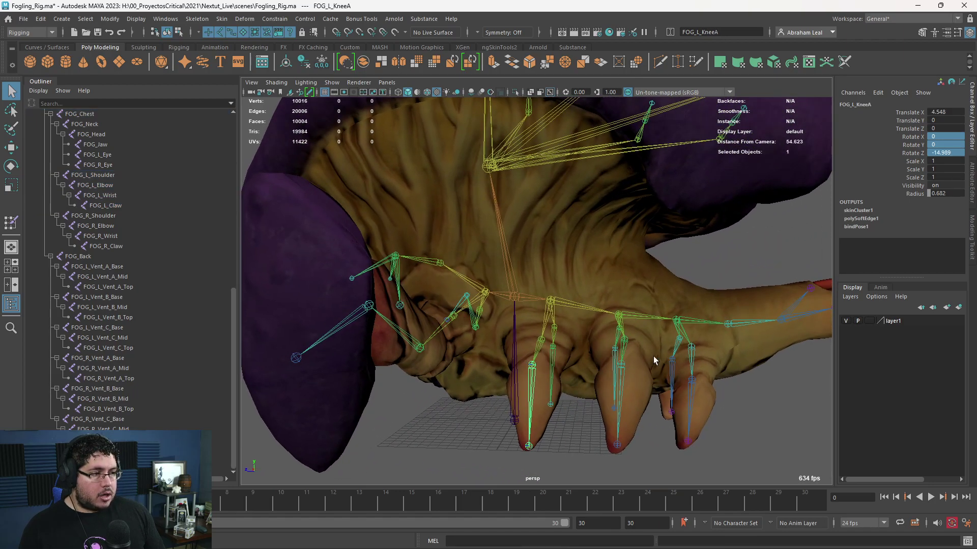
click(947, 152)
text(0)
key(Return)
Set Rotate Z of the FOG_L_KneeB and FOG_L_KneeC joints to 0.
alt+drag(563, 372, 530, 344)
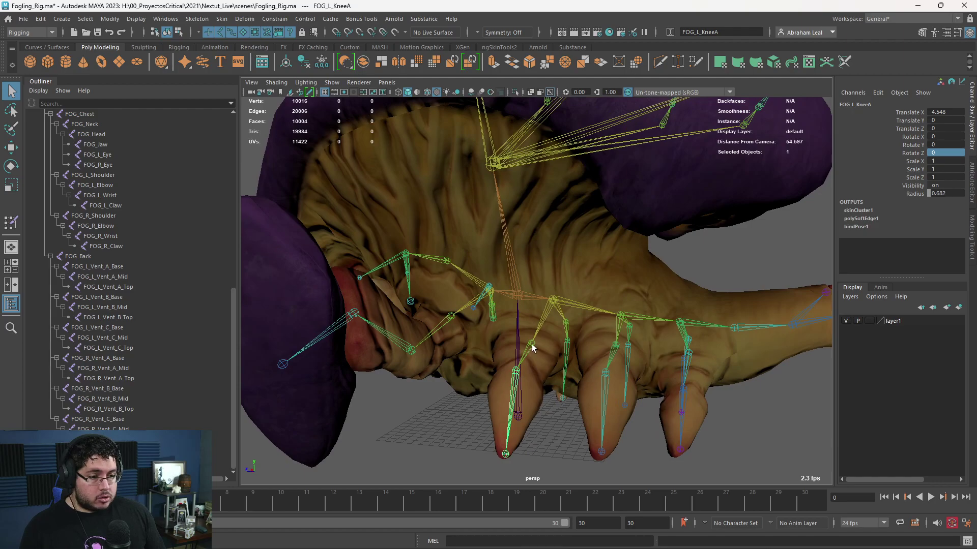
click(532, 344)
click(607, 374)
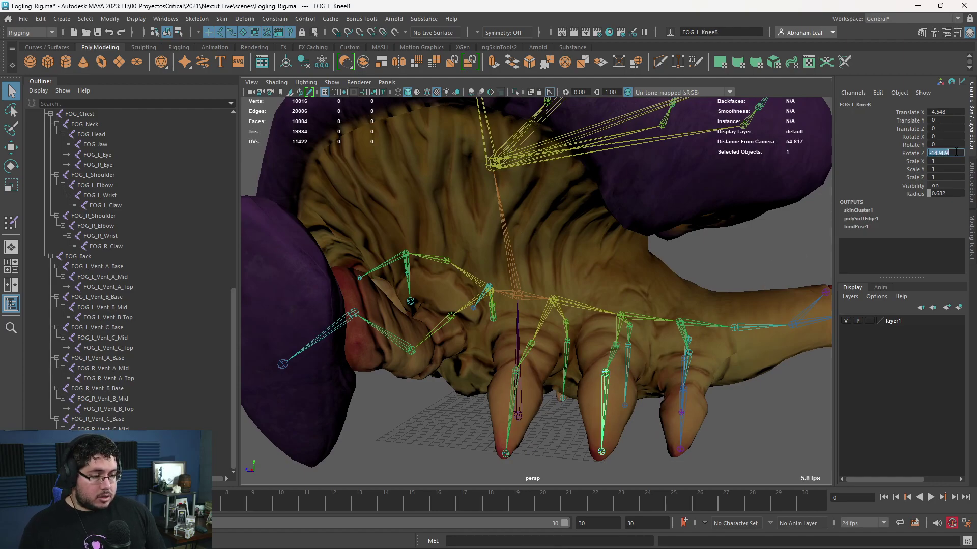
alt+drag(585, 331, 522, 370)
click(529, 374)
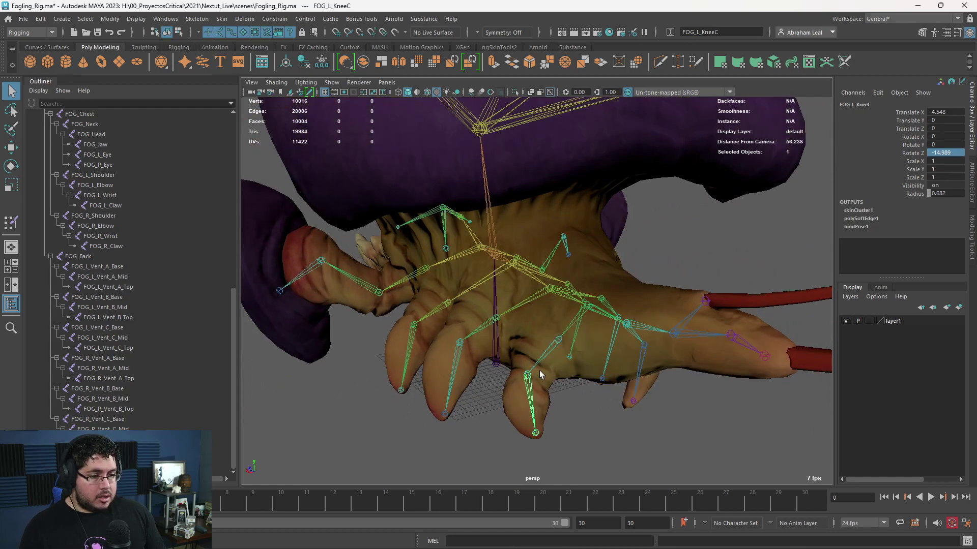
key(1)
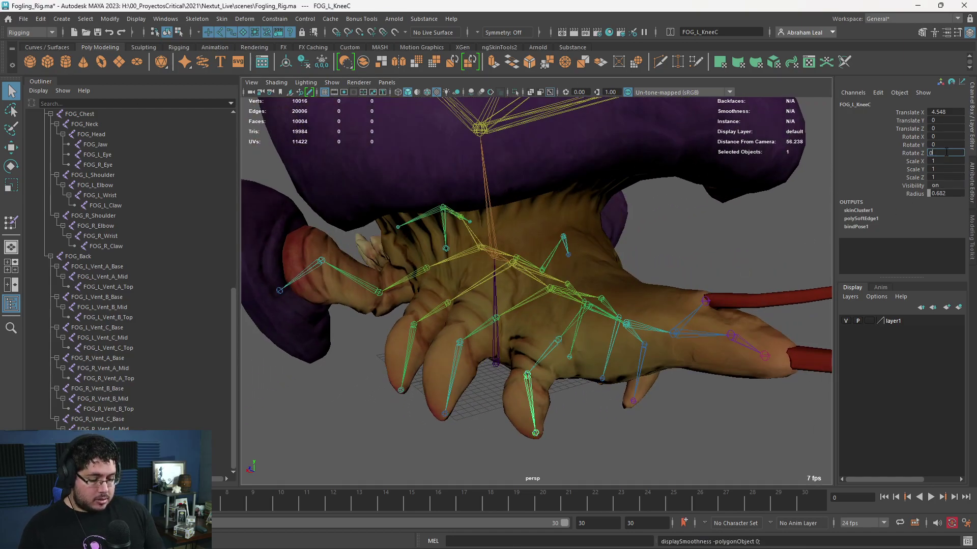
alt+drag(508, 345, 592, 348)
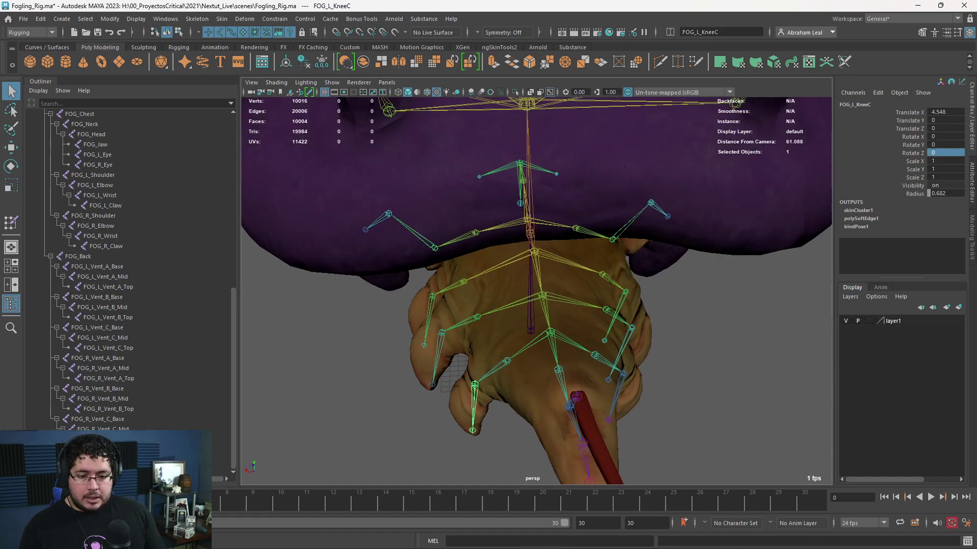
Select the joints from FOG_Chest through FOG_R_Vent_C_Top and set their rotations to 0 and scales to 1.
drag(109, 440, 98, 115)
drag(942, 136, 941, 176)
alt+drag(570, 332, 551, 323)
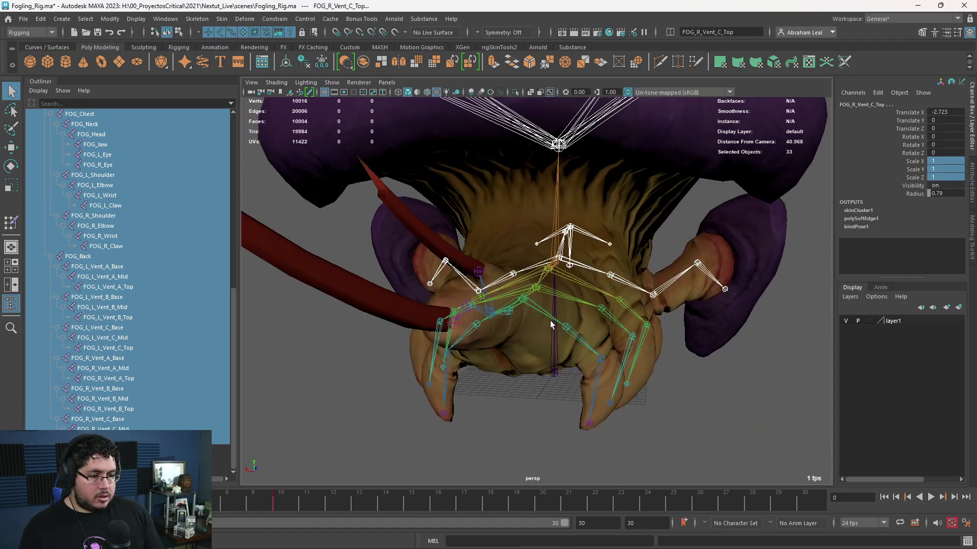
Set Rotate Z of the FOG_R_KneeC and FOG_R_LegC joints to 0.
click(565, 351)
click(603, 356)
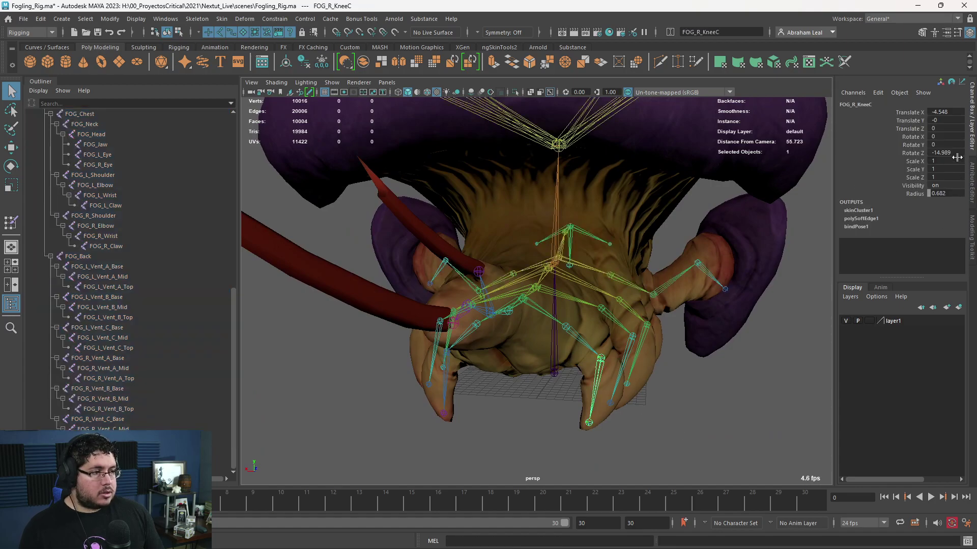
text(0)
key(Return)
alt+drag(598, 321, 554, 328)
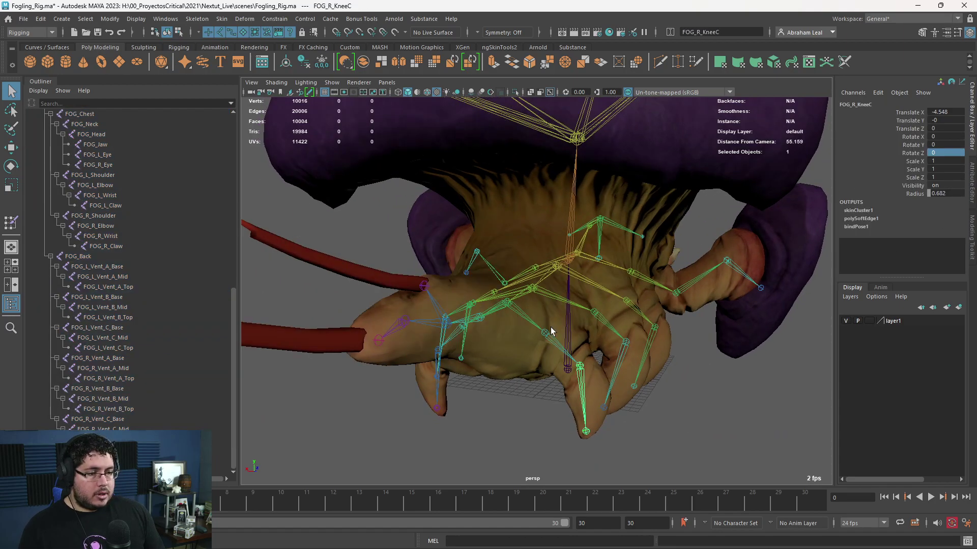
click(545, 330)
alt+drag(624, 365, 624, 339)
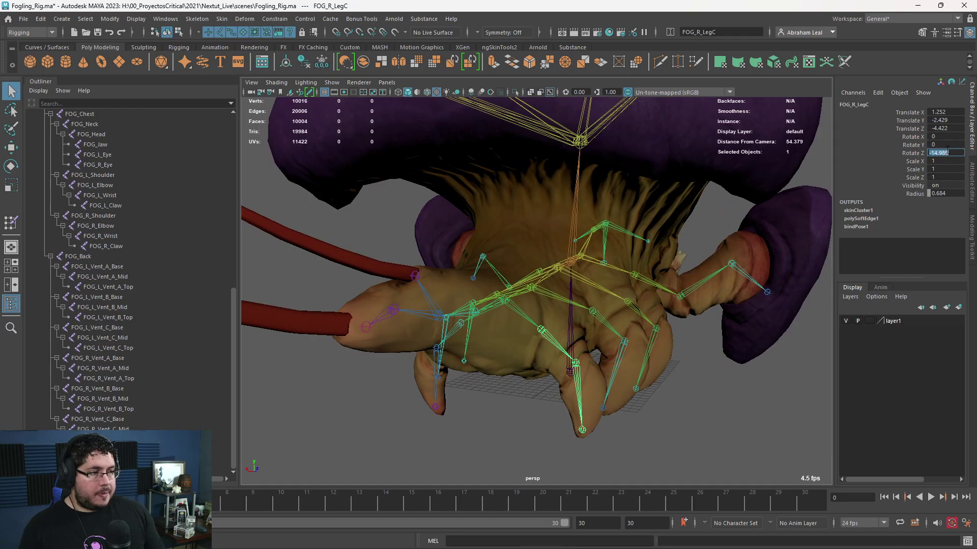
text(0)
key(Return)
Select every joint from FOG_Root through FOG_R_Vent_C_Top and set their rotations to 0 and scales to 1.
click(622, 347)
alt+drag(622, 347, 625, 372)
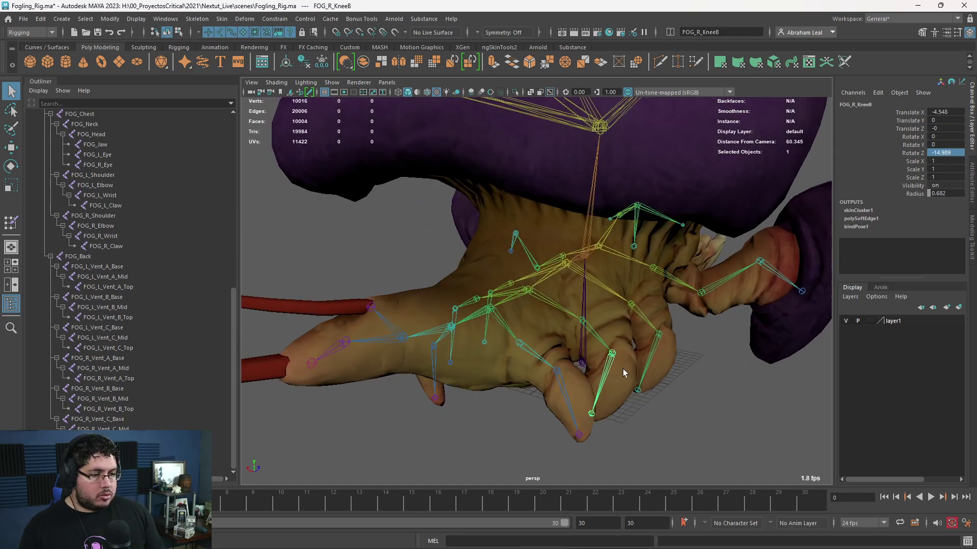
click(109, 439)
scroll(129, 270, up, 11)
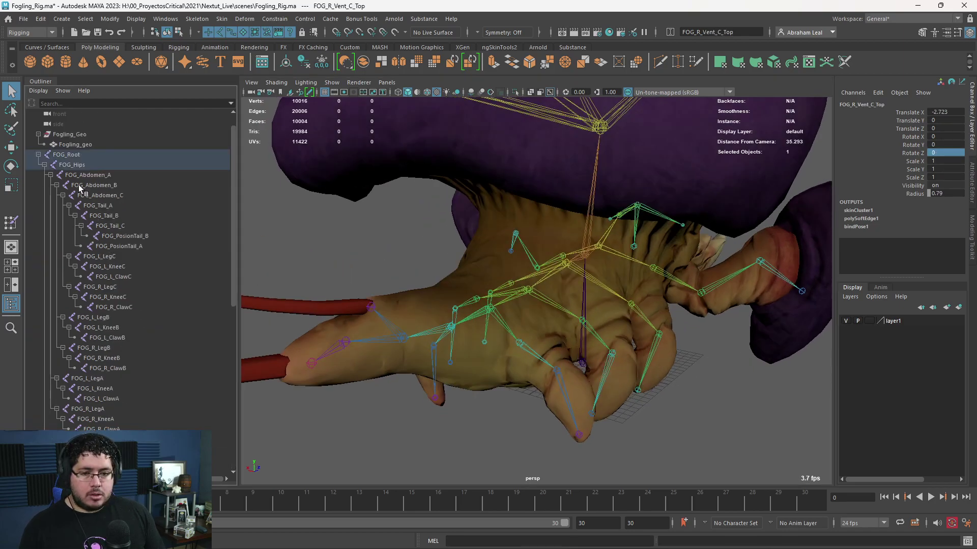
shift+click(81, 157)
drag(945, 148, 943, 178)
key(Return)
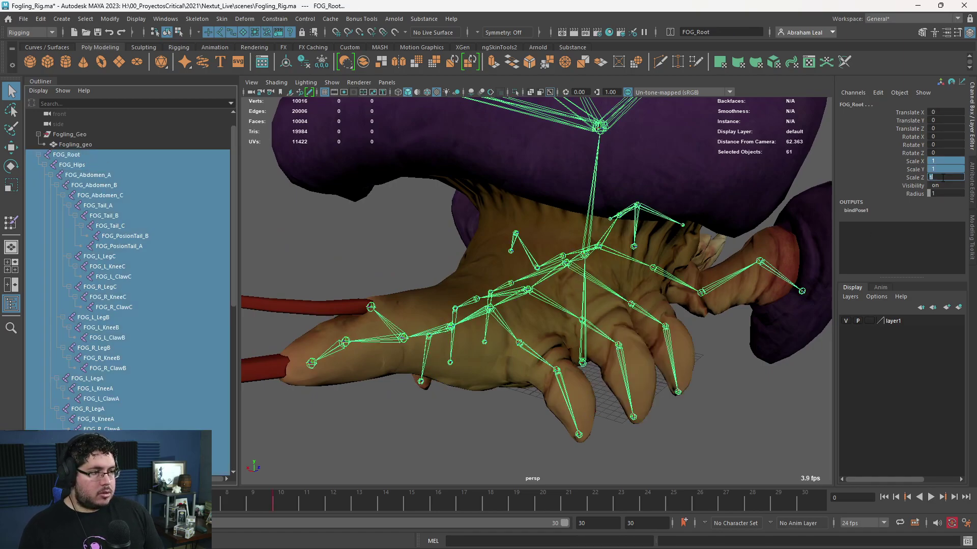
Deselect the joints, view the whole creature in its neutral pose, and save the scene.
click(762, 395)
alt+right_drag(762, 396, 575, 346)
alt+drag(575, 346, 700, 340)
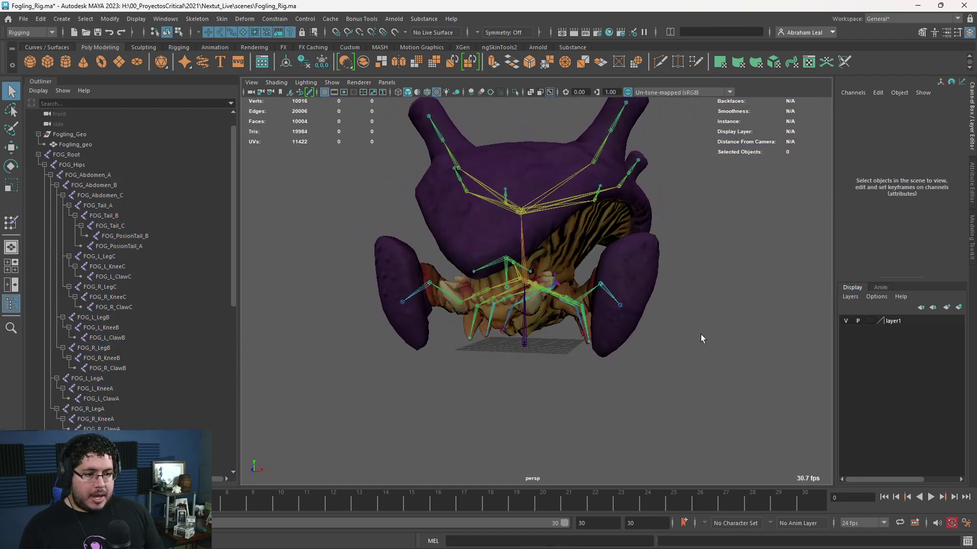
key(ctrl+s)
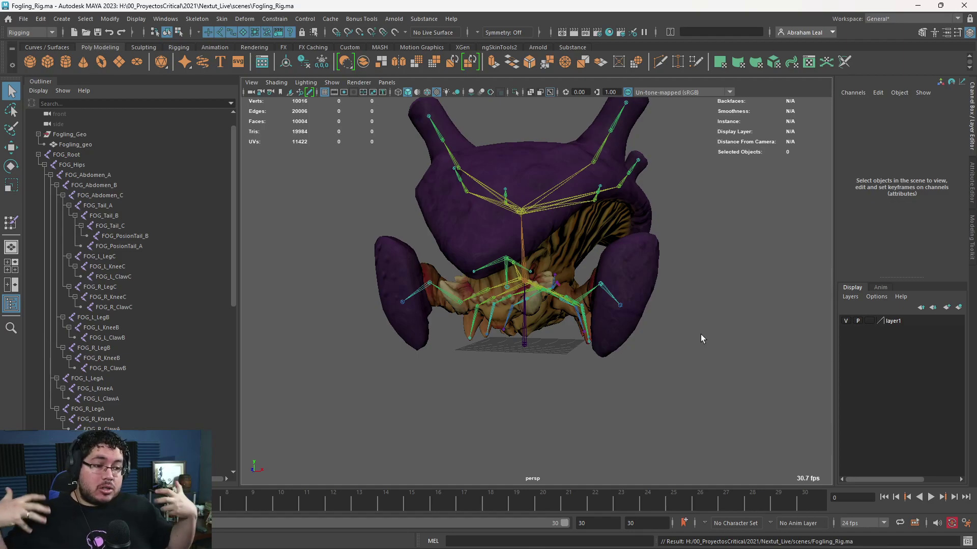
Try rotating the FOG_Jaw joint to test the mouth's deformation, and undo the rotation.
alt+drag(398, 261, 456, 324)
click(438, 269)
key(e)
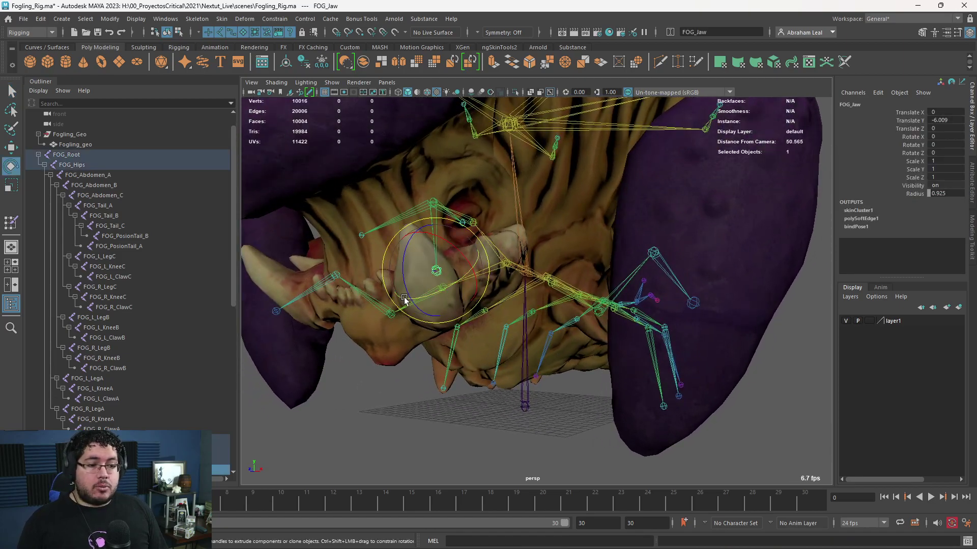
drag(405, 300, 413, 270)
key(ctrl+z)
Select the Fogling_geo mesh to view its input history, and collapse the FOG_Root joint hierarchy.
click(501, 159)
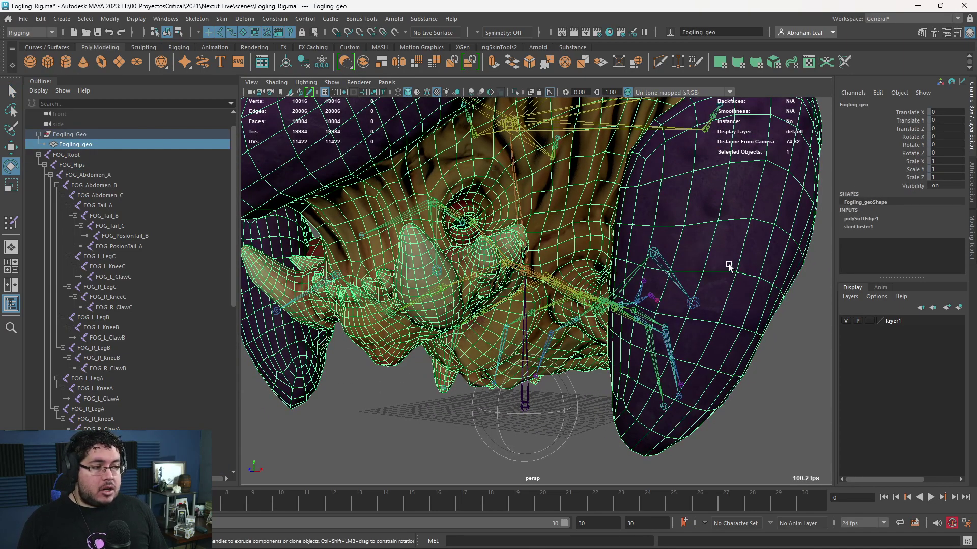
alt+drag(727, 263, 825, 234)
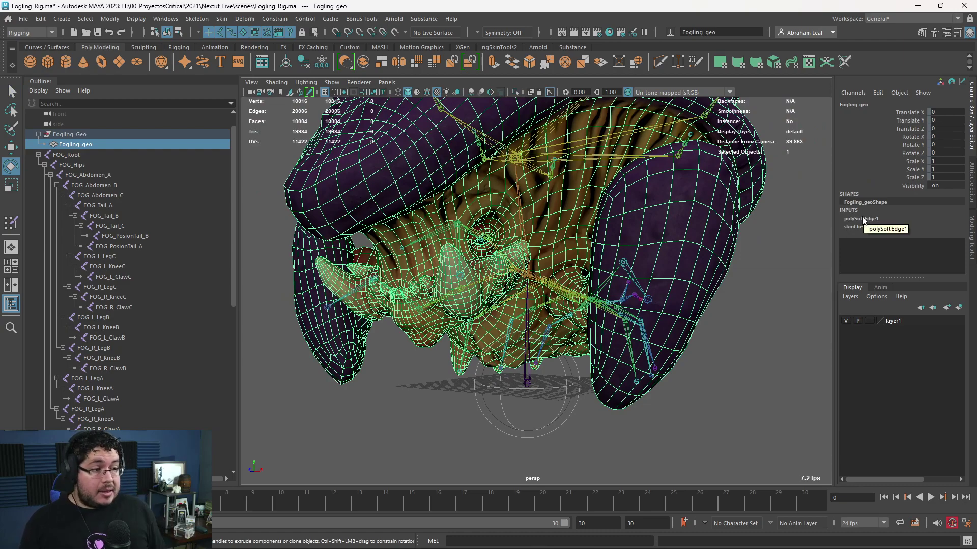
click(38, 155)
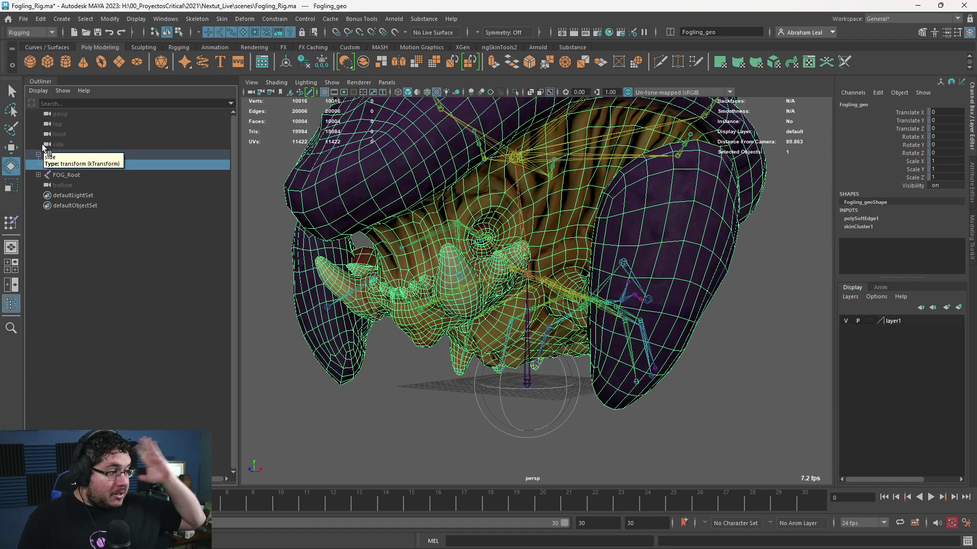
Try deleting all history from the Fogling_geo mesh, and undo the deletion.
alt+drag(285, 269, 310, 264)
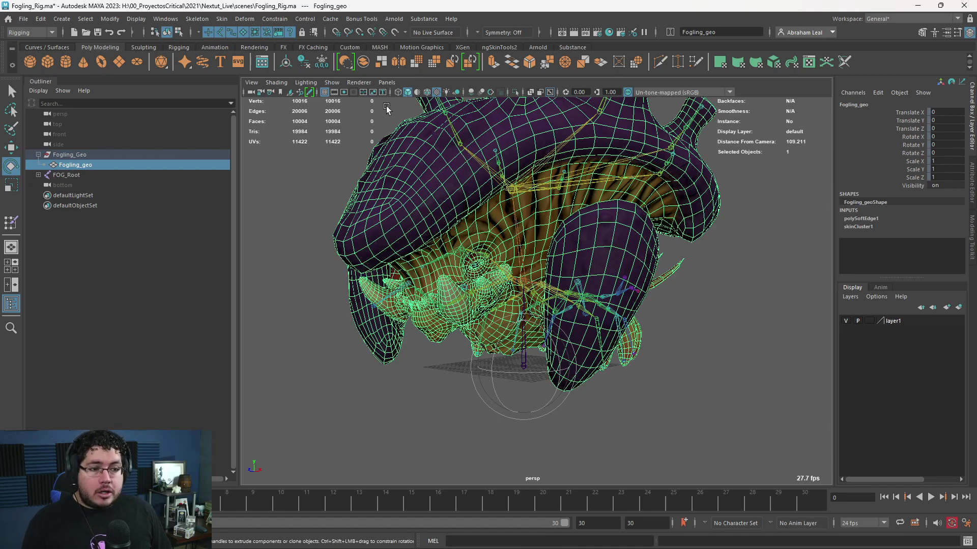
click(307, 60)
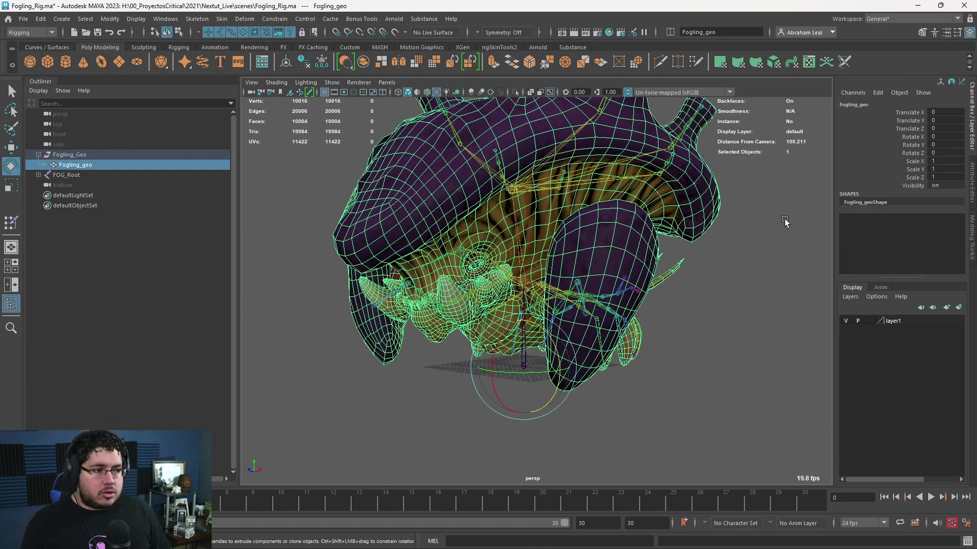
key(ctrl+z)
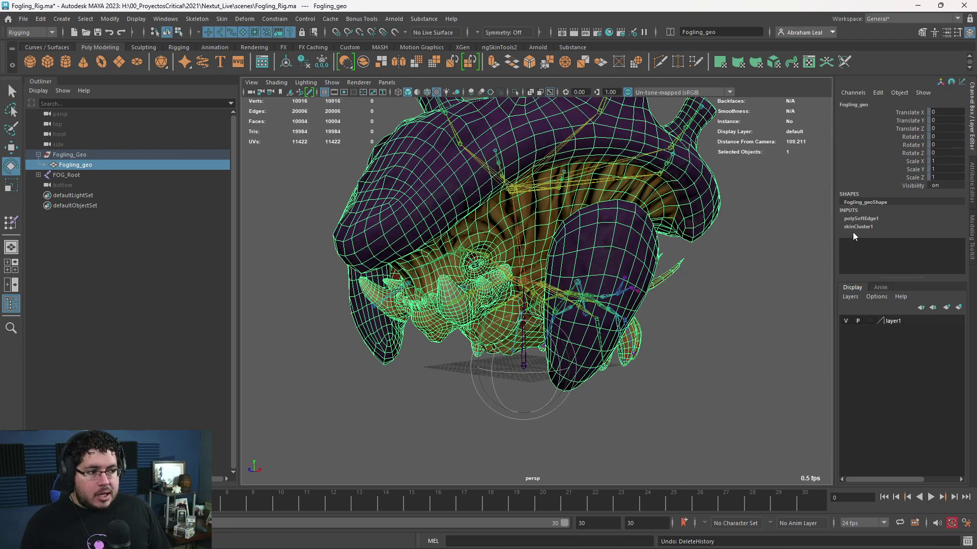
Delete only the non-deformer history from the Fogling_geo mesh so its skinCluster1 skinning is kept.
click(110, 20)
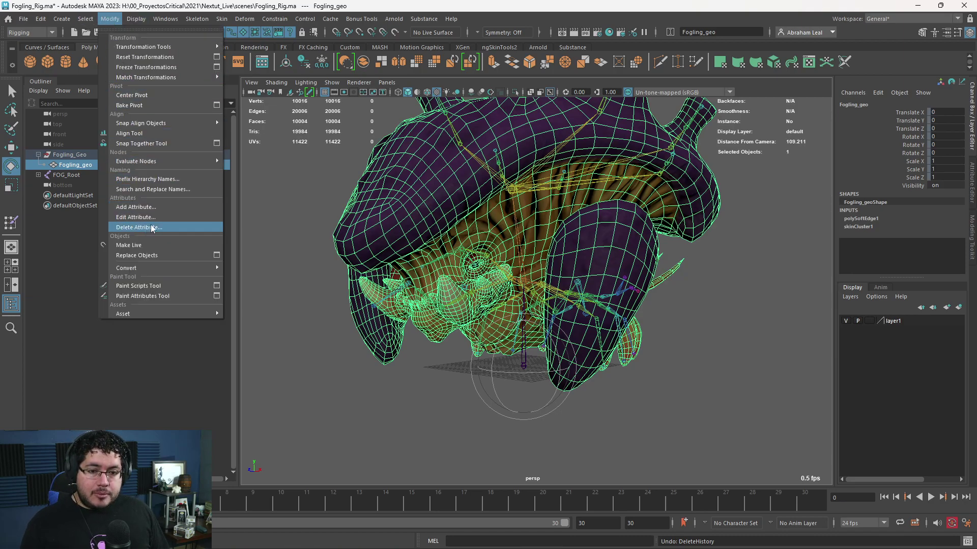
click(40, 19)
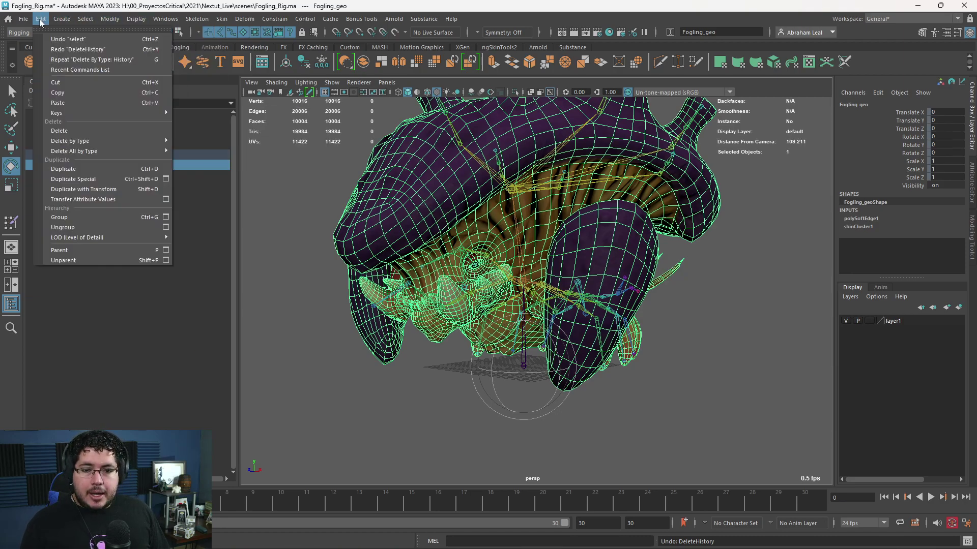
mouse_move(112, 138)
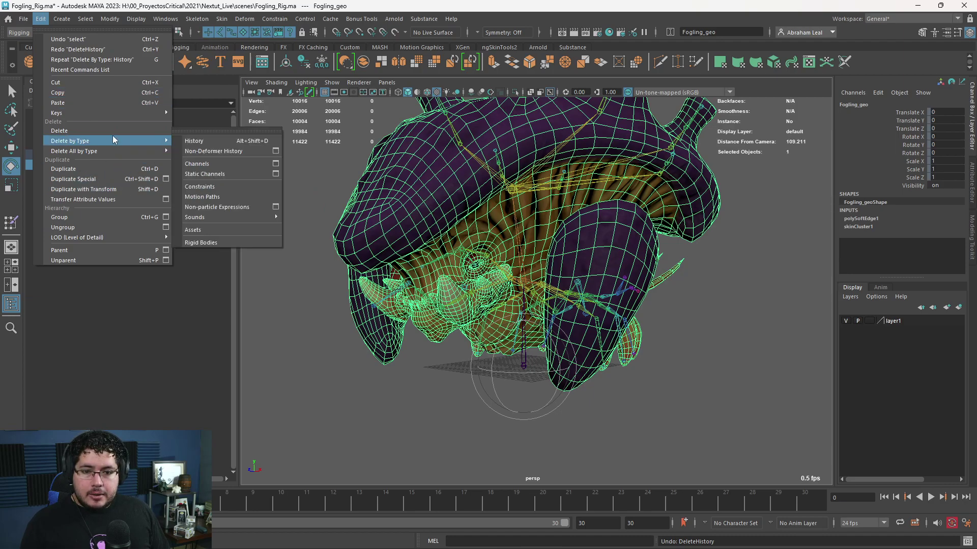
click(208, 151)
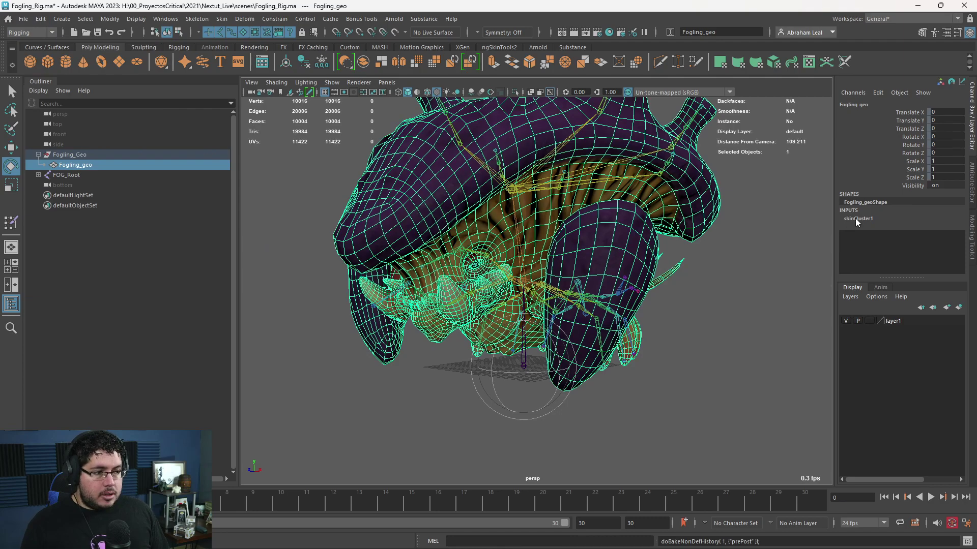
Deselect the Fogling_geo mesh and save the Fogling_Rig scene.
click(738, 275)
click(606, 224)
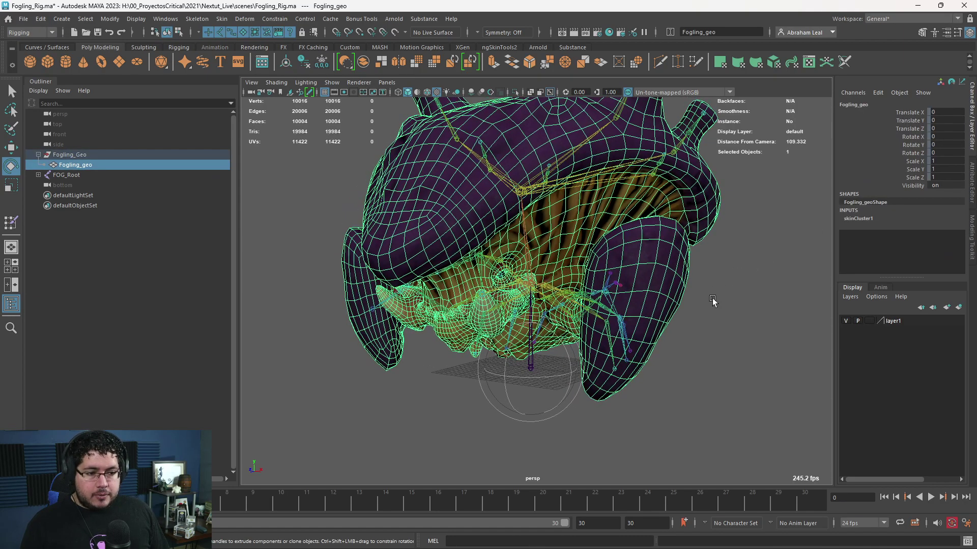
click(729, 309)
scroll(584, 263, down, 3)
alt+drag(584, 263, 586, 279)
key(ctrl+s)
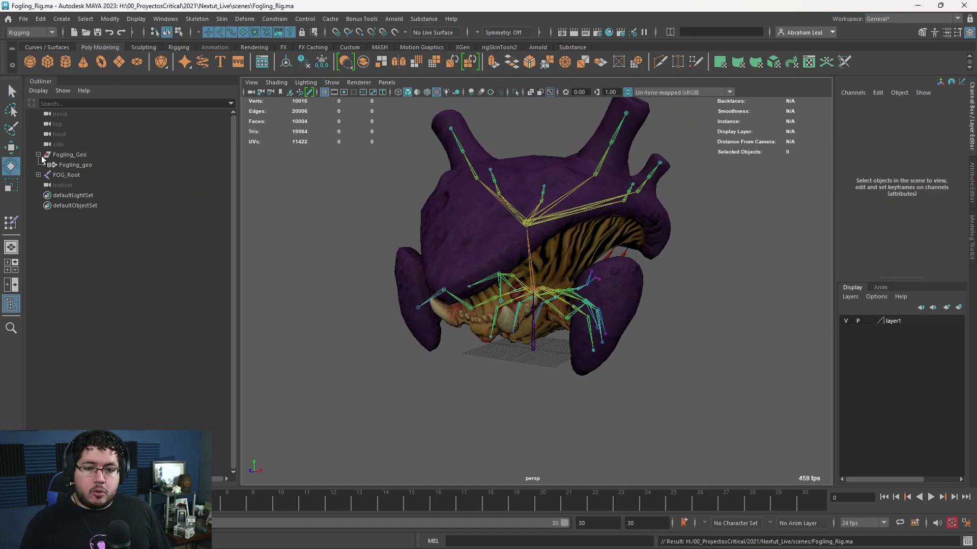
Collapse the Fogling_Geo group, and expand the FOG_Root joint hierarchy to review it before collapsing it again.
click(38, 154)
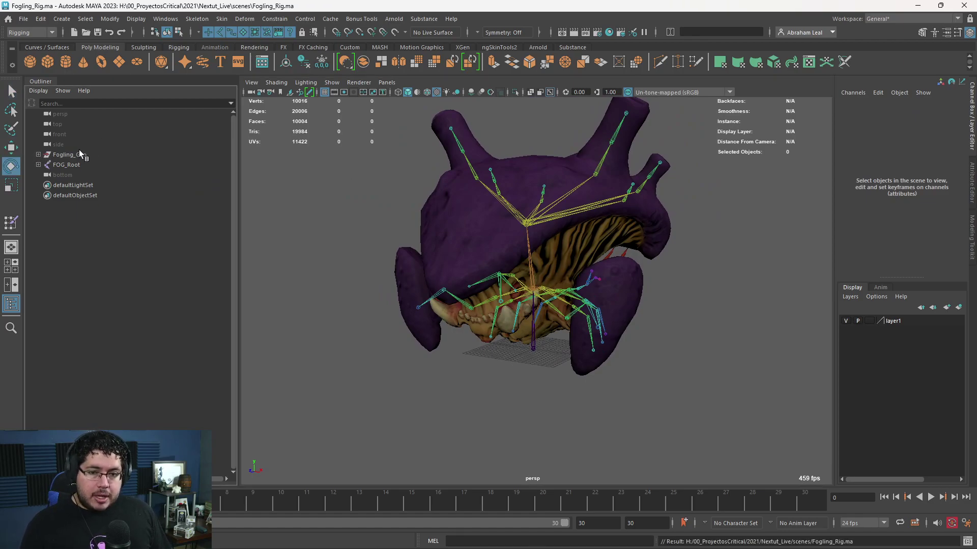
click(38, 165)
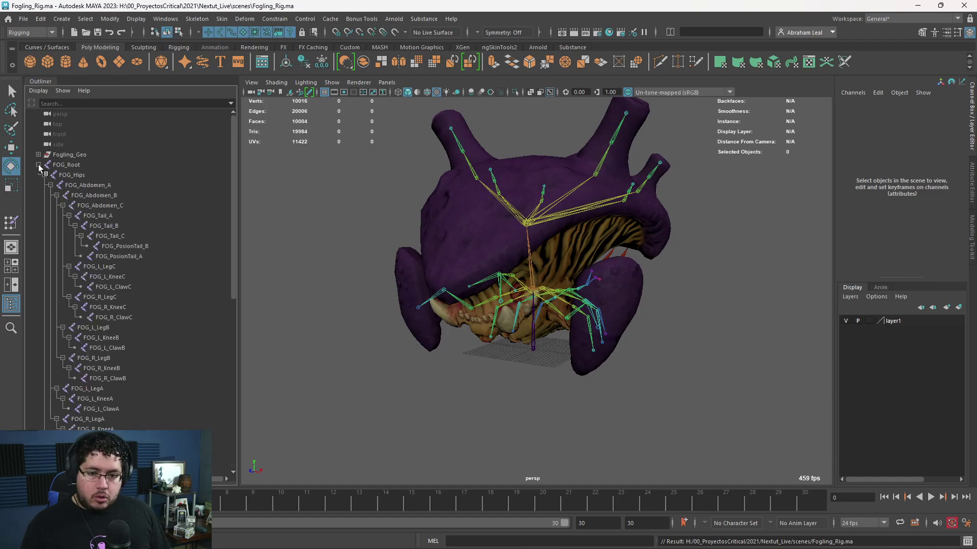
click(38, 165)
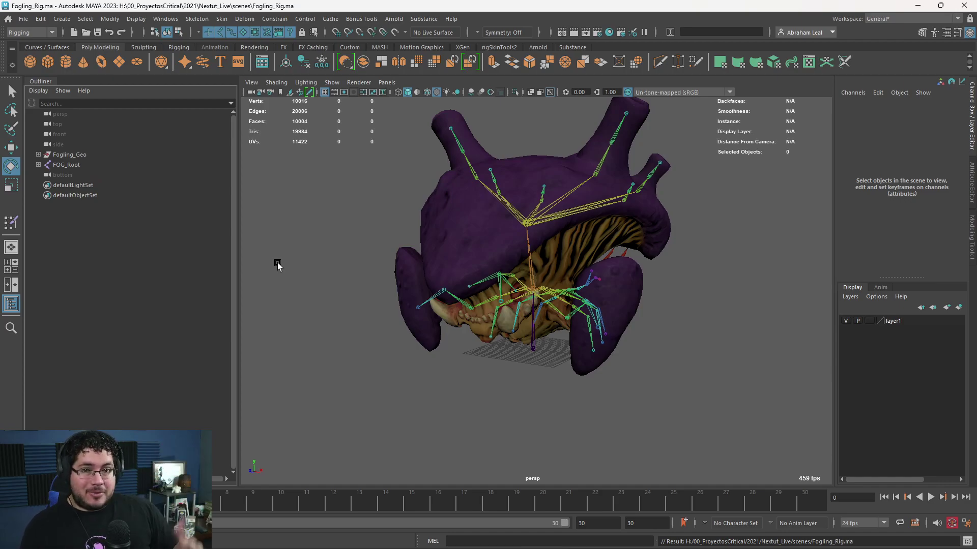
click(370, 275)
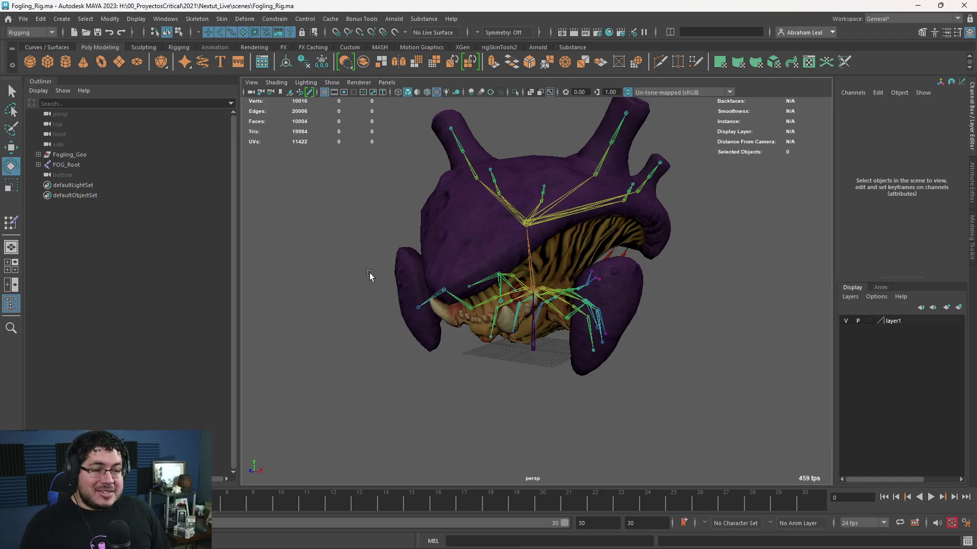